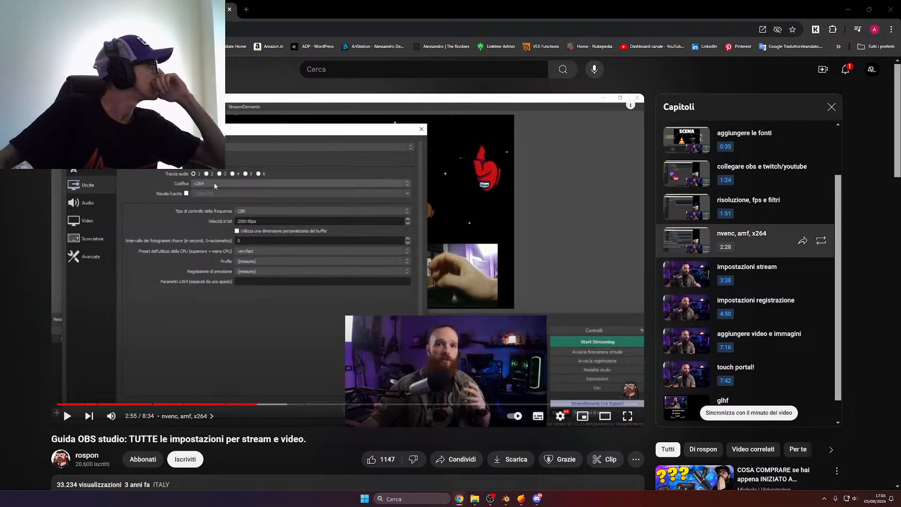
# Raise the system volume to 64 and lower it again by one notch
pyautogui.press('XF86AudioRaiseVolume')
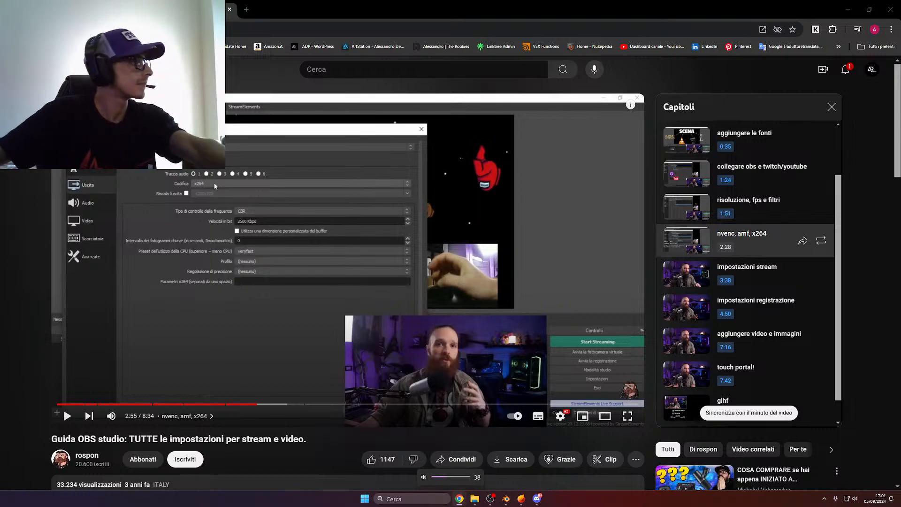
pyautogui.press('XF86AudioRaiseVolume')
pyautogui.press('XF86AudioRaiseVolume')
pyautogui.press('XF86AudioRaiseVolume')
pyautogui.press('XF86AudioRaiseVolume')
pyautogui.press('XF86AudioRaiseVolume')
pyautogui.press('XF86AudioRaiseVolume')
pyautogui.press('XF86AudioRaiseVolume')
pyautogui.press('XF86AudioRaiseVolume')
pyautogui.press('XF86AudioRaiseVolume')
pyautogui.press('XF86AudioRaiseVolume')
pyautogui.press('XF86AudioRaiseVolume')
pyautogui.press('XF86AudioRaiseVolume')
pyautogui.press('XF86AudioRaiseVolume')
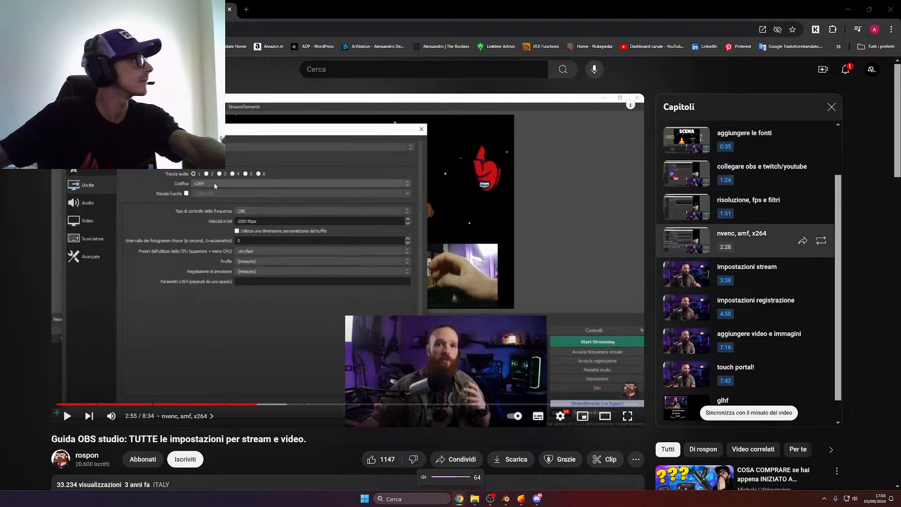
pyautogui.press('XF86AudioLowerVolume')
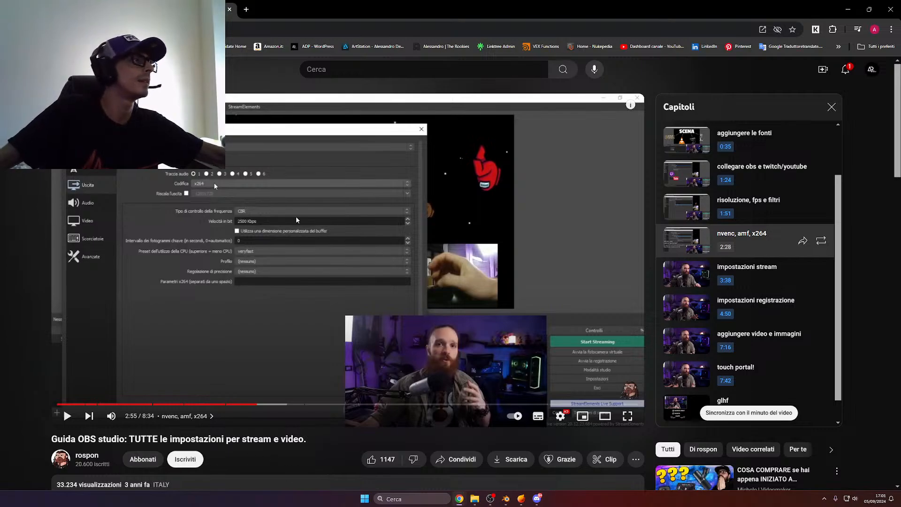
# Minimise the browser to reach Discord and dismiss its streamer mode banner
pyautogui.click(848, 9)
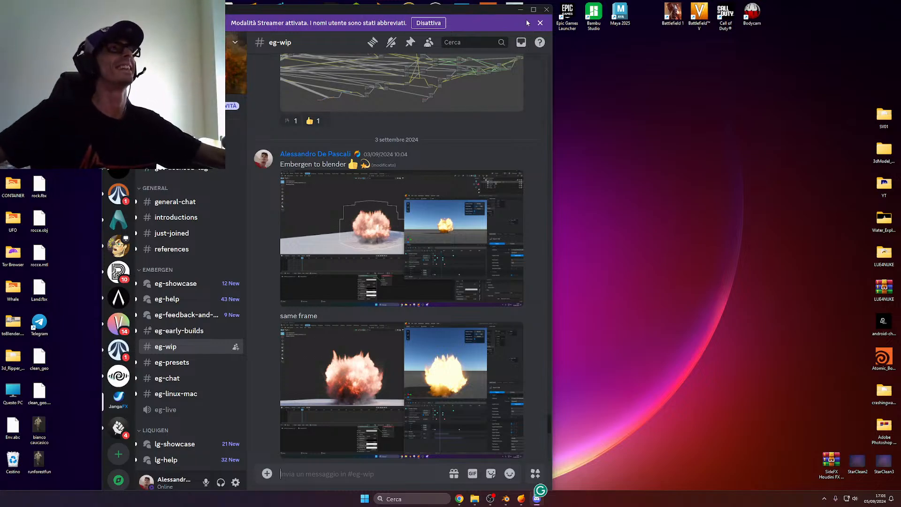
pyautogui.click(540, 22)
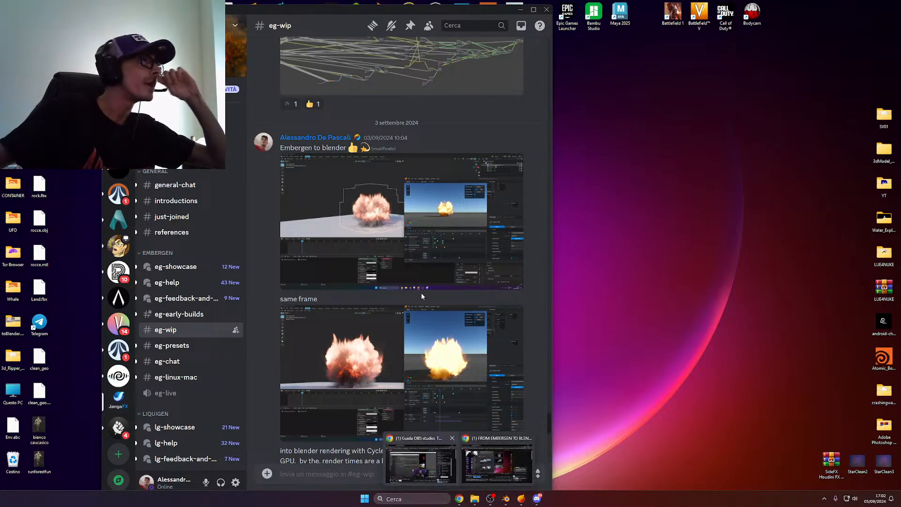
# Switch back to the browser and examine the Sourcing Phase whiteboard from the emitter down to the simulation
pyautogui.click(421, 464)
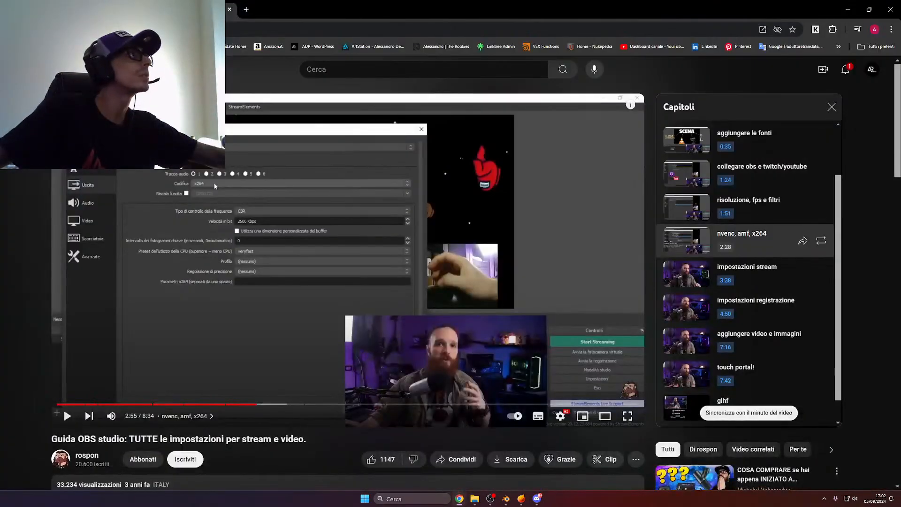
pyautogui.click(94, 9)
pyautogui.scroll(-3, 641, 382)
pyautogui.scroll(4, 641, 382)
pyautogui.moveTo(628, 336); pyautogui.dragTo(628, 339, button='middle')
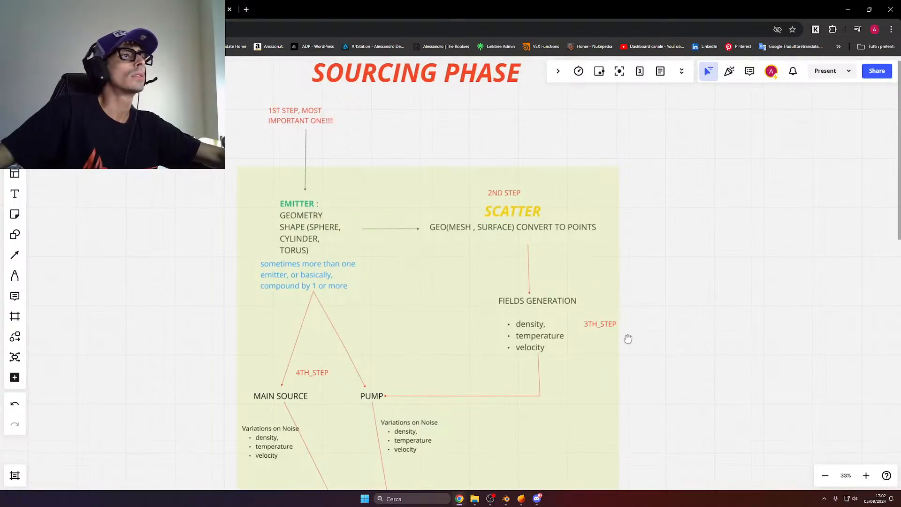
pyautogui.scroll(-2, 544, 398)
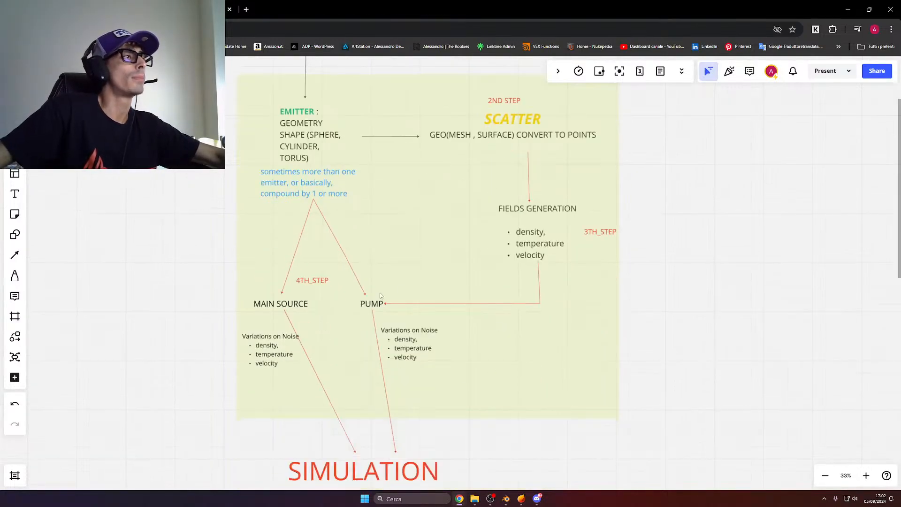
pyautogui.scroll(3, 361, 305)
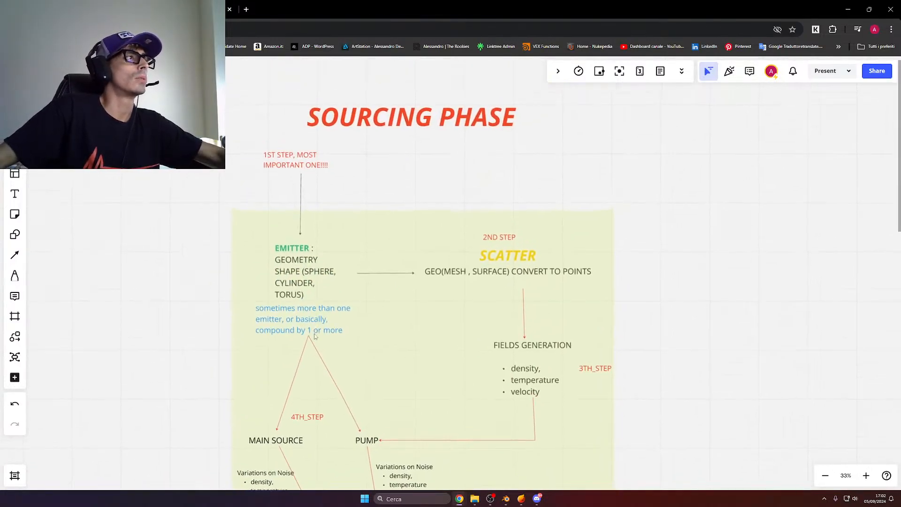
pyautogui.moveTo(395, 412); pyautogui.dragTo(369, 383, button='middle')
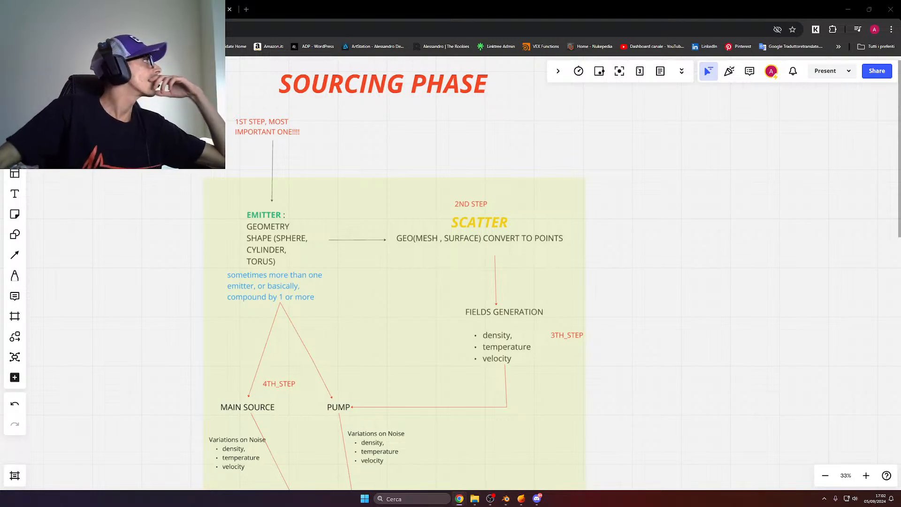
# Switch to the MASSIVE EXPLOSION COMPILATION video, skip ahead to about 0:53 and pause it at 0:55
pyautogui.moveTo(0, 235); pyautogui.dragTo(296, 10)
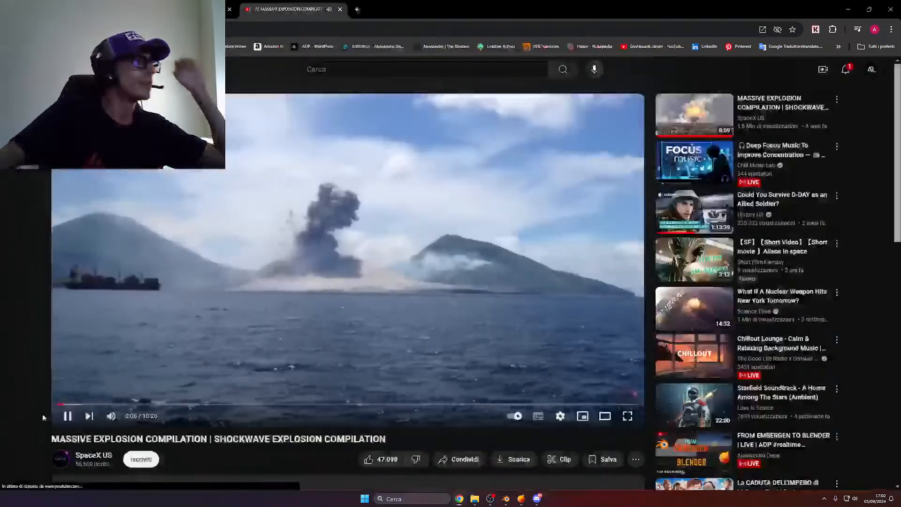
pyautogui.moveTo(167, 405); pyautogui.dragTo(107, 415)
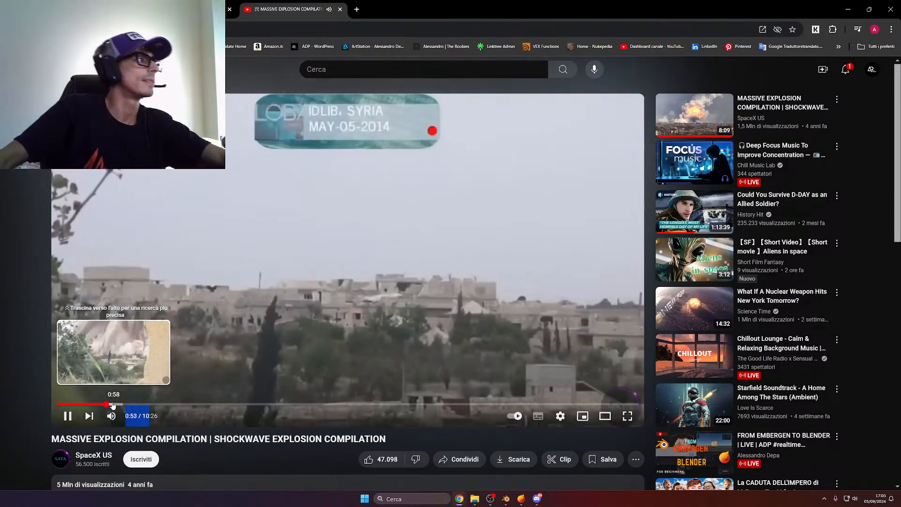
pyautogui.click(218, 322)
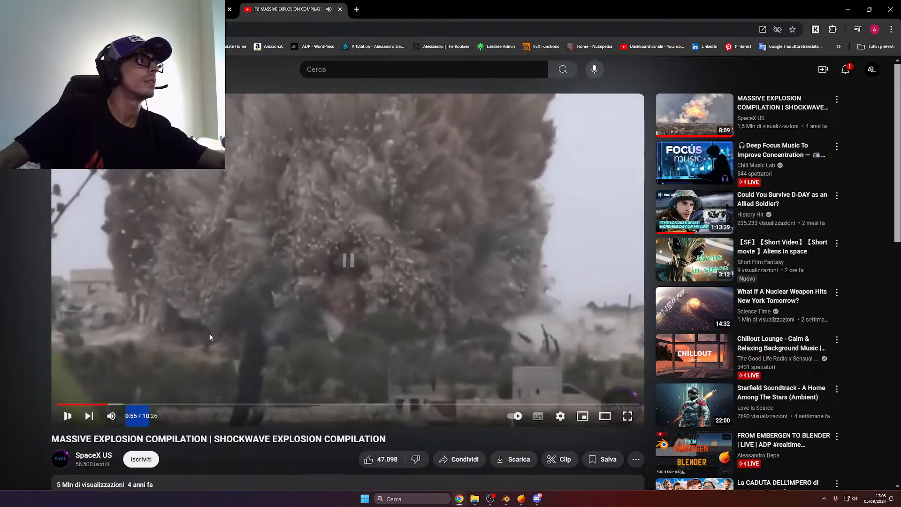
# Rewind the explosion video to about 0:40 and pause on the large smoke plumes at 0:42
pyautogui.press('Left')
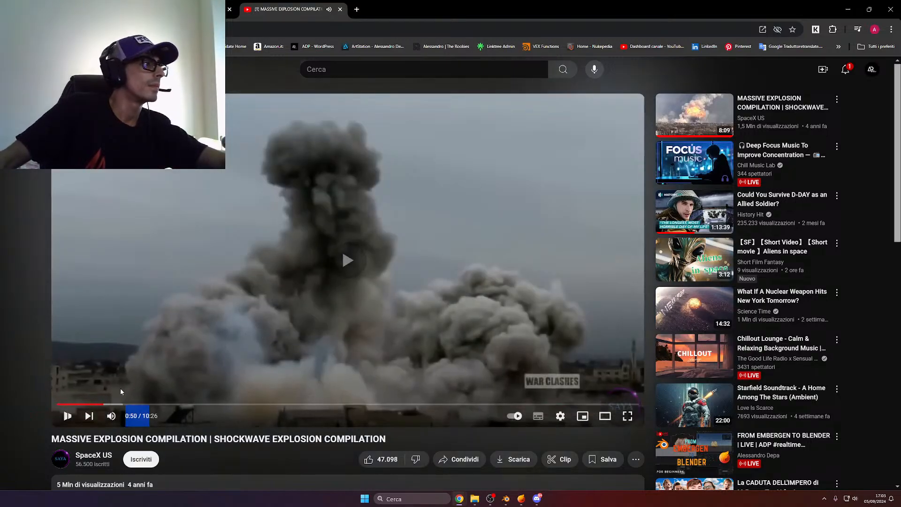
pyautogui.moveTo(104, 405); pyautogui.dragTo(105, 405)
pyautogui.press('Left')
pyautogui.press('Left')
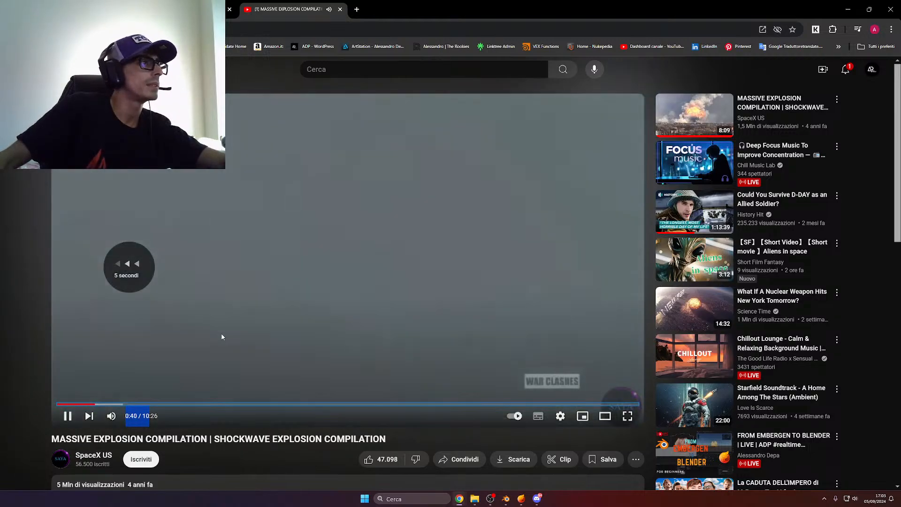
pyautogui.press('Left')
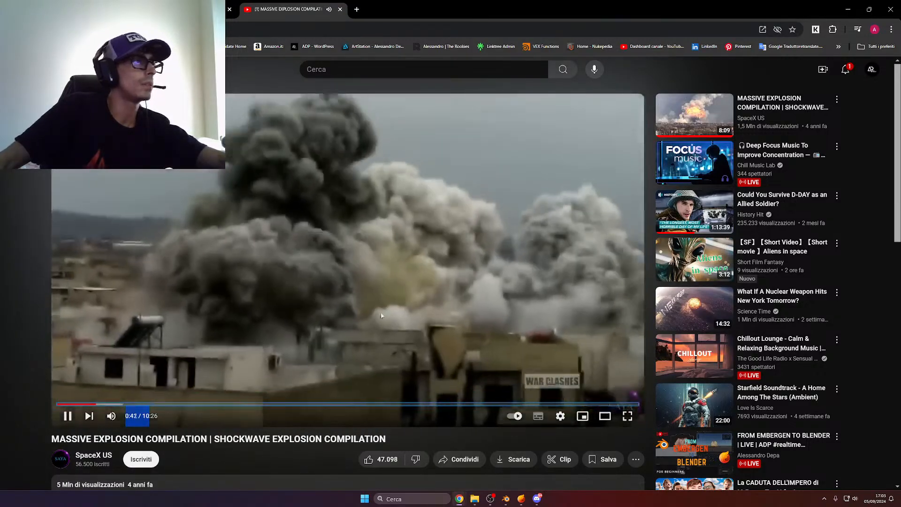
pyautogui.click(364, 316)
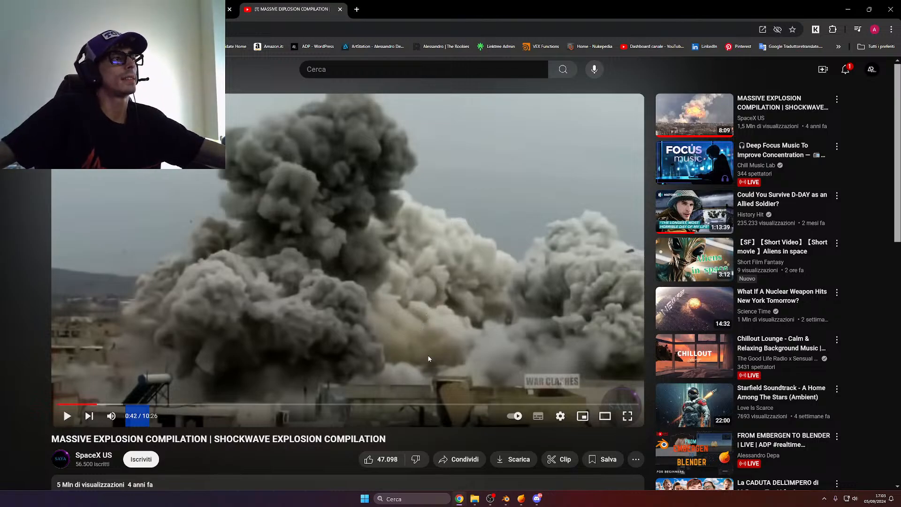
# Examine the paused smoke plumes in full screen and return to the normal player view
pyautogui.doubleClick(421, 292)
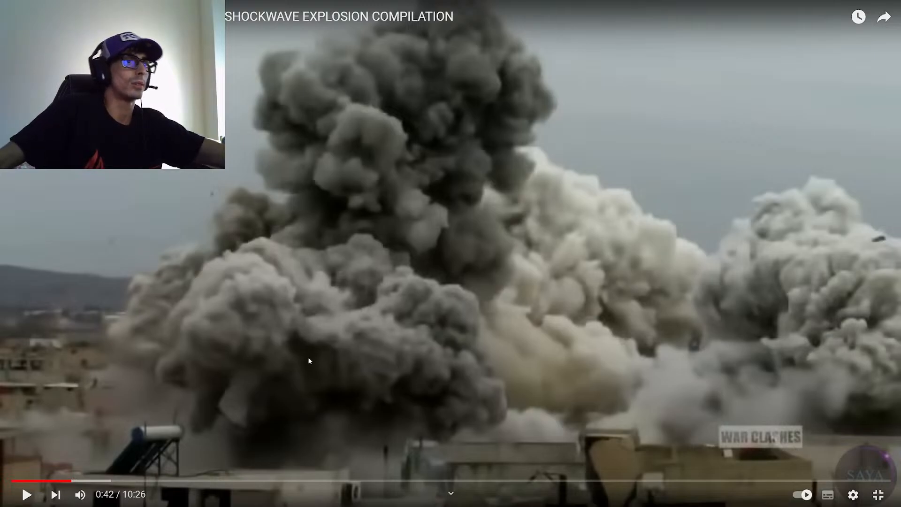
pyautogui.doubleClick(402, 362)
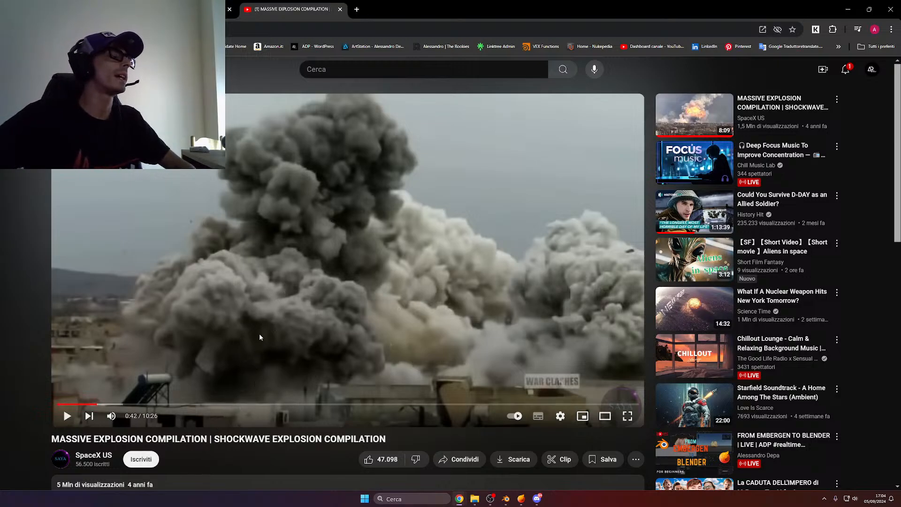
pyautogui.scroll(-2, 292, 341)
pyautogui.scroll(2, 291, 340)
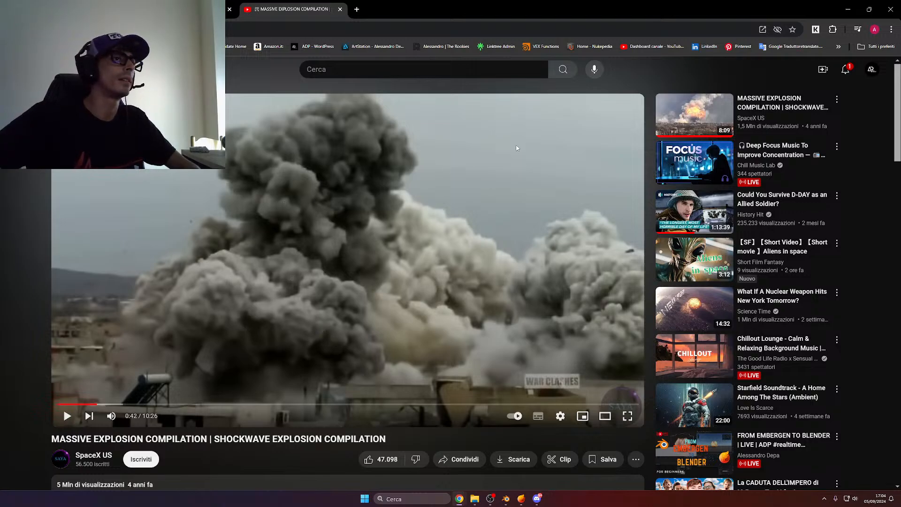
# Replay the start of the smoke blast in short bursts between 0:39 and 0:41, then rewind to 0:36
pyautogui.click(235, 357)
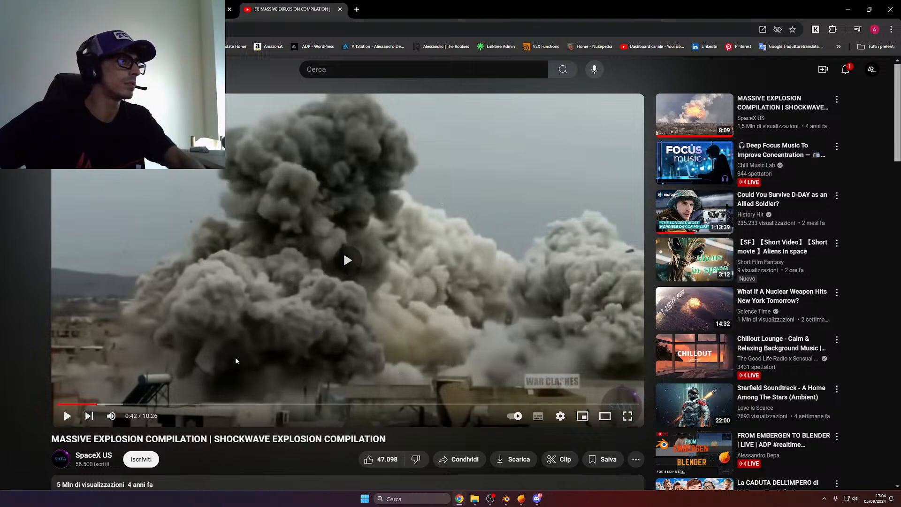
pyautogui.press('Left')
pyautogui.click(434, 342)
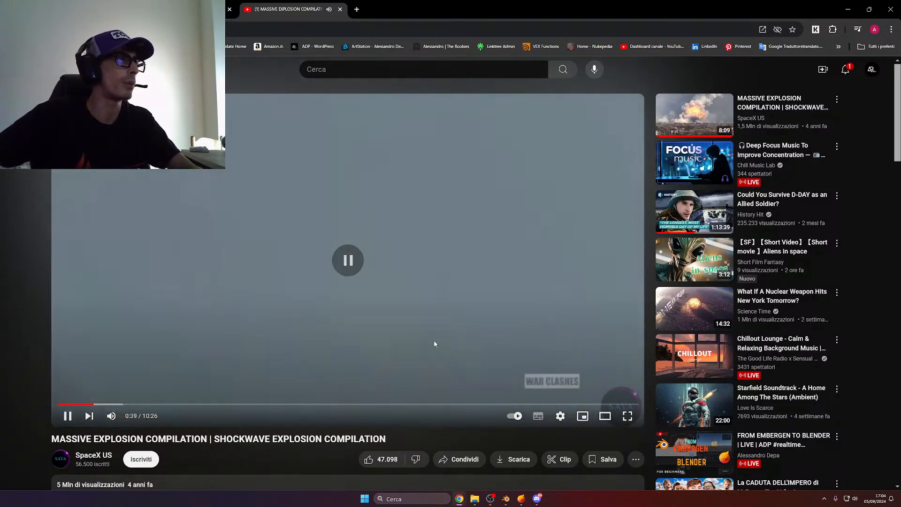
pyautogui.click(456, 340)
pyautogui.click(384, 327)
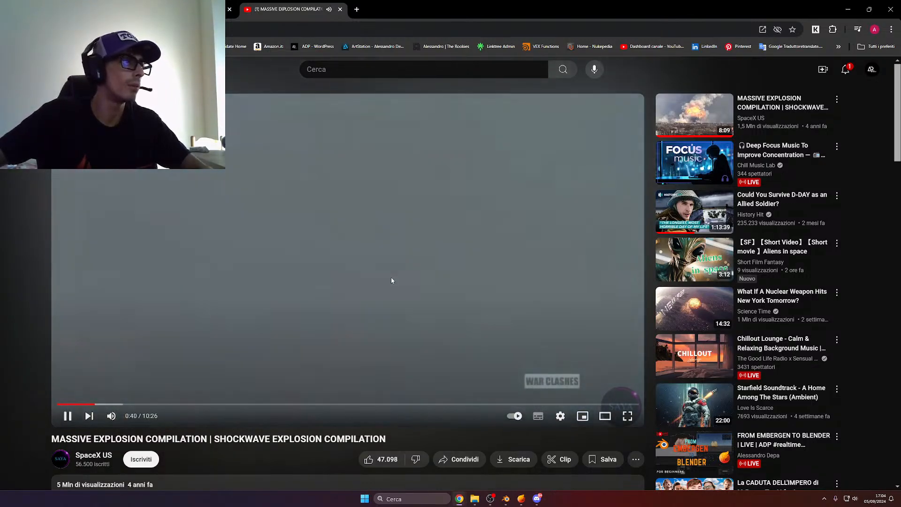
pyautogui.click(334, 364)
pyautogui.click(290, 375)
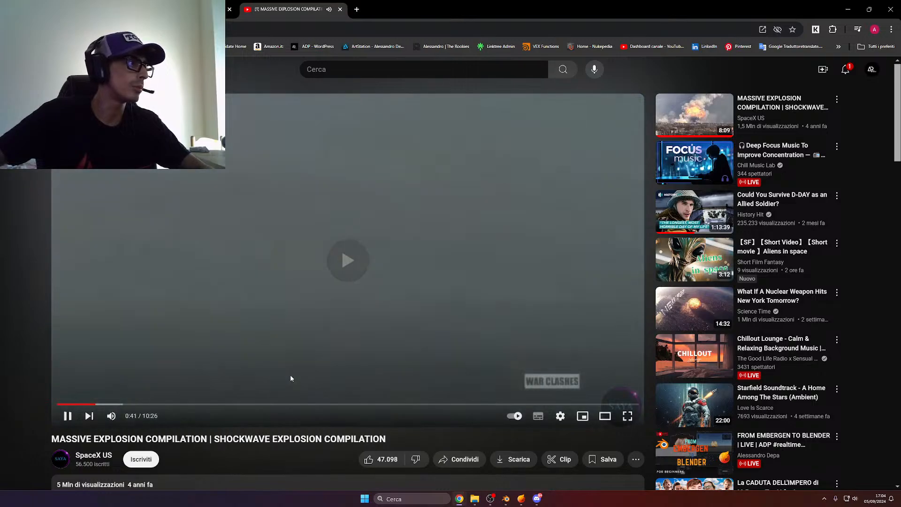
pyautogui.click(332, 322)
pyautogui.press('Left')
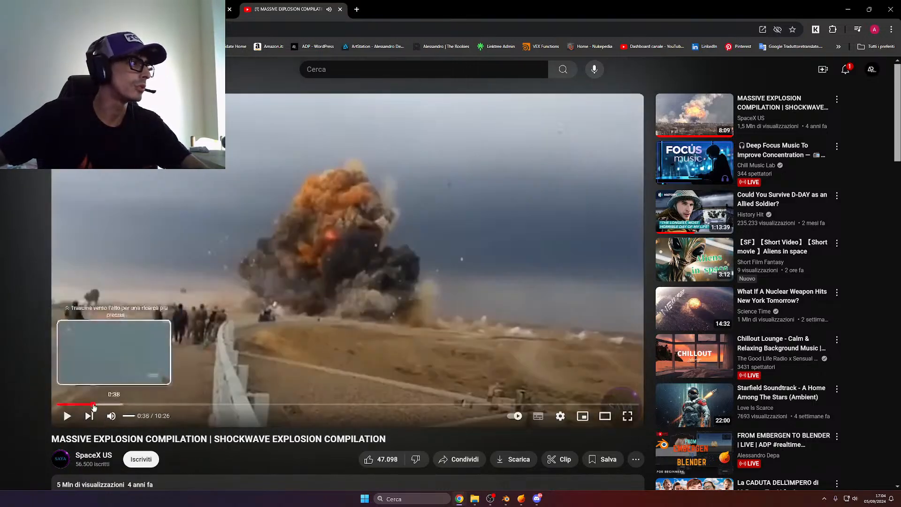
# Play the blast again from 0:38, stopping and resuming until it is paused at 0:41
pyautogui.click(93, 404)
pyautogui.click(288, 346)
pyautogui.click(396, 272)
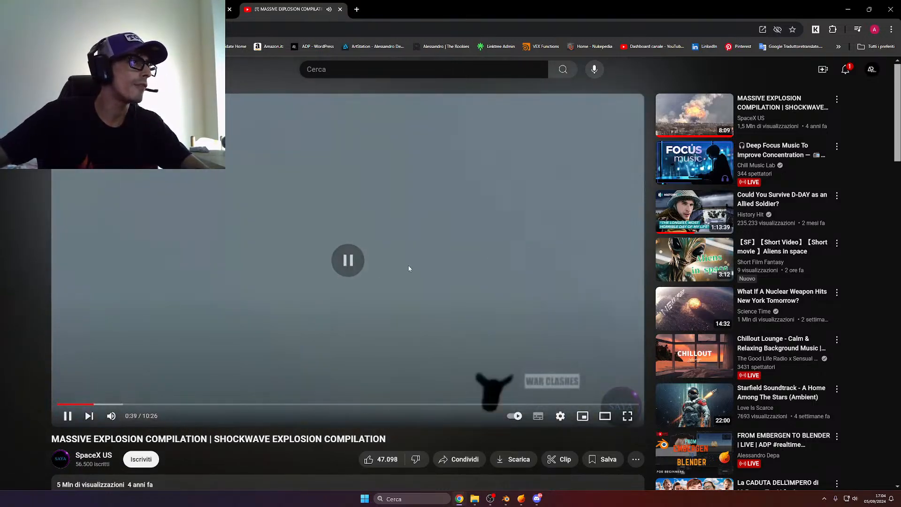
pyautogui.click(455, 330)
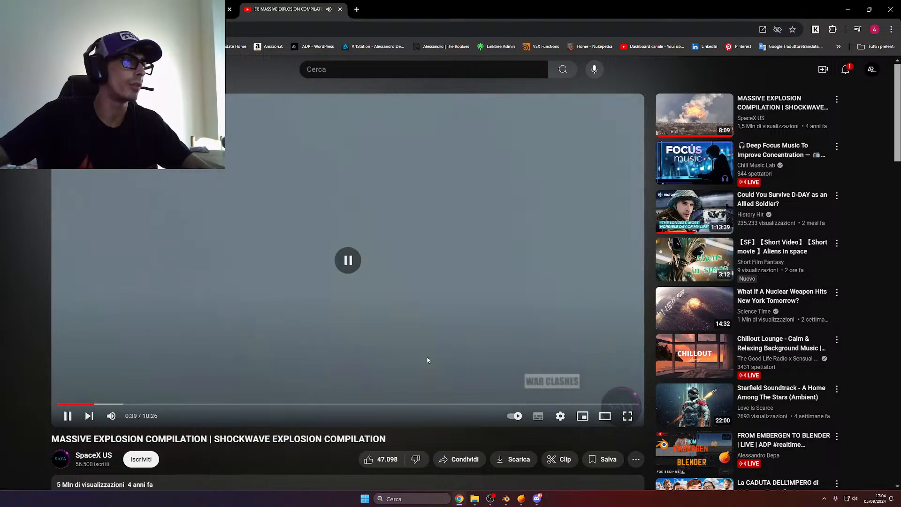
pyautogui.click(427, 342)
pyautogui.click(426, 338)
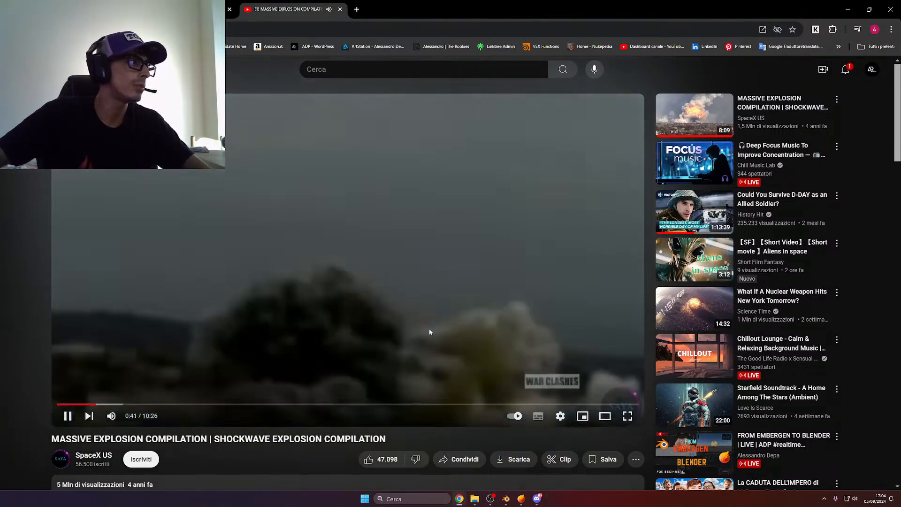
pyautogui.click(371, 238)
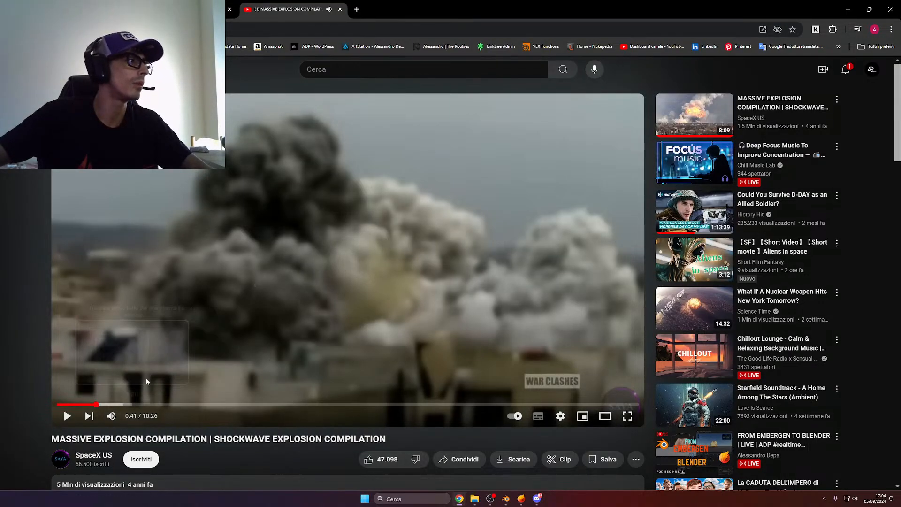
# Rewind to just before the blast and step through its first moments, pausing on the early plumes at 0:41
pyautogui.click(94, 404)
pyautogui.click(267, 216)
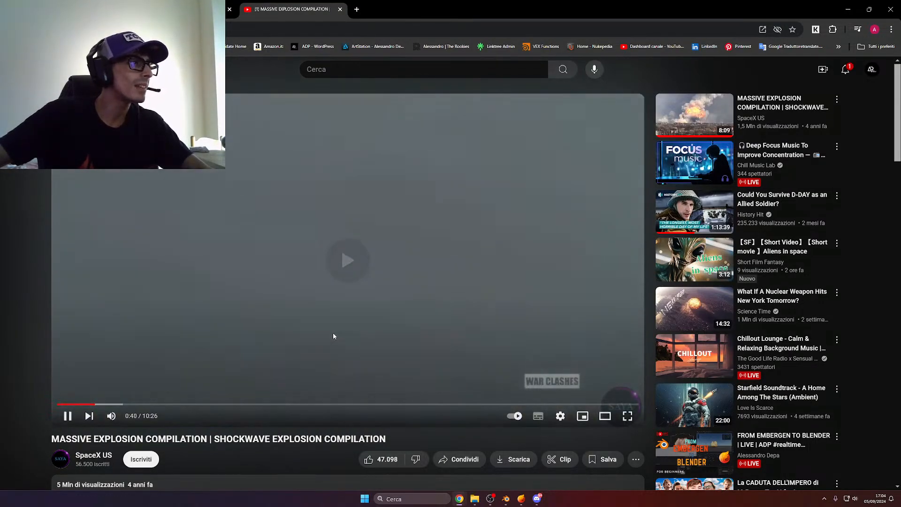
pyautogui.click(334, 334)
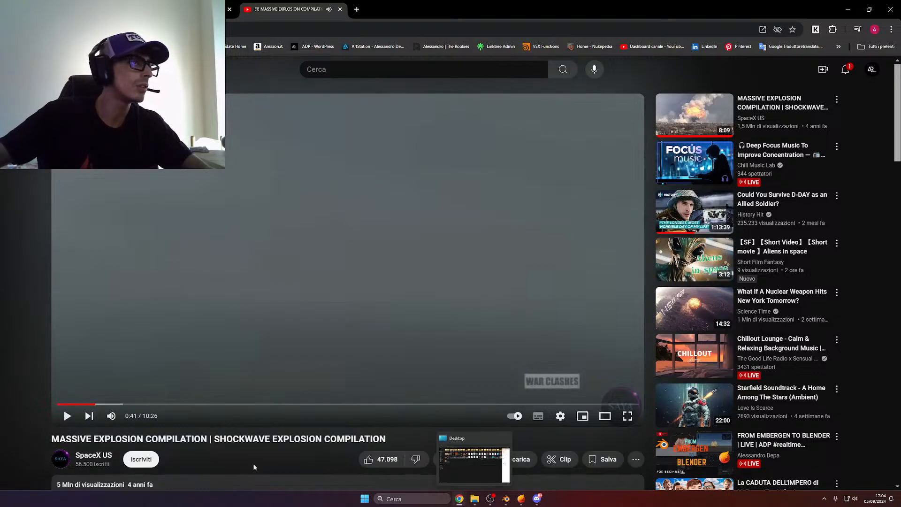
pyautogui.click(259, 297)
pyautogui.click(241, 322)
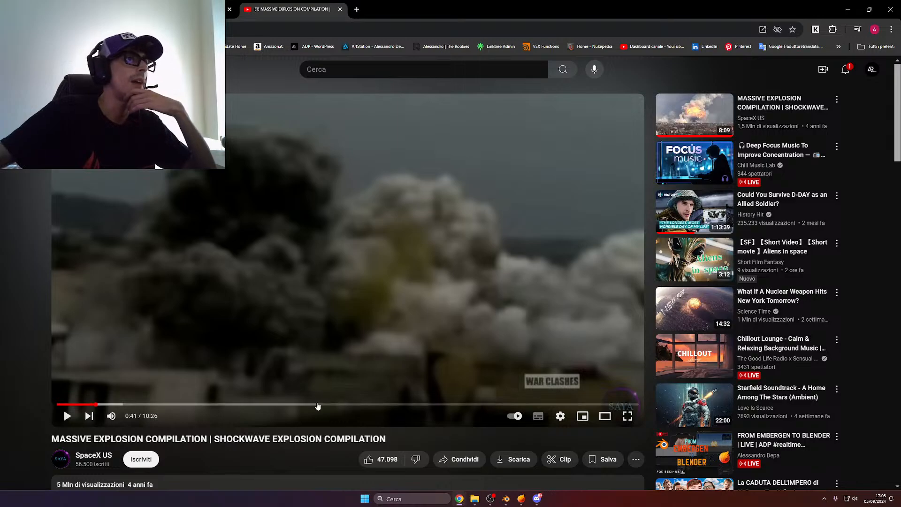
pyautogui.scroll(-2, 281, 387)
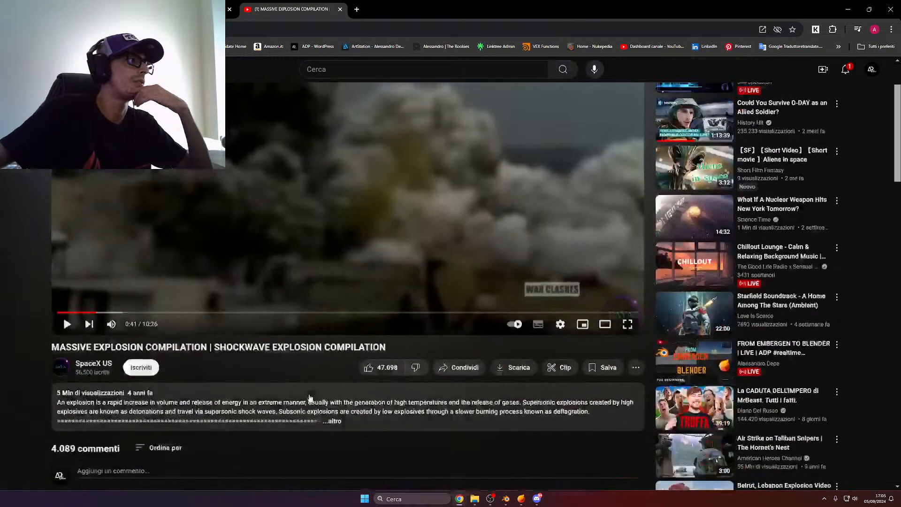
pyautogui.scroll(2, 314, 387)
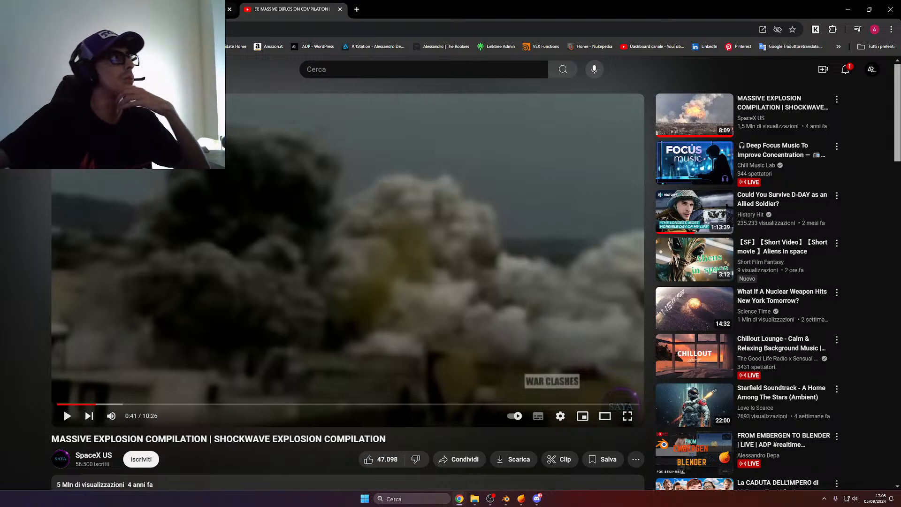
# Return to the Sourcing Phase whiteboard and examine the main source and pump branches
pyautogui.click(193, 10)
pyautogui.scroll(-1, 352, 402)
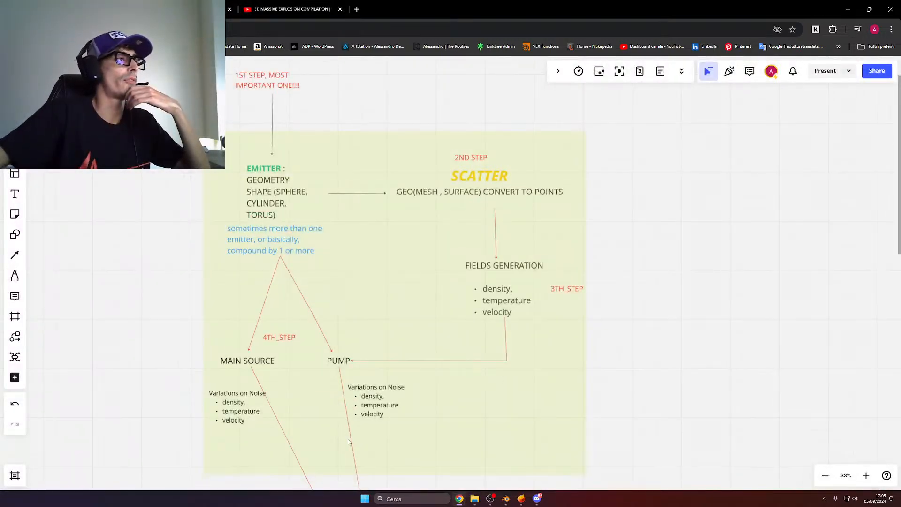
# Highlight the word SPHERE in the Emitter note to point out the example geometry shape
pyautogui.doubleClick(280, 193)
pyautogui.moveTo(306, 193); pyautogui.dragTo(291, 193)
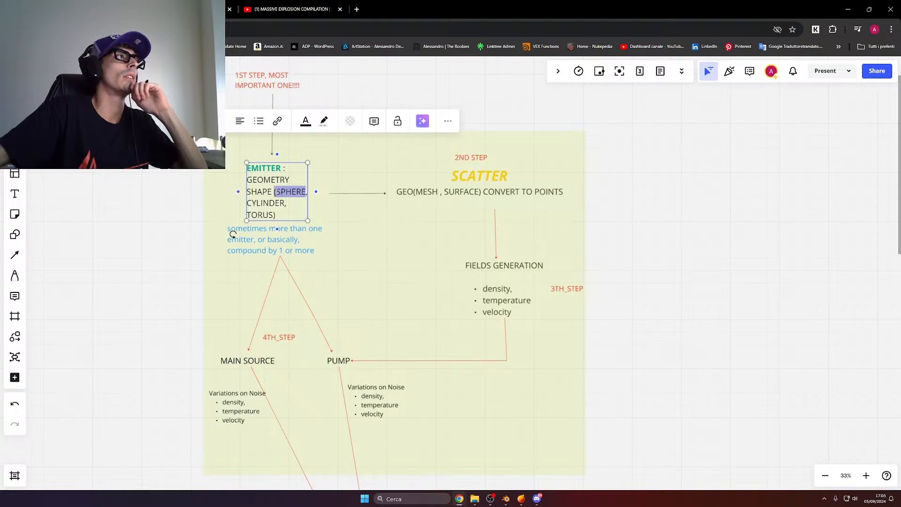
# Widen the green background block behind the sourcing diagram slightly beyond the 3TH_STEP label, and deselect it
pyautogui.doubleClick(347, 224)
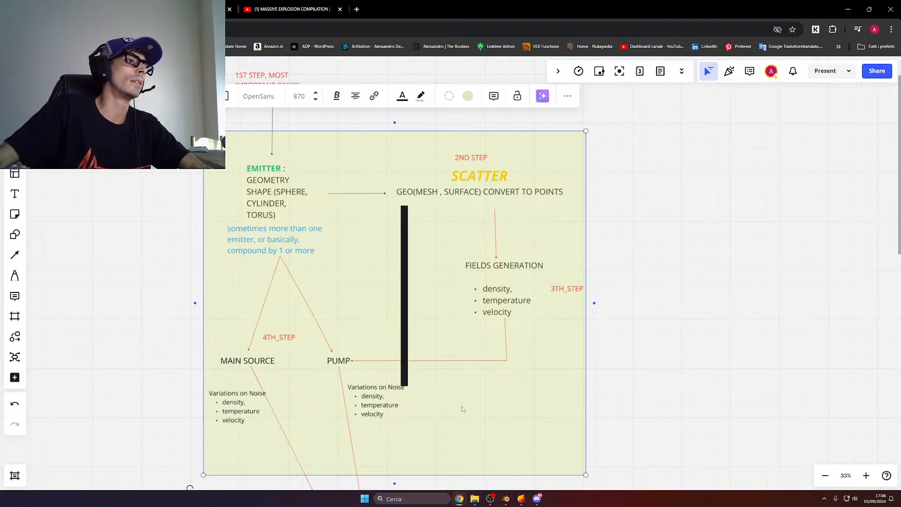
pyautogui.moveTo(586, 475)
pyautogui.mouseDown()
pyautogui.moveTo(599, 487)
pyautogui.moveTo(593, 475)
pyautogui.mouseUp()
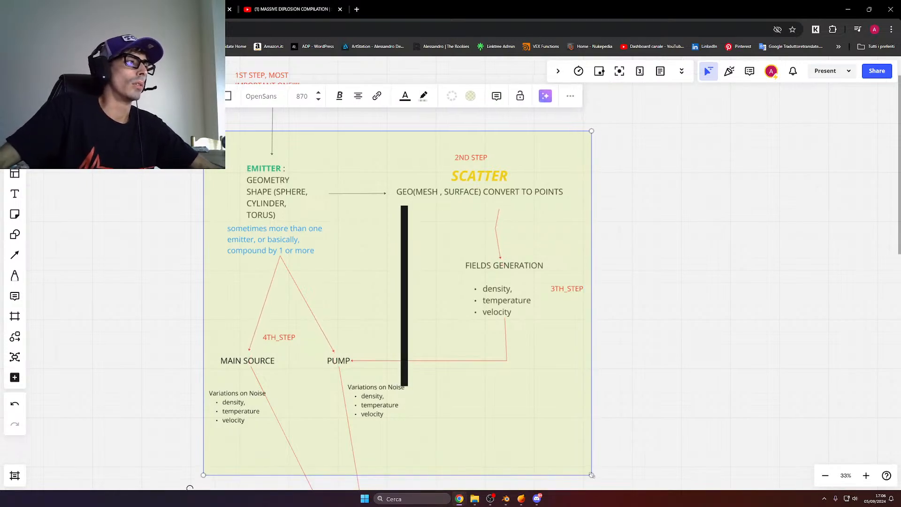
pyautogui.moveTo(592, 474); pyautogui.dragTo(602, 475)
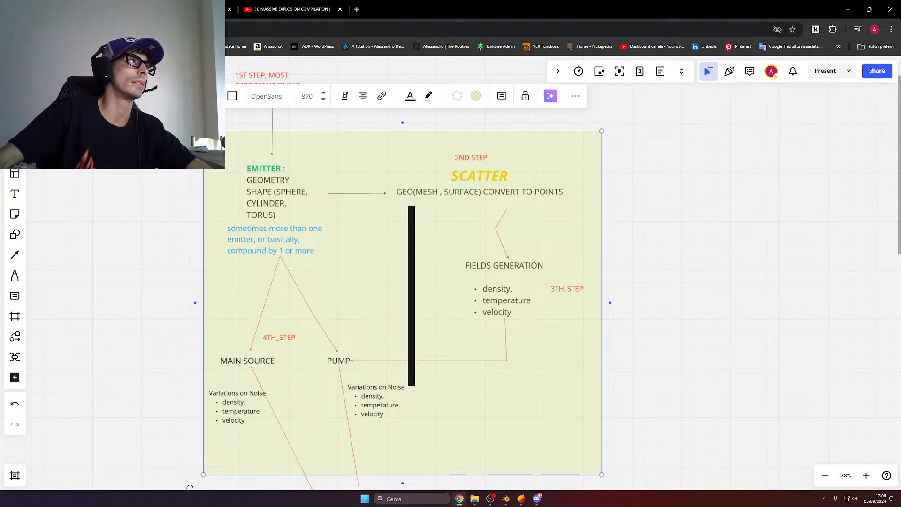
pyautogui.click(647, 281)
# Examine the 4TH_STEP branches, selecting the MAIN SOURCE and PUMP labels alternately to compare them
pyautogui.scroll(-2, 387, 231)
pyautogui.scroll(2, 245, 275)
pyautogui.scroll(1, 245, 274)
pyautogui.click(285, 6)
pyautogui.click(197, 8)
pyautogui.scroll(-2, 271, 398)
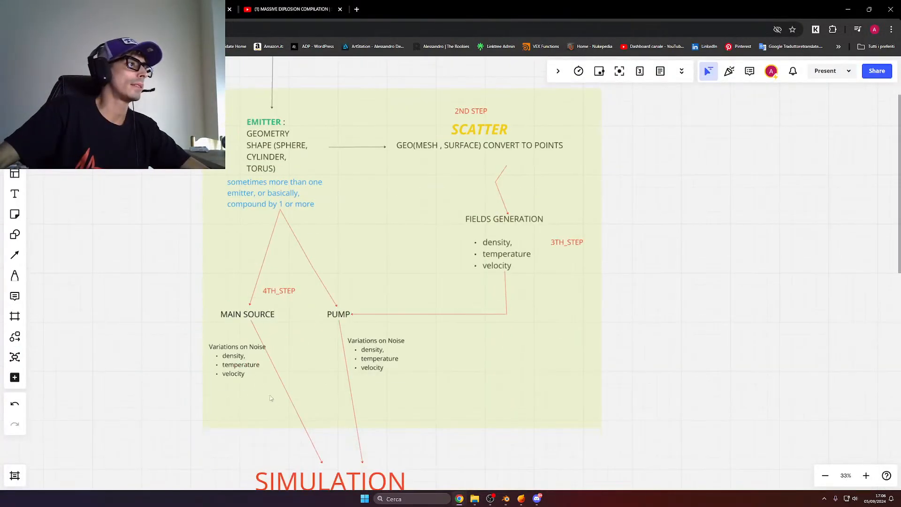
pyautogui.click(204, 314)
pyautogui.click(244, 314)
pyautogui.click(338, 314)
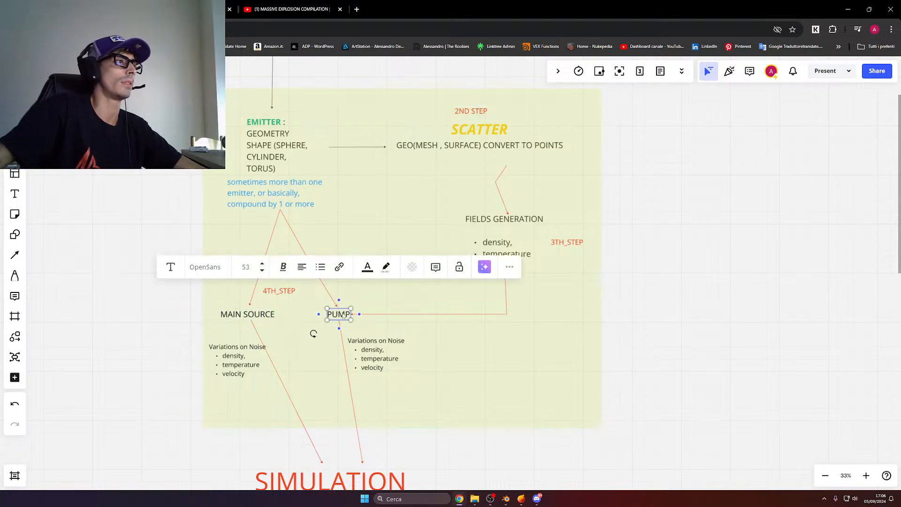
pyautogui.click(255, 314)
pyautogui.click(260, 313)
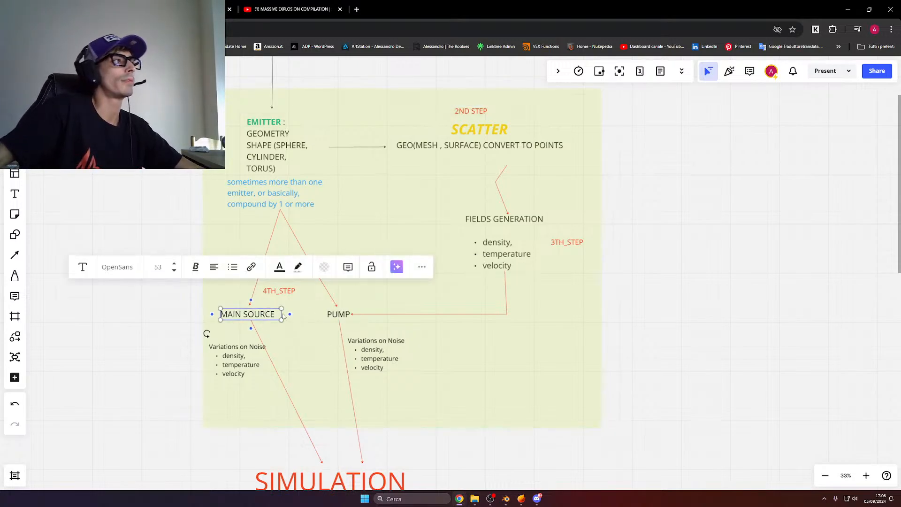
pyautogui.click(259, 336)
pyautogui.click(246, 314)
pyautogui.click(338, 314)
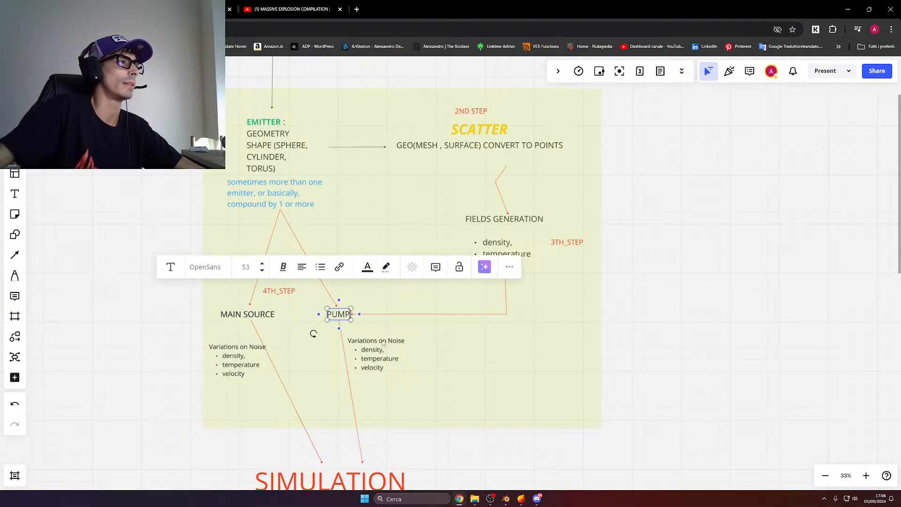
pyautogui.click(241, 315)
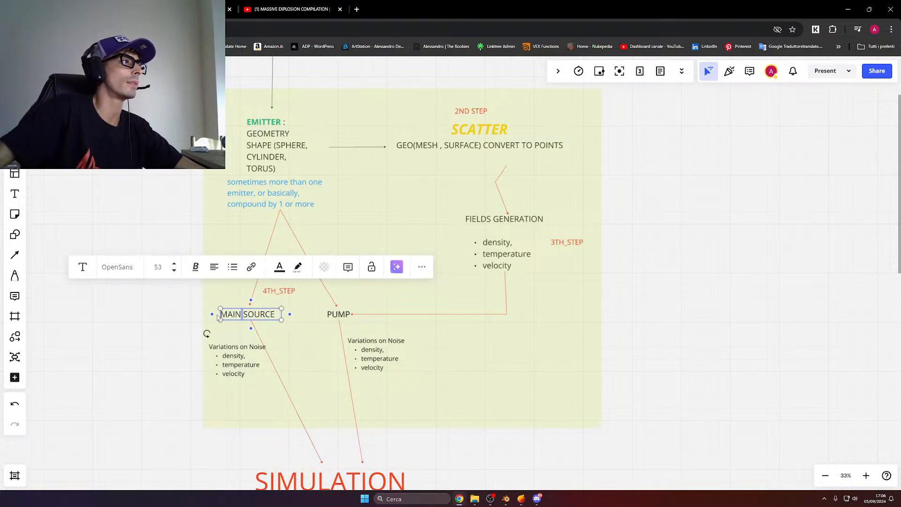
# Switch to the explosion compilation video and play the smoke blast from 0:41, pausing it at 0:42
pyautogui.click(265, 9)
pyautogui.click(286, 283)
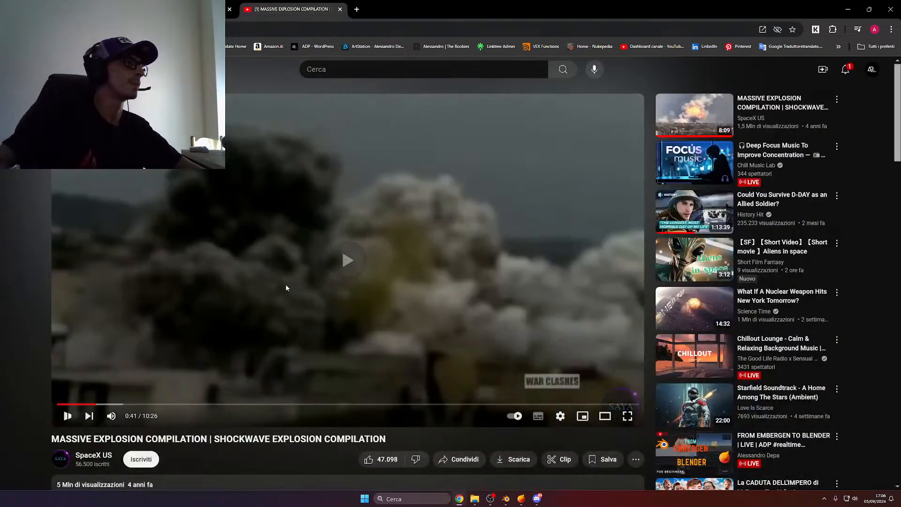
pyautogui.click(292, 310)
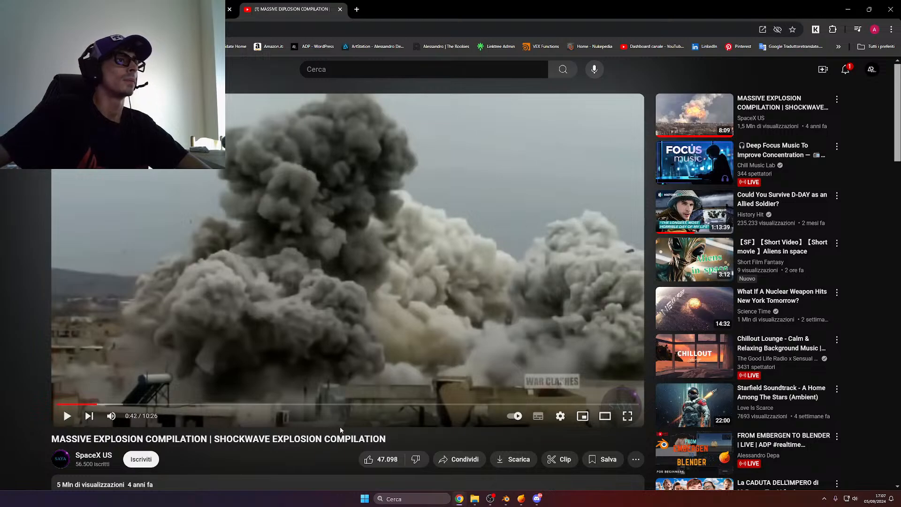
# Return to the Sourcing Phase whiteboard and launch Epic Pen for drawing over the screen
pyautogui.click(78, 9)
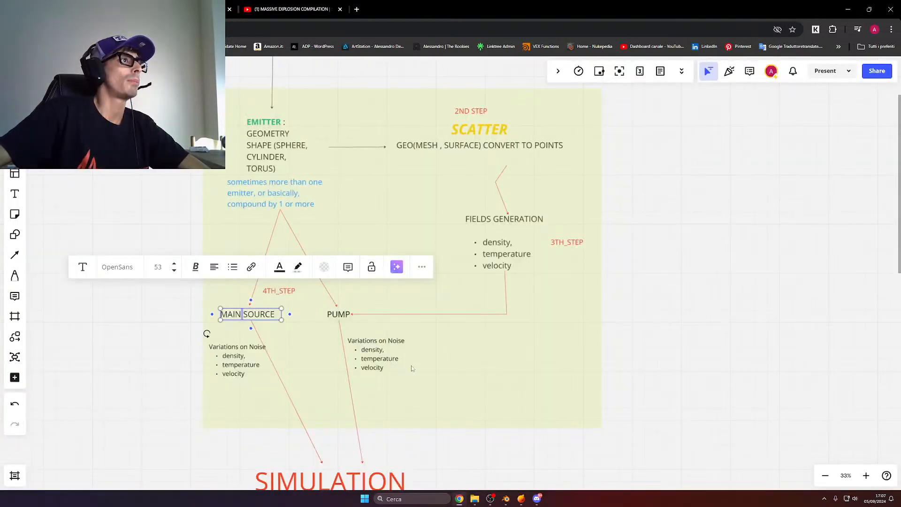
pyautogui.click(404, 496)
pyautogui.write('epi')
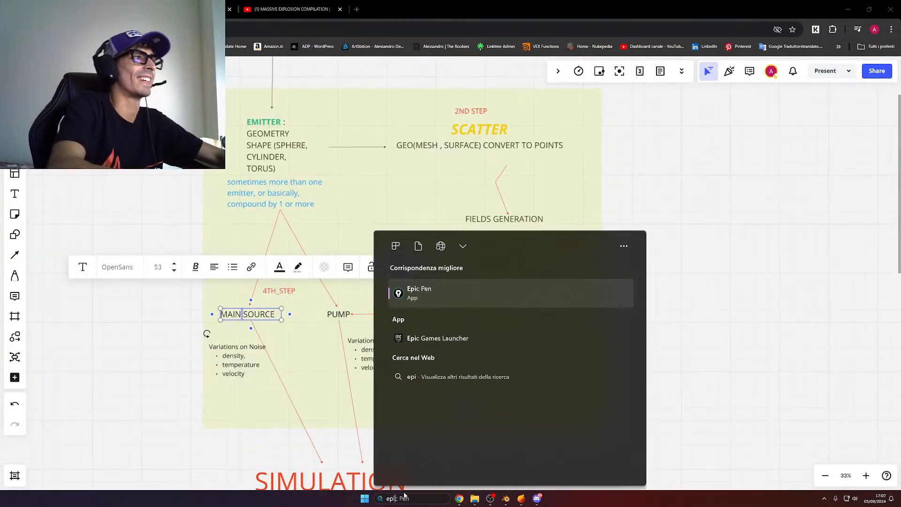
pyautogui.press('Return')
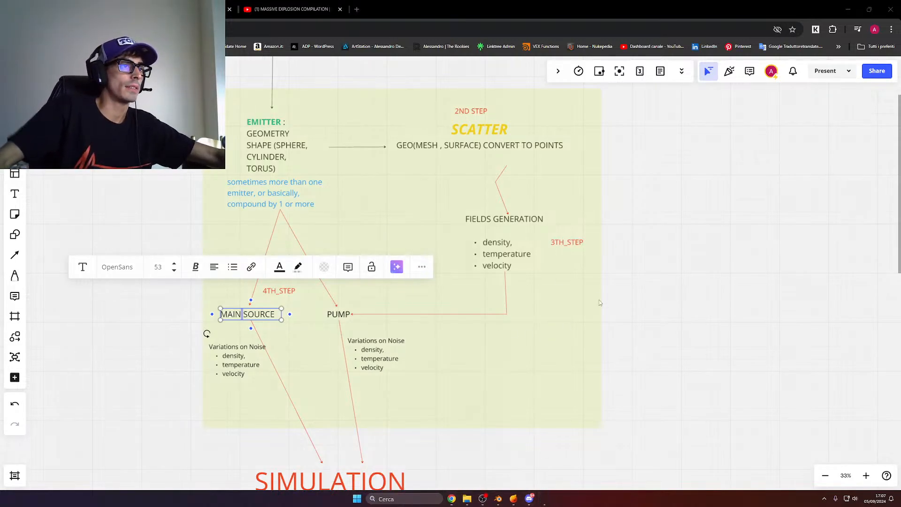
# Sketch a large orange ground plane in perspective on the empty area beside the green diagram block
pyautogui.moveTo(754, 227); pyautogui.dragTo(425, 251, button='middle')
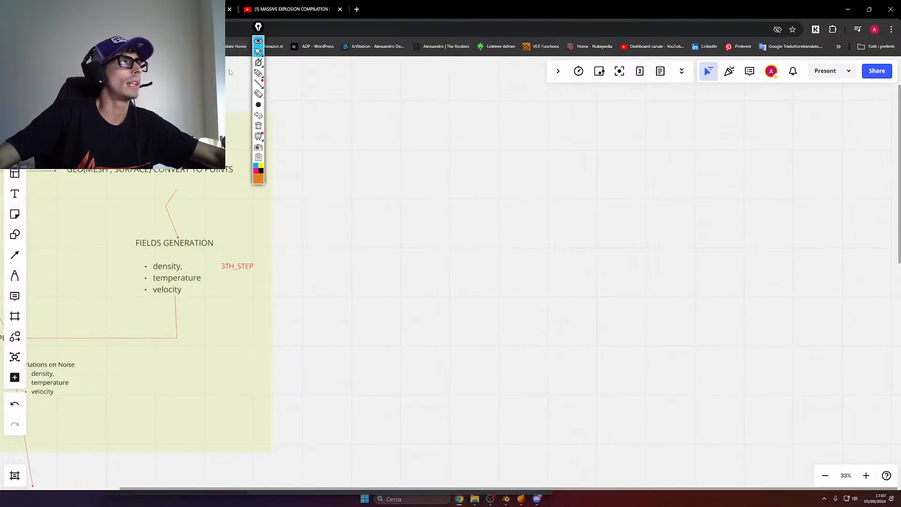
pyautogui.click(258, 73)
pyautogui.moveTo(539, 191); pyautogui.dragTo(362, 294)
pyautogui.moveTo(361, 308)
pyautogui.mouseDown()
pyautogui.moveTo(764, 347)
pyautogui.moveTo(840, 238)
pyautogui.mouseUp()
pyautogui.moveTo(483, 181); pyautogui.dragTo(900, 199)
# Draw a pink explosion source inside the orange plane, with a central circle and short strokes scattered around it
pyautogui.click(257, 170)
pyautogui.moveTo(670, 123); pyautogui.dragTo(618, 238)
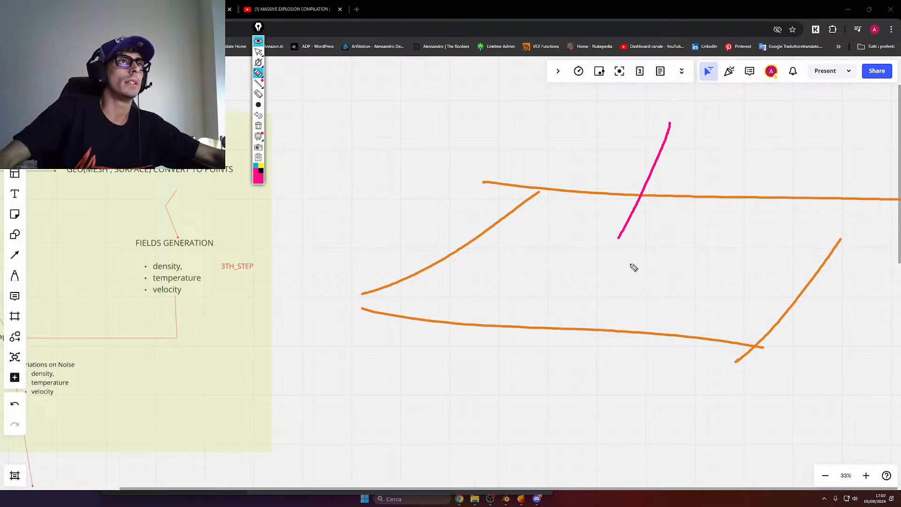
pyautogui.hotkey('ctrl', 'z')
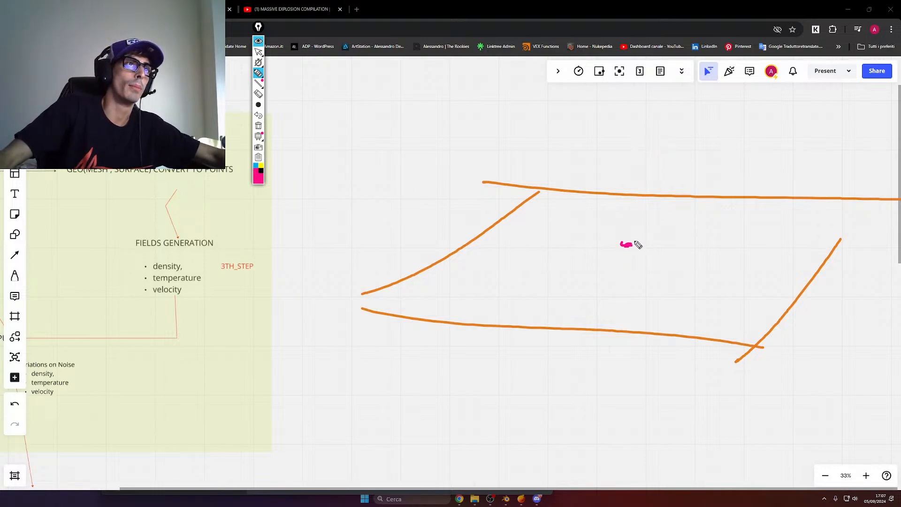
pyautogui.moveTo(592, 244); pyautogui.dragTo(606, 236)
pyautogui.moveTo(554, 256)
pyautogui.mouseDown()
pyautogui.moveTo(577, 250)
pyautogui.moveTo(552, 270)
pyautogui.mouseUp()
pyautogui.moveTo(574, 274); pyautogui.dragTo(572, 280)
pyautogui.moveTo(587, 281)
pyautogui.mouseDown()
pyautogui.moveTo(586, 289)
pyautogui.moveTo(622, 296)
pyautogui.mouseUp()
pyautogui.moveTo(631, 287); pyautogui.dragTo(678, 285)
pyautogui.moveTo(668, 277); pyautogui.dragTo(705, 276)
pyautogui.moveTo(688, 251); pyautogui.dragTo(680, 258)
pyautogui.moveTo(684, 229); pyautogui.dragTo(664, 235)
pyautogui.click(604, 221)
pyautogui.moveTo(609, 258)
pyautogui.mouseDown()
pyautogui.moveTo(593, 278)
pyautogui.moveTo(613, 287)
pyautogui.mouseUp()
pyautogui.moveTo(649, 268)
pyautogui.mouseDown()
pyautogui.moveTo(579, 262)
pyautogui.moveTo(605, 255)
pyautogui.mouseUp()
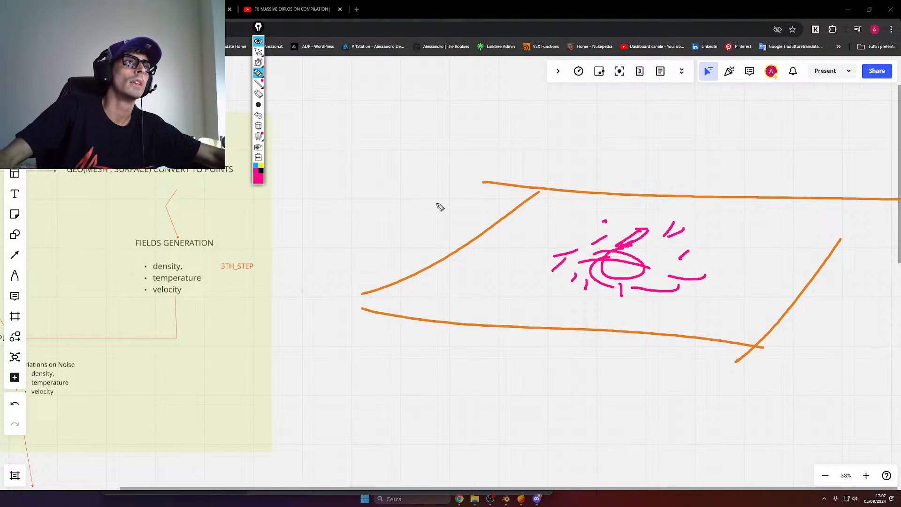
# Draw a blue timeline above the orange plane, with a curved start bracket and frame numbers 0 and 24
pyautogui.click(257, 166)
pyautogui.moveTo(470, 102); pyautogui.dragTo(467, 115)
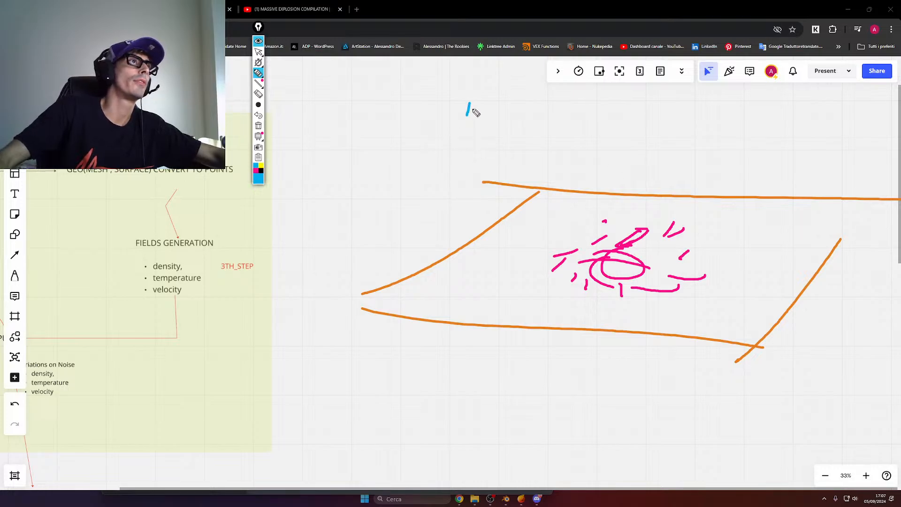
pyautogui.moveTo(345, 150); pyautogui.dragTo(898, 166)
pyautogui.moveTo(369, 123); pyautogui.dragTo(355, 173)
pyautogui.moveTo(345, 91); pyautogui.dragTo(320, 94)
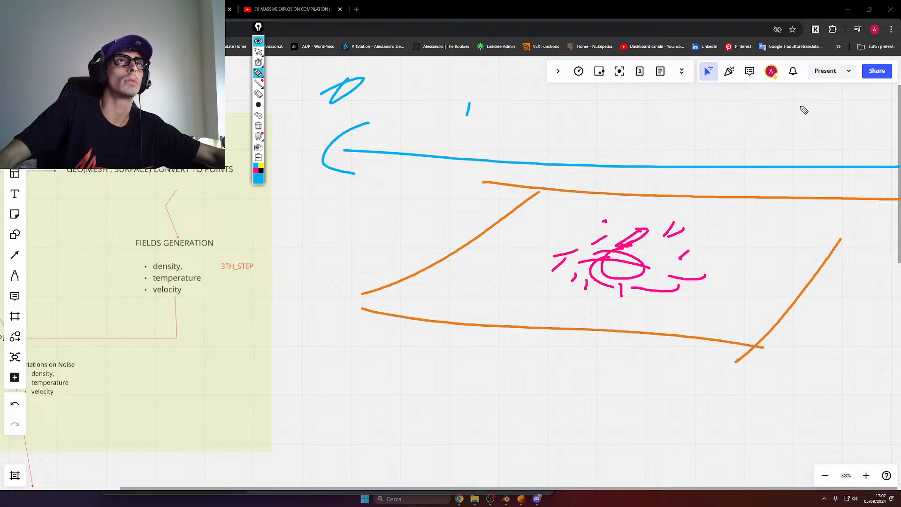
pyautogui.moveTo(785, 114); pyautogui.dragTo(829, 132)
pyautogui.moveTo(869, 109); pyautogui.dragTo(836, 142)
pyautogui.moveTo(868, 133)
pyautogui.mouseDown()
pyautogui.moveTo(853, 161)
pyautogui.moveTo(885, 130)
pyautogui.mouseUp()
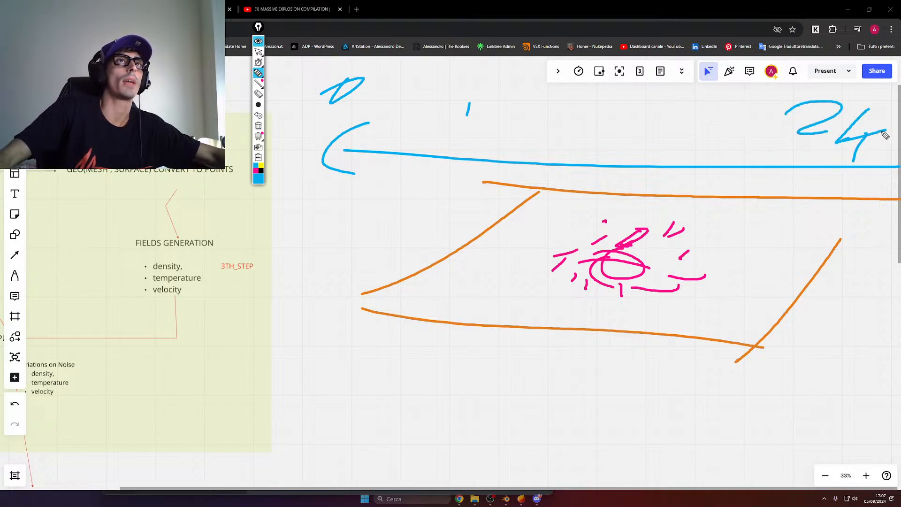
# Add a yellow line along the blue timeline and a yellow arrow pointing backward from frame 0
pyautogui.click(261, 165)
pyautogui.moveTo(386, 135); pyautogui.dragTo(818, 159)
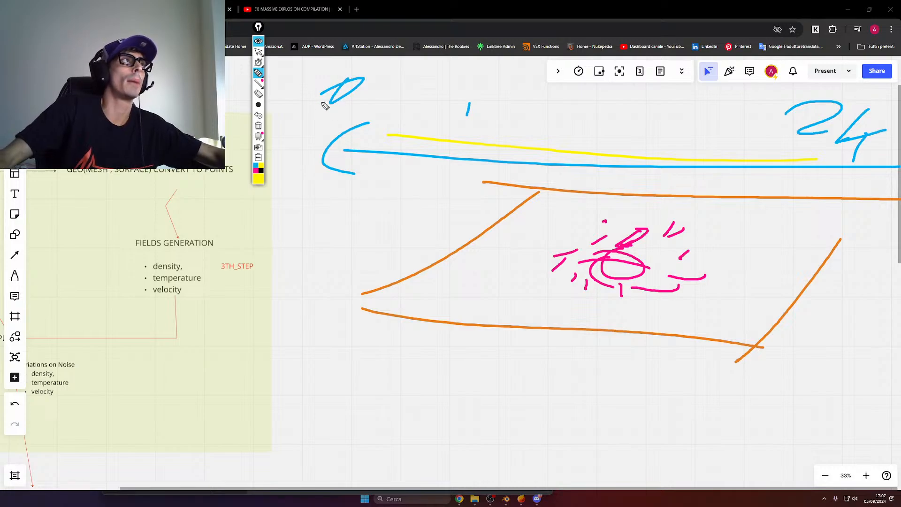
pyautogui.moveTo(315, 74)
pyautogui.mouseDown()
pyautogui.moveTo(298, 91)
pyautogui.moveTo(326, 85)
pyautogui.mouseUp()
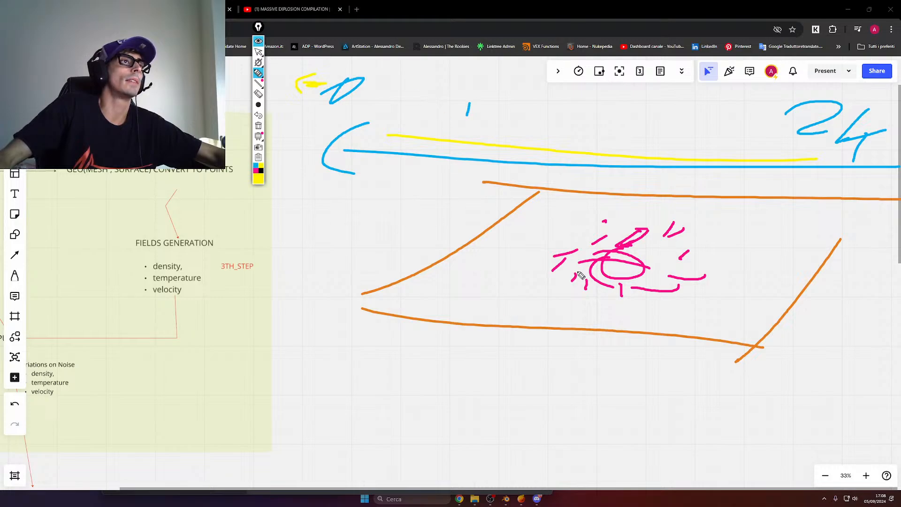
# Circle the pink source shapes in yellow and draw large yellow strokes bursting outward around them
pyautogui.moveTo(649, 227)
pyautogui.mouseDown()
pyautogui.moveTo(610, 253)
pyautogui.moveTo(645, 276)
pyautogui.mouseUp()
pyautogui.moveTo(558, 314)
pyautogui.mouseDown()
pyautogui.moveTo(439, 229)
pyautogui.moveTo(559, 248)
pyautogui.moveTo(621, 122)
pyautogui.moveTo(704, 198)
pyautogui.moveTo(757, 161)
pyautogui.mouseUp()
pyautogui.moveTo(750, 198)
pyautogui.mouseDown()
pyautogui.moveTo(705, 243)
pyautogui.moveTo(793, 217)
pyautogui.mouseUp()
pyautogui.moveTo(748, 256); pyautogui.dragTo(703, 278)
pyautogui.moveTo(726, 292); pyautogui.dragTo(700, 304)
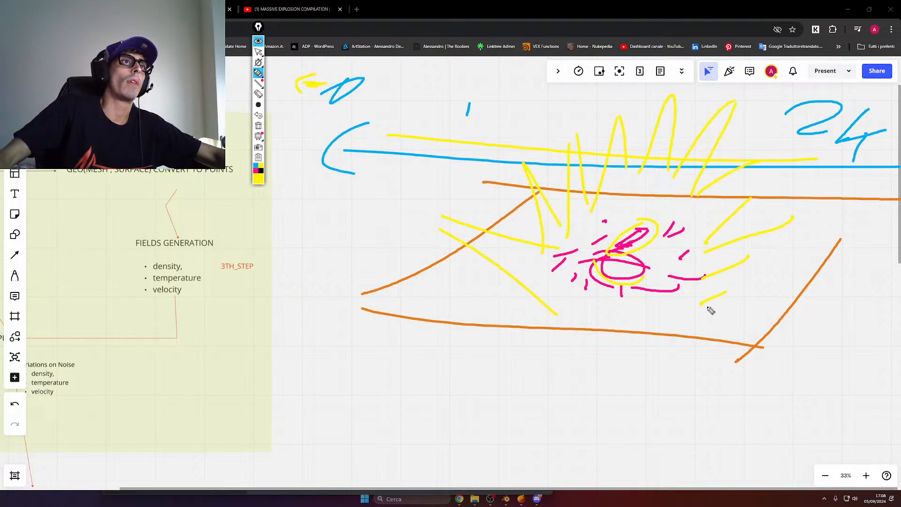
pyautogui.moveTo(589, 296)
pyautogui.mouseDown()
pyautogui.moveTo(563, 295)
pyautogui.moveTo(583, 284)
pyautogui.moveTo(540, 273)
pyautogui.moveTo(534, 261)
pyautogui.mouseUp()
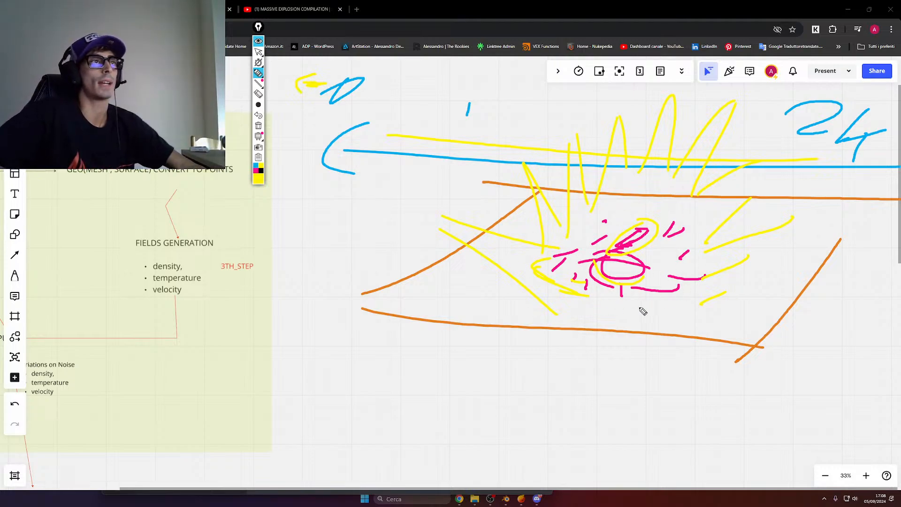
pyautogui.moveTo(648, 229); pyautogui.dragTo(628, 243)
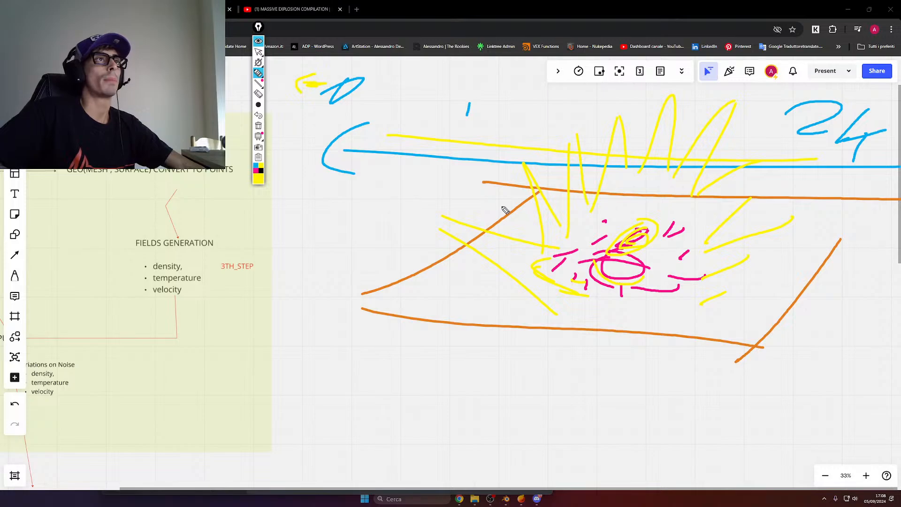
# Move the Epic Pen palette down beside the sketch and add a short yellow stroke just below the central pink circle
pyautogui.click(258, 53)
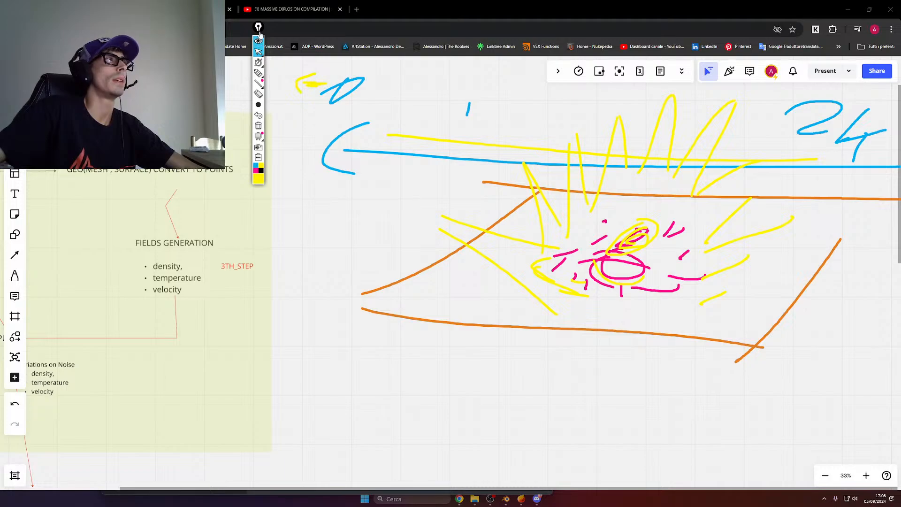
pyautogui.moveTo(258, 26); pyautogui.dragTo(279, 220)
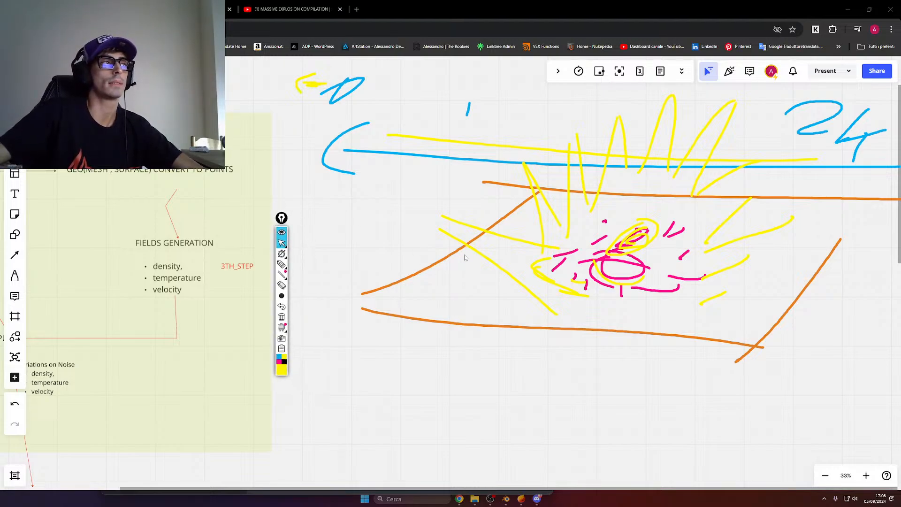
pyautogui.moveTo(281, 218); pyautogui.dragTo(294, 202)
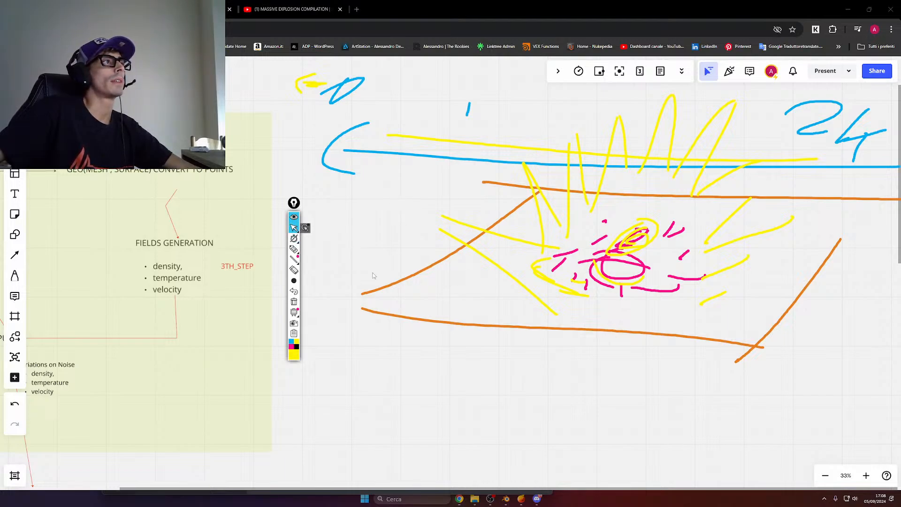
pyautogui.click(294, 249)
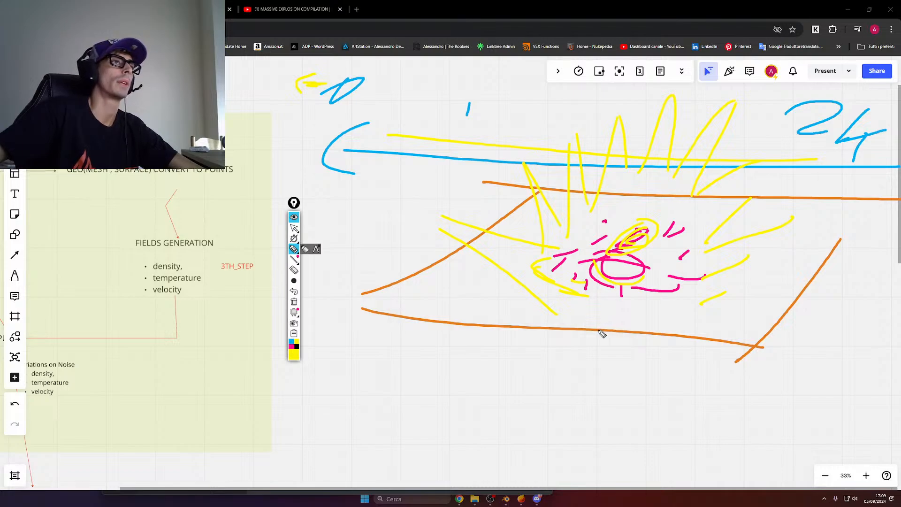
pyautogui.moveTo(610, 307); pyautogui.dragTo(615, 287)
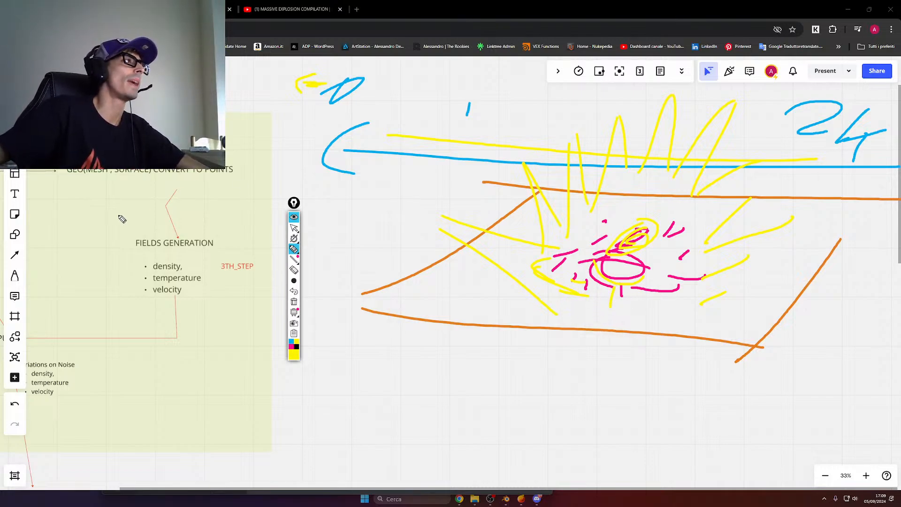
# Switch back to the cursor, bring the 4TH_STEP branches of the diagram into view and select the PUMP label
pyautogui.click(294, 228)
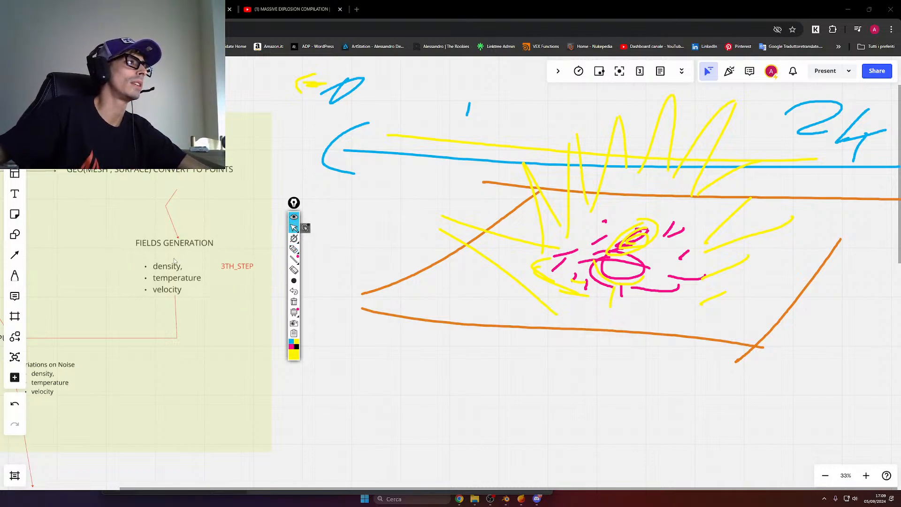
pyautogui.moveTo(105, 236); pyautogui.dragTo(252, 228, button='middle')
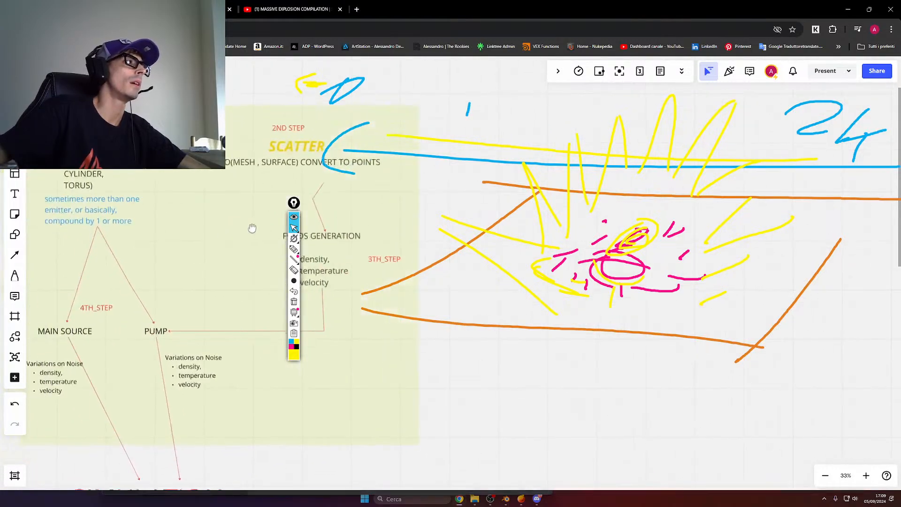
pyautogui.moveTo(624, 195)
pyautogui.mouseDown(button='middle')
pyautogui.moveTo(559, 209)
pyautogui.moveTo(608, 206)
pyautogui.mouseUp(button='middle')
pyautogui.moveTo(117, 212)
pyautogui.mouseDown(button='middle')
pyautogui.moveTo(80, 168)
pyautogui.moveTo(158, 222)
pyautogui.mouseUp(button='middle')
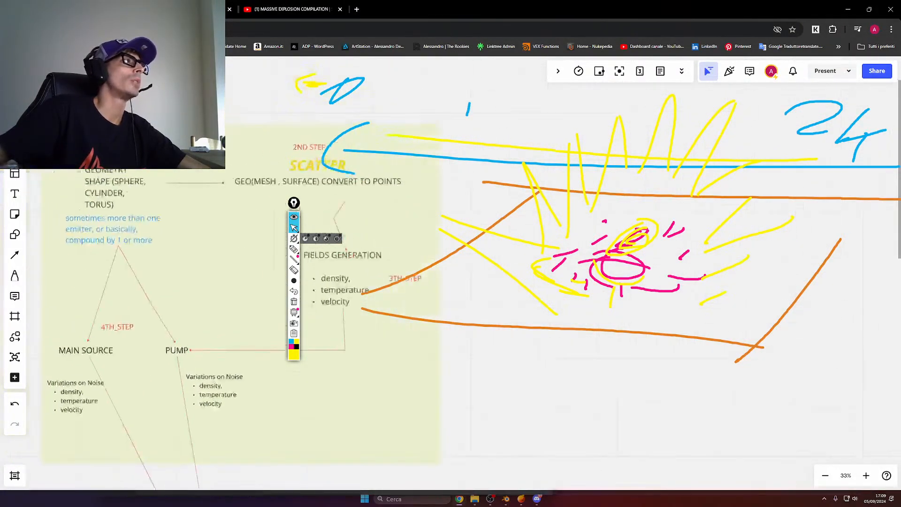
pyautogui.click(179, 350)
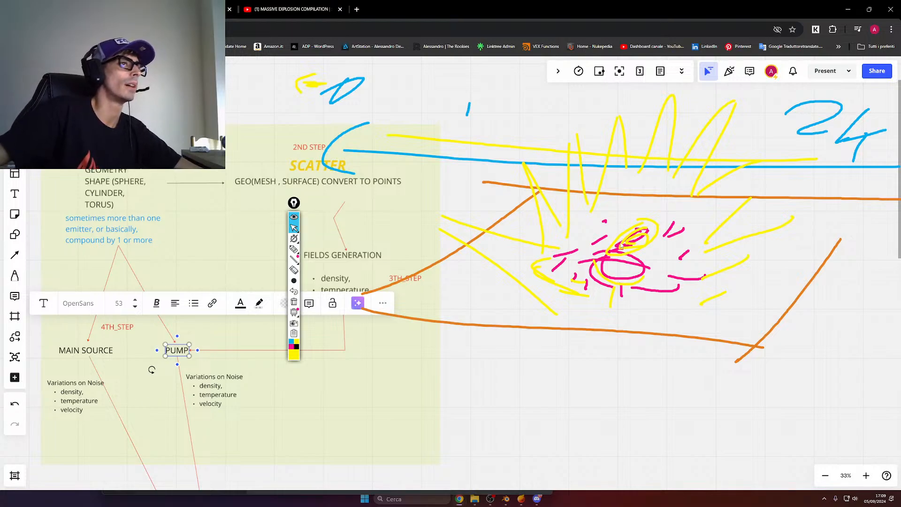
# Examine the PUMP branch of the 4TH_STEP and the green diagram frame beside the explosion sketch
pyautogui.click(672, 283)
pyautogui.moveTo(674, 285); pyautogui.dragTo(606, 265, button='middle')
pyautogui.scroll(1, 308, 258)
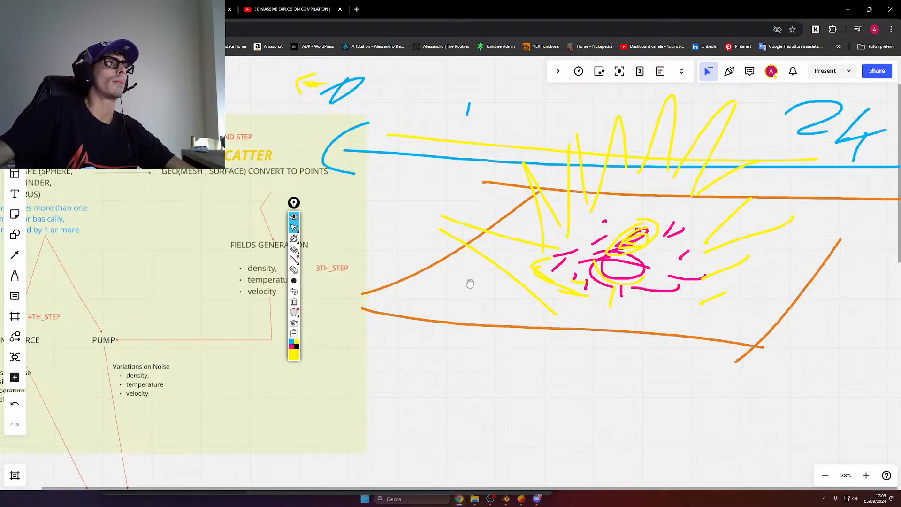
pyautogui.click(93, 340)
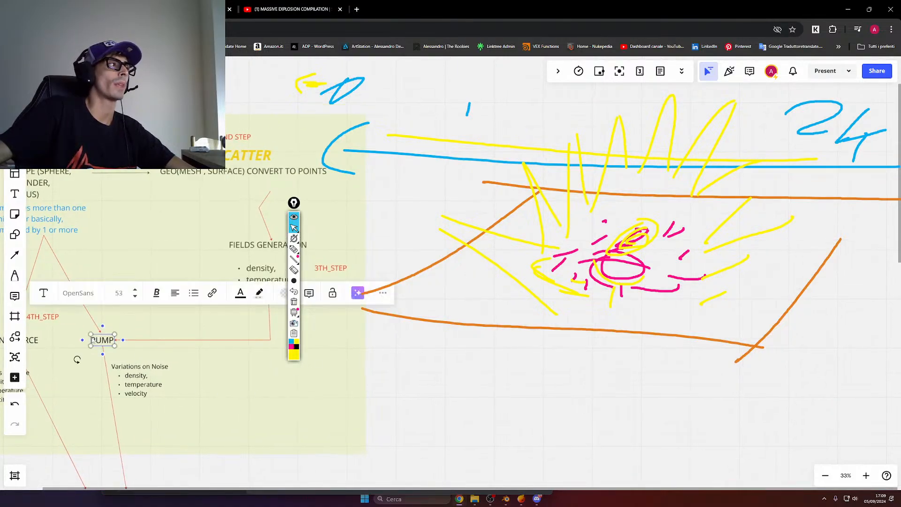
pyautogui.click(146, 373)
pyautogui.click(55, 345)
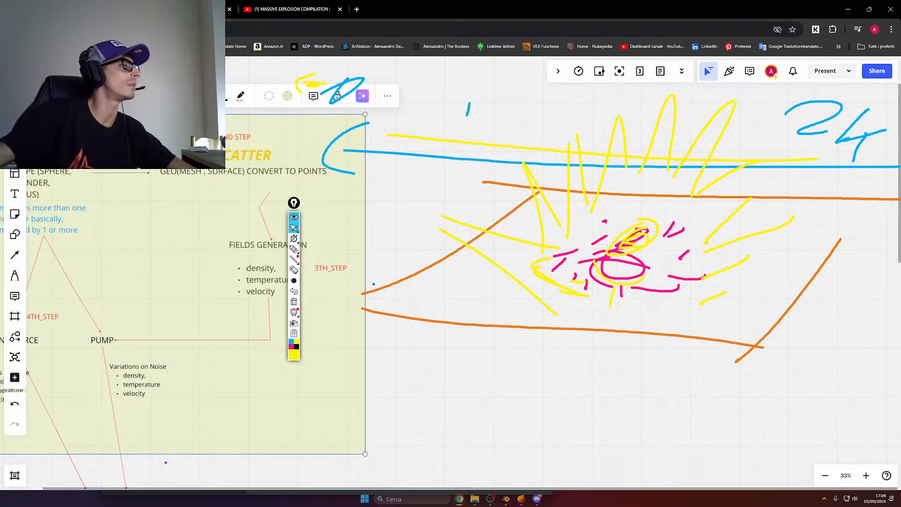
pyautogui.moveTo(425, 318)
pyautogui.mouseDown(button='right')
pyautogui.moveTo(440, 351)
pyautogui.moveTo(366, 318)
pyautogui.moveTo(366, 123)
pyautogui.moveTo(363, 318)
pyautogui.mouseUp(button='right')
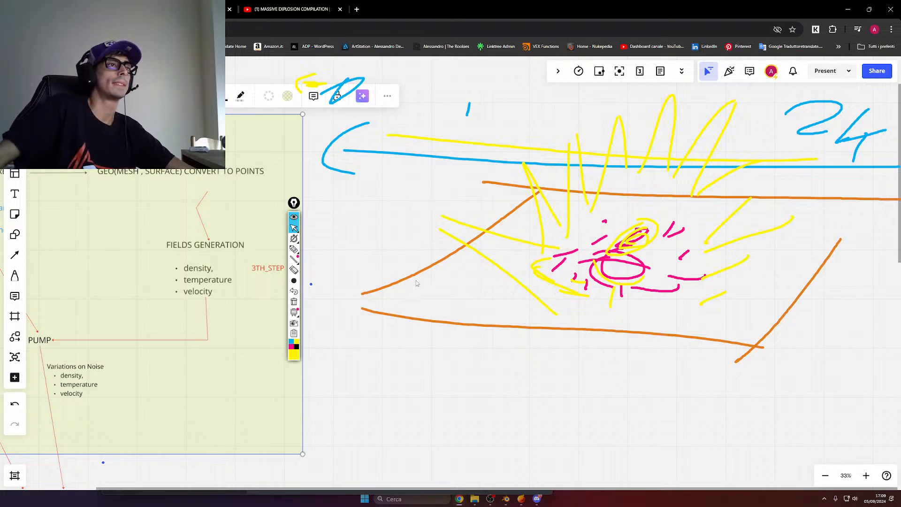
pyautogui.moveTo(412, 260)
pyautogui.mouseDown()
pyautogui.moveTo(402, 277)
pyautogui.moveTo(497, 346)
pyautogui.moveTo(359, 366)
pyautogui.mouseUp()
pyautogui.scroll(-3, 390, 303)
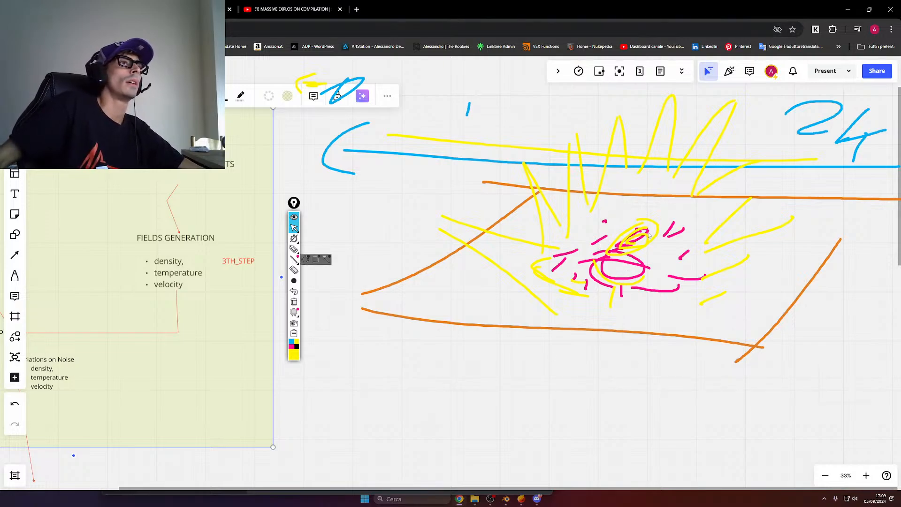
# Bring the MAIN SOURCE and PUMP labels into view and select them alternately, ending on PUMP
pyautogui.moveTo(582, 271); pyautogui.dragTo(724, 260)
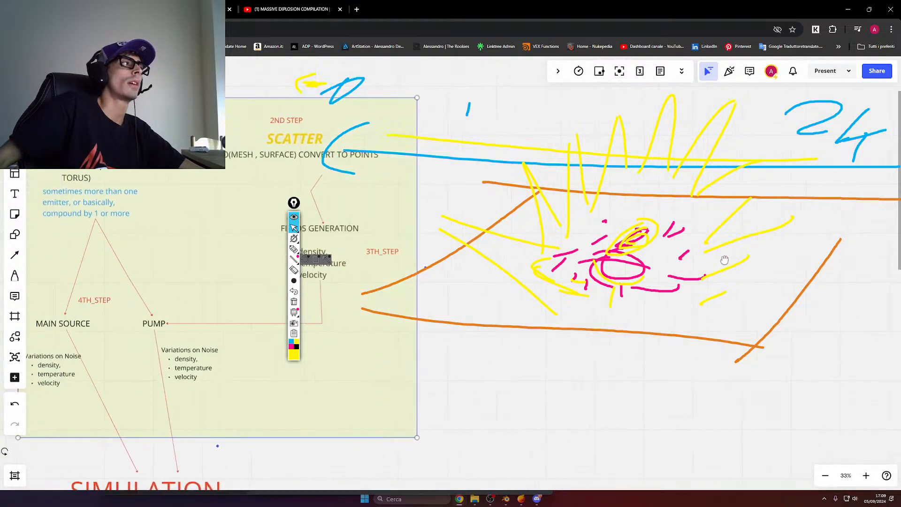
pyautogui.click(71, 326)
pyautogui.click(152, 325)
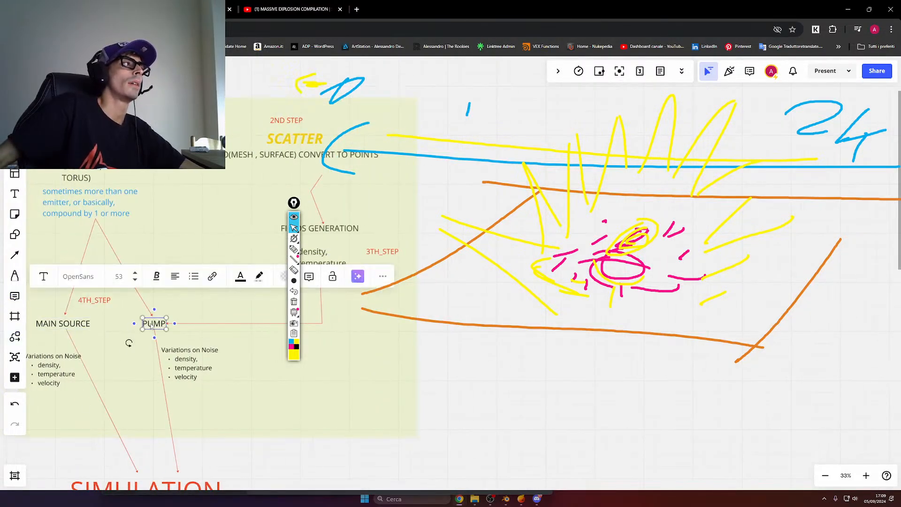
pyautogui.click(69, 328)
pyautogui.moveTo(154, 329); pyautogui.dragTo(197, 326, button='middle')
pyautogui.click(196, 323)
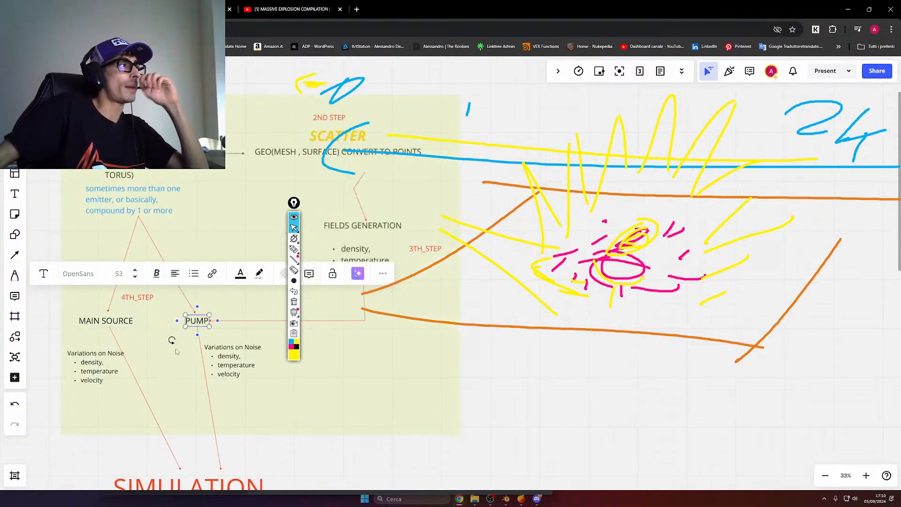
# Compare the Variations on Noise lists under MAIN SOURCE and PUMP, and select the PUMP label again
pyautogui.click(230, 359)
pyautogui.click(116, 362)
pyautogui.moveTo(165, 362); pyautogui.dragTo(163, 336, button='middle')
pyautogui.scroll(3, 162, 362)
pyautogui.scroll(-3, 197, 364)
pyautogui.click(221, 353)
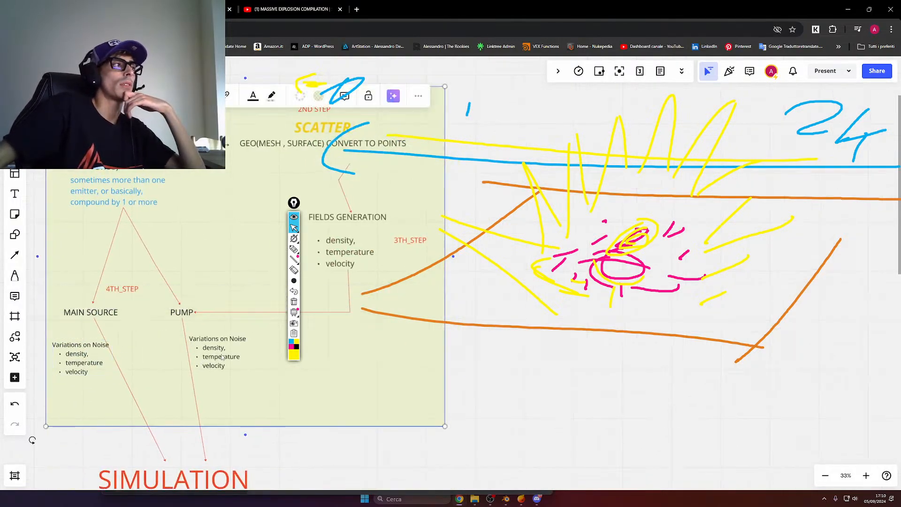
pyautogui.moveTo(508, 306); pyautogui.dragTo(508, 308, button='middle')
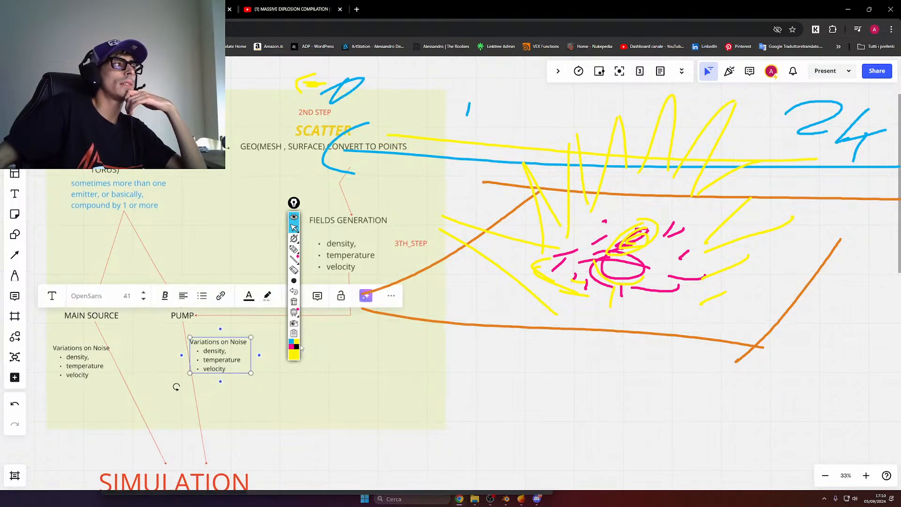
pyautogui.click(368, 166)
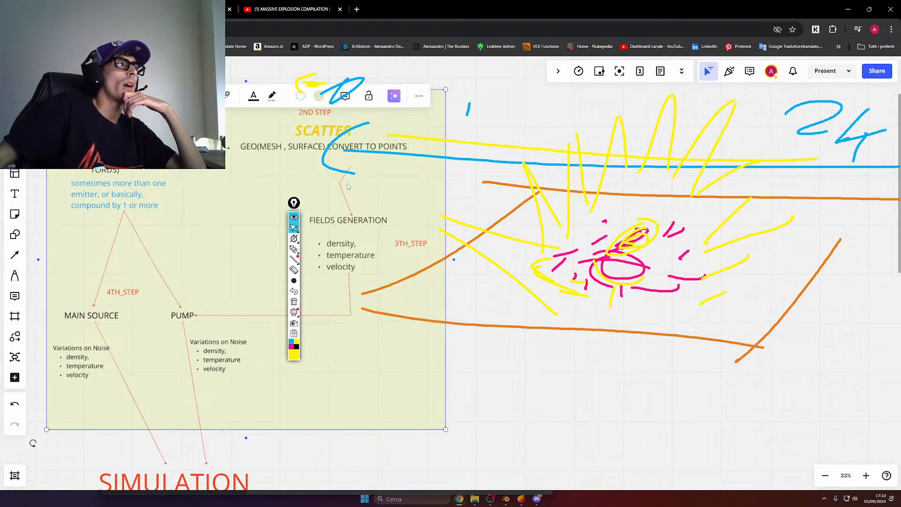
pyautogui.click(189, 315)
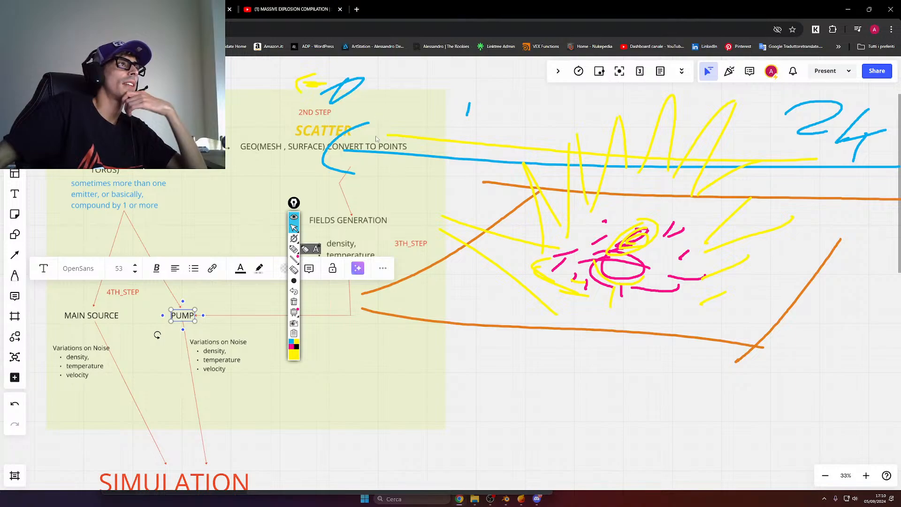
pyautogui.click(249, 296)
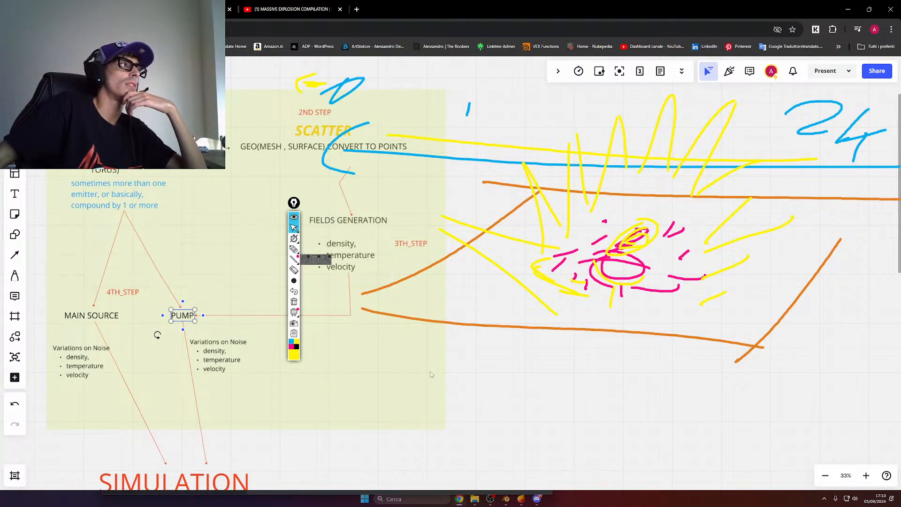
pyautogui.click(174, 315)
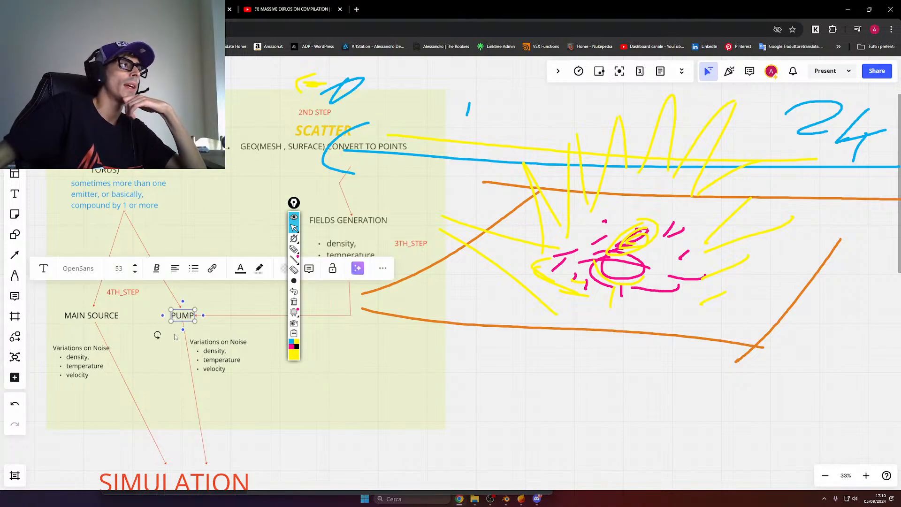
# Examine the connectors linking PUMP with FIELDS GENERATION and with SIMULATION below it
pyautogui.moveTo(486, 354); pyautogui.dragTo(506, 399, button='middle')
pyautogui.scroll(-3, 492, 336)
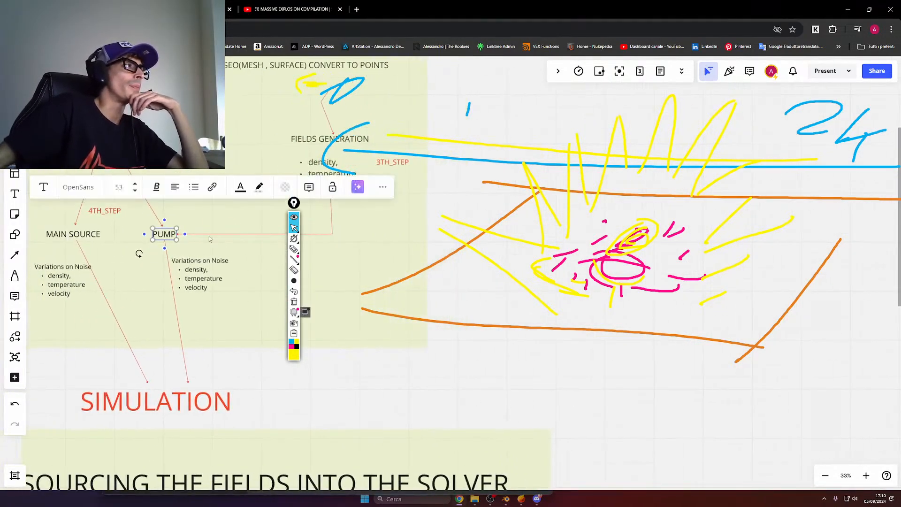
pyautogui.moveTo(559, 306); pyautogui.dragTo(515, 331, button='middle')
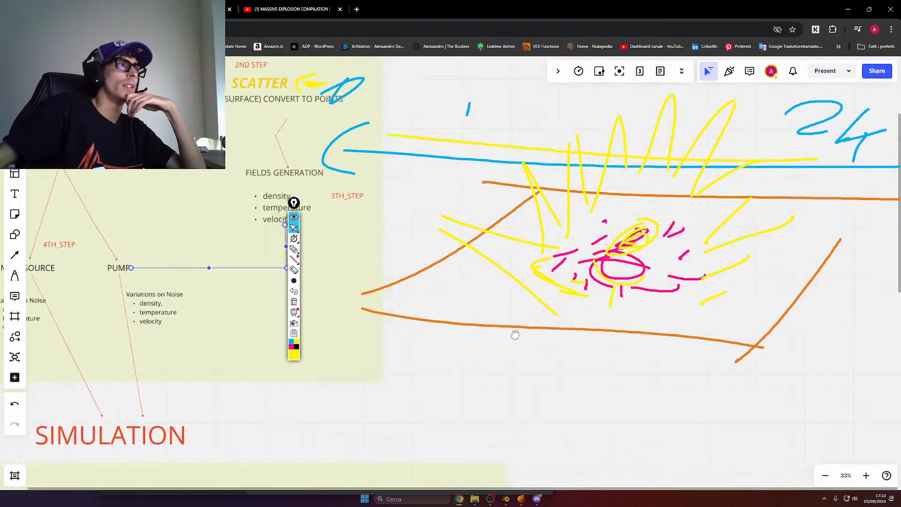
pyautogui.click(160, 284)
pyautogui.moveTo(527, 296); pyautogui.dragTo(501, 287, button='middle')
pyautogui.moveTo(100, 254); pyautogui.dragTo(134, 303, button='middle')
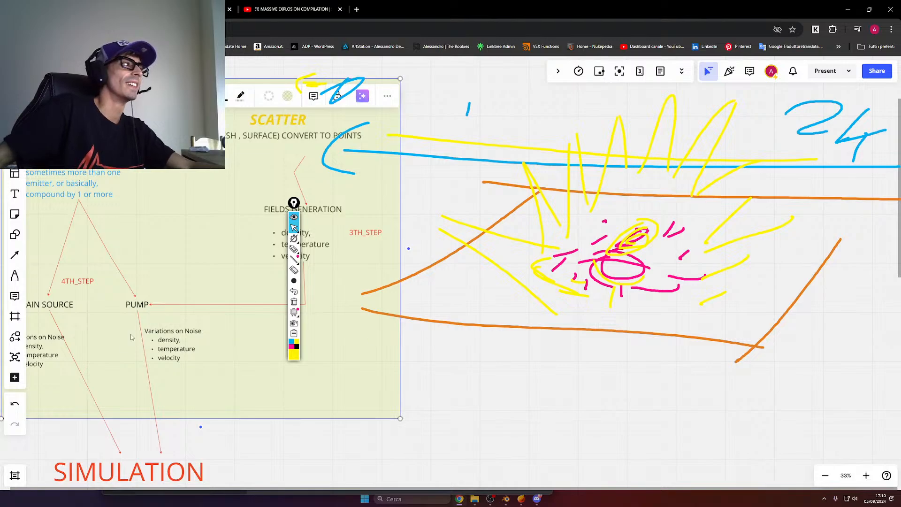
pyautogui.moveTo(132, 337); pyautogui.dragTo(186, 349, button='middle')
# Select the MAIN SOURCE label and examine its branch down to SIMULATION alongside the explosion sketch
pyautogui.click(92, 317)
pyautogui.scroll(-5, 704, 310)
pyautogui.moveTo(694, 316); pyautogui.dragTo(766, 411, button='middle')
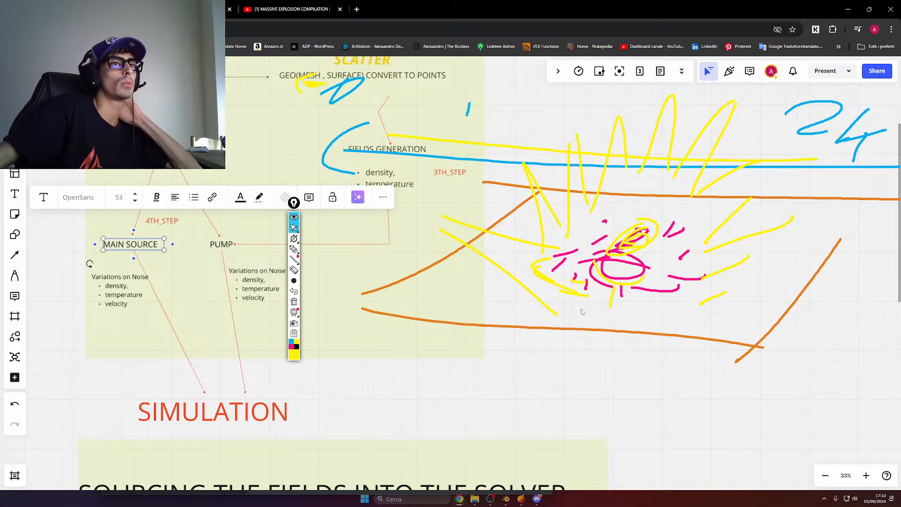
pyautogui.moveTo(590, 315); pyautogui.dragTo(493, 344, button='middle')
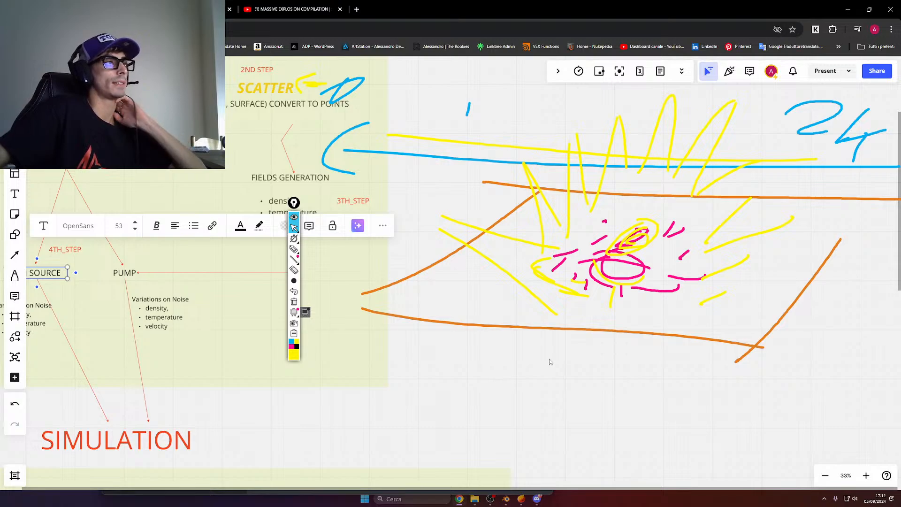
pyautogui.scroll(-2, 551, 361)
pyautogui.moveTo(552, 360)
pyautogui.mouseDown(button='middle')
pyautogui.moveTo(515, 385)
pyautogui.moveTo(540, 405)
pyautogui.moveTo(563, 407)
pyautogui.mouseUp(button='middle')
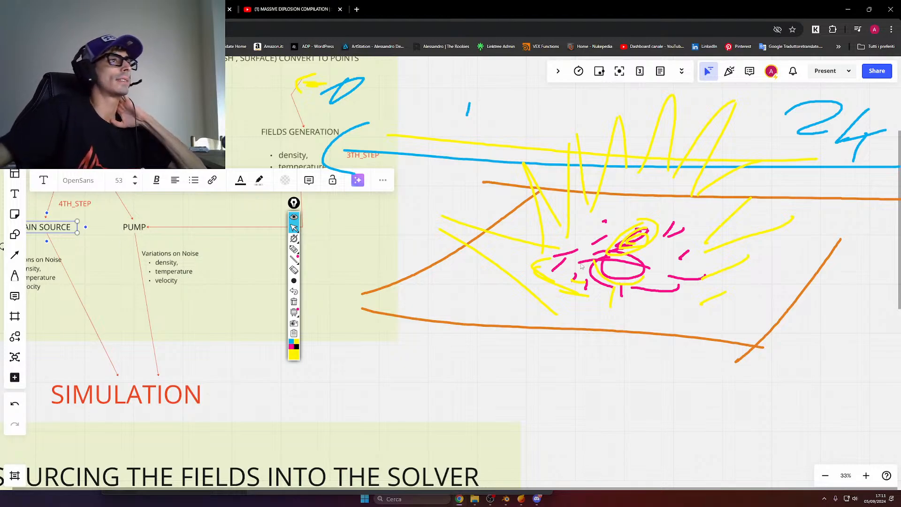
pyautogui.moveTo(601, 241); pyautogui.dragTo(630, 261, button='middle')
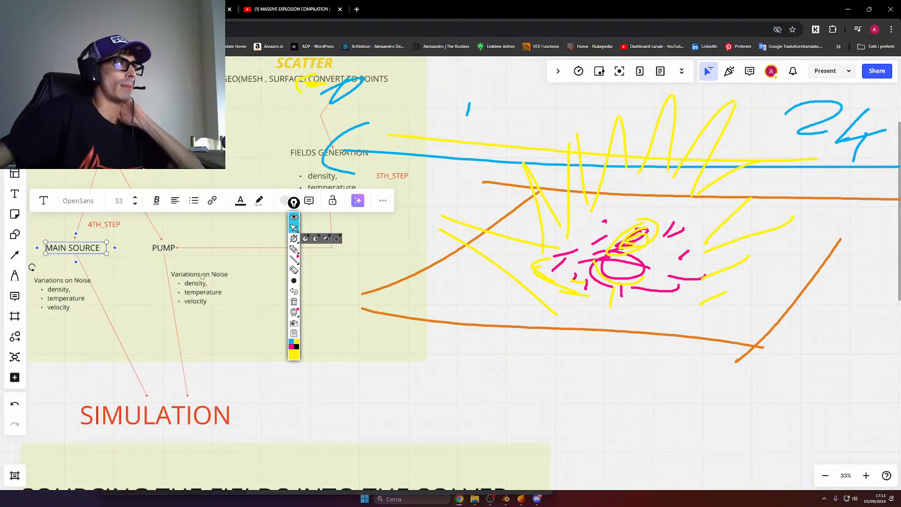
# Select the PUMP label and look over its branch, ending with the green background frame selected
pyautogui.click(172, 249)
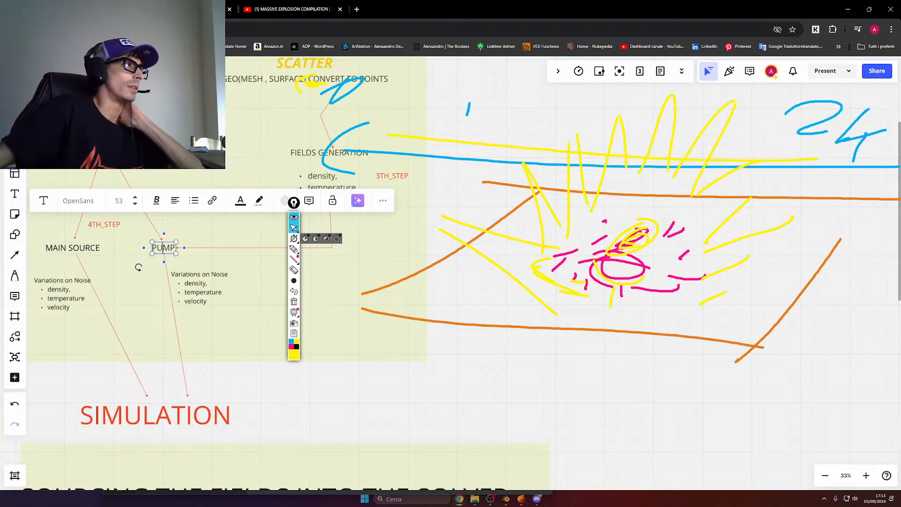
pyautogui.moveTo(582, 327); pyautogui.dragTo(536, 311)
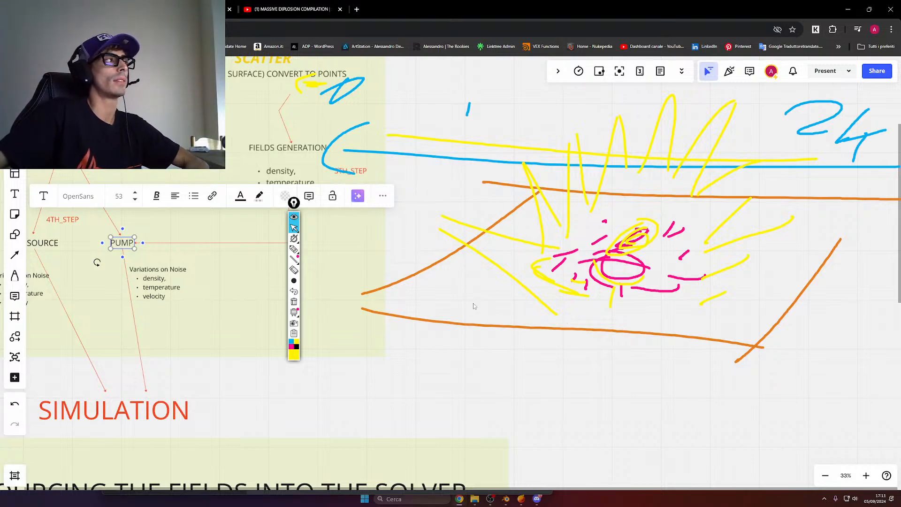
pyautogui.click(213, 285)
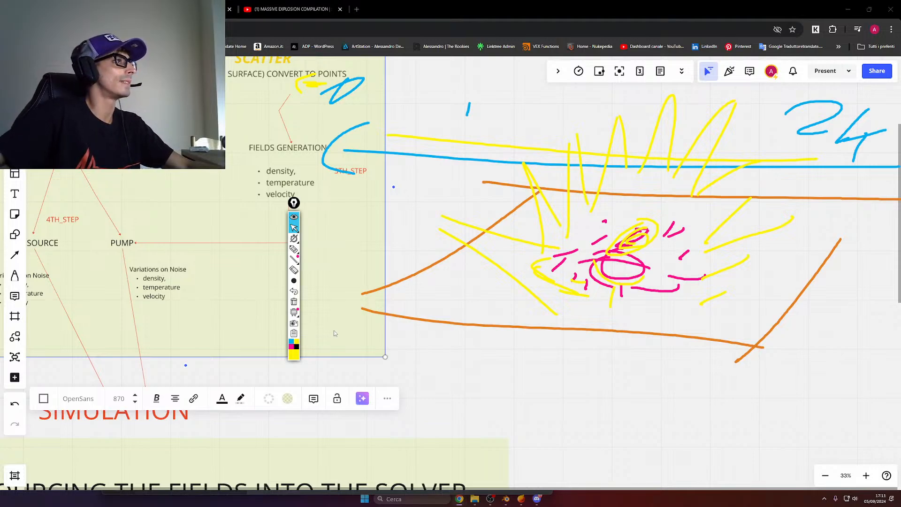
pyautogui.moveTo(657, 106); pyautogui.dragTo(657, 108, button='middle')
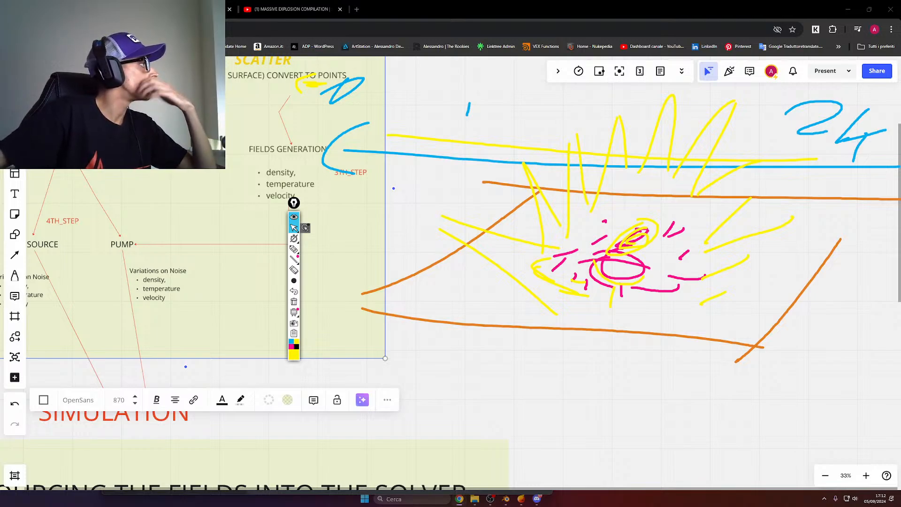
# Switch to the Google image results for "bomb what's inside" and hide the Epic Pen drawings
pyautogui.moveTo(0, 246); pyautogui.dragTo(281, 9)
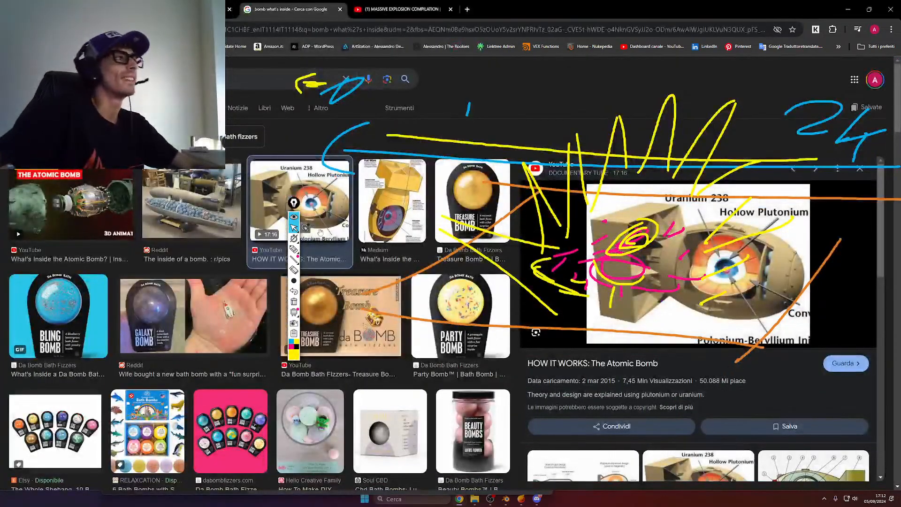
pyautogui.click(294, 217)
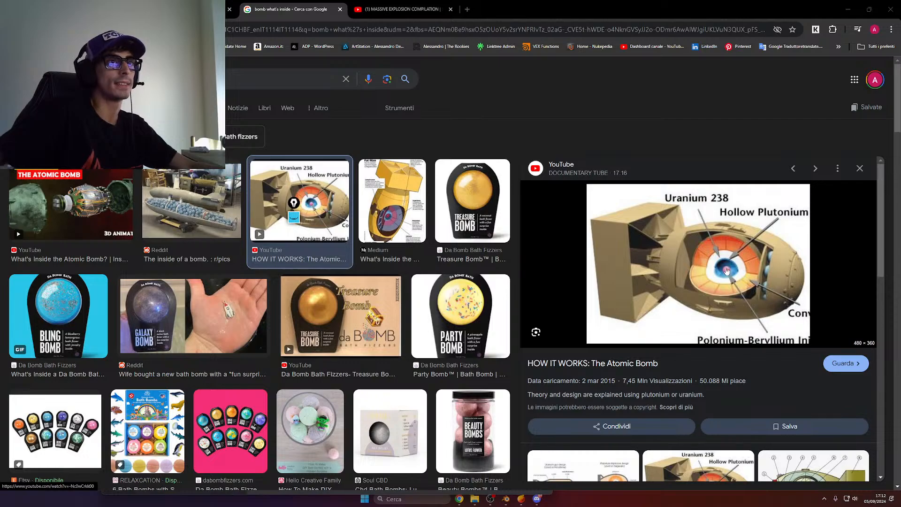
# Separate the Miro whiteboard into its own window and arrange it side by side with the bomb image results
pyautogui.moveTo(690, 8); pyautogui.dragTo(824, 75)
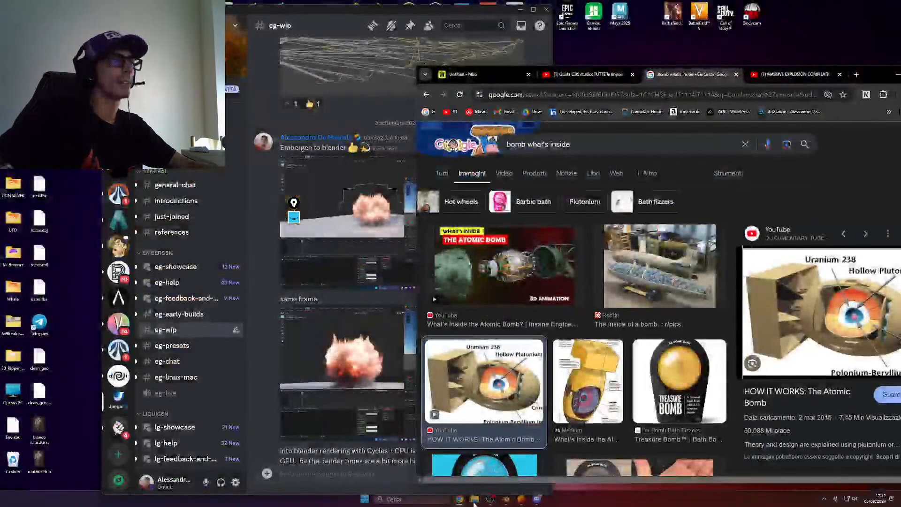
pyautogui.click(484, 74)
pyautogui.moveTo(484, 74); pyautogui.dragTo(0, 173)
pyautogui.moveTo(294, 203); pyautogui.dragTo(898, 207)
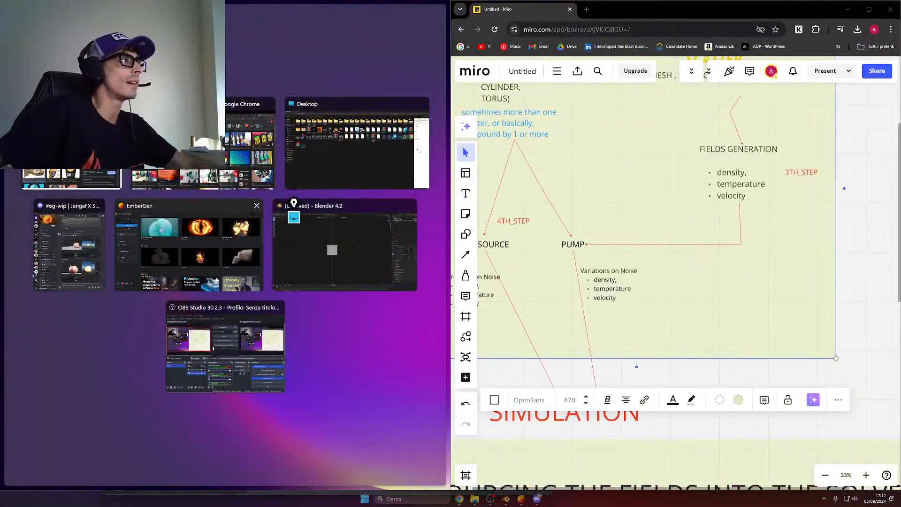
pyautogui.click(248, 150)
# Show the Epic Pen drawings again and compare the atomic bomb cross-section with the explosion sketch over the whiteboard
pyautogui.scroll(-2, 750, 237)
pyautogui.scroll(-1, 749, 237)
pyautogui.moveTo(816, 281); pyautogui.dragTo(556, 390, button='middle')
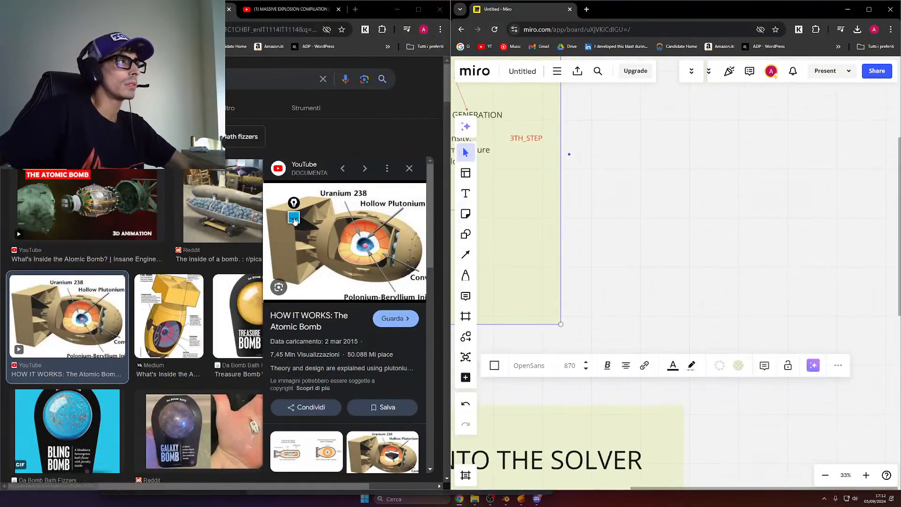
pyautogui.click(294, 218)
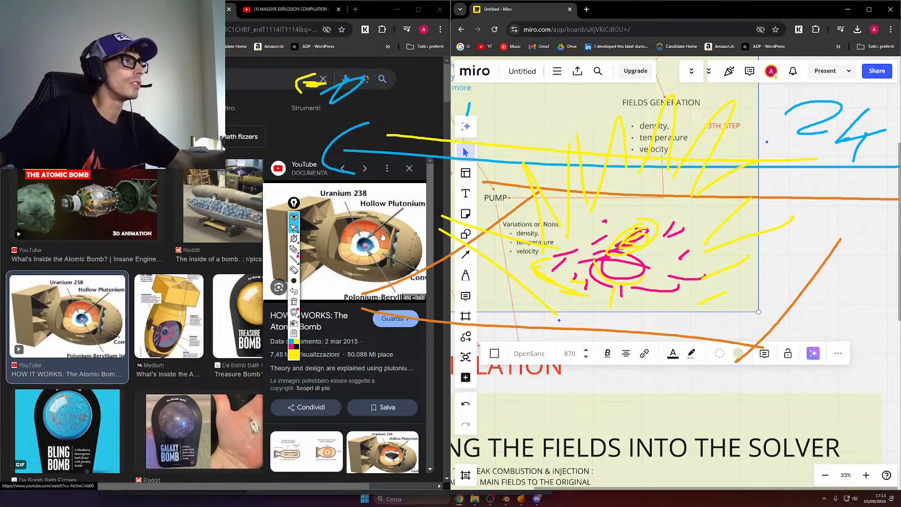
pyautogui.hscroll(3, 644, 270)
pyautogui.scroll(-3, 643, 269)
pyautogui.scroll(3, 644, 270)
pyautogui.hscroll(2, 644, 270)
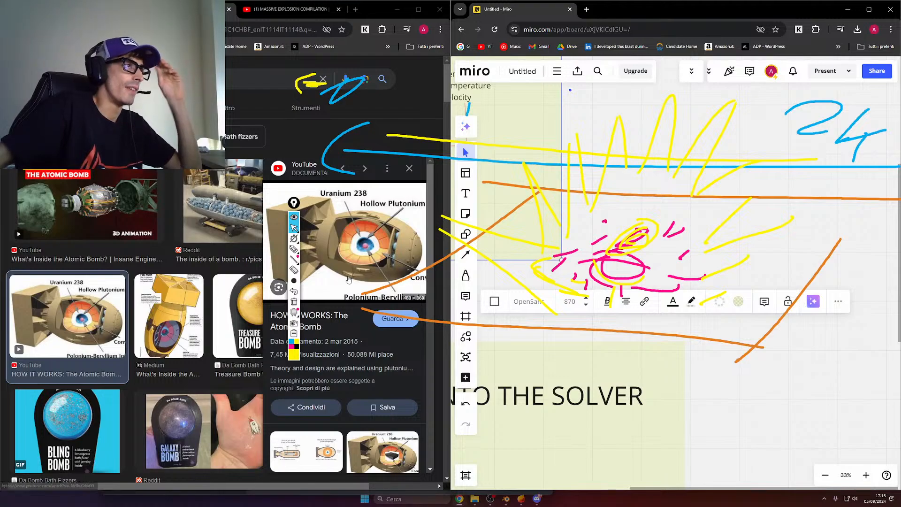
pyautogui.scroll(1, 694, 240)
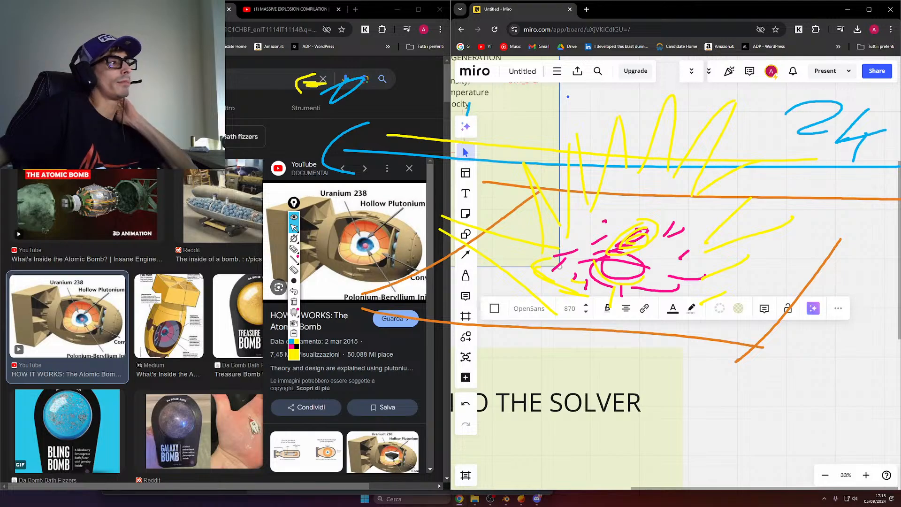
pyautogui.scroll(-2, 217, 323)
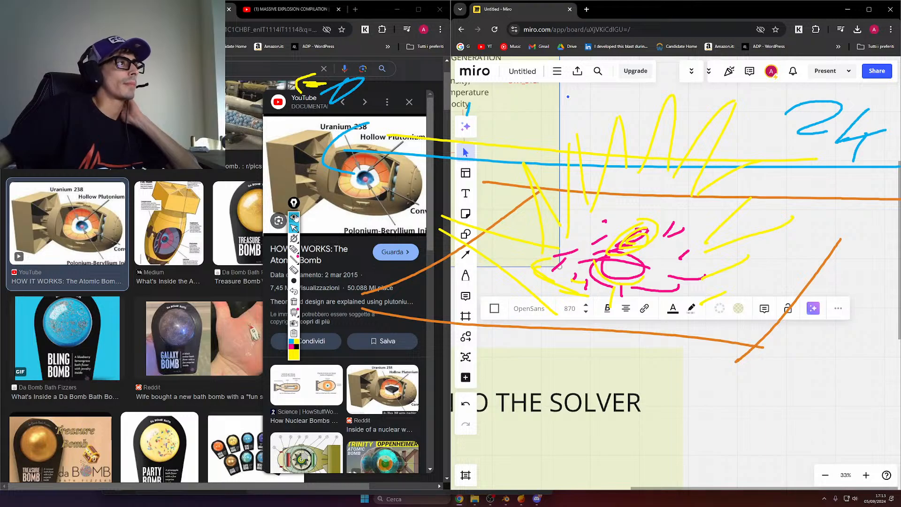
# Hide the Epic Pen drawings and fit the diagram from EMITTER to SIMULATION in view at 20% zoom, with its green frame selected
pyautogui.click(295, 216)
pyautogui.scroll(-5, 767, 277)
pyautogui.hscroll(-5, 766, 277)
pyautogui.moveTo(751, 263); pyautogui.dragTo(649, 382, button='middle')
pyautogui.click(704, 101)
pyautogui.scroll(-2, 678, 162)
pyautogui.moveTo(678, 162); pyautogui.dragTo(638, 295, button='middle')
pyautogui.moveTo(558, 152); pyautogui.dragTo(553, 211, button='middle')
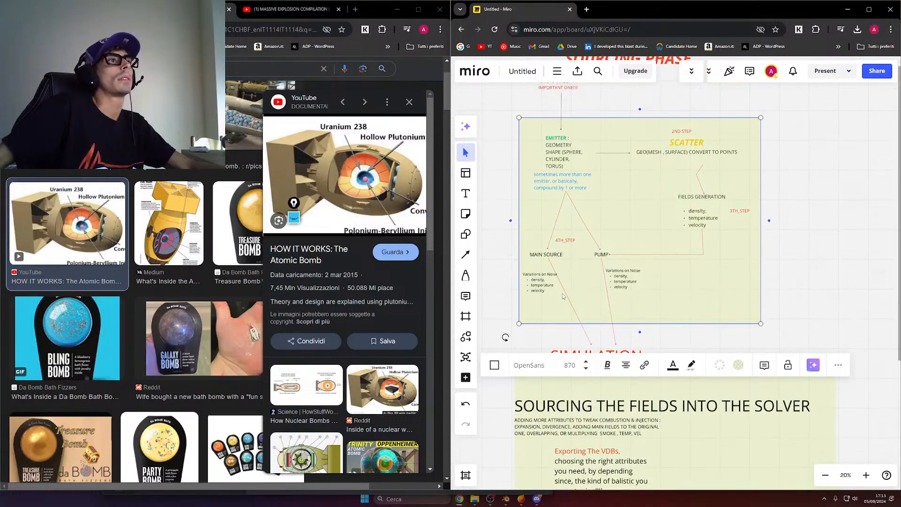
# Examine the whiteboard diagram from EMITTER through MAIN SOURCE, PUMP and SIMULATION down to the section on sourcing the fields into the solver
pyautogui.moveTo(563, 296); pyautogui.dragTo(555, 309, button='middle')
pyautogui.moveTo(528, 116); pyautogui.dragTo(532, 268, button='middle')
pyautogui.scroll(-4, 532, 268)
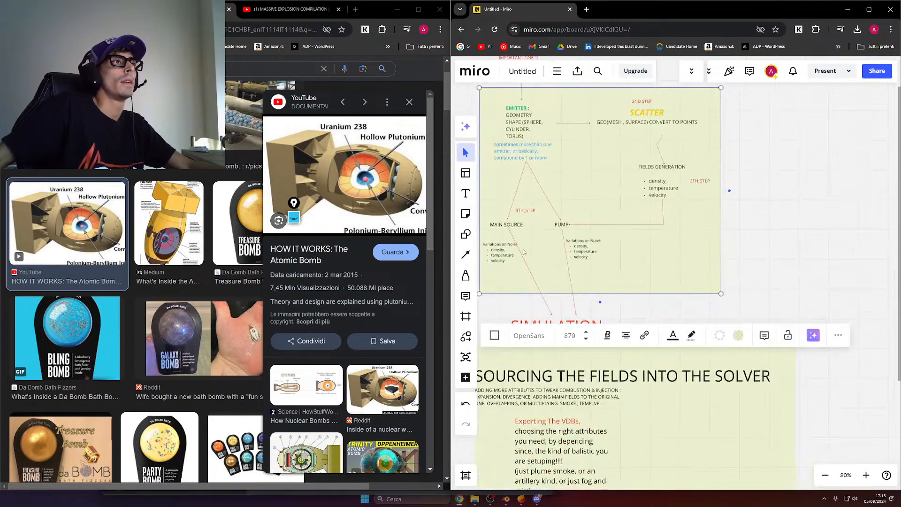
pyautogui.moveTo(537, 253); pyautogui.dragTo(568, 247, button='middle')
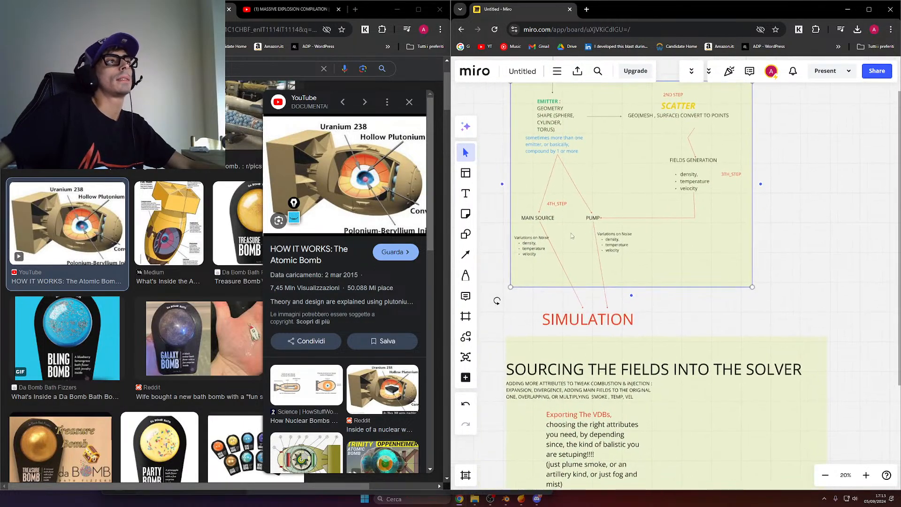
pyautogui.click(770, 272)
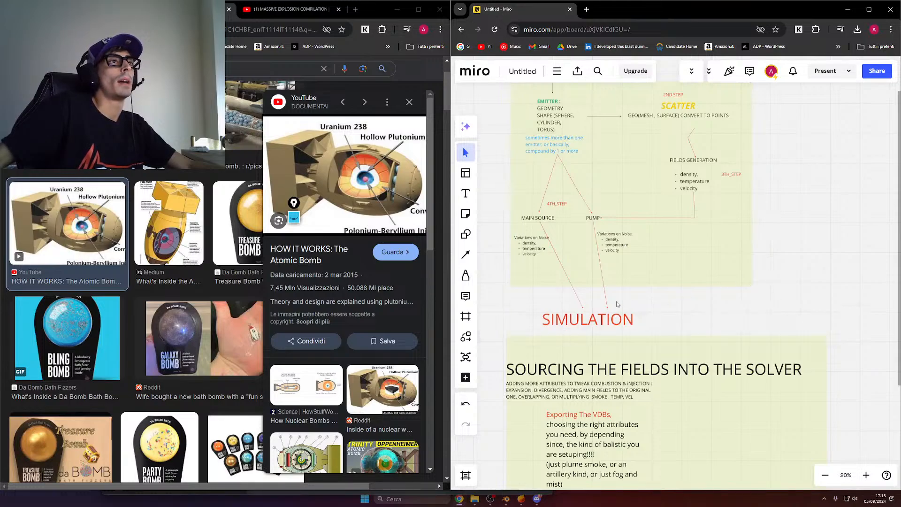
pyautogui.click(730, 274)
pyautogui.moveTo(698, 282); pyautogui.dragTo(691, 292, button='middle')
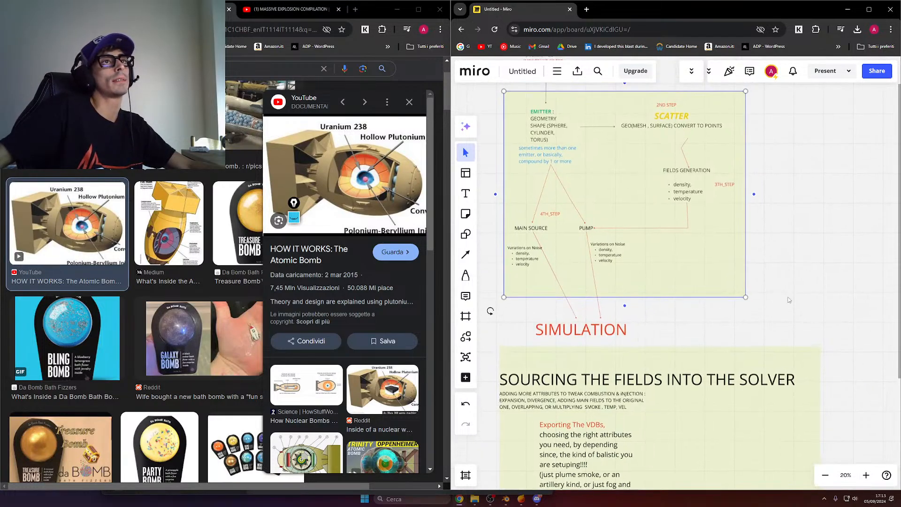
pyautogui.click(782, 305)
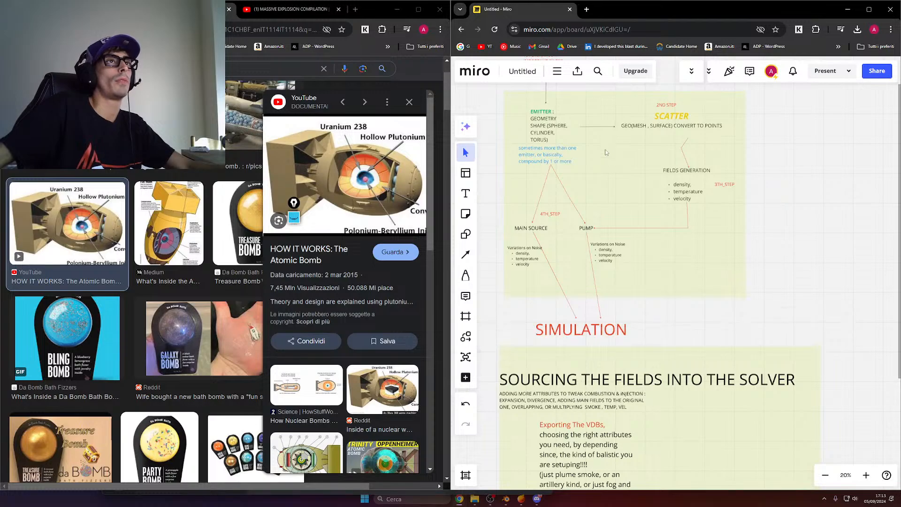
pyautogui.click(611, 267)
pyautogui.click(814, 236)
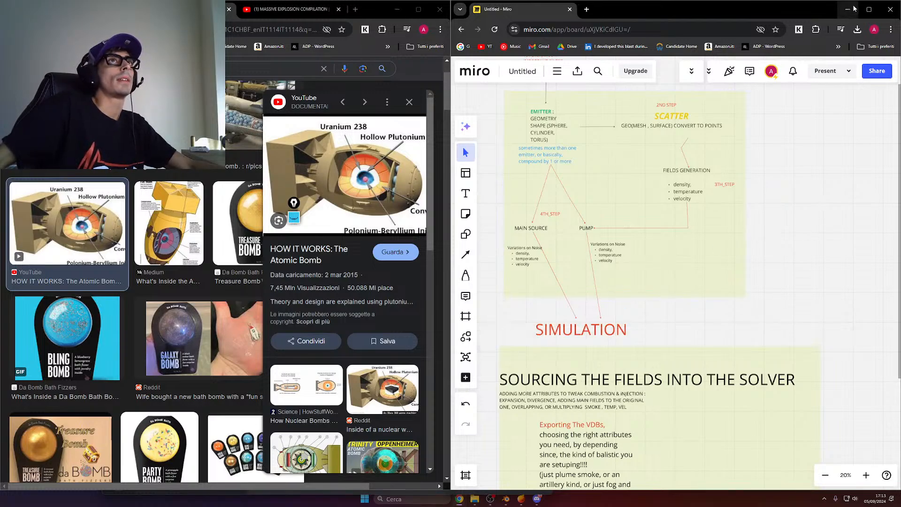
pyautogui.click(621, 256)
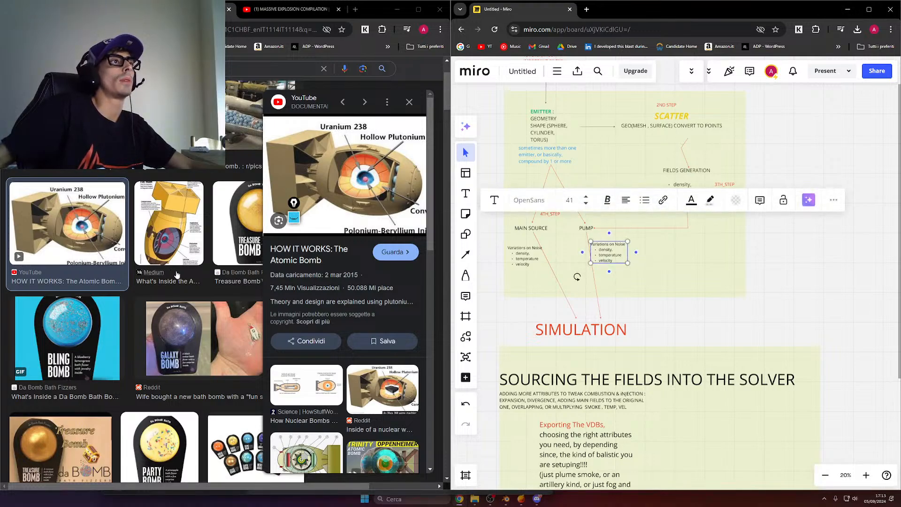
pyautogui.moveTo(643, 315); pyautogui.dragTo(626, 278, button='middle')
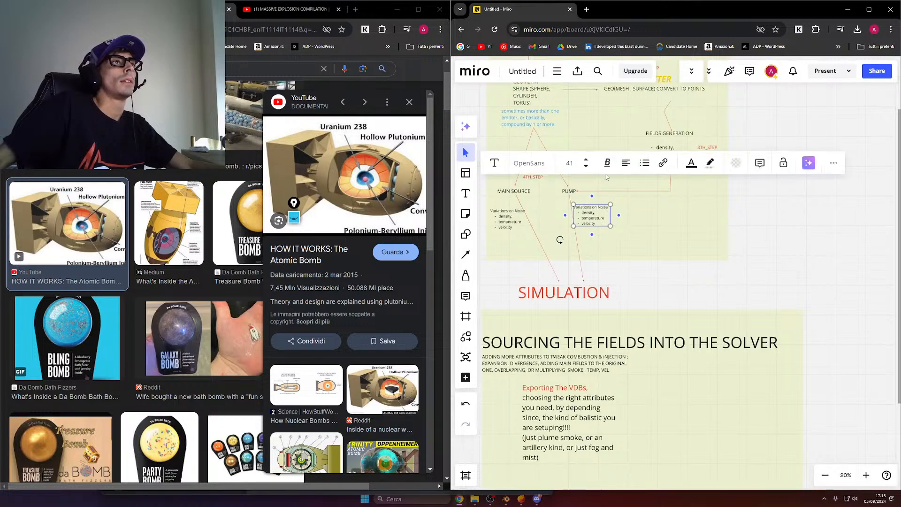
pyautogui.click(676, 259)
pyautogui.moveTo(676, 259); pyautogui.dragTo(725, 198, button='middle')
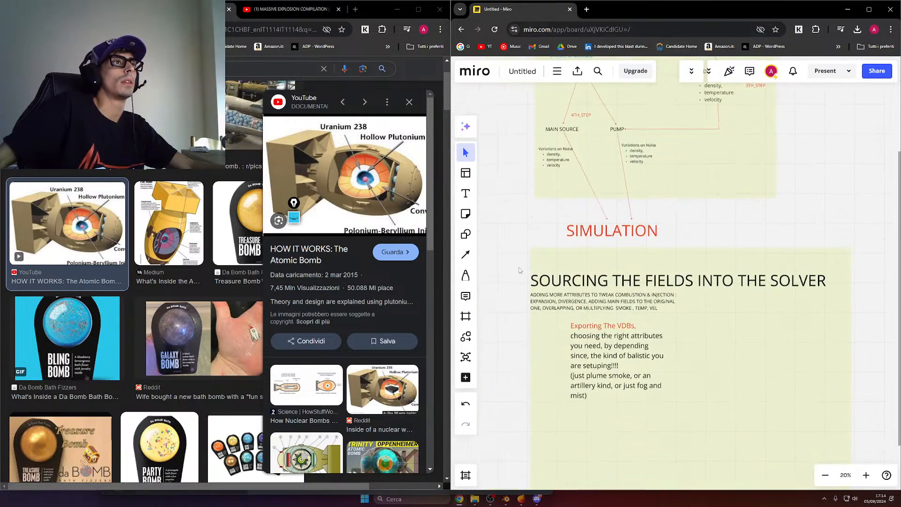
# Minimise both browser windows, switch to EmberGen and open the Artillery Explosion 2 preset
pyautogui.click(848, 9)
pyautogui.click(397, 9)
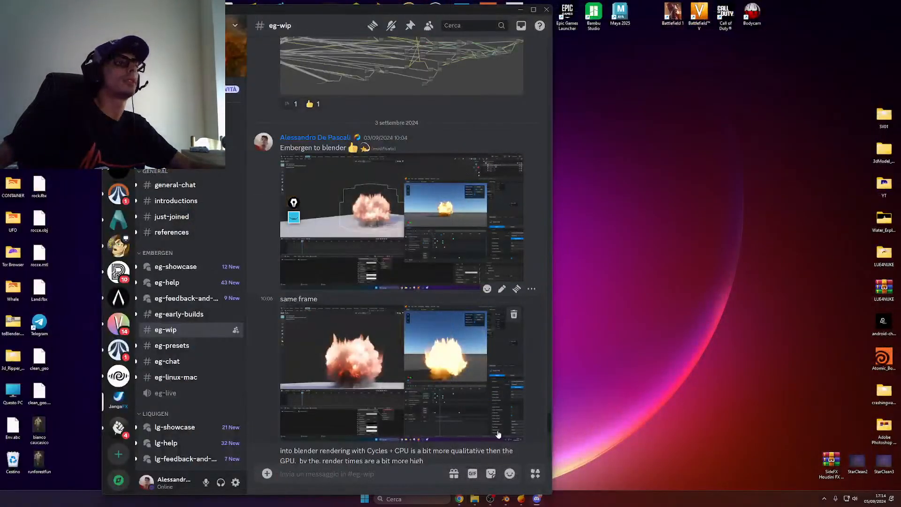
pyautogui.click(521, 499)
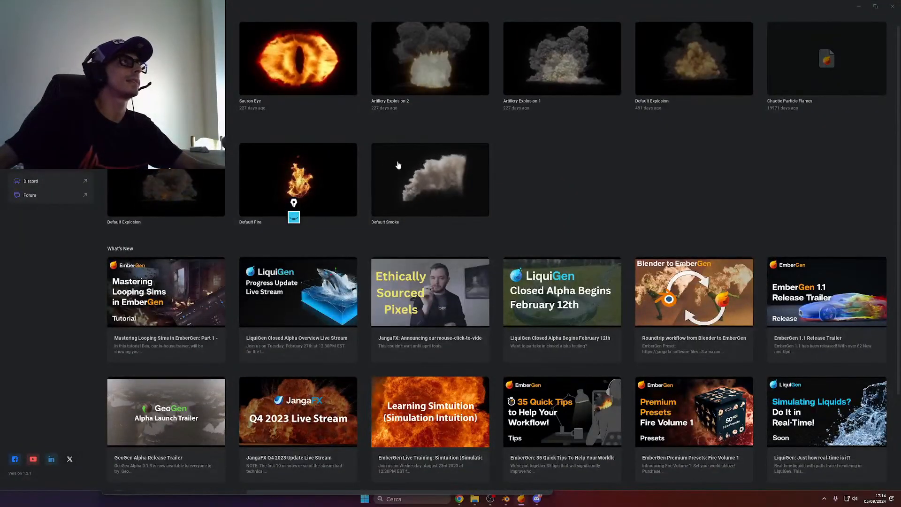
pyautogui.scroll(1, 636, 222)
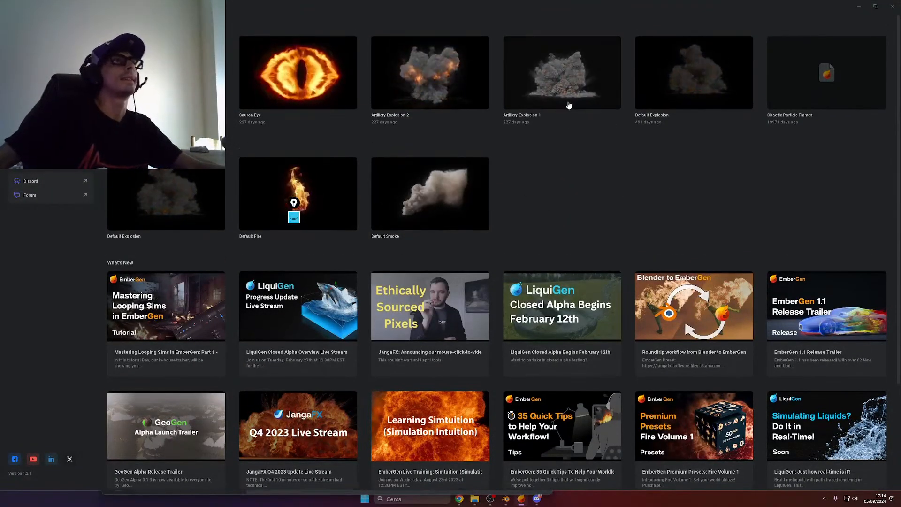
pyautogui.click(405, 81)
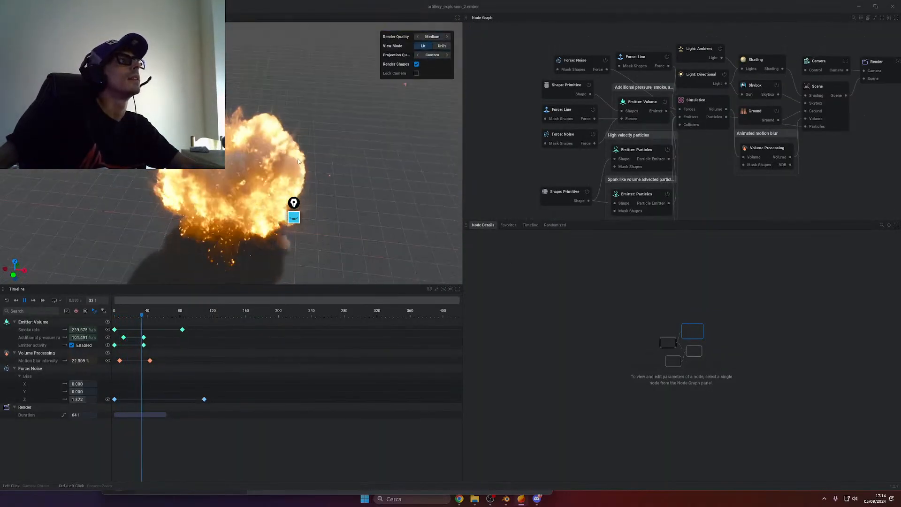
# Enlarge the node graph to select the sphere Shape: Primitive feeding the particle emitters, and reset the simulation to frame 0
pyautogui.moveTo(338, 188); pyautogui.dragTo(337, 150)
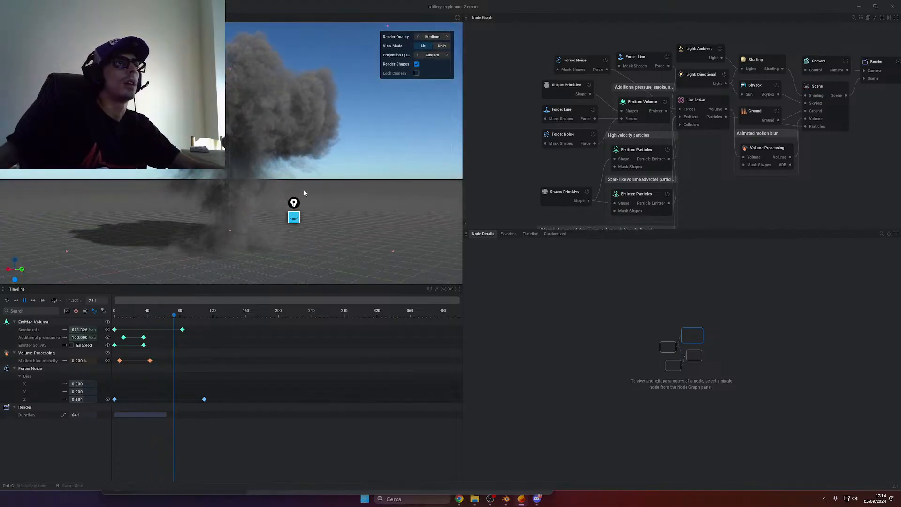
pyautogui.moveTo(702, 223); pyautogui.dragTo(702, 304)
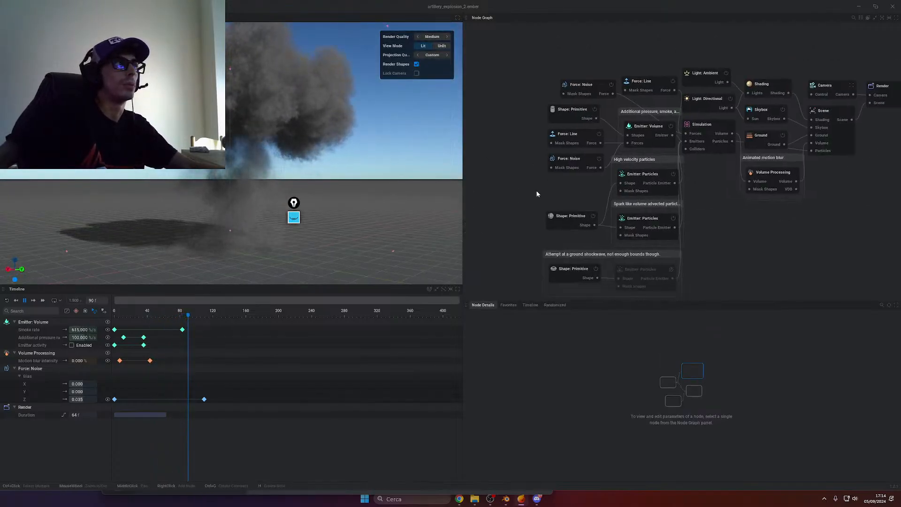
pyautogui.click(562, 226)
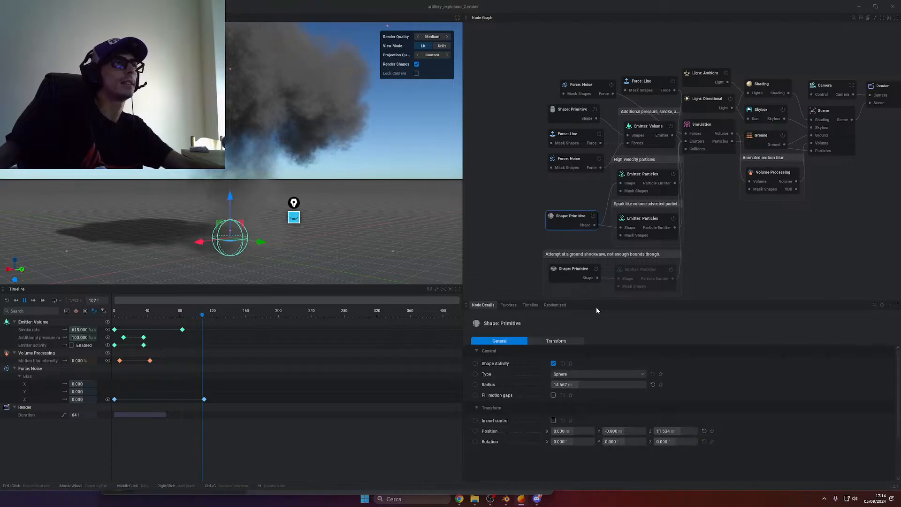
pyautogui.moveTo(564, 239); pyautogui.dragTo(626, 186, button='middle')
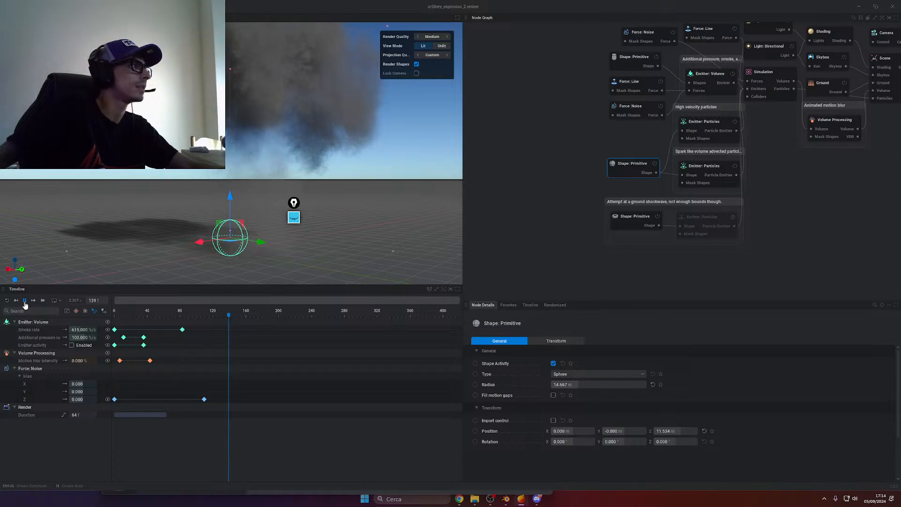
pyautogui.click(6, 300)
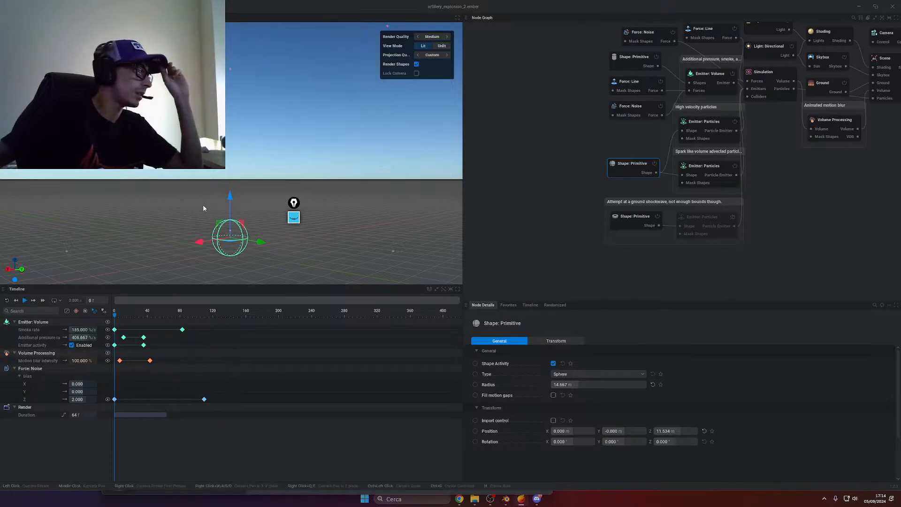
pyautogui.moveTo(622, 162); pyautogui.dragTo(552, 195, button='middle')
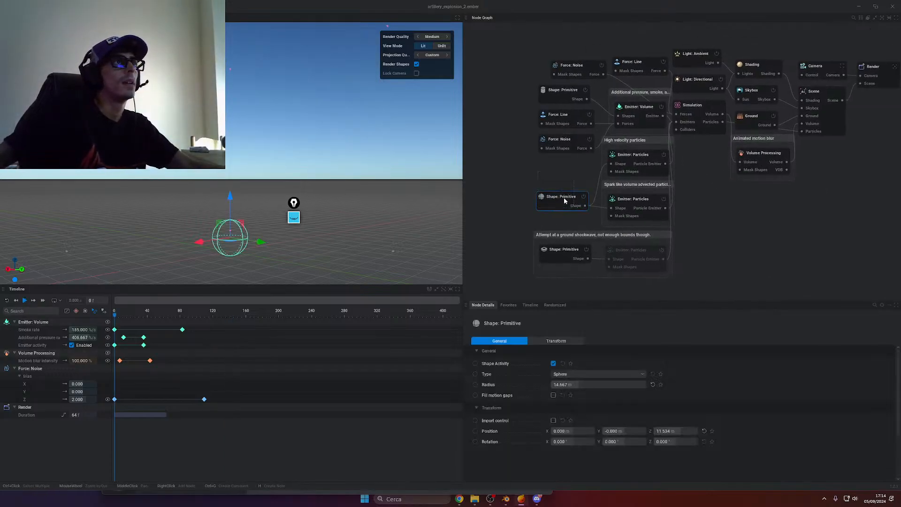
pyautogui.moveTo(482, 172); pyautogui.dragTo(602, 193, button='middle')
pyautogui.rightClick(545, 163)
pyautogui.moveTo(563, 215)
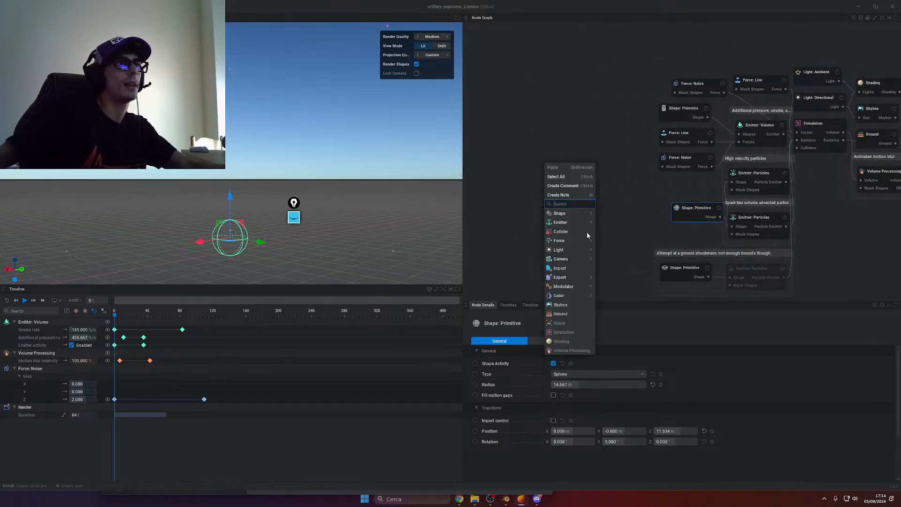
pyautogui.moveTo(581, 227)
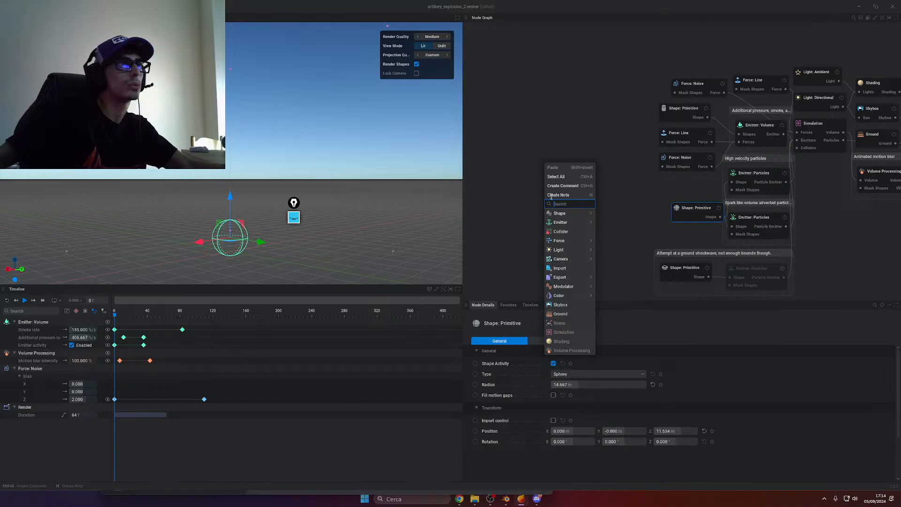
pyautogui.press('Escape')
# Add a new Shape: Primitive node in the empty area of the node graph and view its available shape types
pyautogui.rightClick(529, 100)
pyautogui.write('tubv')
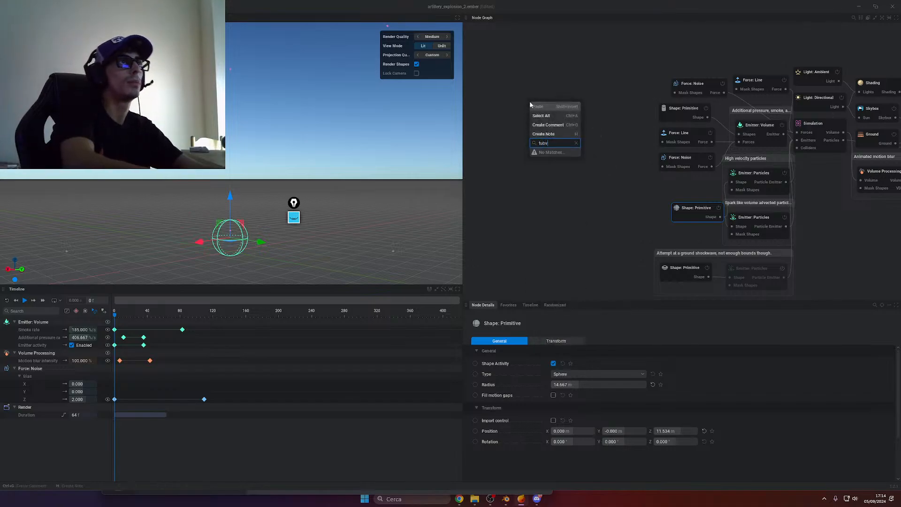
pyautogui.press('BackSpace')
pyautogui.press('BackSpace')
pyautogui.press('BackSpace')
pyautogui.press('BackSpace')
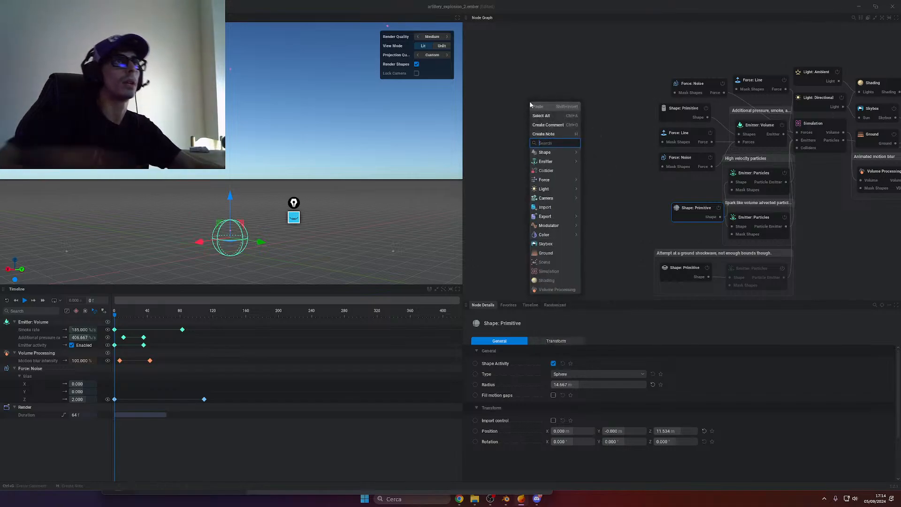
pyautogui.write('prim')
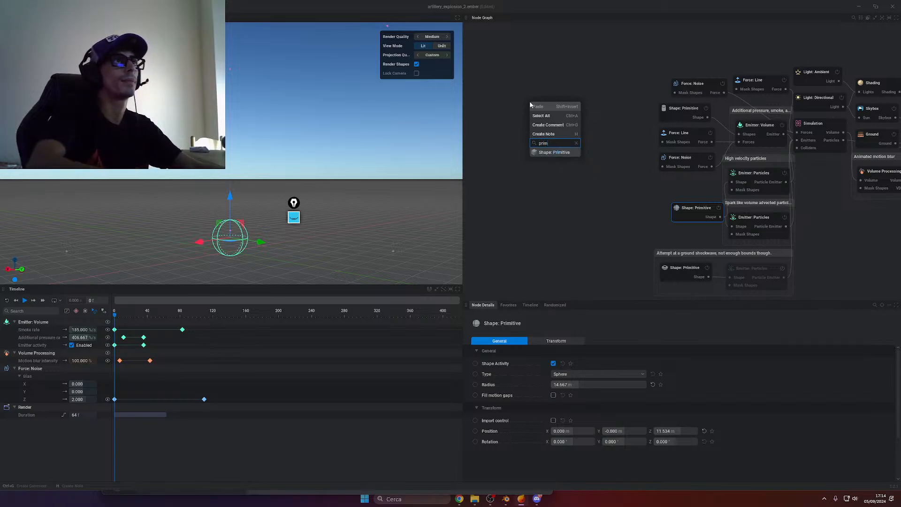
pyautogui.press('Return')
pyautogui.click(581, 375)
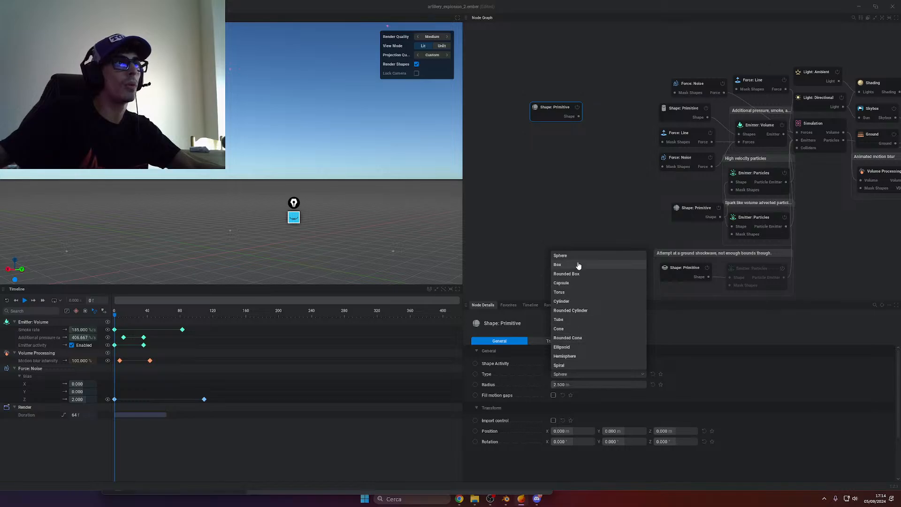
# Close the list of shape types and delete the newly added, unconnected Shape: Primitive node
pyautogui.moveTo(597, 148); pyautogui.dragTo(527, 81)
pyautogui.moveTo(565, 224); pyautogui.dragTo(550, 238, button='middle')
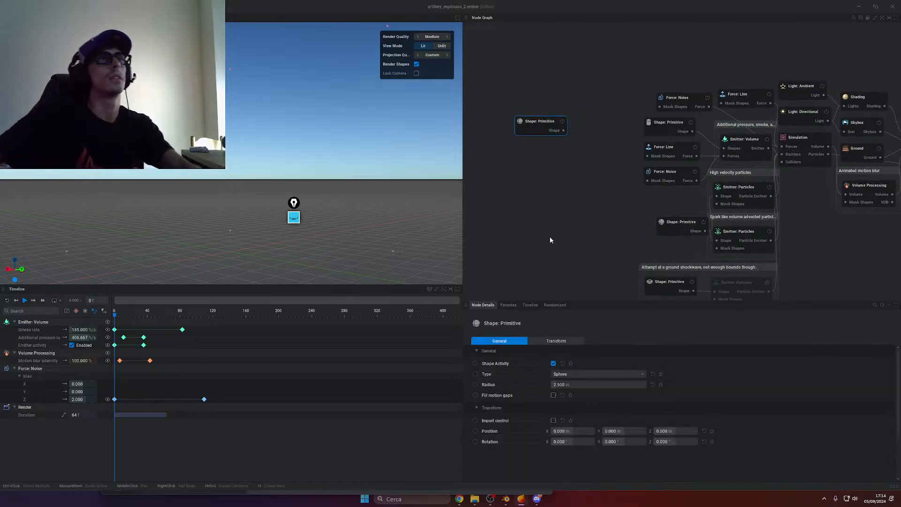
pyautogui.press('Delete')
# Select the sphere Shape: Primitive connected to the particle emitters again and play the explosion simulation
pyautogui.moveTo(668, 230); pyautogui.dragTo(587, 214, button='middle')
pyautogui.click(587, 214)
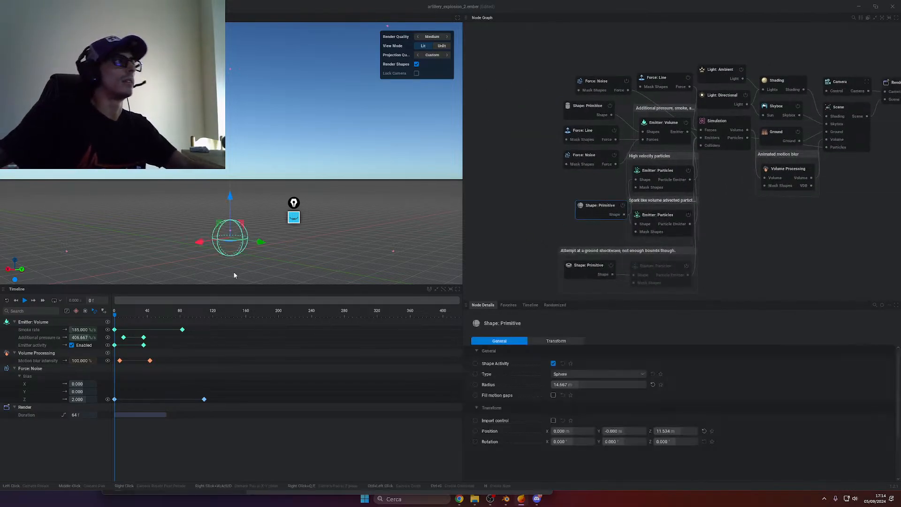
pyautogui.scroll(2, 641, 208)
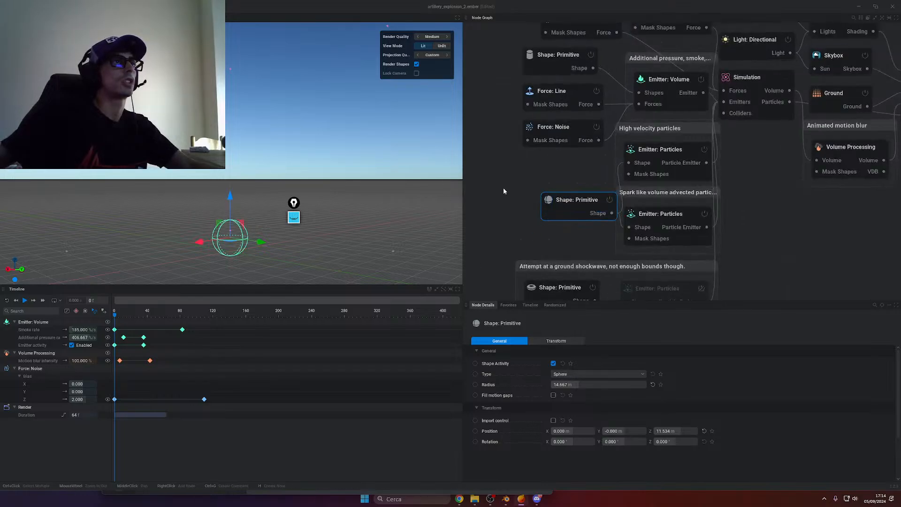
pyautogui.moveTo(498, 194); pyautogui.dragTo(571, 199, button='middle')
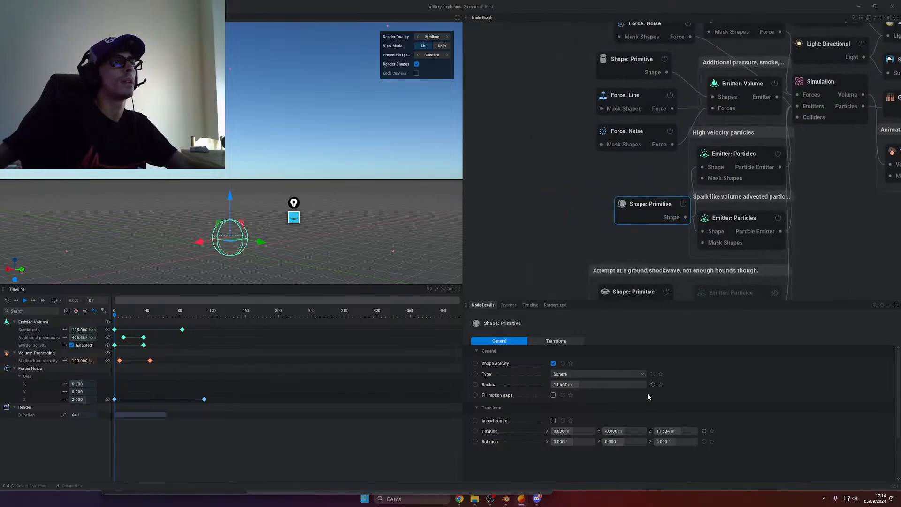
pyautogui.moveTo(210, 200); pyautogui.dragTo(134, 353)
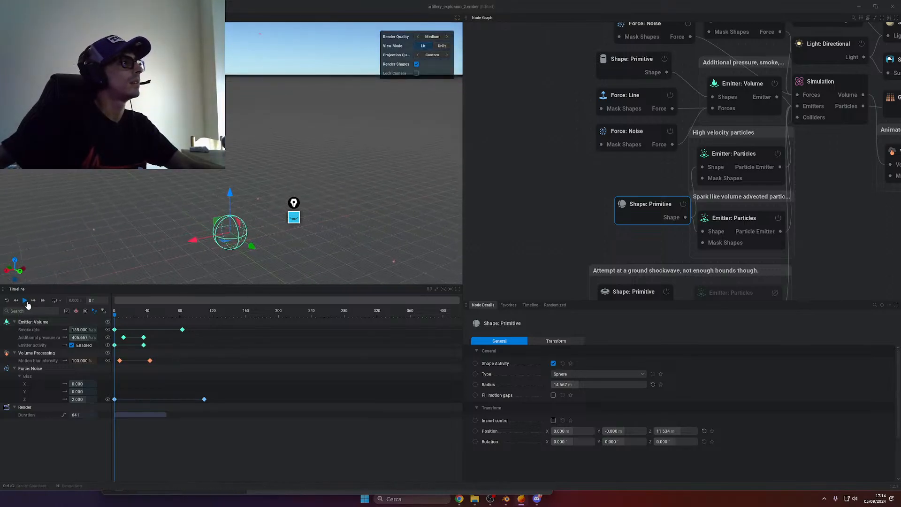
pyautogui.click(24, 301)
pyautogui.moveTo(375, 211); pyautogui.dragTo(410, 234)
pyautogui.moveTo(282, 207); pyautogui.dragTo(262, 240)
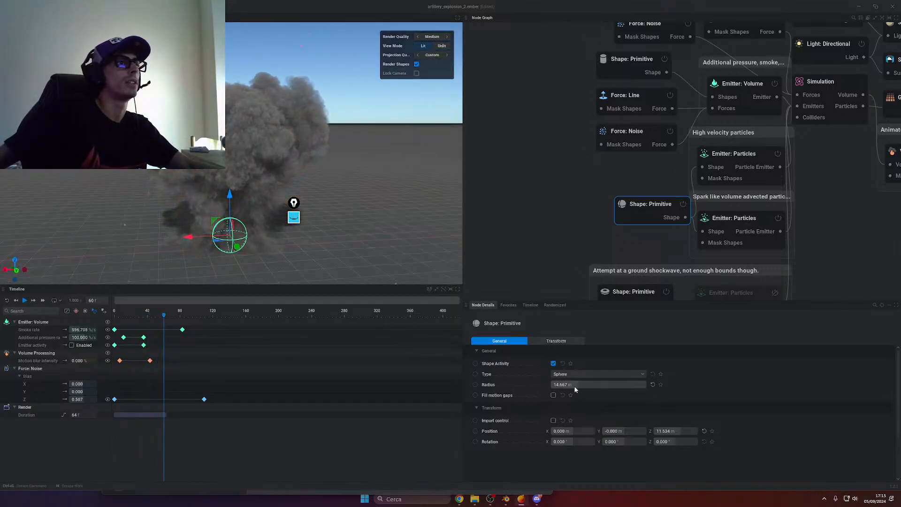
# Set the sphere shape's radius to 5.833 m, replay the explosion from the start and pause it in the smoke stage
pyautogui.moveTo(288, 205)
pyautogui.mouseDown()
pyautogui.moveTo(286, 230)
pyautogui.moveTo(284, 193)
pyautogui.moveTo(284, 216)
pyautogui.mouseUp()
pyautogui.moveTo(566, 385); pyautogui.dragTo(565, 385)
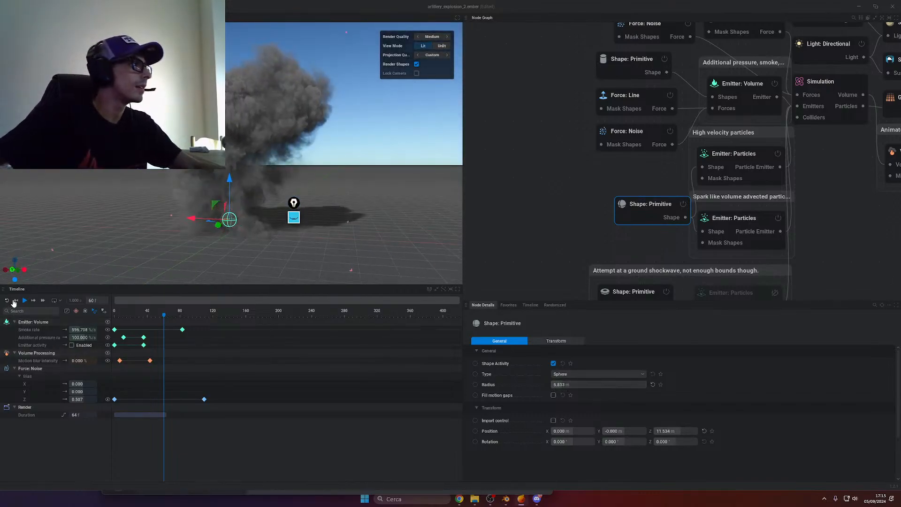
pyautogui.click(7, 301)
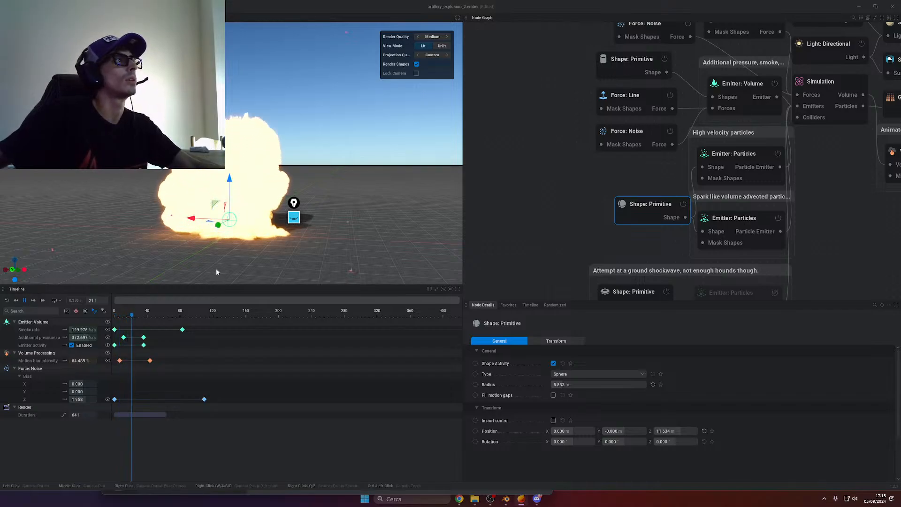
pyautogui.moveTo(334, 121); pyautogui.dragTo(385, 86)
pyautogui.click(24, 300)
pyautogui.moveTo(263, 154); pyautogui.dragTo(400, 175)
pyautogui.moveTo(439, 190); pyautogui.dragTo(253, 215, button='middle')
# Move the sphere Shape: Primitive node farther away from its two particle emitters in the node graph
pyautogui.scroll(-1, 482, 196)
pyautogui.moveTo(628, 203); pyautogui.dragTo(582, 201)
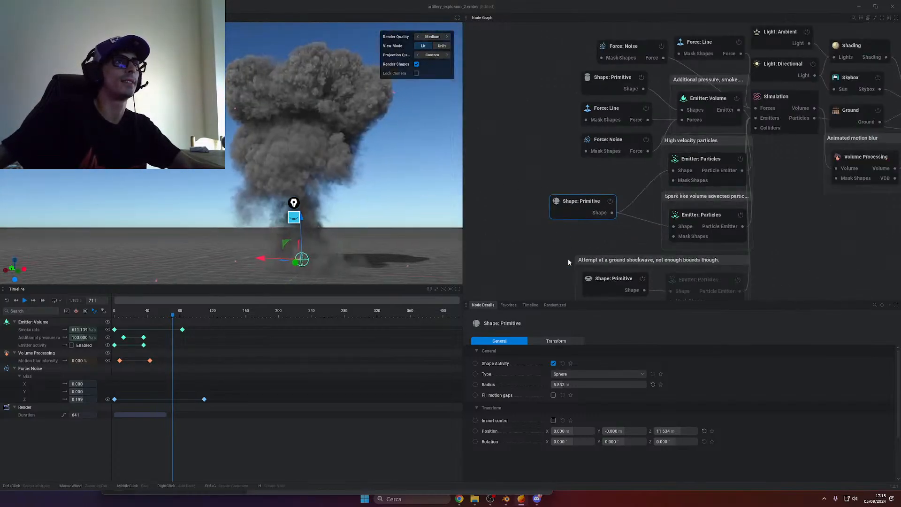
pyautogui.scroll(-3, 801, 149)
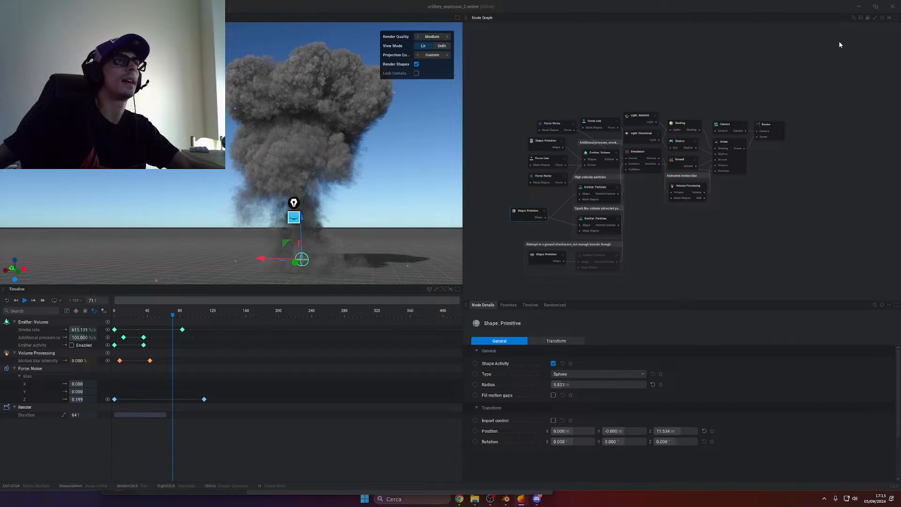
# Move the floating drawing toolbar off the explosion and close it together with its on-screen annotations
pyautogui.scroll(6, 711, 247)
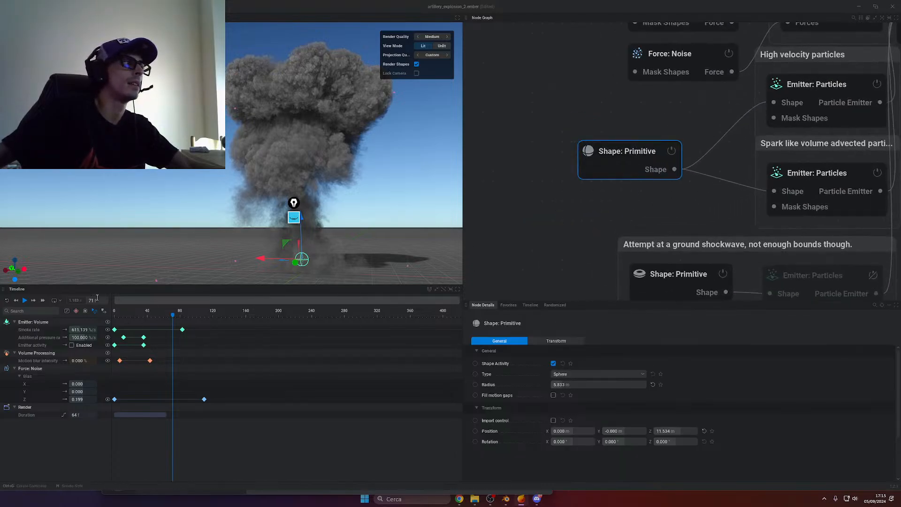
pyautogui.moveTo(355, 189); pyautogui.dragTo(85, 348)
pyautogui.moveTo(270, 244); pyautogui.dragTo(448, 260)
pyautogui.click(448, 260)
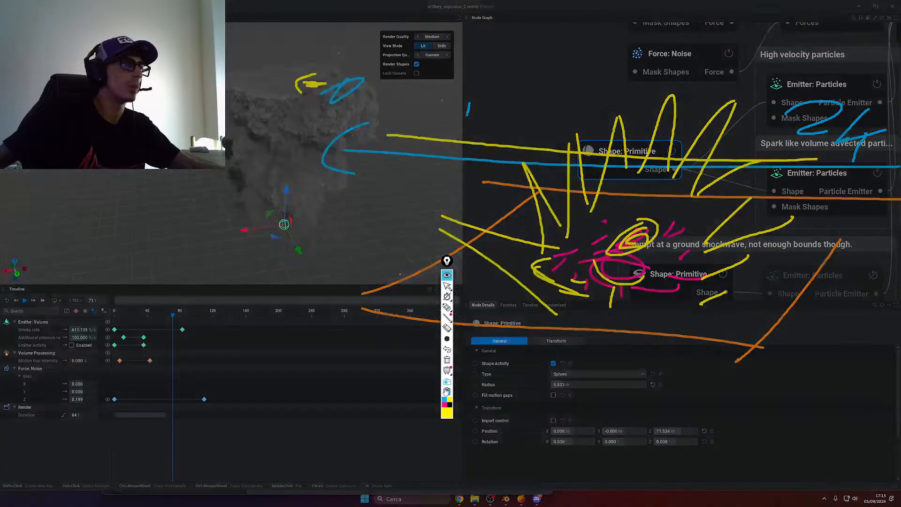
pyautogui.click(447, 397)
pyautogui.click(461, 416)
# Select all the force, shape and emitter nodes and move them as a group farther away from the Simulation node
pyautogui.moveTo(422, 266); pyautogui.dragTo(409, 245)
pyautogui.moveTo(328, 262); pyautogui.dragTo(368, 232)
pyautogui.moveTo(375, 279); pyautogui.dragTo(395, 205)
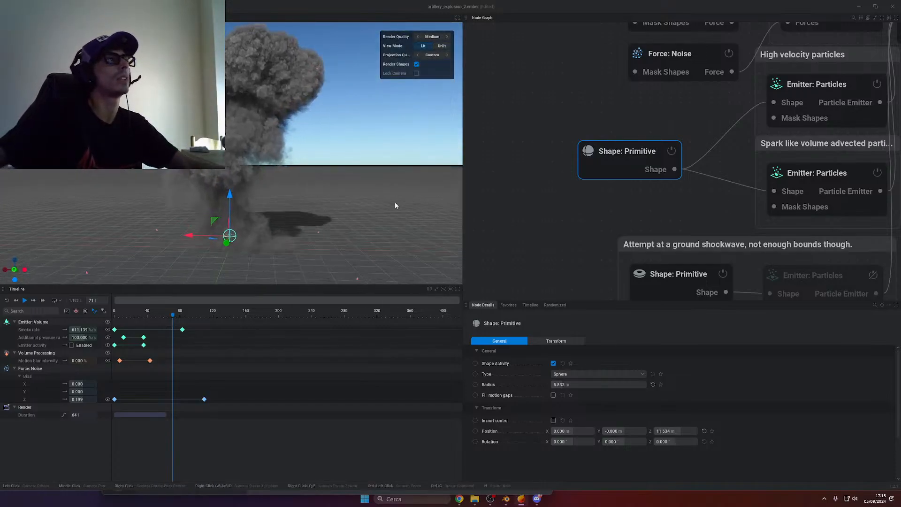
pyautogui.scroll(-6, 568, 230)
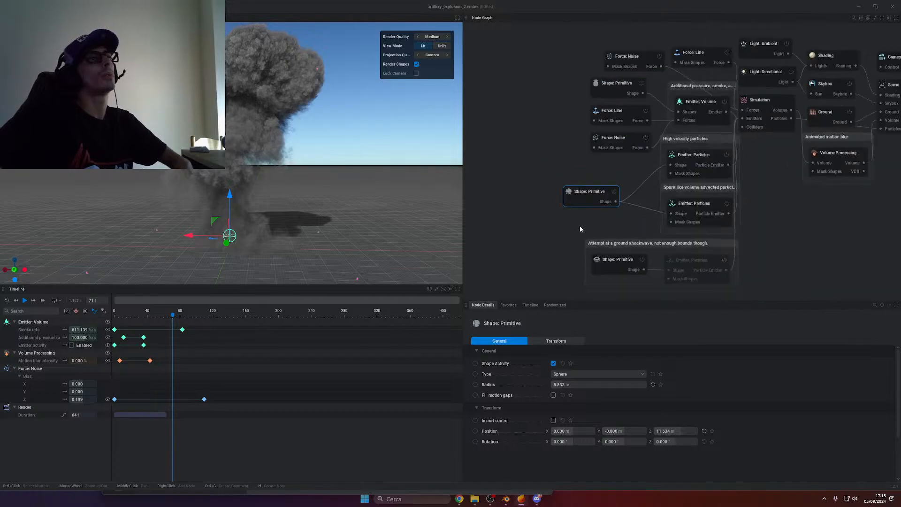
pyautogui.scroll(-4, 553, 220)
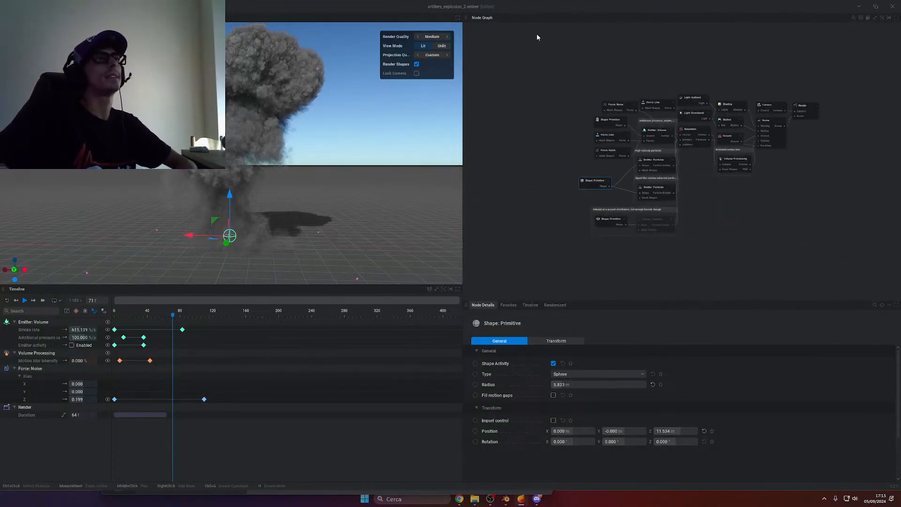
pyautogui.moveTo(644, 261); pyautogui.dragTo(533, 124)
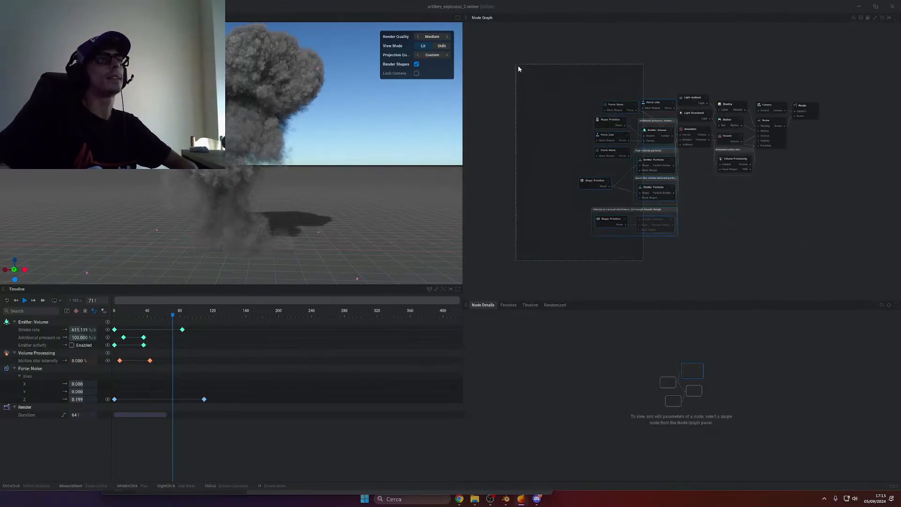
pyautogui.moveTo(518, 66); pyautogui.dragTo(516, 64)
pyautogui.scroll(3, 602, 127)
pyautogui.moveTo(611, 134); pyautogui.dragTo(560, 110)
pyautogui.click(547, 43)
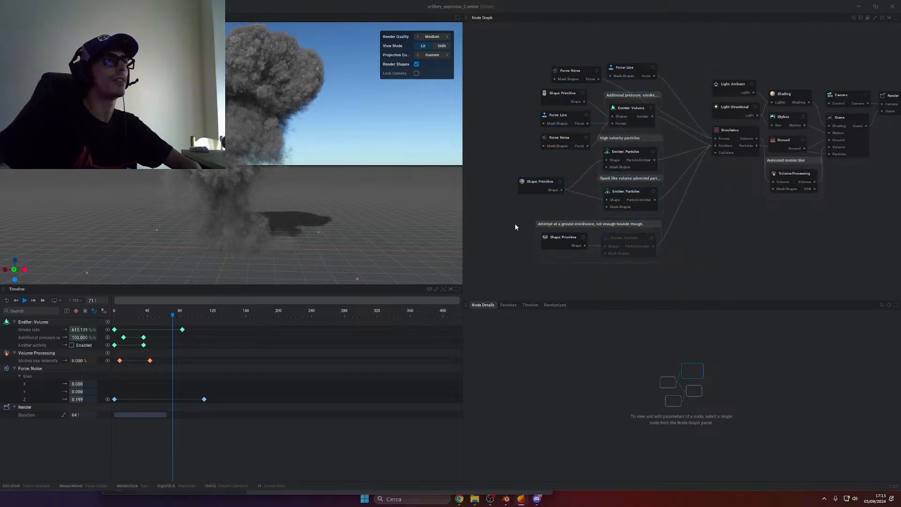
# Select the sphere Shape: Primitive feeding the particle emitters and reset the simulation to its first frame
pyautogui.moveTo(515, 227); pyautogui.dragTo(529, 261, button='middle')
pyautogui.moveTo(503, 261); pyautogui.dragTo(542, 220)
pyautogui.moveTo(489, 281); pyautogui.dragTo(527, 252, button='middle')
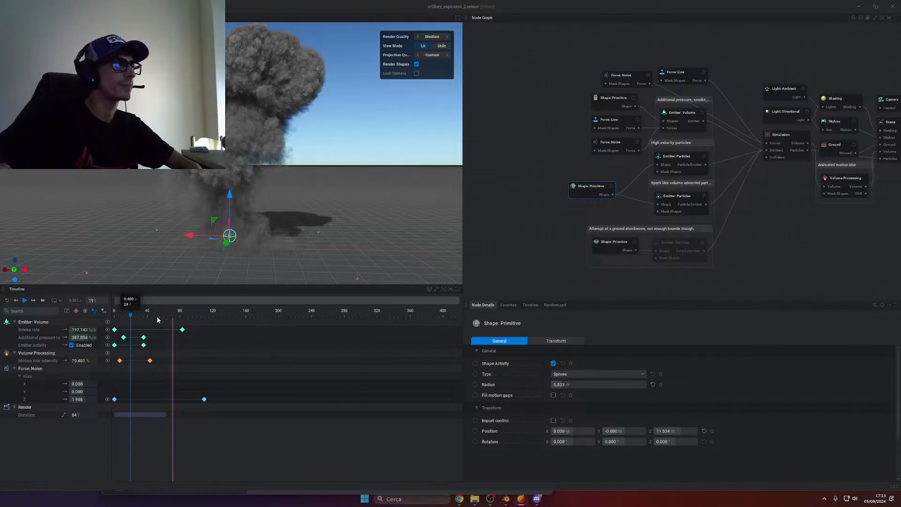
pyautogui.click(7, 299)
pyautogui.moveTo(647, 232); pyautogui.dragTo(623, 238, button='middle')
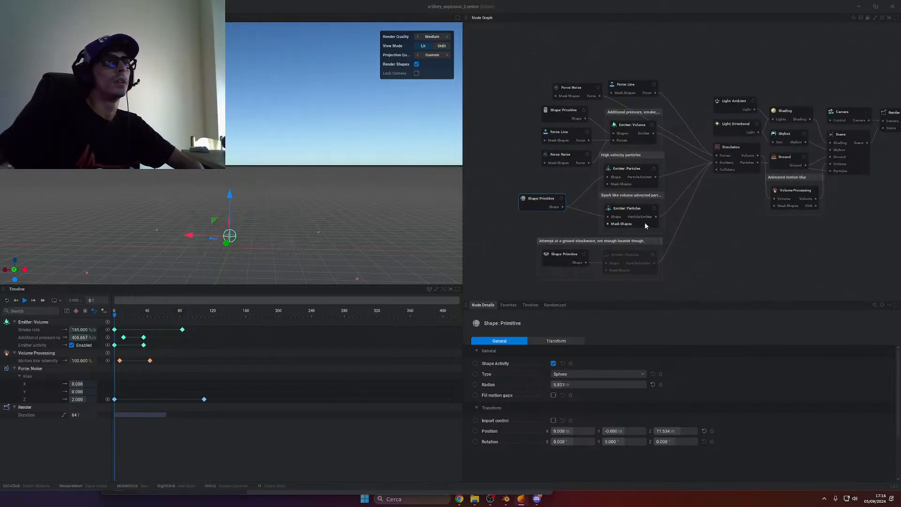
# Examine the spark-like particle emitter's emission settings, its link to the Simulation node and the sphere shape that feeds it
pyautogui.scroll(3, 622, 223)
pyautogui.click(666, 225)
pyautogui.scroll(2, 654, 230)
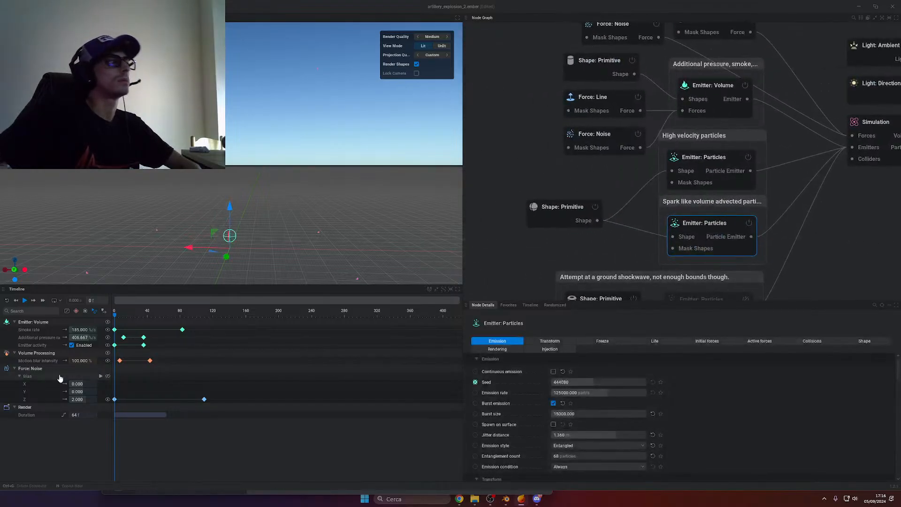
pyautogui.click(558, 226)
pyautogui.moveTo(610, 177); pyautogui.dragTo(516, 186, button='middle')
pyautogui.click(651, 236)
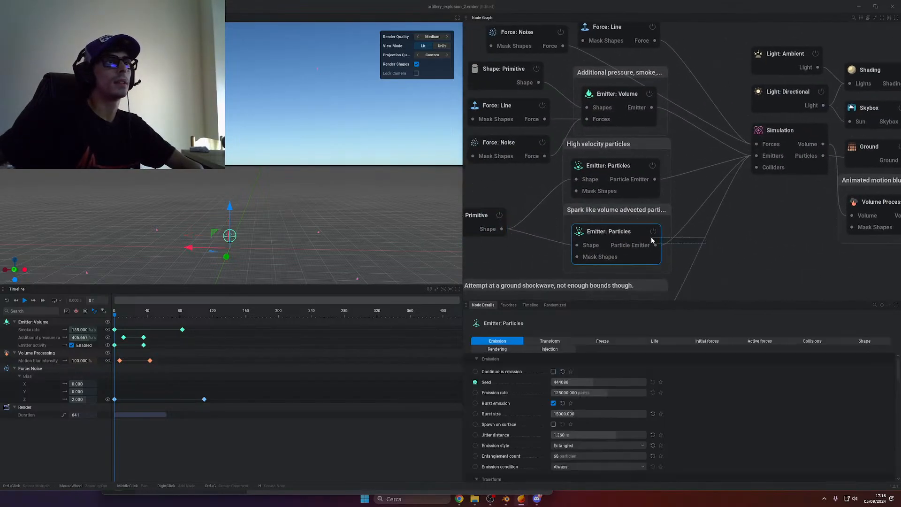
pyautogui.click(782, 180)
pyautogui.scroll(-3, 740, 218)
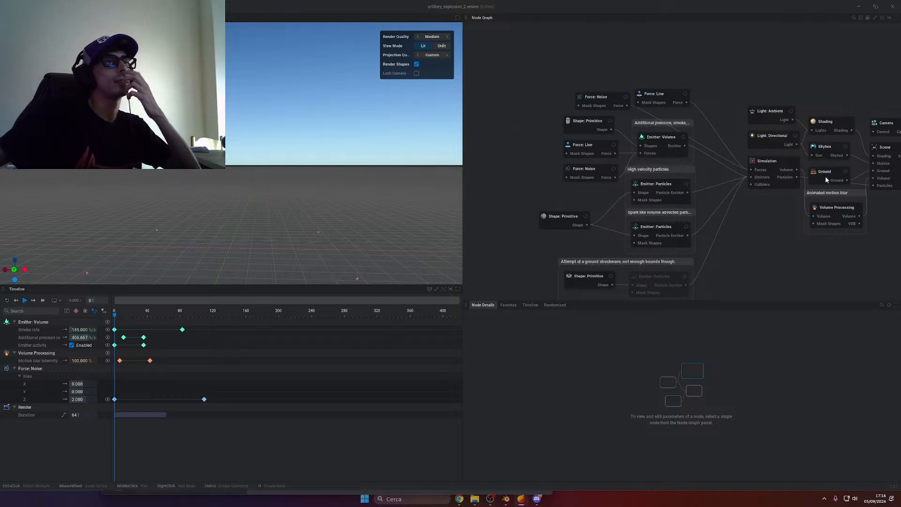
pyautogui.scroll(2, 699, 195)
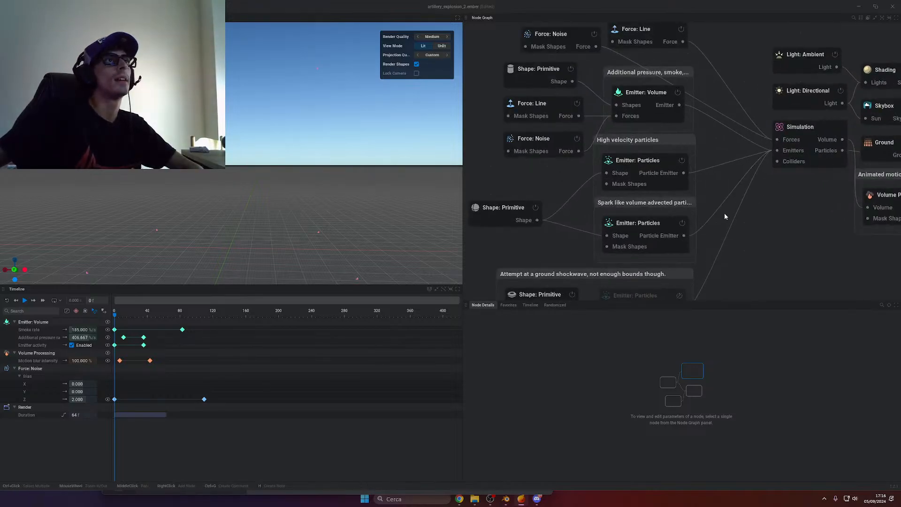
pyautogui.moveTo(725, 216); pyautogui.dragTo(722, 205, button='middle')
pyautogui.click(639, 215)
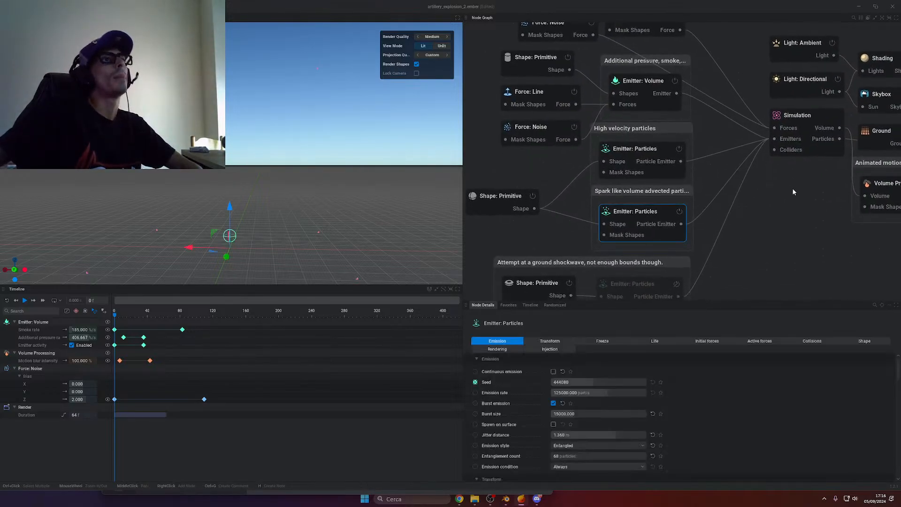
pyautogui.click(500, 208)
pyautogui.moveTo(500, 209); pyautogui.dragTo(558, 198, button='middle')
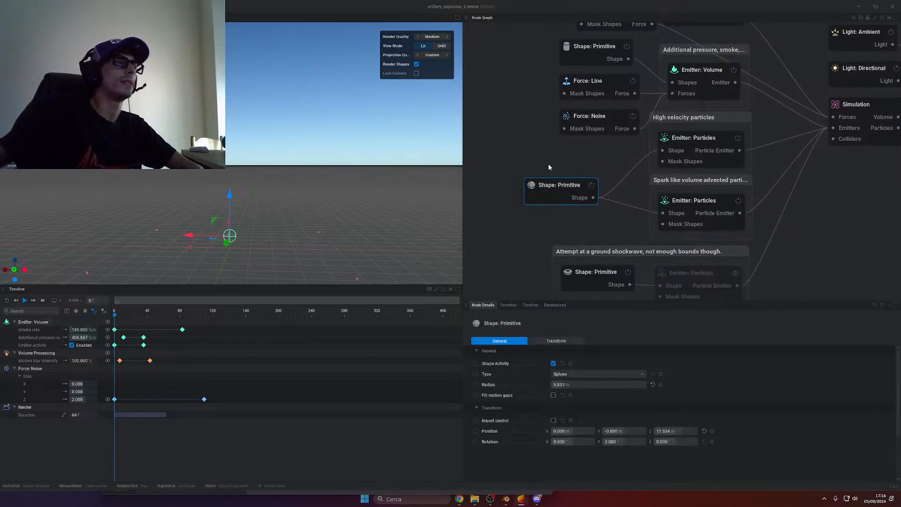
# Switch the spark-like particle emitter off and on again and select the High velocity particles emitter
pyautogui.moveTo(742, 178); pyautogui.dragTo(604, 185, button='middle')
pyautogui.click(564, 148)
pyautogui.moveTo(696, 252); pyautogui.dragTo(656, 237)
pyautogui.moveTo(720, 245); pyautogui.dragTo(549, 216)
pyautogui.moveTo(632, 163); pyautogui.dragTo(582, 158)
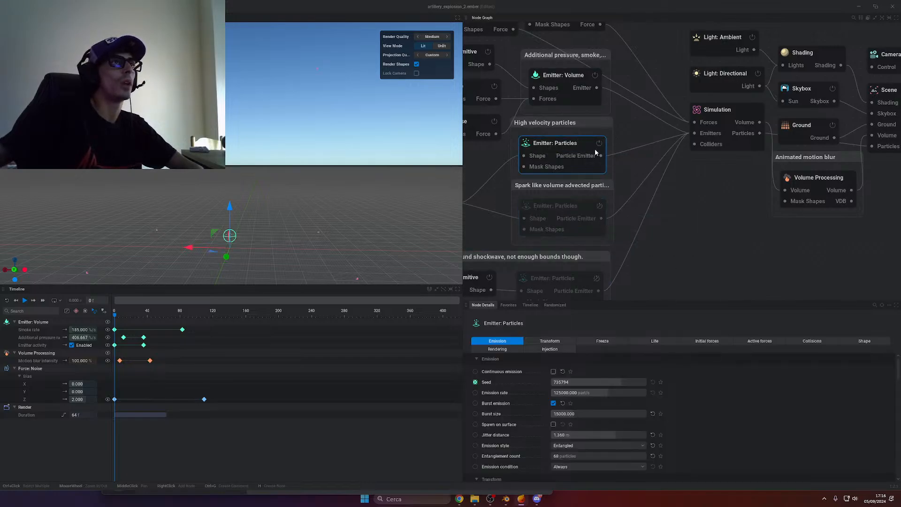
pyautogui.scroll(-5, 622, 198)
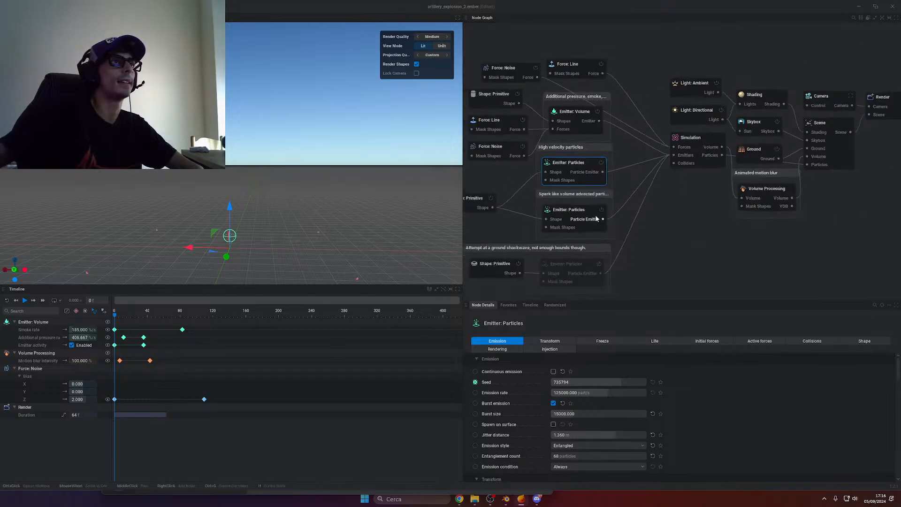
pyautogui.scroll(4, 707, 215)
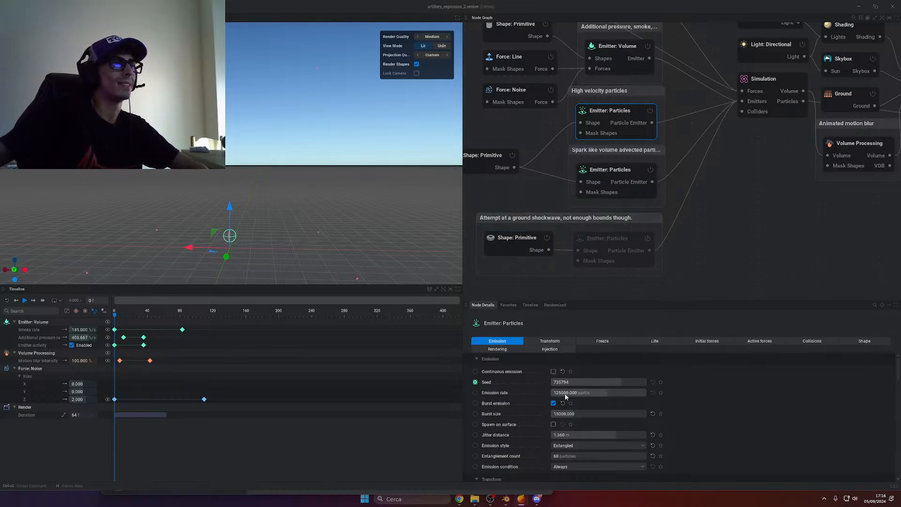
# Compare the emission settings of the High velocity and spark-like particle emitters, ending with the spark-like one selected
pyautogui.click(598, 175)
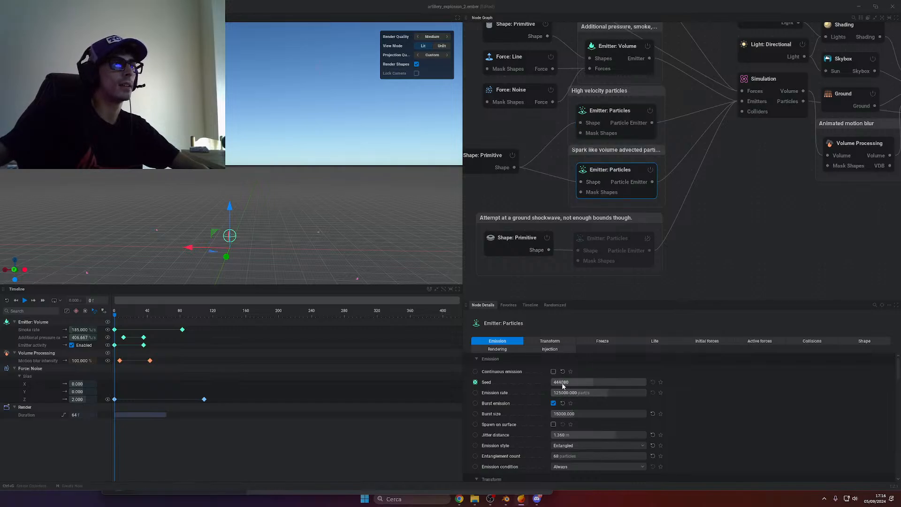
pyautogui.click(593, 128)
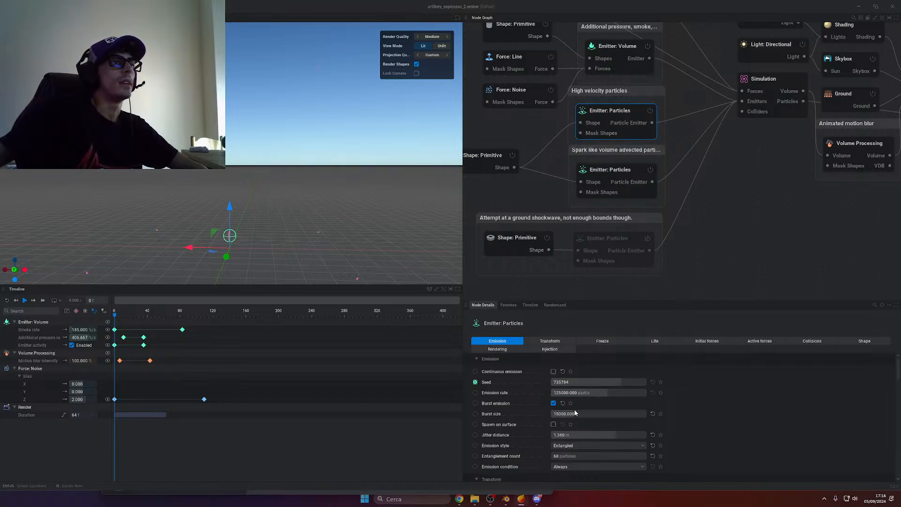
pyautogui.hotkey('ctrl', 'z')
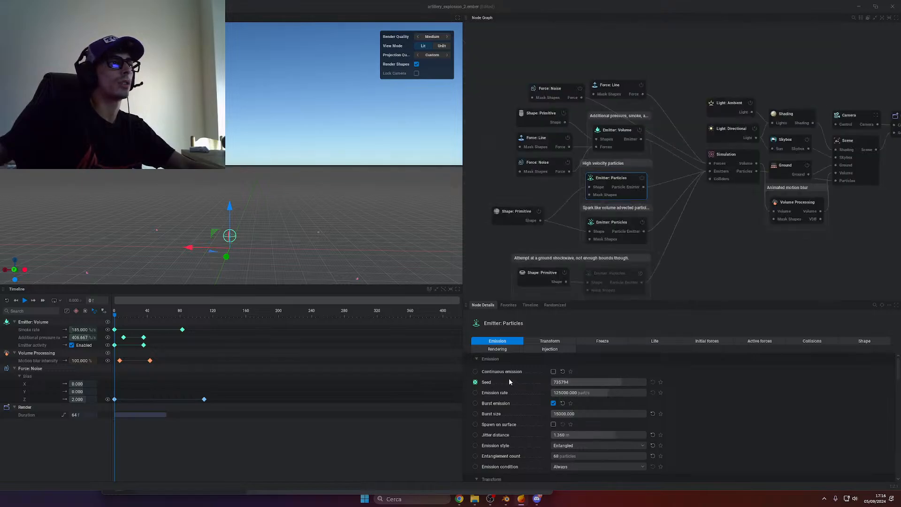
pyautogui.hotkey('ctrl', 'z')
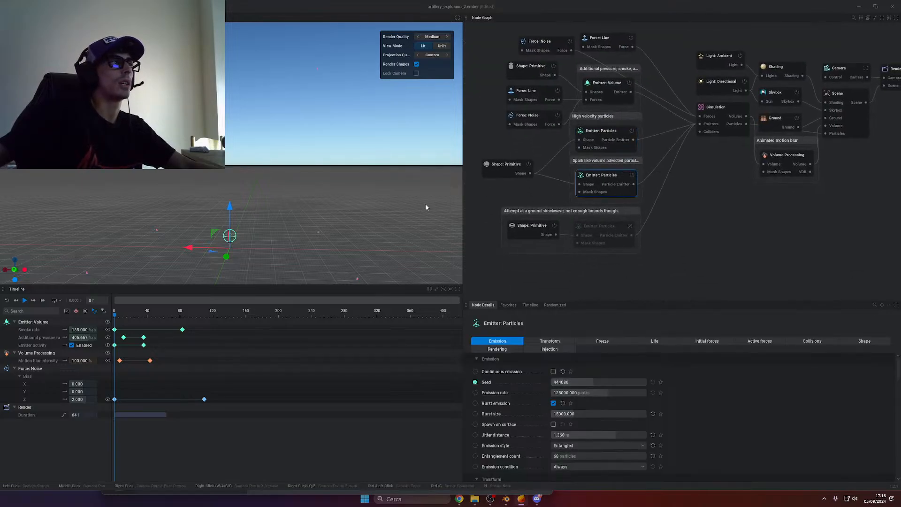
pyautogui.click(598, 181)
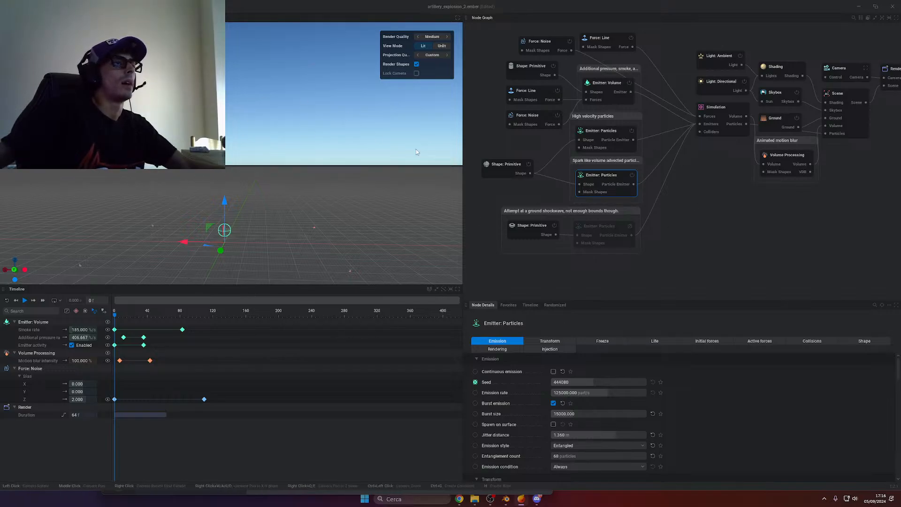
pyautogui.moveTo(680, 190); pyautogui.dragTo(670, 211, button='middle')
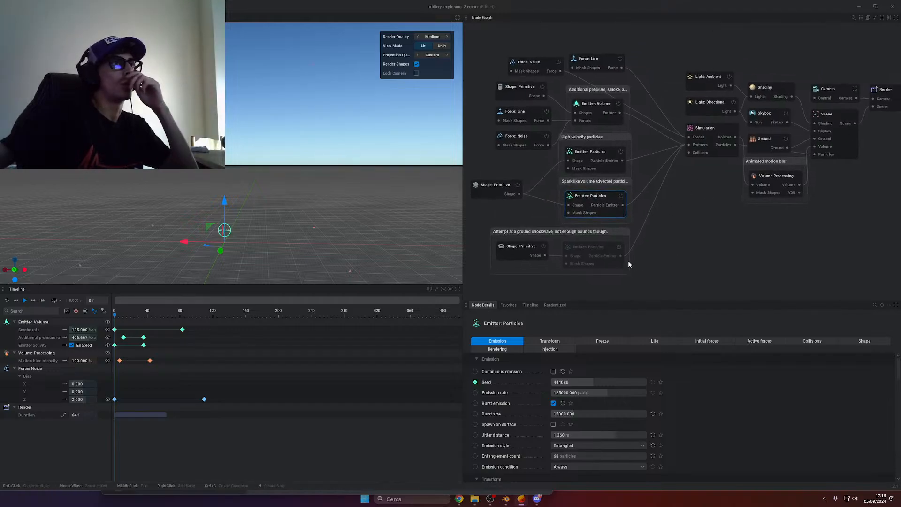
# View the Simulation node's domain settings, reselect the spark-like particle emitter, and play the explosion until the smoke stage
pyautogui.click(711, 145)
pyautogui.moveTo(653, 226); pyautogui.dragTo(649, 222, button='middle')
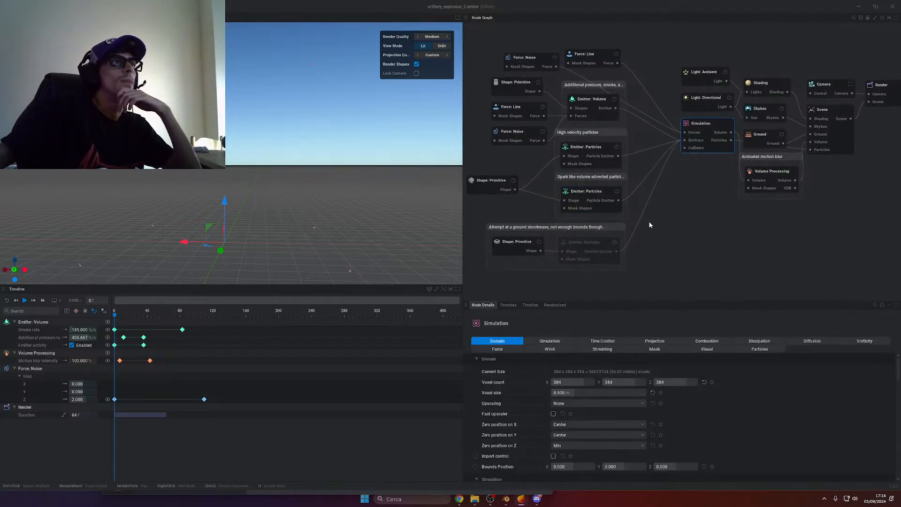
pyautogui.moveTo(681, 218); pyautogui.dragTo(587, 204)
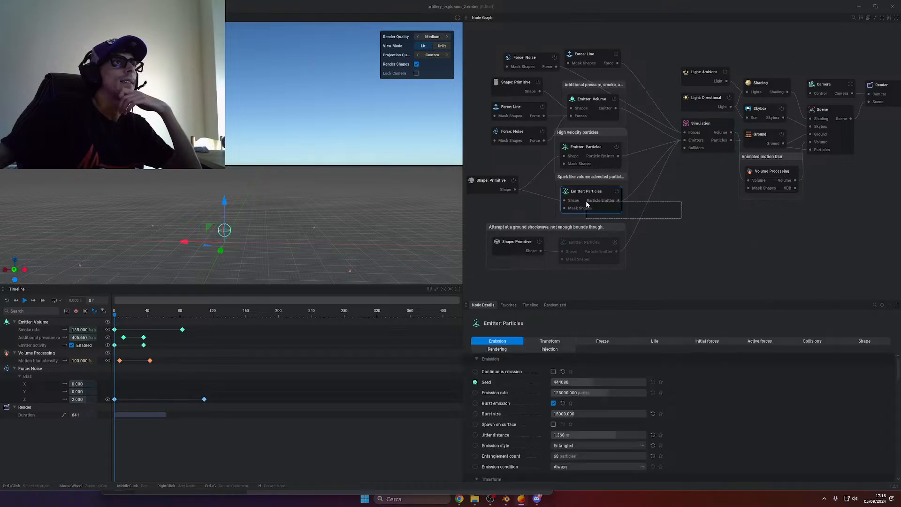
pyautogui.click(26, 302)
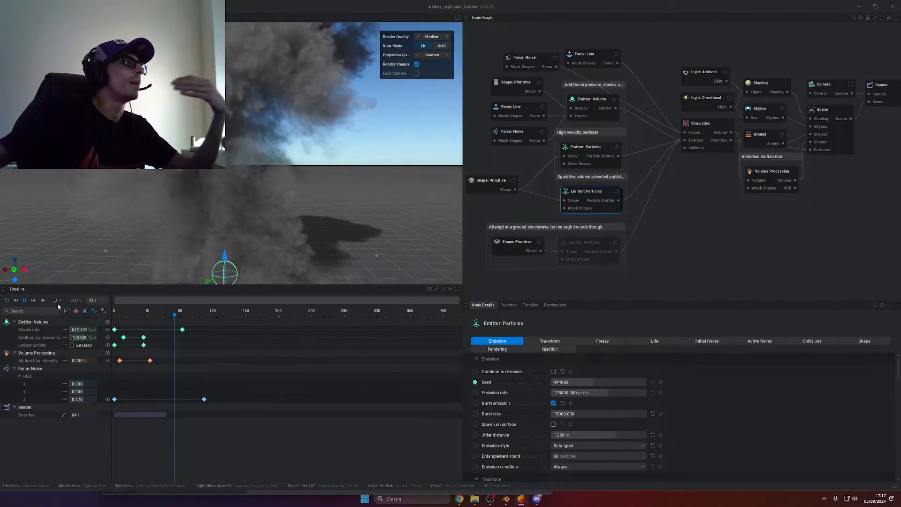
pyautogui.click(24, 300)
# Examine the paused smoke column, its ground shadow and the scattered particles from several angles and distances
pyautogui.scroll(-4, 262, 205)
pyautogui.moveTo(758, 245); pyautogui.dragTo(708, 251, button='middle')
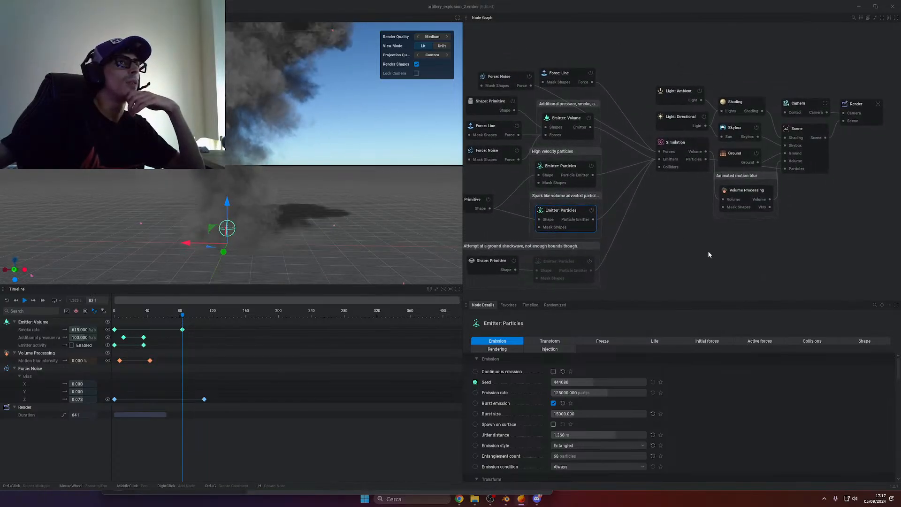
pyautogui.moveTo(266, 199)
pyautogui.mouseDown()
pyautogui.moveTo(366, 240)
pyautogui.moveTo(267, 199)
pyautogui.mouseUp()
pyautogui.scroll(1, 263, 183)
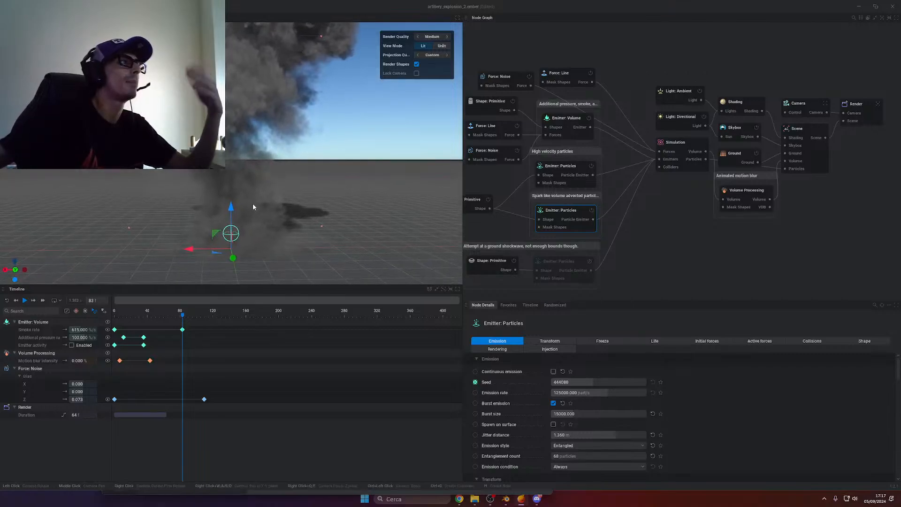
pyautogui.scroll(-2, 330, 107)
pyautogui.scroll(-3, 331, 108)
pyautogui.moveTo(331, 108); pyautogui.dragTo(282, 146)
pyautogui.moveTo(282, 180)
pyautogui.mouseDown()
pyautogui.moveTo(295, 188)
pyautogui.moveTo(337, 132)
pyautogui.moveTo(359, 122)
pyautogui.moveTo(263, 137)
pyautogui.moveTo(305, 128)
pyautogui.moveTo(275, 188)
pyautogui.mouseUp()
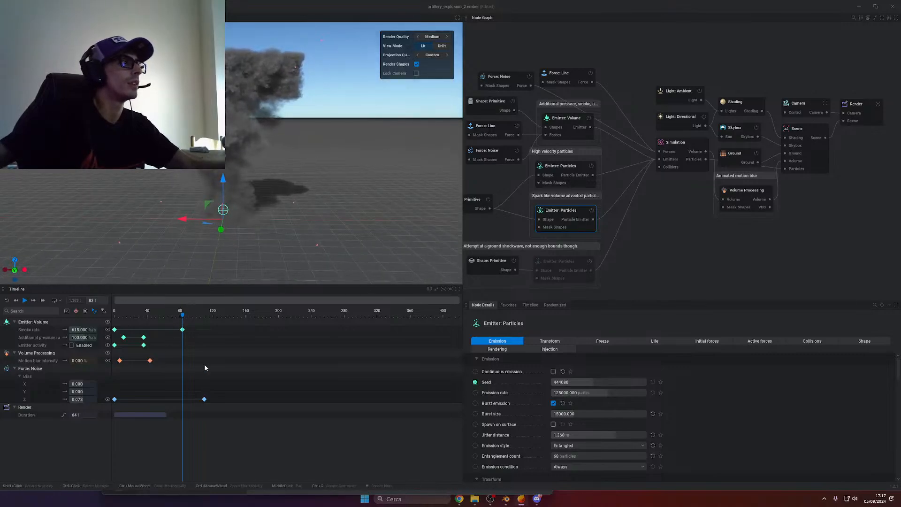
pyautogui.moveTo(238, 131); pyautogui.dragTo(293, 143)
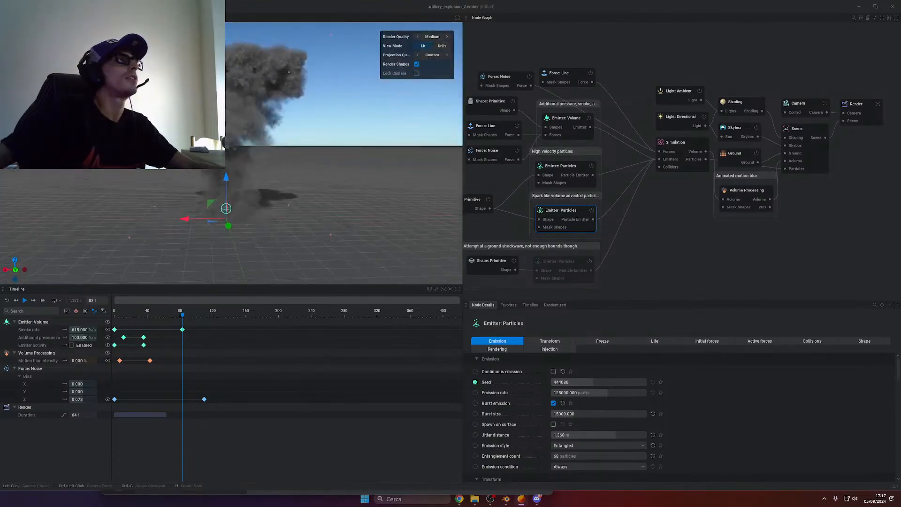
pyautogui.scroll(4, 286, 189)
pyautogui.scroll(-2, 286, 189)
pyautogui.moveTo(286, 189); pyautogui.dragTo(405, 195)
pyautogui.scroll(-3, 318, 190)
pyautogui.scroll(1, 338, 203)
pyautogui.scroll(2, 338, 204)
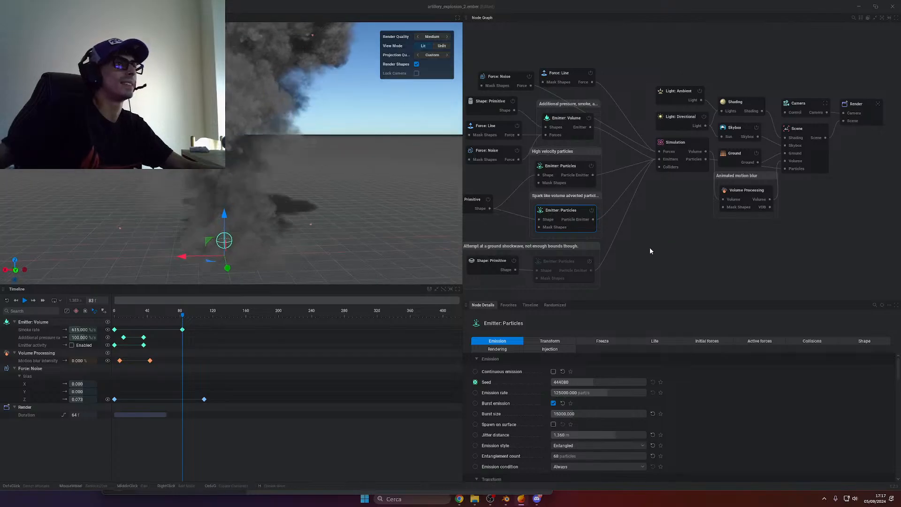
# Review how the shape and emitter nodes connect to the Simulation node in the node graph
pyautogui.moveTo(650, 247); pyautogui.dragTo(696, 238, button='middle')
pyautogui.moveTo(657, 209); pyautogui.dragTo(645, 217, button='middle')
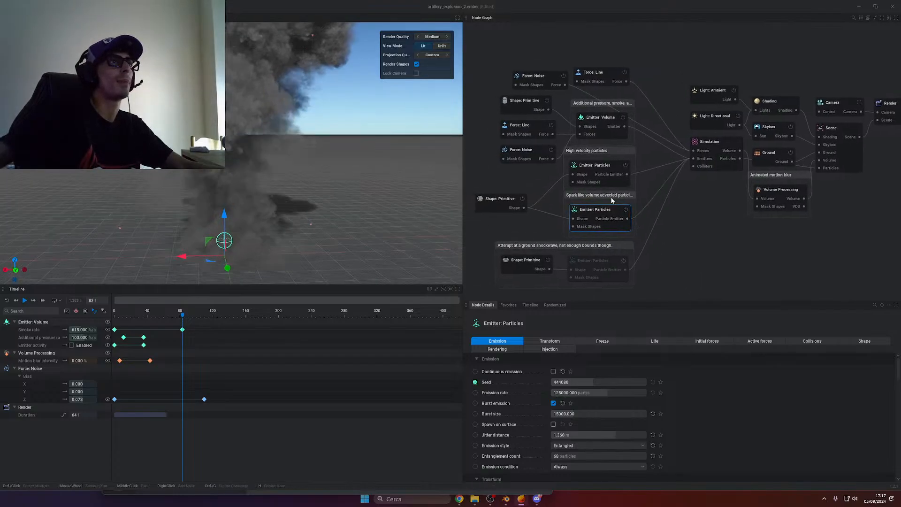
pyautogui.moveTo(591, 201); pyautogui.dragTo(587, 203, button='middle')
pyautogui.moveTo(728, 249); pyautogui.dragTo(736, 247, button='middle')
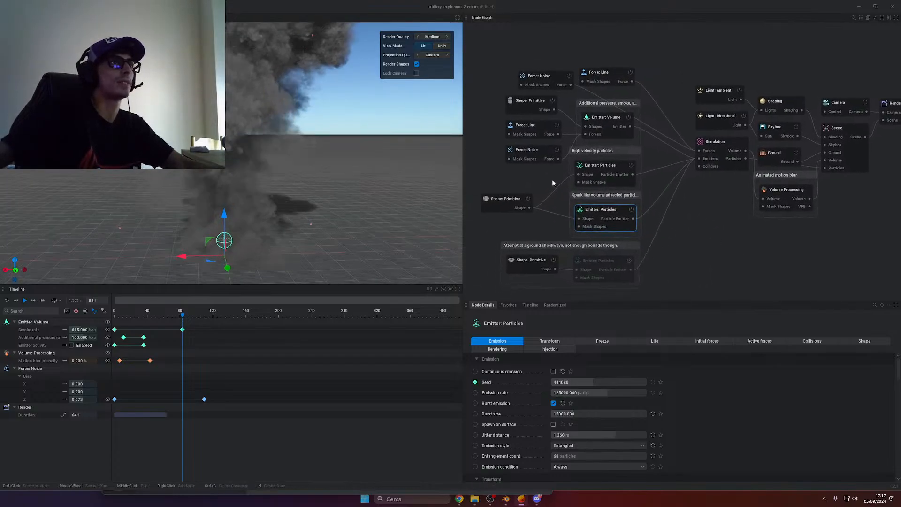
pyautogui.moveTo(701, 201); pyautogui.dragTo(663, 199, button='middle')
# Scrub the timeline back to an earlier frame and reset the explosion simulation to the start
pyautogui.scroll(-3, 606, 215)
pyautogui.moveTo(338, 197); pyautogui.dragTo(324, 181)
pyautogui.moveTo(248, 215); pyautogui.dragTo(243, 215)
pyautogui.moveTo(182, 315); pyautogui.dragTo(131, 315)
pyautogui.click(7, 300)
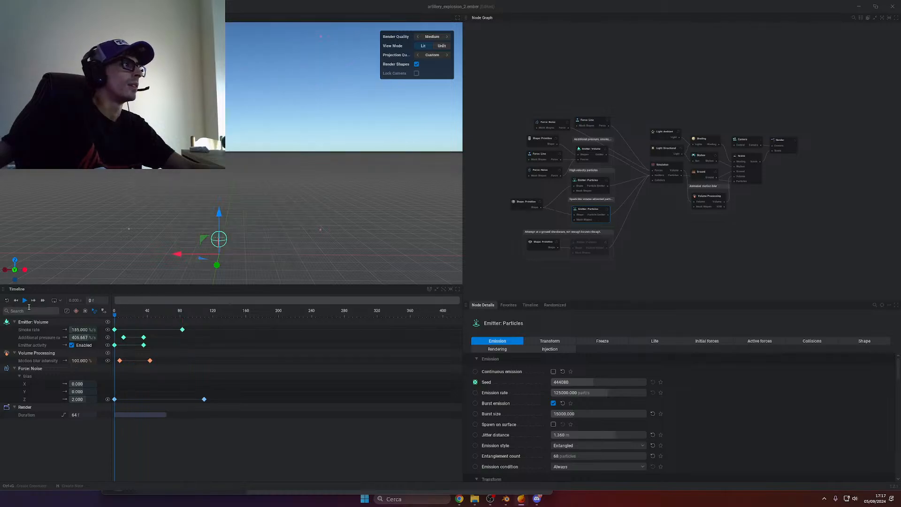
# Play the explosion from the start, view the Simulation node's domain settings, and pause at the smoke stage
pyautogui.click(23, 301)
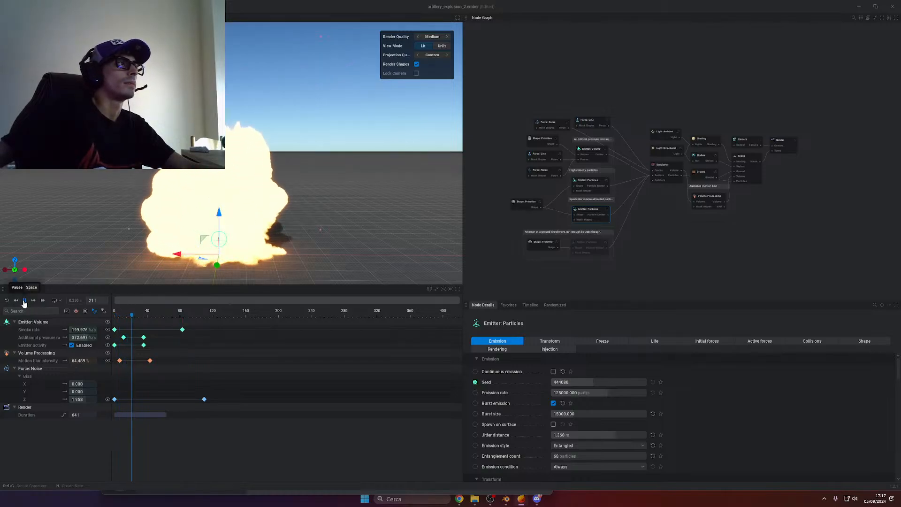
pyautogui.click(660, 175)
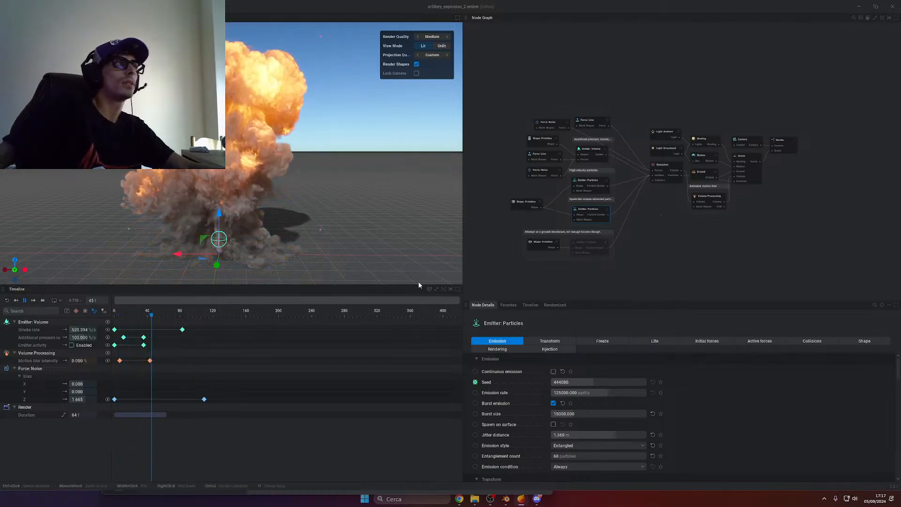
pyautogui.scroll(2, 646, 211)
pyautogui.click(649, 210)
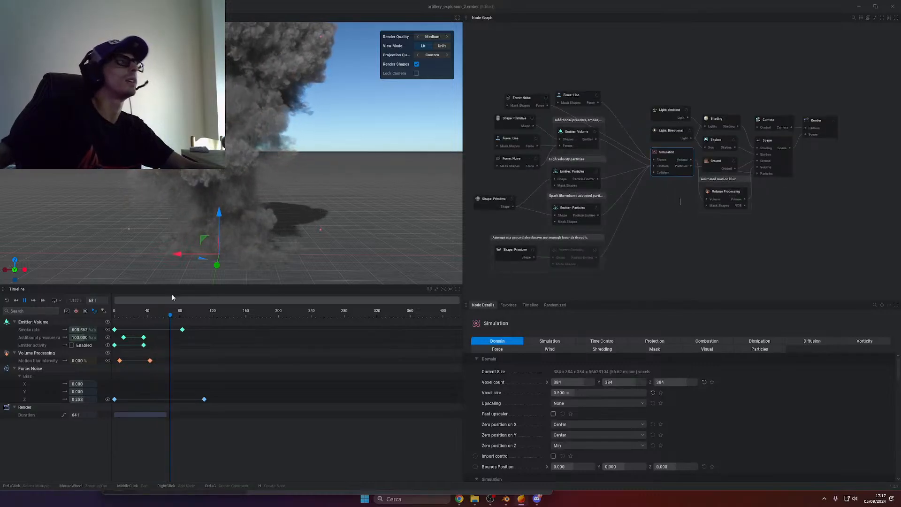
pyautogui.click(24, 301)
pyautogui.scroll(2, 617, 197)
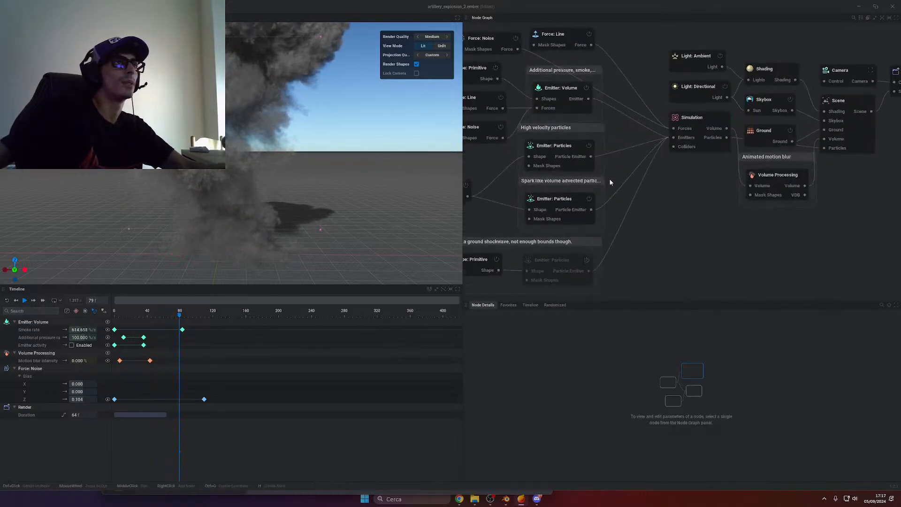
# Set the high velocity particle emitter's emission rate to about 10217 and replay the explosion, pausing while the fireball is still rising
pyautogui.moveTo(610, 179); pyautogui.dragTo(574, 164)
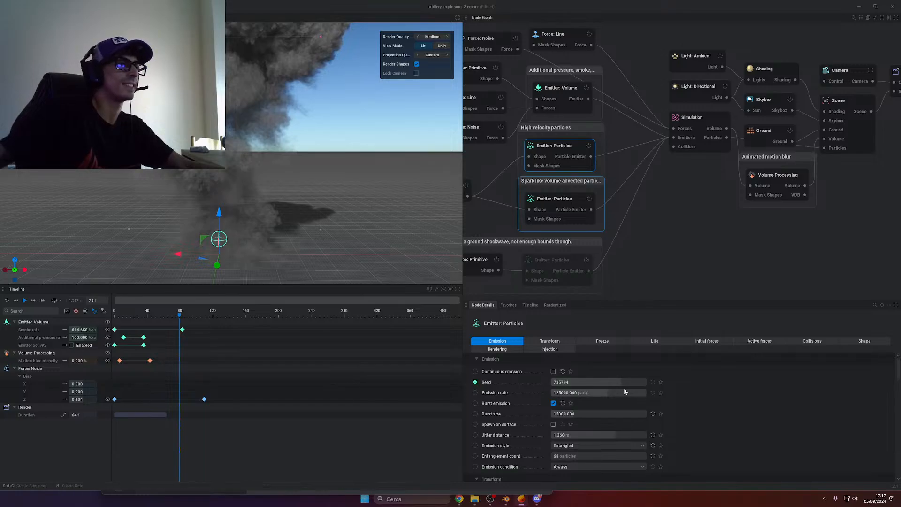
pyautogui.moveTo(605, 393); pyautogui.dragTo(561, 393)
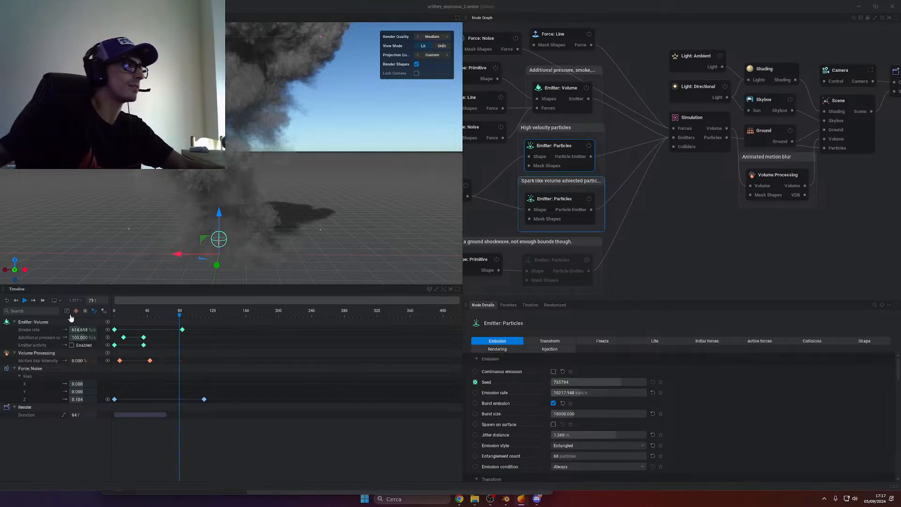
pyautogui.click(7, 300)
pyautogui.click(25, 300)
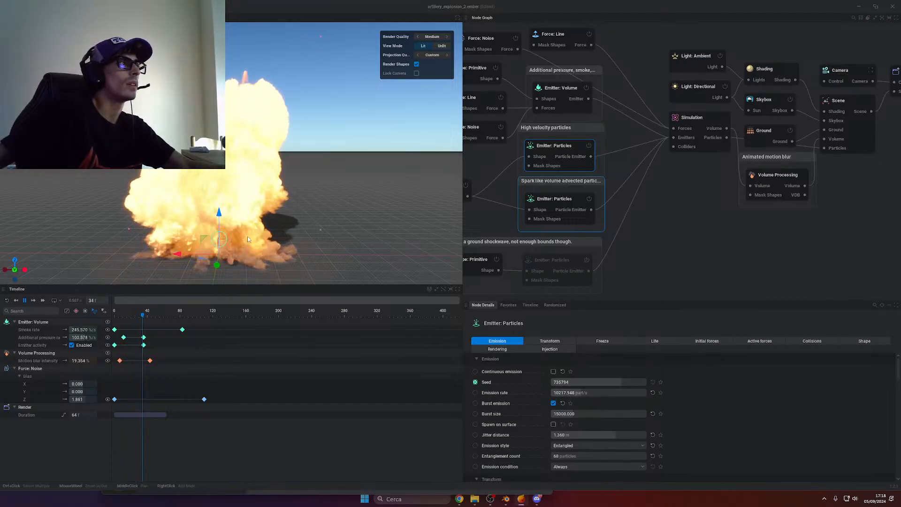
pyautogui.press('space')
pyautogui.moveTo(387, 214)
pyautogui.mouseDown()
pyautogui.moveTo(263, 235)
pyautogui.moveTo(319, 256)
pyautogui.moveTo(422, 235)
pyautogui.moveTo(384, 209)
pyautogui.mouseUp()
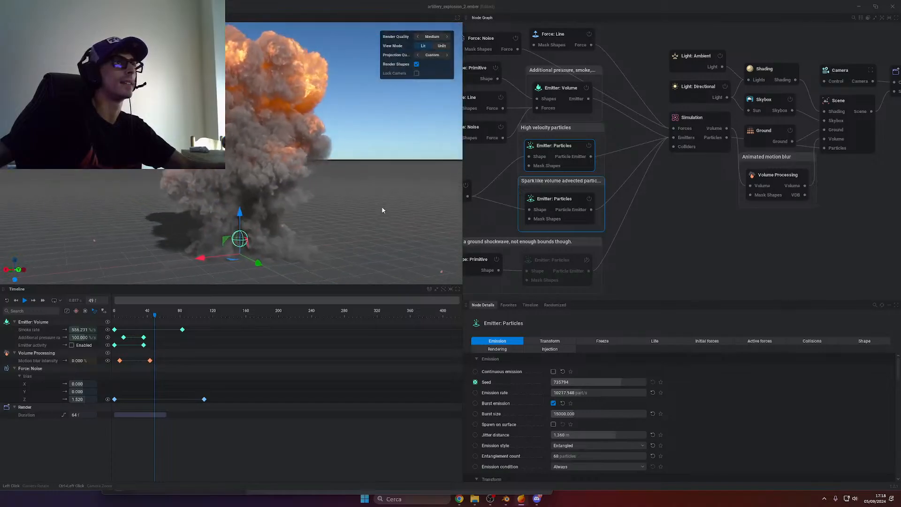
# Select the spark-like particle emitter and review its emission, life, initial forces, active forces, collision and shape settings
pyautogui.click(584, 217)
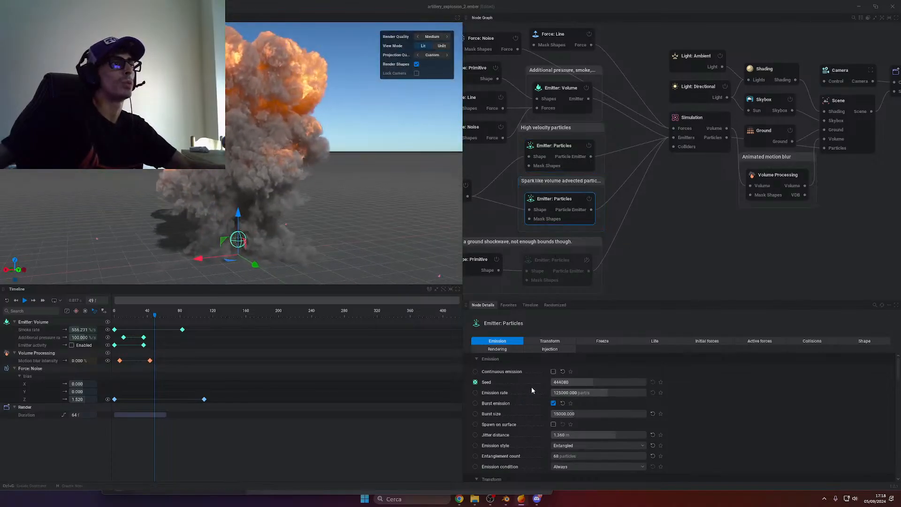
pyautogui.moveTo(598, 393); pyautogui.dragTo(594, 393)
pyautogui.click(657, 341)
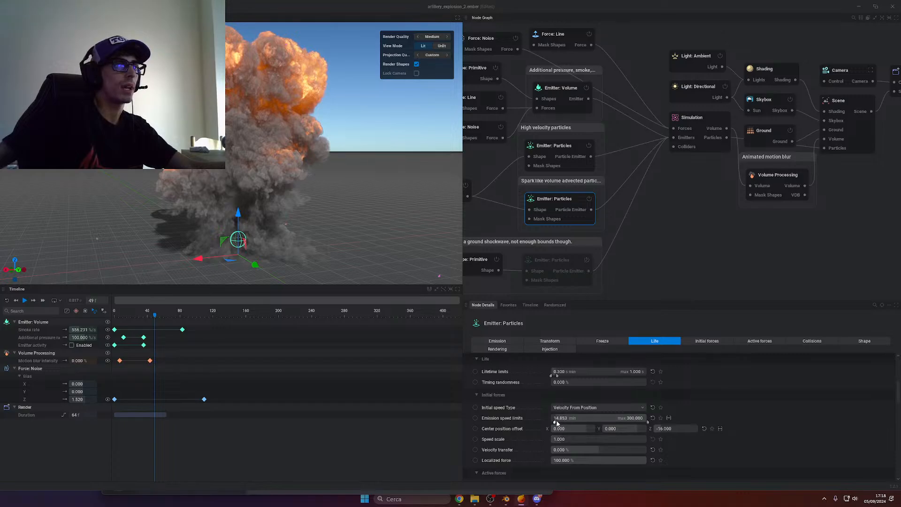
pyautogui.scroll(-3, 549, 431)
pyautogui.scroll(3, 583, 409)
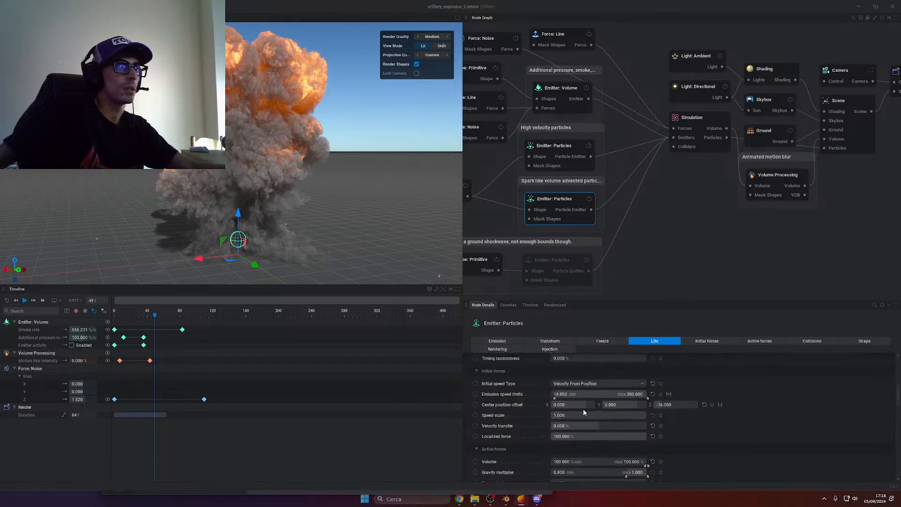
pyautogui.scroll(-3, 489, 398)
pyautogui.scroll(-10, 472, 446)
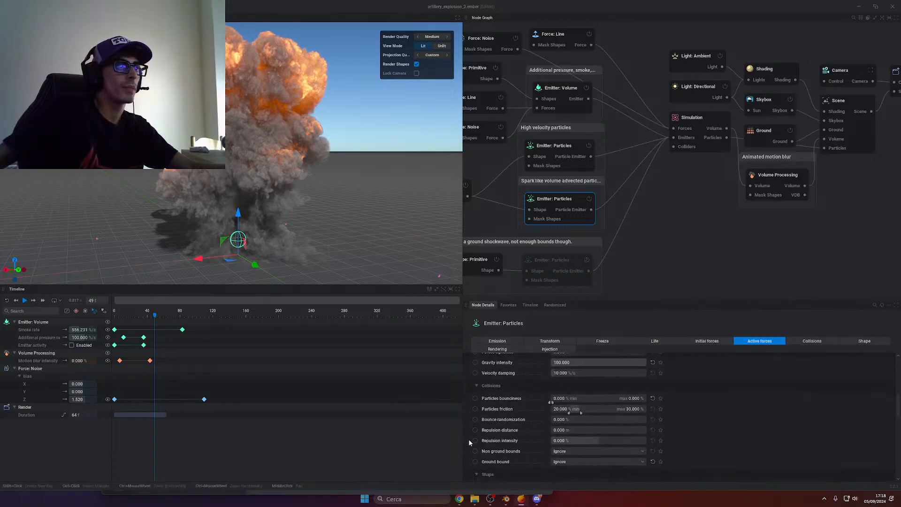
pyautogui.scroll(-2, 492, 415)
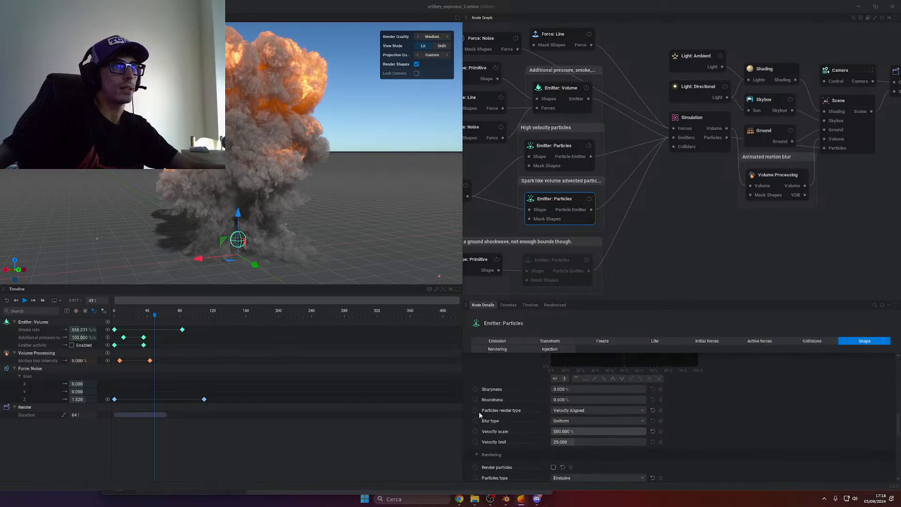
# Enlarge the node details area upward and examine the spark-like emitter's rendering and injection settings
pyautogui.moveTo(533, 309); pyautogui.dragTo(639, 174)
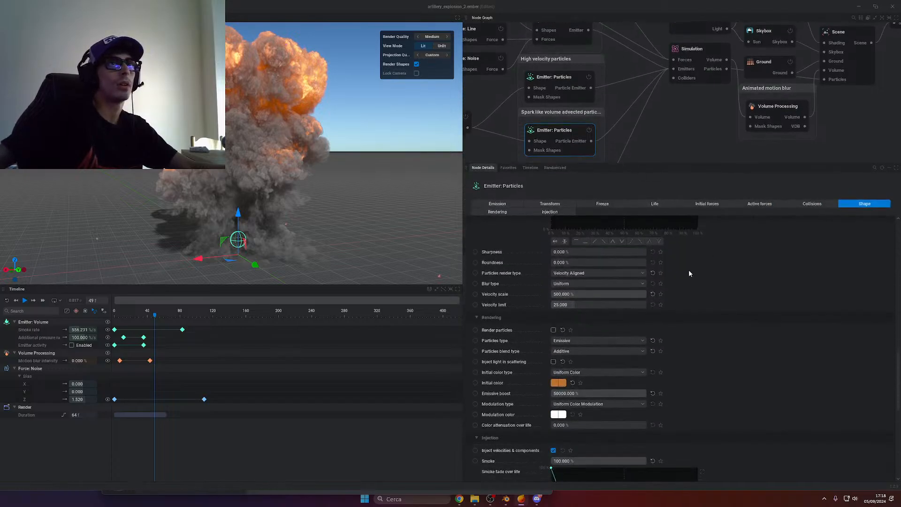
pyautogui.scroll(-12, 590, 296)
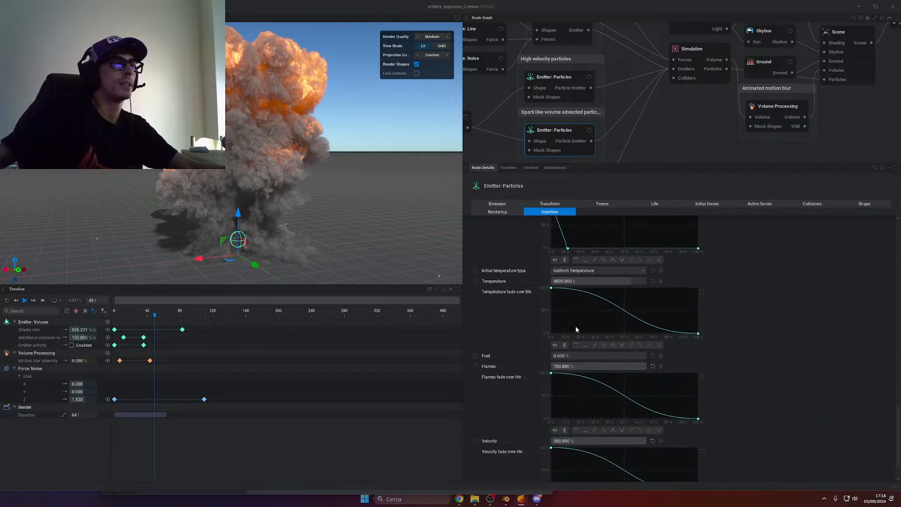
pyautogui.scroll(-1, 581, 351)
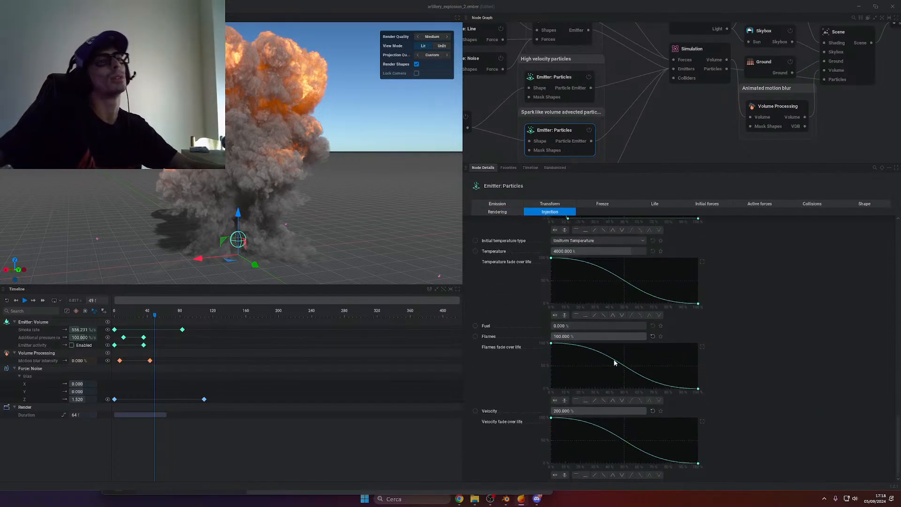
pyautogui.scroll(7, 534, 348)
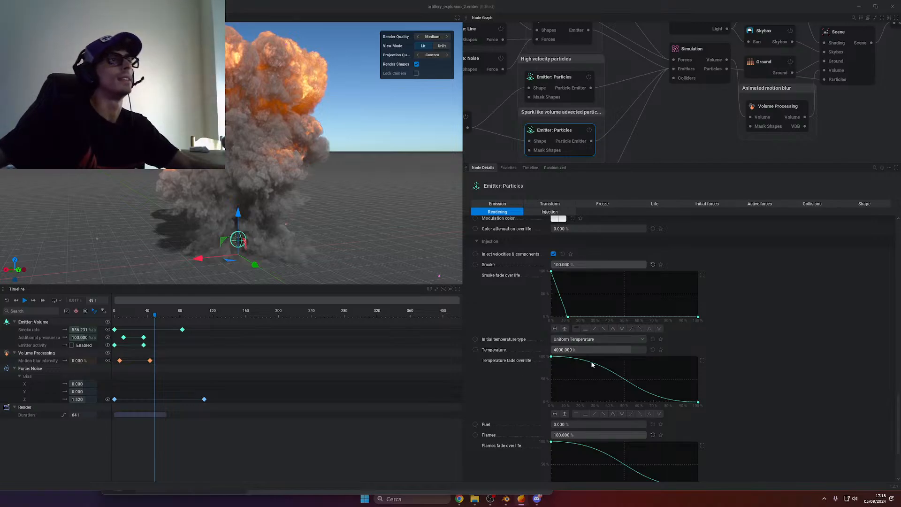
pyautogui.scroll(5, 582, 324)
pyautogui.scroll(-10, 582, 281)
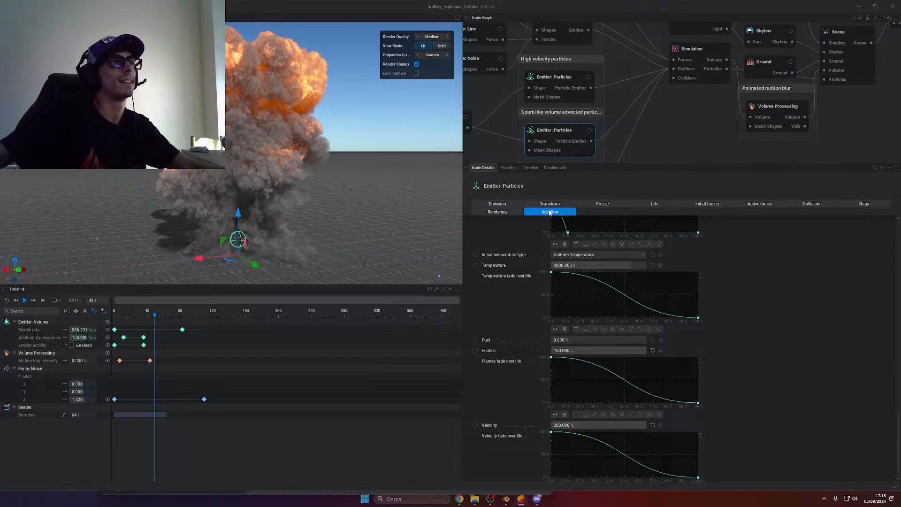
# Compare the paused explosion from other angles with the emitter's injected smoke, temperature, flames and velocity fade curves
pyautogui.moveTo(281, 230); pyautogui.dragTo(357, 152)
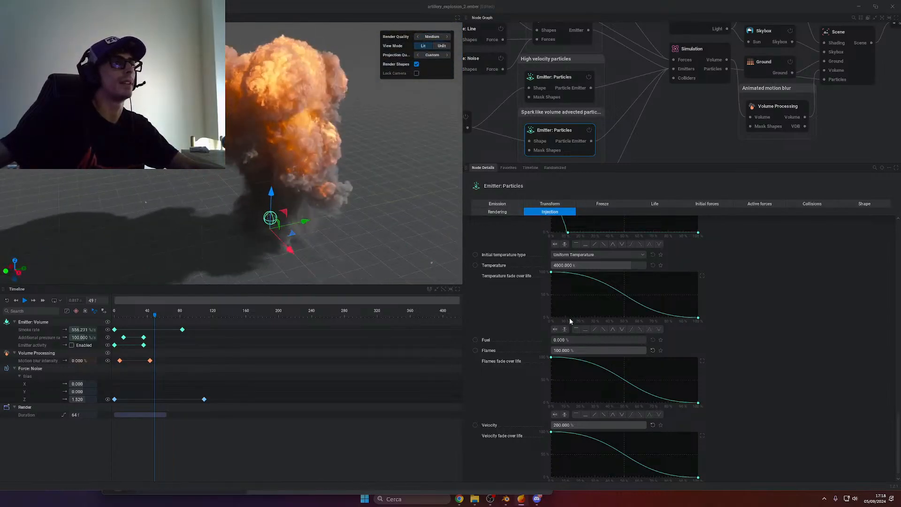
pyautogui.scroll(3, 569, 317)
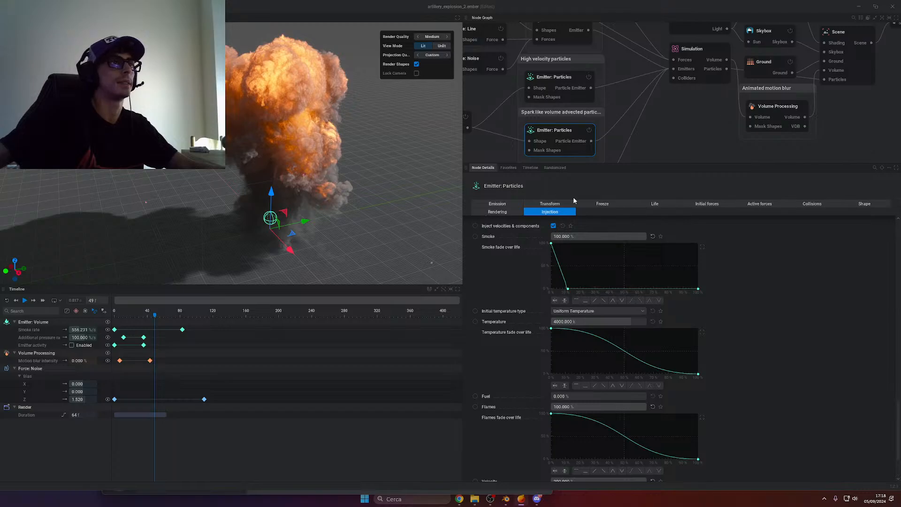
pyautogui.scroll(2, 612, 286)
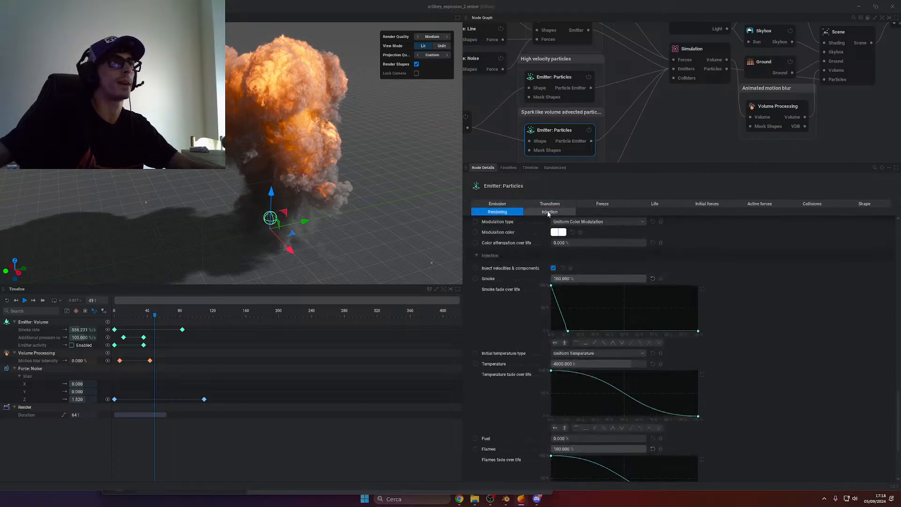
pyautogui.click(549, 212)
pyautogui.scroll(8, 602, 257)
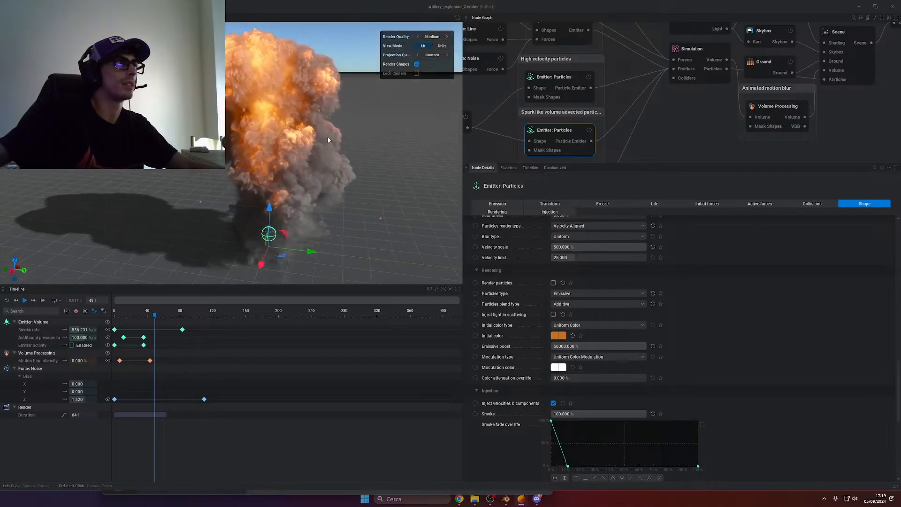
pyautogui.scroll(-8, 577, 326)
pyautogui.scroll(-2, 577, 329)
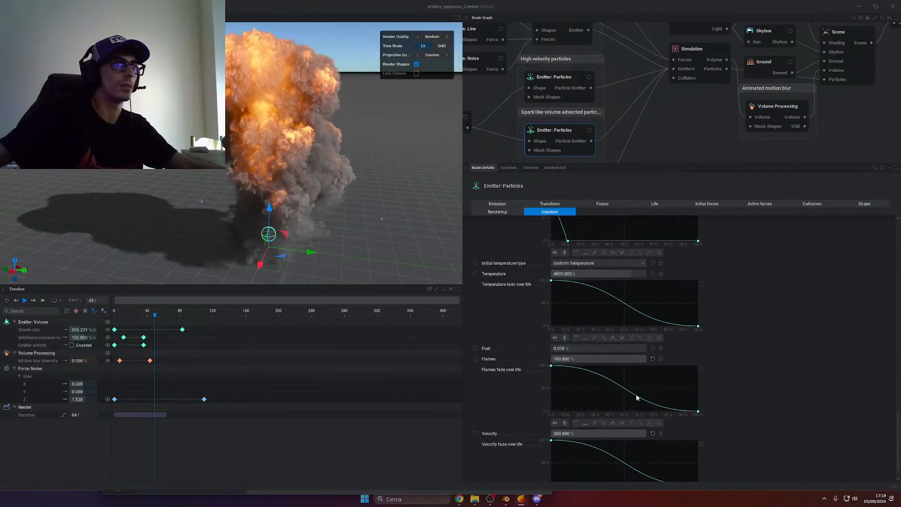
pyautogui.scroll(4, 644, 361)
pyautogui.scroll(-2, 619, 385)
pyautogui.scroll(6, 606, 284)
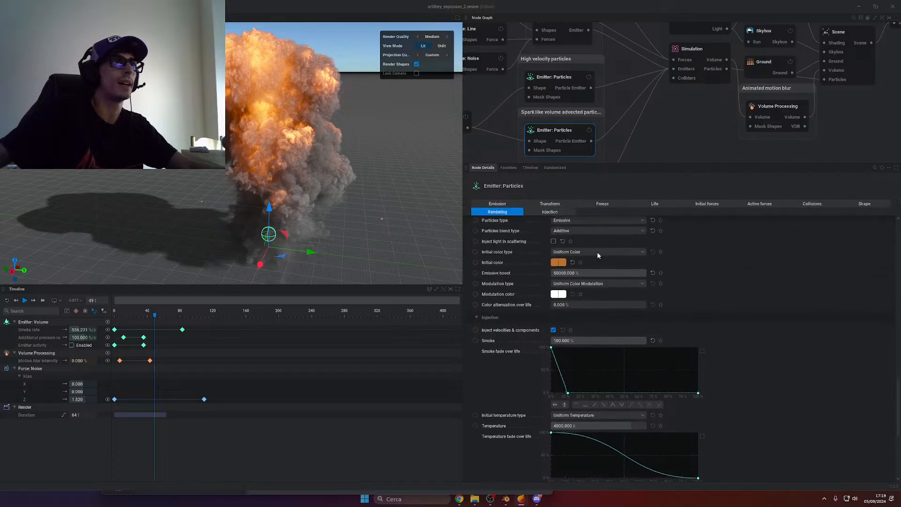
# Review the spark-like emitter's initial forces, active forces, collisions and shape parameters again
pyautogui.click(704, 204)
pyautogui.scroll(1, 511, 318)
pyautogui.scroll(-1, 595, 348)
pyautogui.scroll(-2, 514, 399)
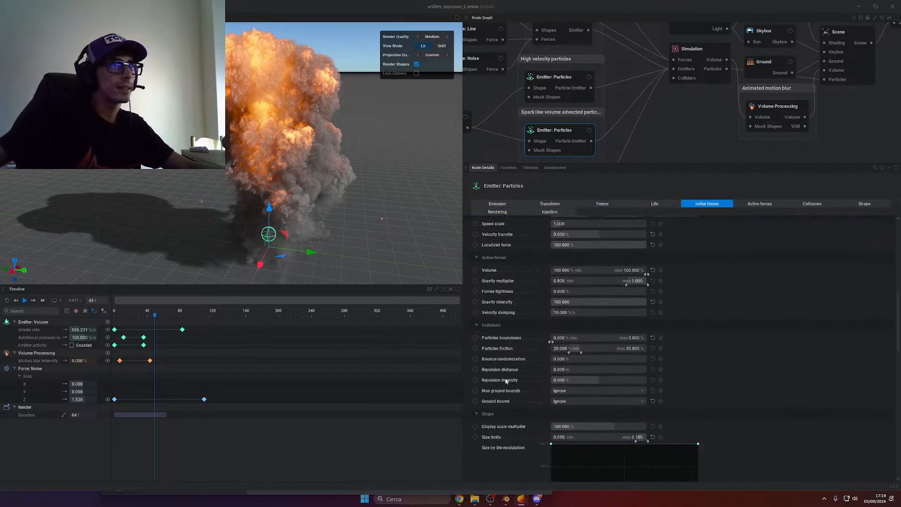
pyautogui.click(748, 205)
pyautogui.scroll(1, 676, 317)
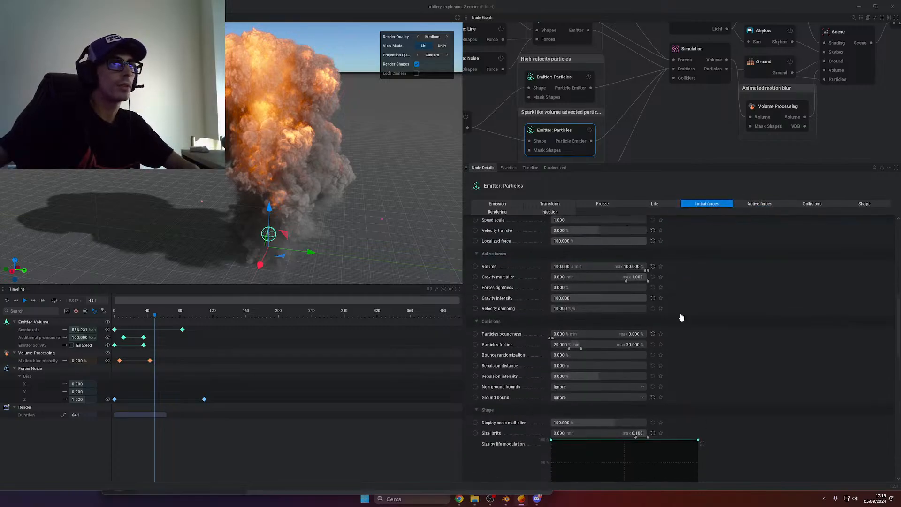
pyautogui.click(804, 205)
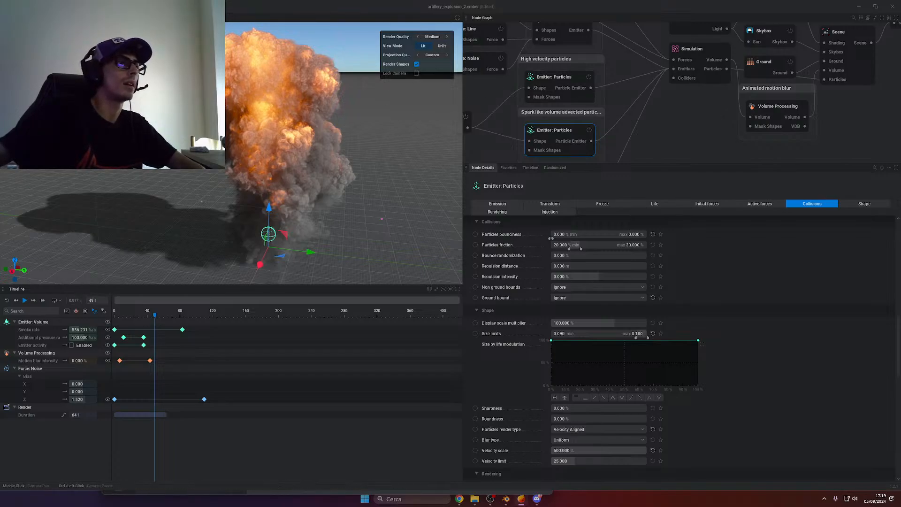
pyautogui.scroll(-1, 328, 155)
pyautogui.scroll(-2, 699, 219)
# Select the Simulation node to view its domain settings and inspect the paused explosion from several angles
pyautogui.moveTo(721, 136); pyautogui.dragTo(729, 160, button='middle')
pyautogui.moveTo(696, 144); pyautogui.dragTo(670, 92)
pyautogui.moveTo(642, 149); pyautogui.dragTo(642, 107, button='middle')
pyautogui.moveTo(641, 108); pyautogui.dragTo(602, 127)
pyautogui.moveTo(689, 108); pyautogui.dragTo(700, 43)
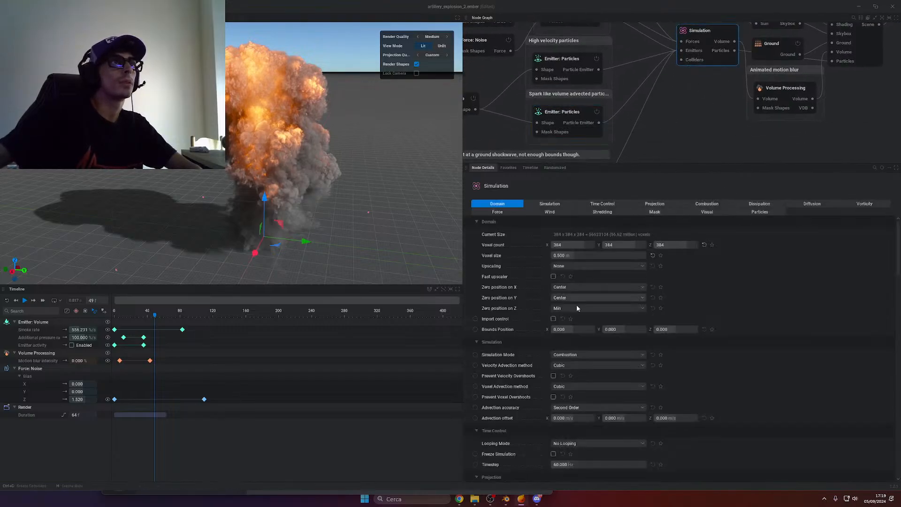
pyautogui.moveTo(383, 241); pyautogui.dragTo(262, 240)
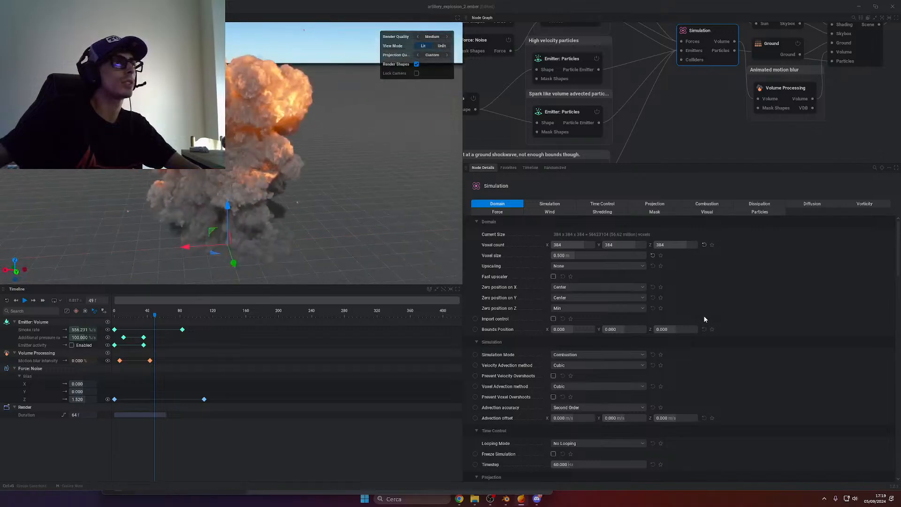
pyautogui.moveTo(356, 225); pyautogui.dragTo(300, 216)
pyautogui.moveTo(338, 128); pyautogui.dragTo(353, 215)
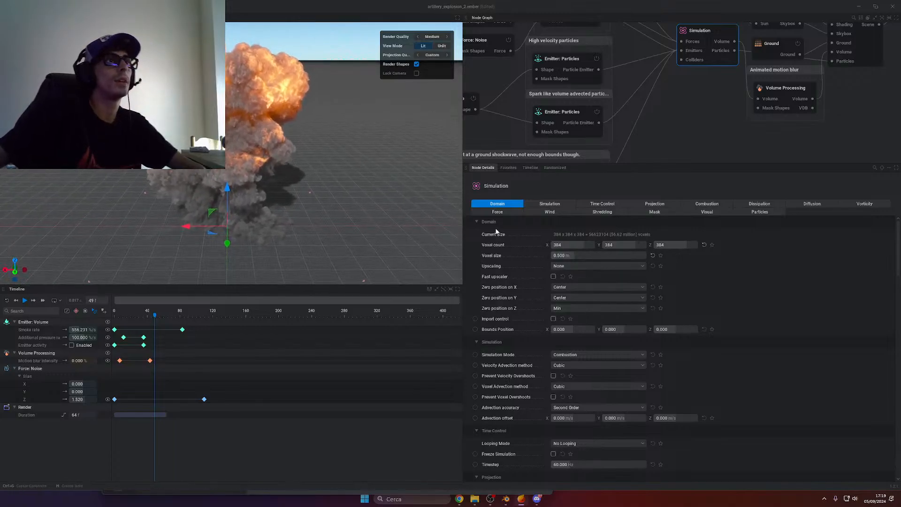
# Check the Simulation node's simulation mode options, keep Combustion, and review its time control, projection, combustion and dissipation settings
pyautogui.click(537, 205)
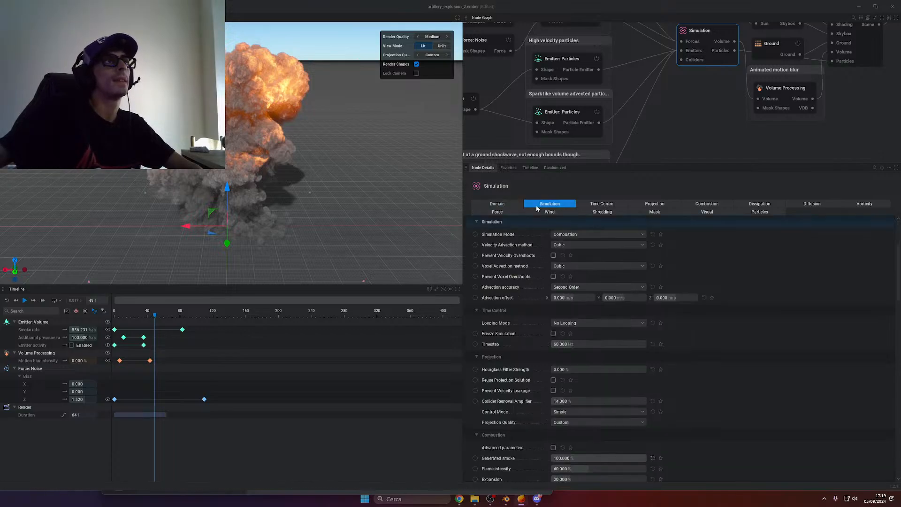
pyautogui.click(603, 234)
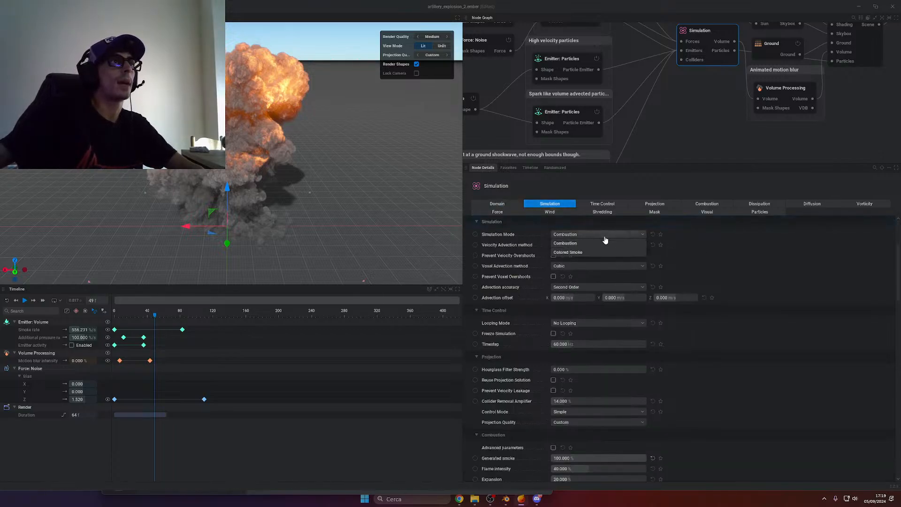
pyautogui.click(616, 239)
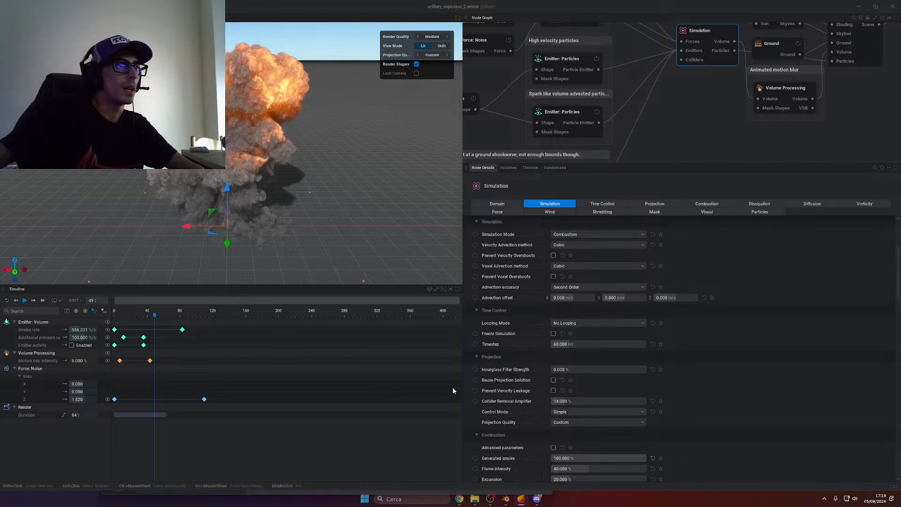
pyautogui.scroll(-3, 533, 272)
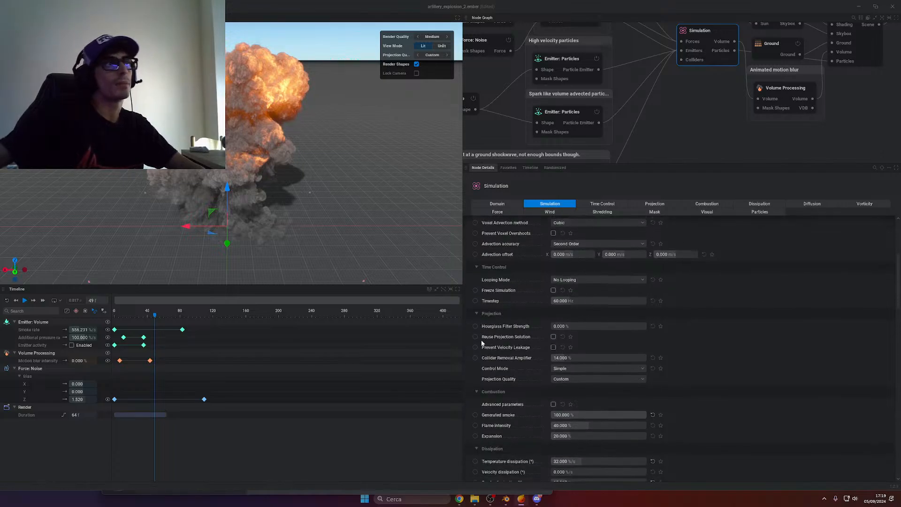
pyautogui.scroll(-4, 515, 335)
pyautogui.scroll(3, 522, 304)
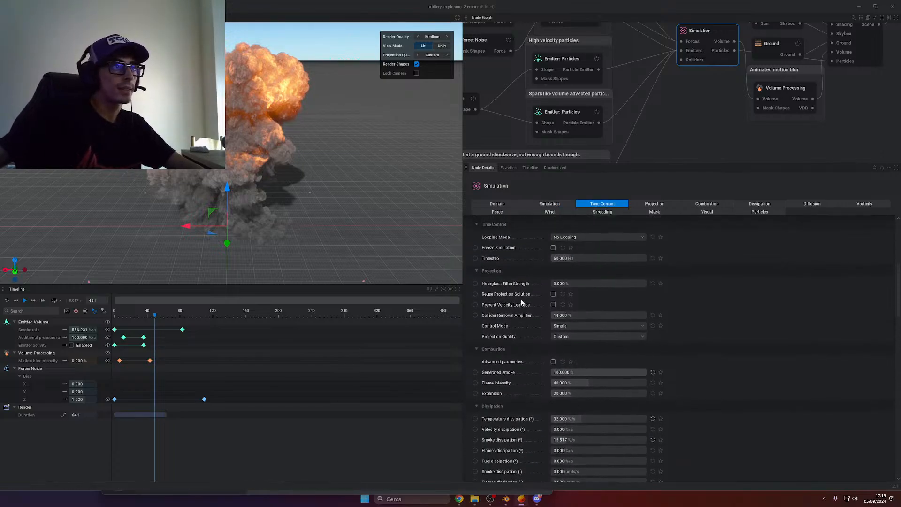
# Set the combustion expansion to 88% and replay the explosion from the start, pausing at frame 89
pyautogui.scroll(-4, 477, 337)
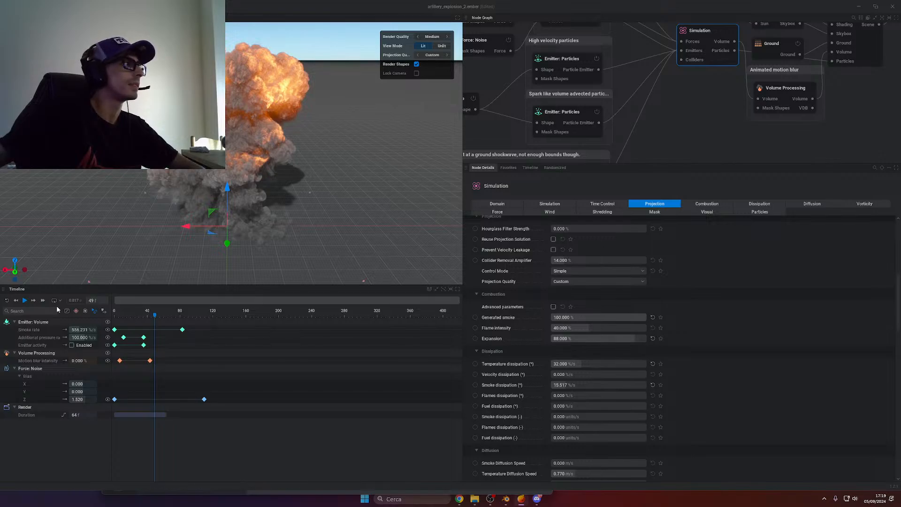
pyautogui.click(8, 301)
pyautogui.click(24, 301)
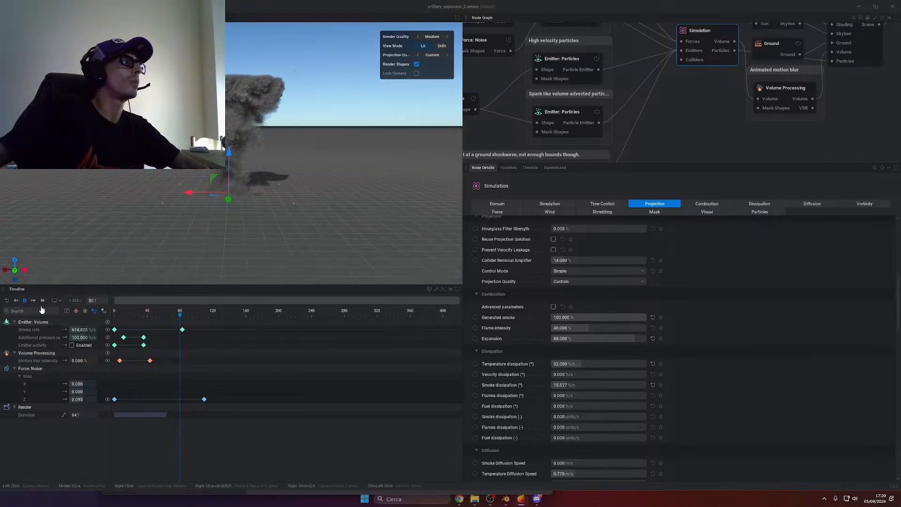
pyautogui.click(25, 301)
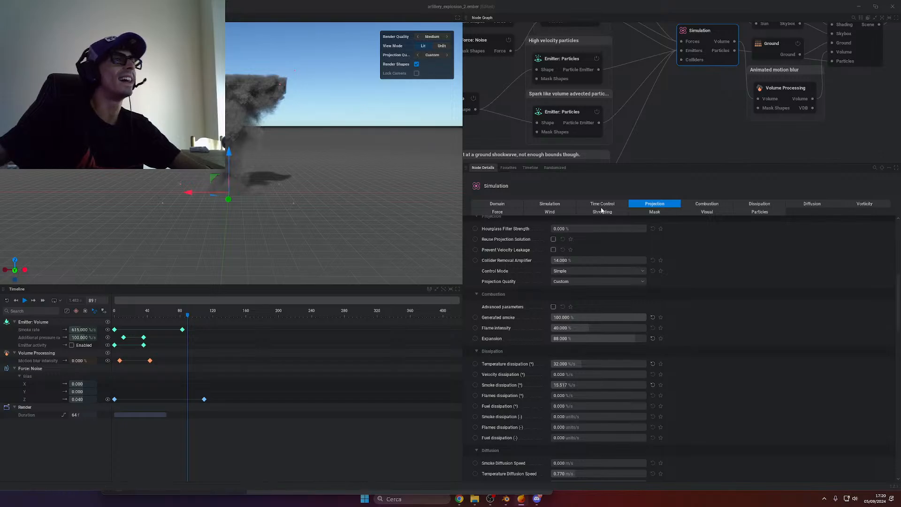
# Examine the Simulation node's combustion, dissipation, diffusion and vorticity parameters
pyautogui.click(705, 204)
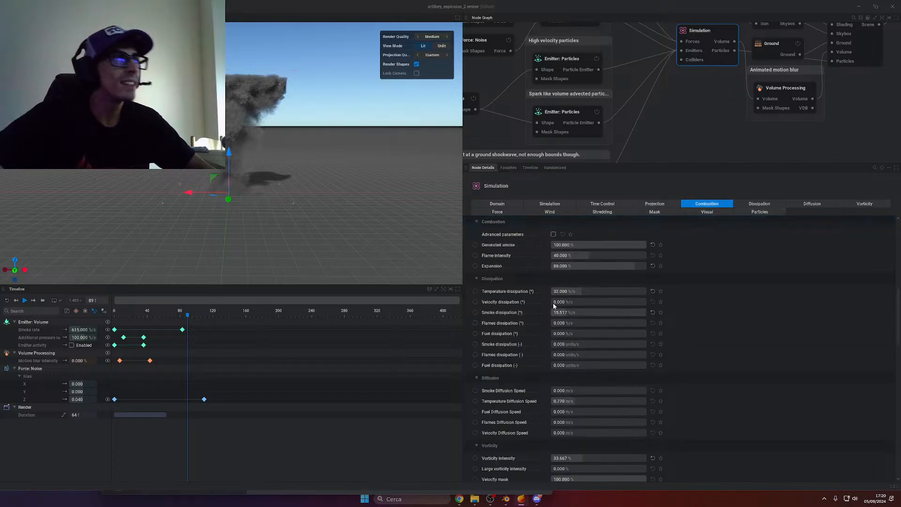
pyautogui.scroll(1, 558, 299)
pyautogui.scroll(-1, 524, 382)
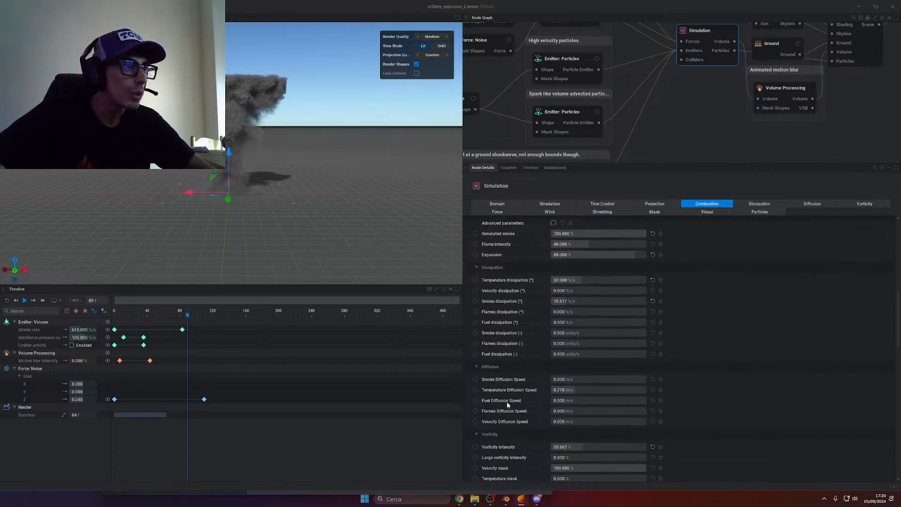
pyautogui.scroll(3, 526, 324)
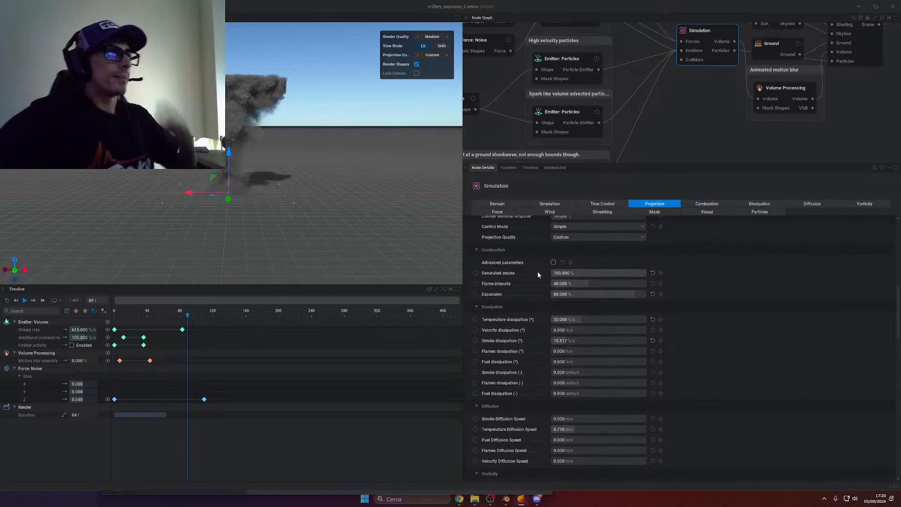
pyautogui.scroll(-4, 565, 252)
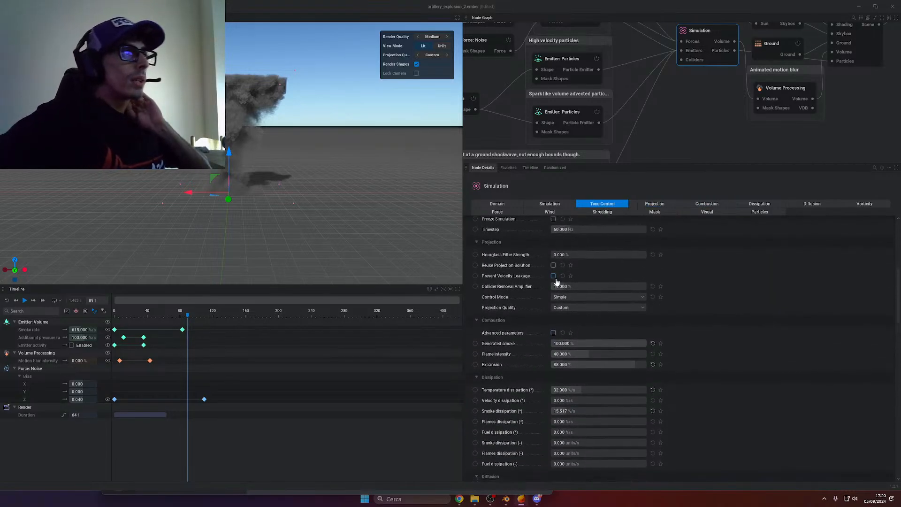
pyautogui.scroll(1, 530, 294)
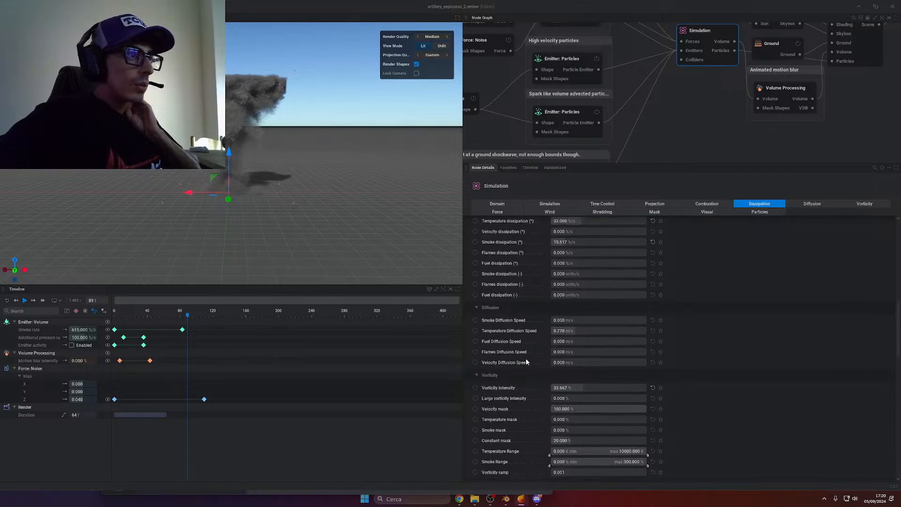
pyautogui.scroll(1, 509, 346)
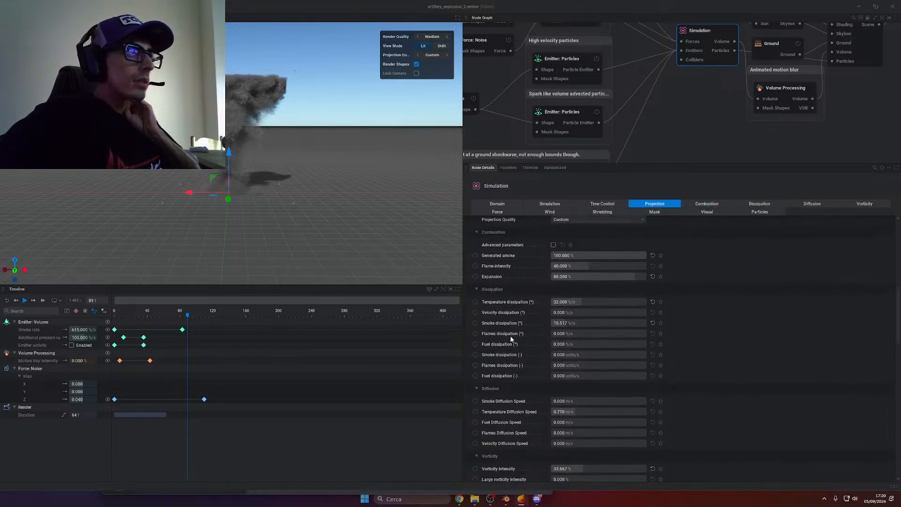
# Raise the Simulation node's combustion expansion to 90.333%
pyautogui.moveTo(573, 278); pyautogui.dragTo(583, 281)
pyautogui.scroll(3, 502, 282)
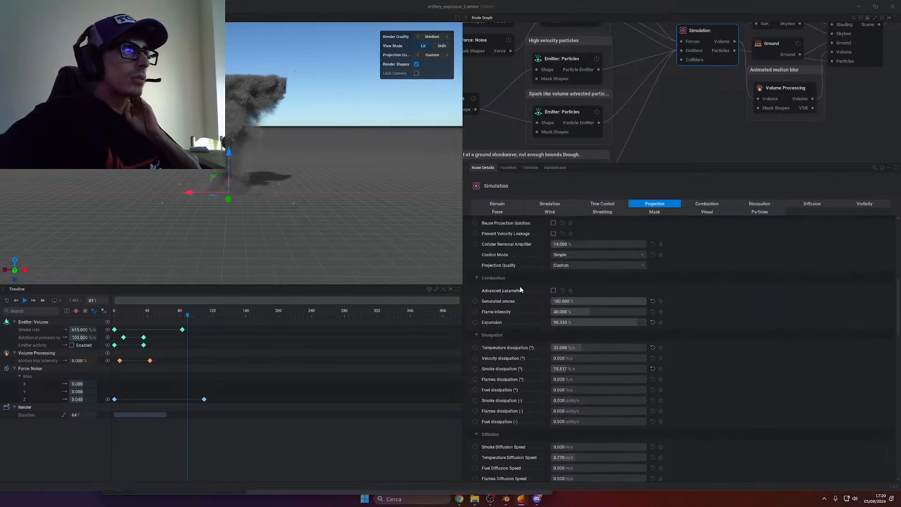
pyautogui.scroll(4, 509, 263)
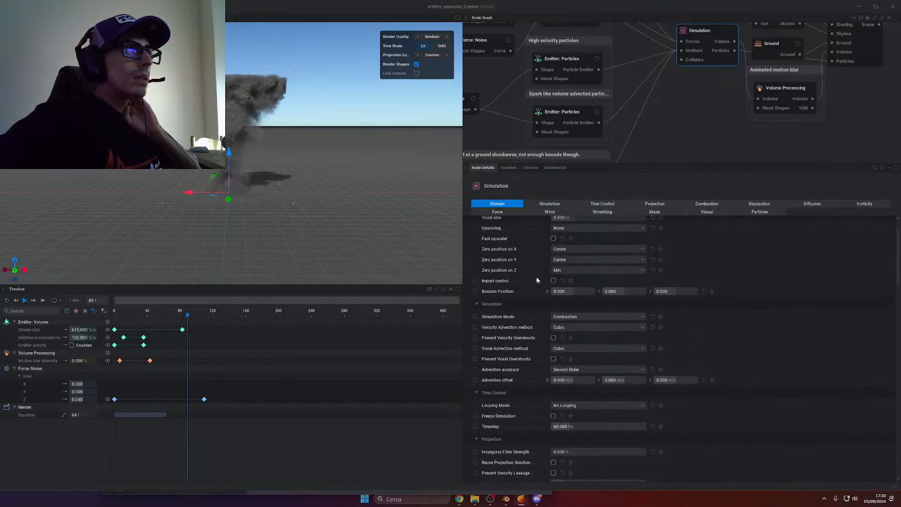
# Review the Simulation node's settings from combustion through dissipation, diffusion and vorticity to the force parameters
pyautogui.click(699, 204)
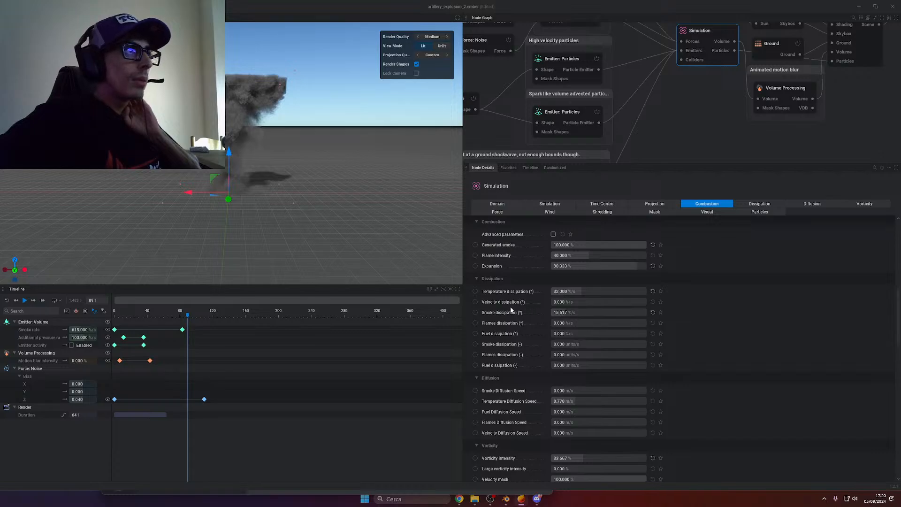
pyautogui.scroll(-2, 519, 281)
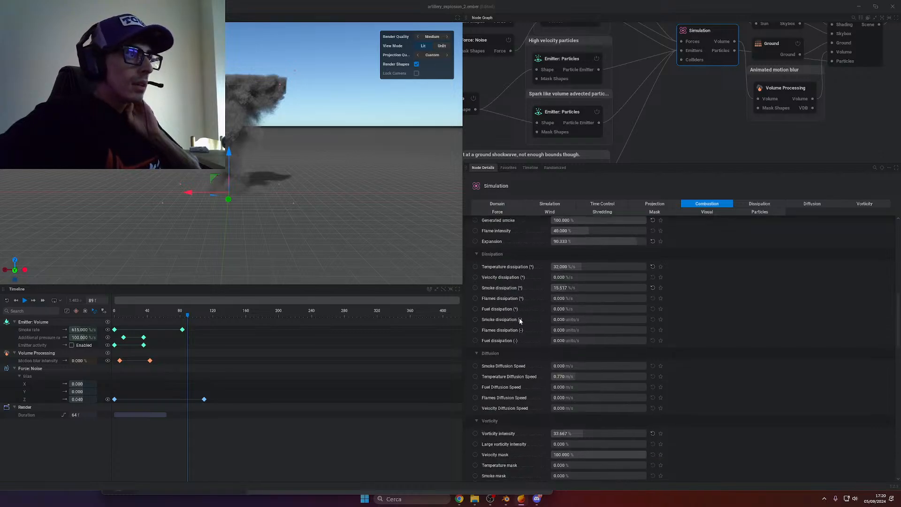
pyautogui.scroll(-2, 515, 408)
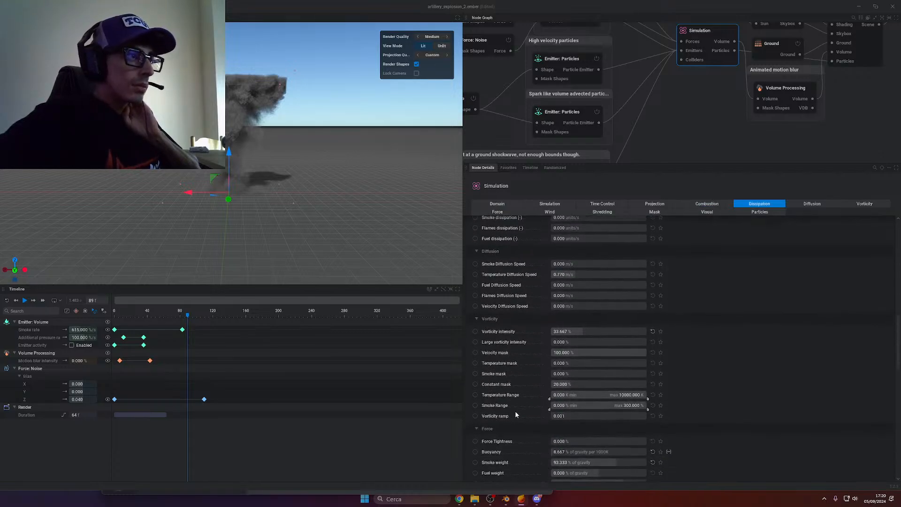
pyautogui.scroll(-4, 486, 381)
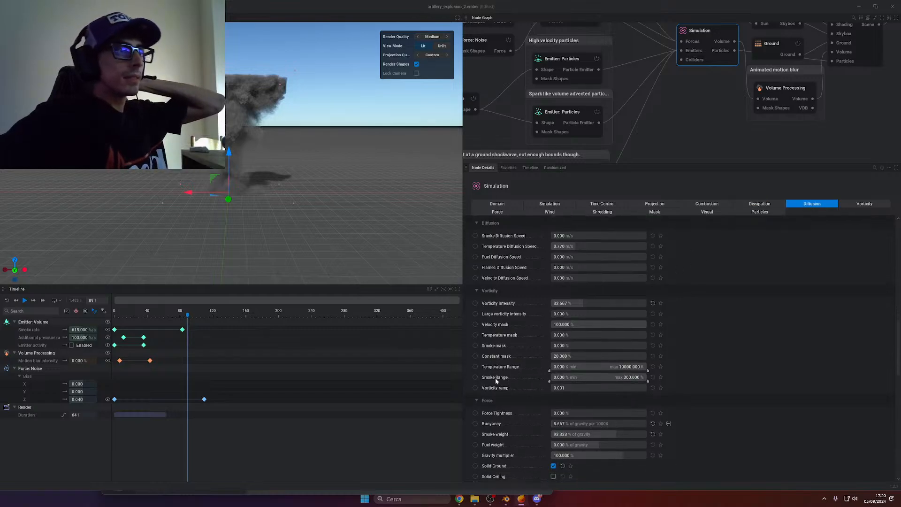
pyautogui.scroll(2, 485, 381)
pyautogui.moveTo(707, 133)
pyautogui.mouseDown(button='middle')
pyautogui.moveTo(691, 155)
pyautogui.moveTo(704, 134)
pyautogui.moveTo(718, 132)
pyautogui.mouseUp(button='middle')
pyautogui.scroll(3, 502, 339)
pyautogui.scroll(3, 507, 331)
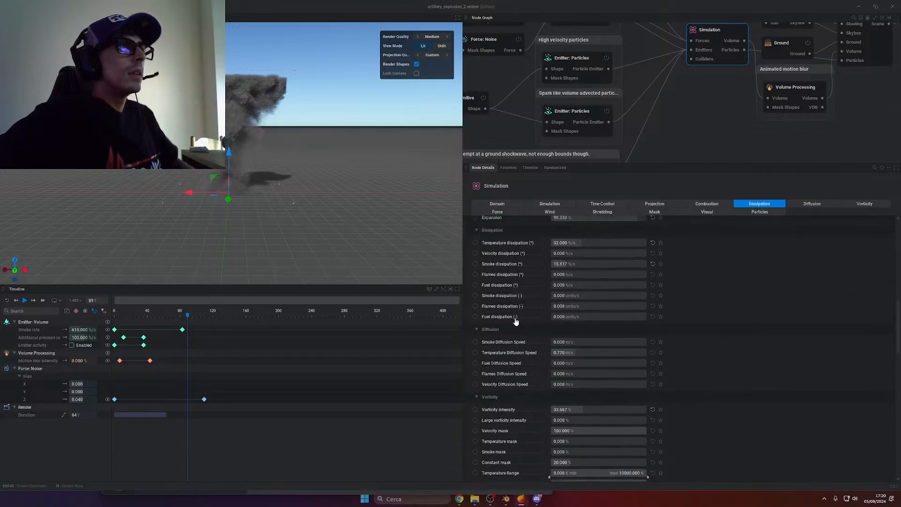
# Check the high velocity particle emitter's emission and transform settings, and return to the Simulation node
pyautogui.click(572, 57)
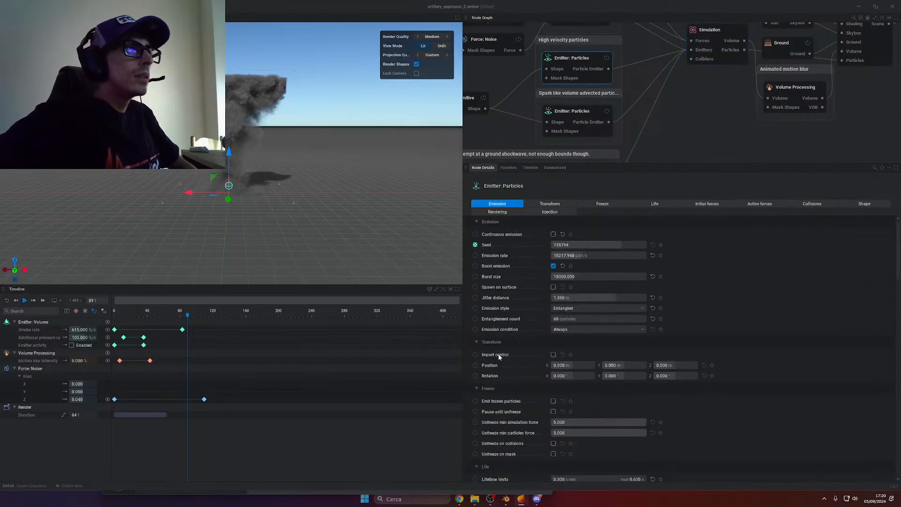
pyautogui.click(572, 205)
pyautogui.scroll(4, 511, 305)
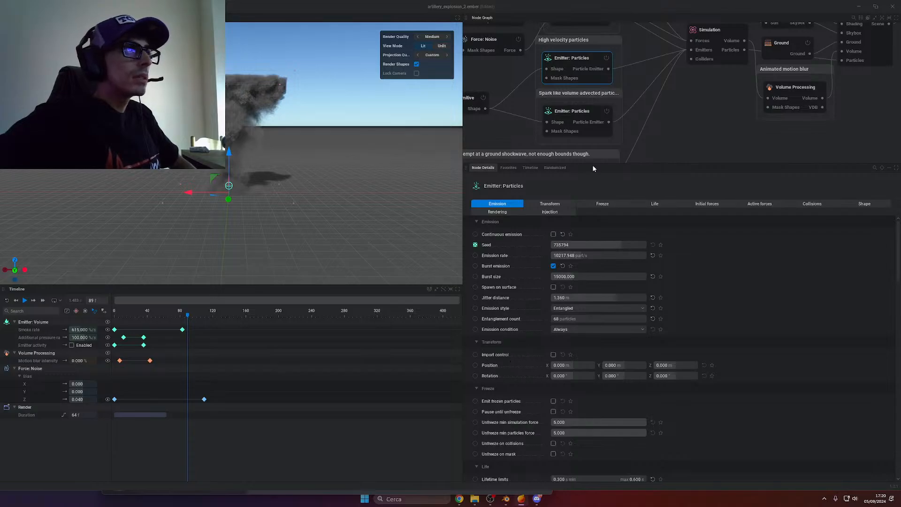
pyautogui.moveTo(663, 145); pyautogui.dragTo(651, 164, button='middle')
pyautogui.click(708, 61)
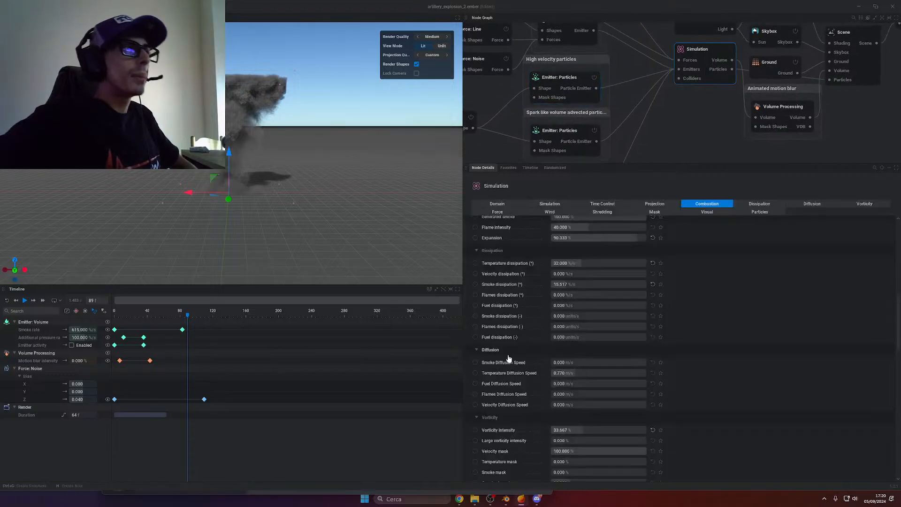
# Look over the Simulation node's parameters again, from the domain and simulation mode down to dissipation, diffusion and vorticity
pyautogui.scroll(-1, 505, 352)
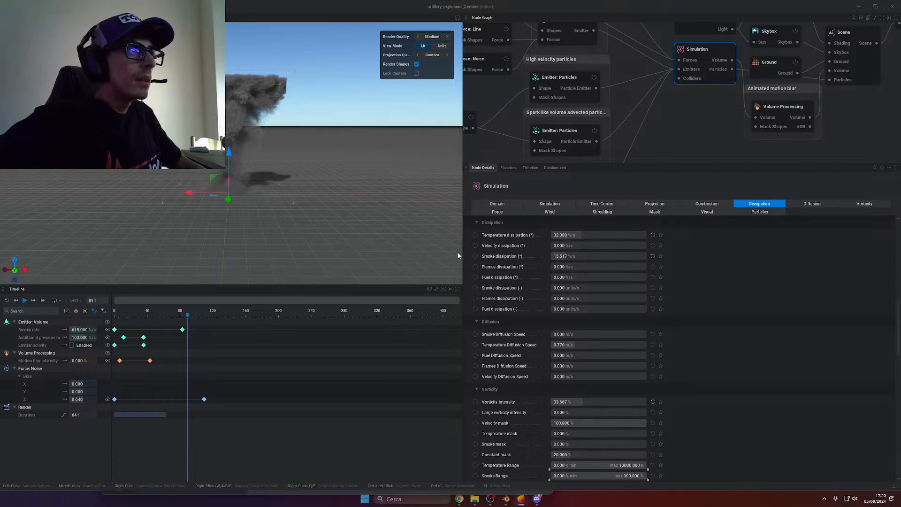
pyautogui.scroll(3, 500, 289)
pyautogui.scroll(6, 489, 295)
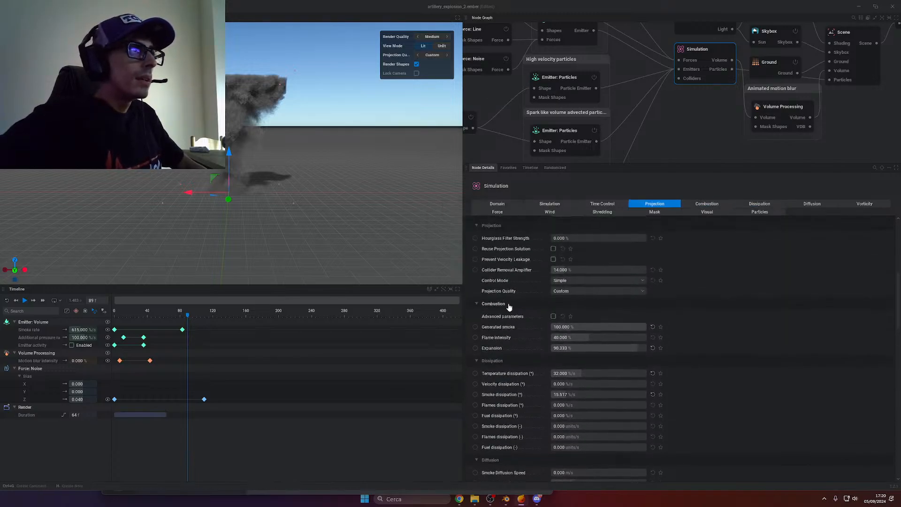
pyautogui.scroll(7, 501, 295)
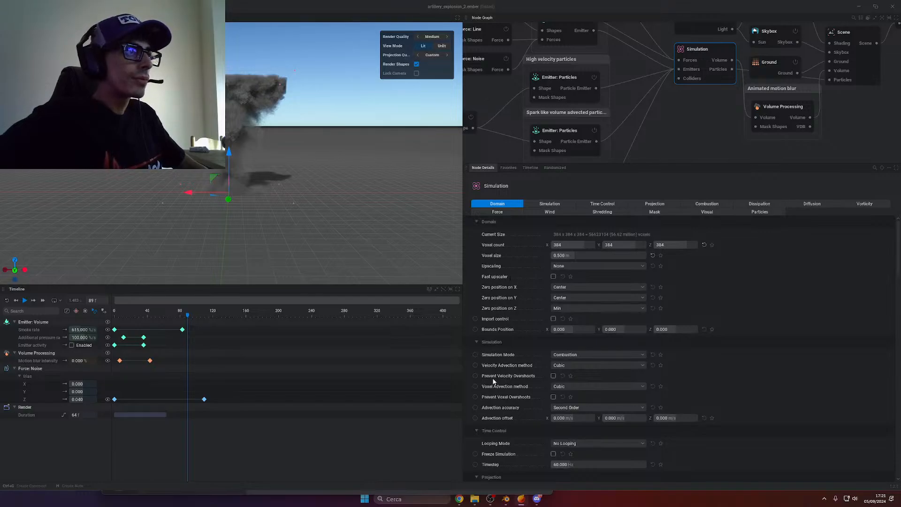
pyautogui.scroll(-3, 493, 380)
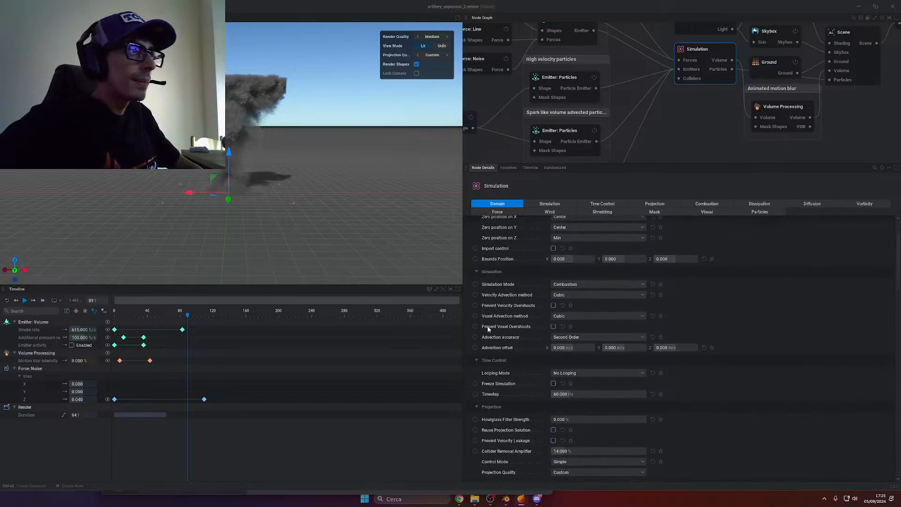
pyautogui.scroll(-2, 478, 324)
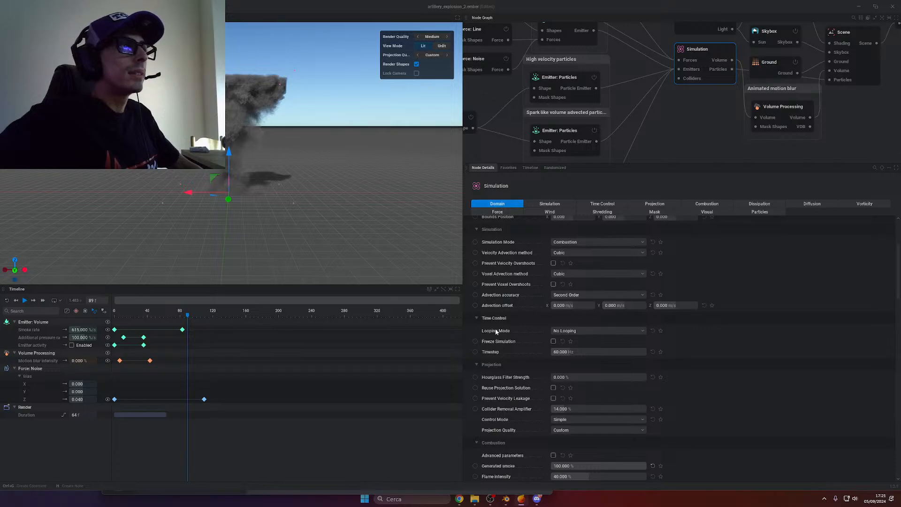
pyautogui.scroll(-6, 496, 352)
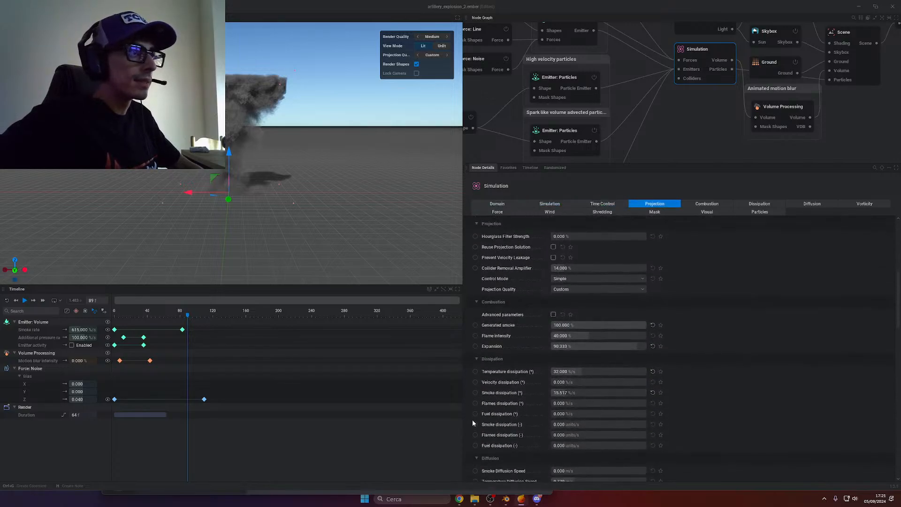
pyautogui.scroll(-4, 473, 418)
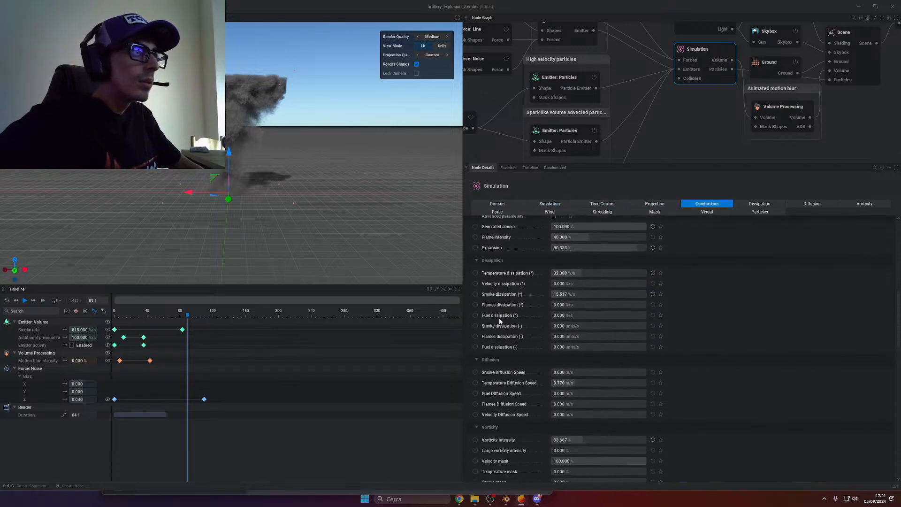
pyautogui.scroll(-3, 492, 311)
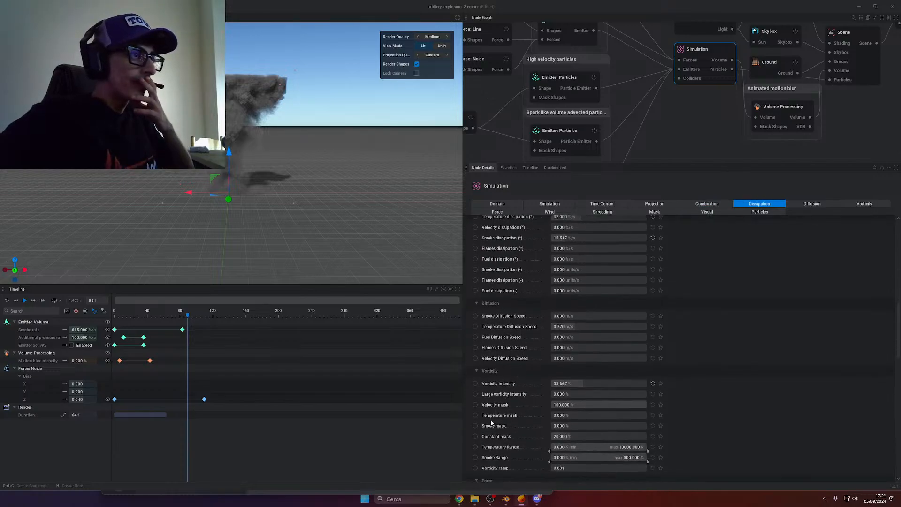
# Set the Simulation node's buoyancy force to 9.333% of gravity per 1000 K
pyautogui.scroll(-4, 491, 422)
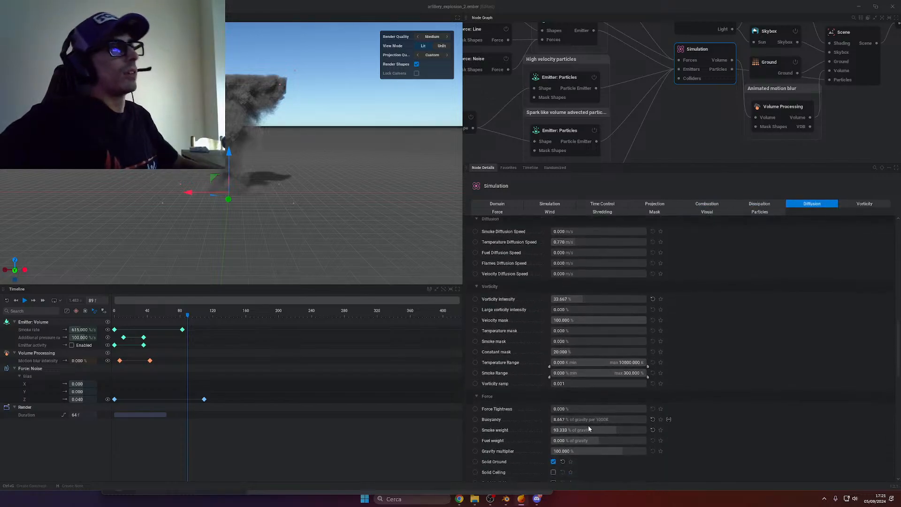
pyautogui.moveTo(573, 420); pyautogui.dragTo(578, 420)
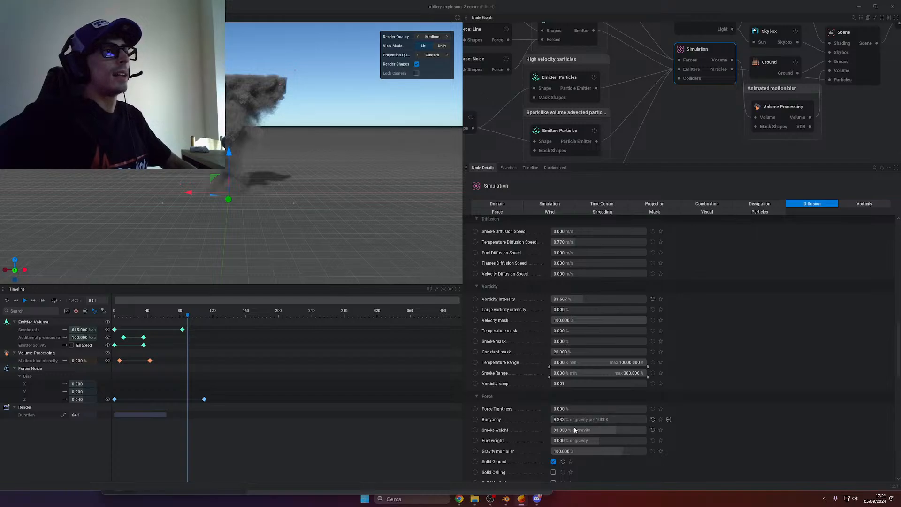
pyautogui.scroll(-2, 574, 425)
pyautogui.scroll(1, 580, 403)
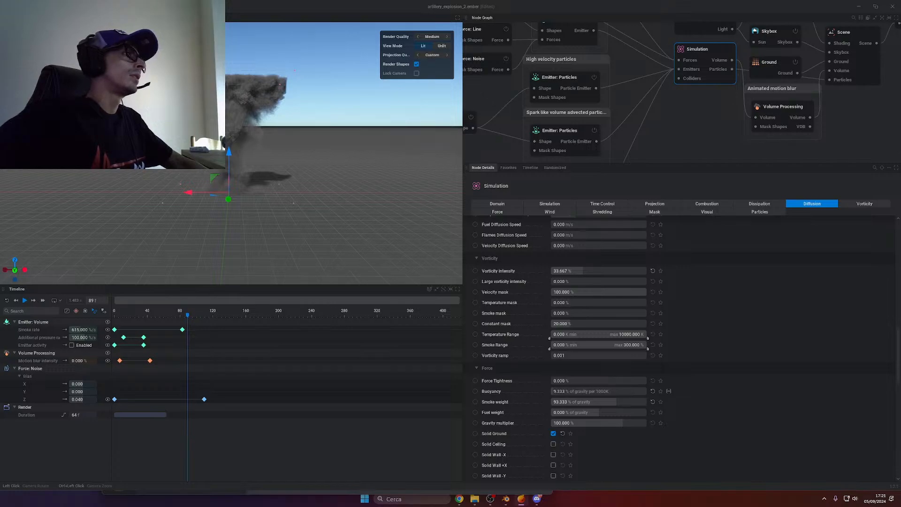
# Inspect the paused smoke column up close from several camera angles
pyautogui.moveTo(249, 214); pyautogui.dragTo(249, 235)
pyautogui.scroll(5, 256, 241)
pyautogui.scroll(-1, 256, 244)
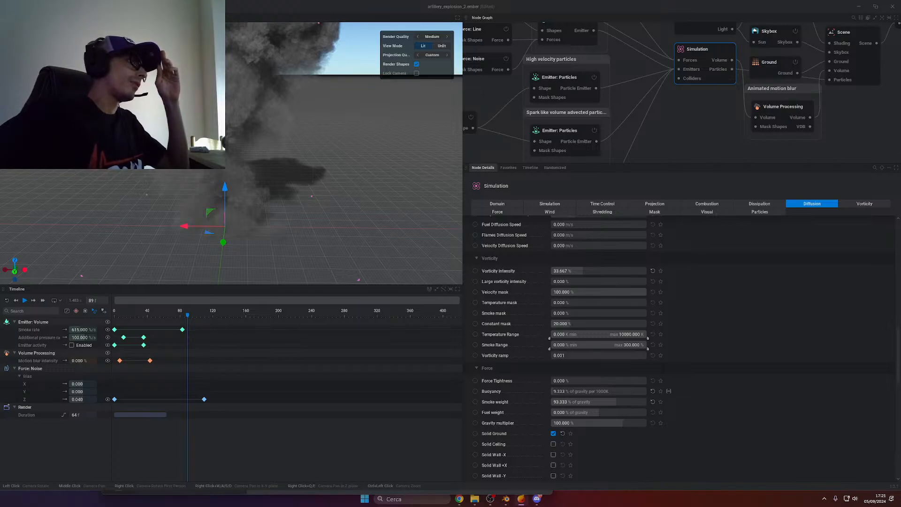
pyautogui.moveTo(180, 134); pyautogui.dragTo(202, 108)
pyautogui.moveTo(286, 71)
pyautogui.mouseDown()
pyautogui.moveTo(281, 78)
pyautogui.moveTo(298, 68)
pyautogui.moveTo(286, 70)
pyautogui.mouseUp()
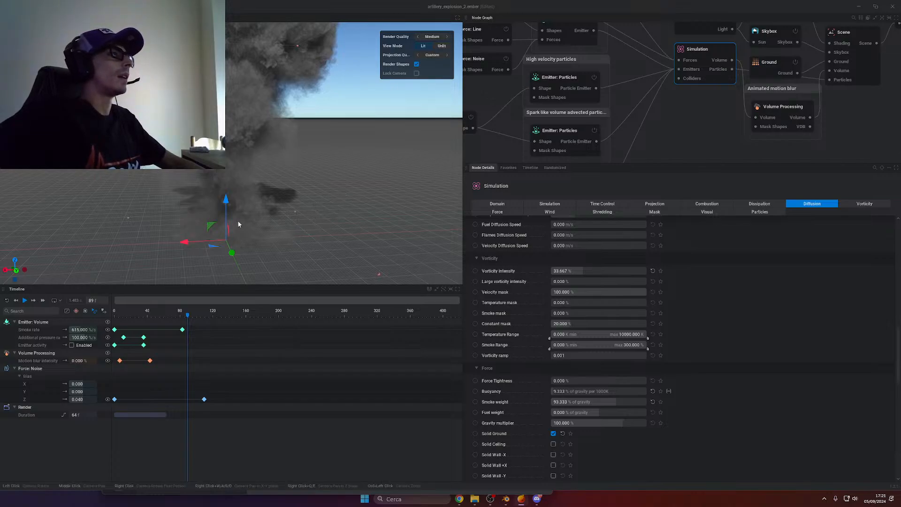
# Replay the explosion from the start and pause it at frame 67 to observe the smoke
pyautogui.moveTo(156, 311); pyautogui.dragTo(22, 309)
pyautogui.click(25, 301)
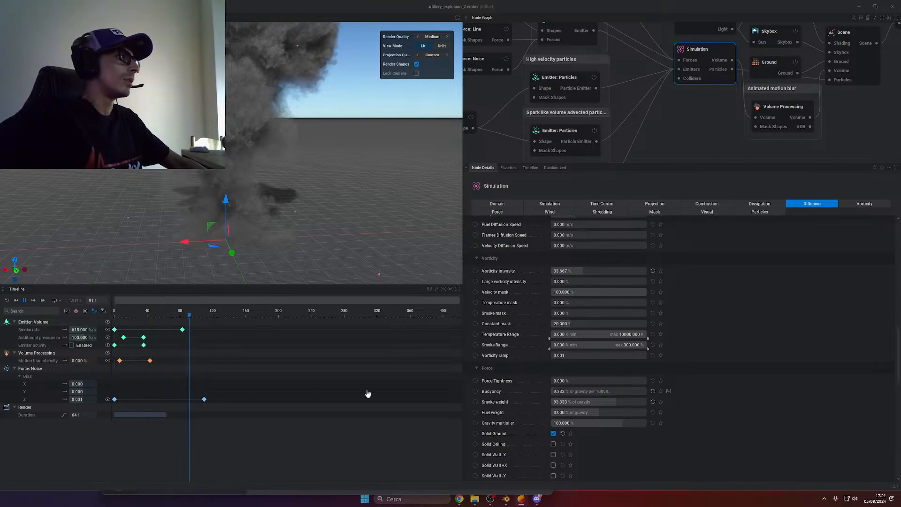
pyautogui.click(7, 299)
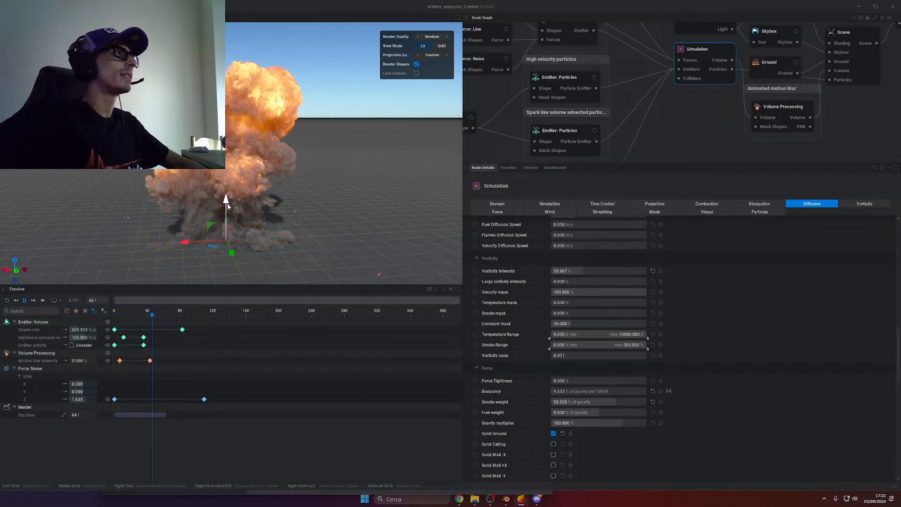
pyautogui.click(24, 300)
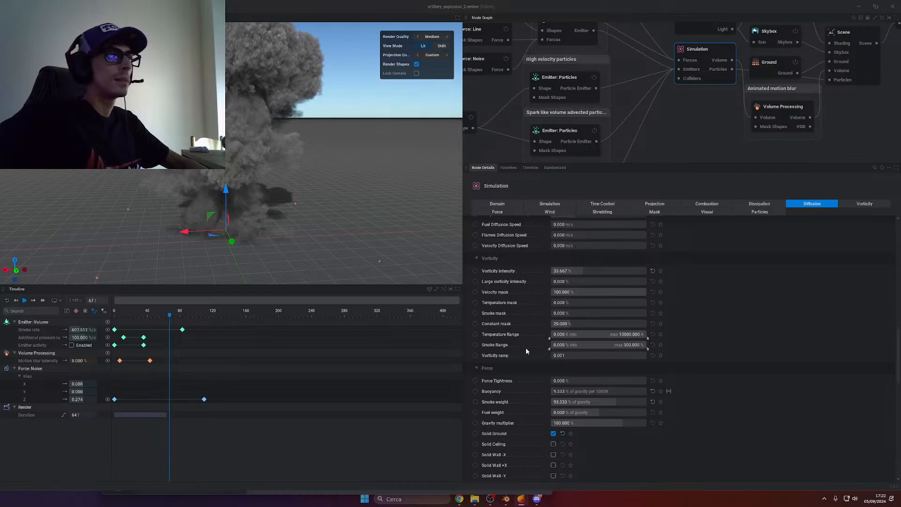
# Set the Simulation node's buoyancy to 292% of gravity per 1000 K and replay the explosion from the start
pyautogui.moveTo(567, 391)
pyautogui.mouseDown()
pyautogui.moveTo(605, 391)
pyautogui.moveTo(567, 397)
pyautogui.mouseUp()
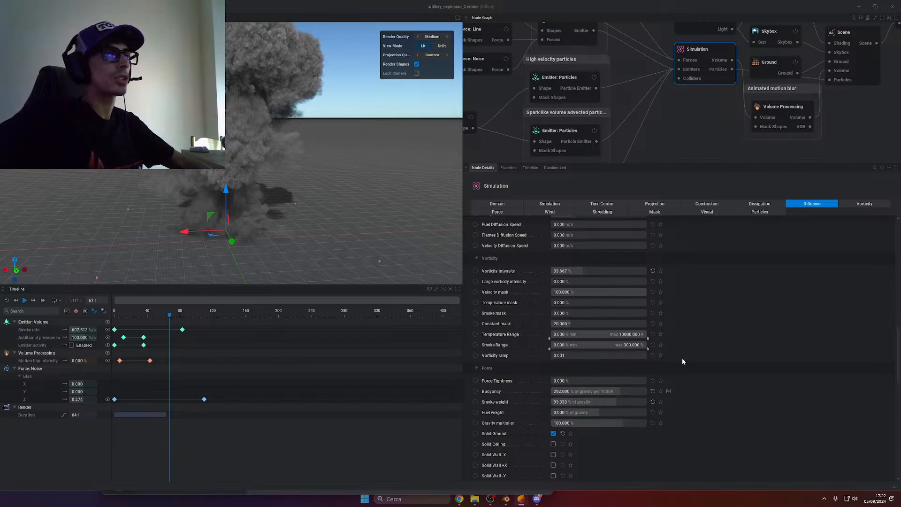
pyautogui.click(7, 302)
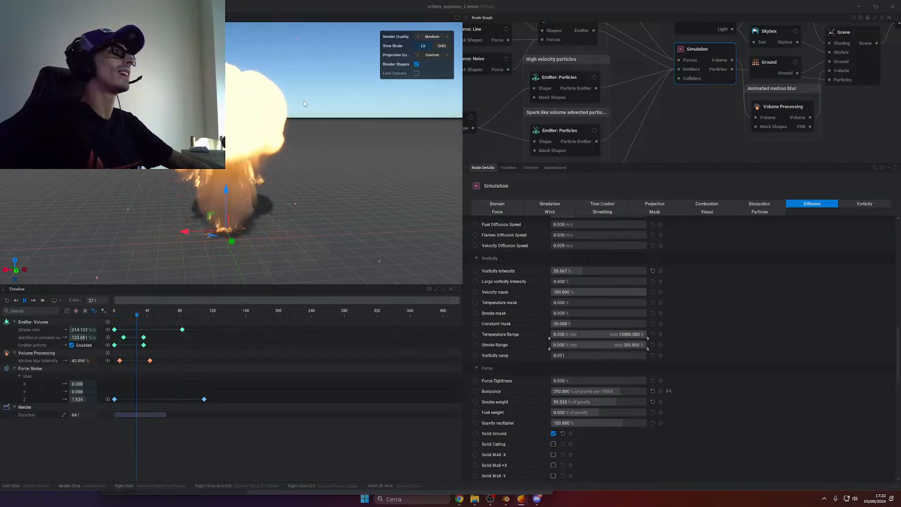
pyautogui.moveTo(304, 104); pyautogui.dragTo(302, 51)
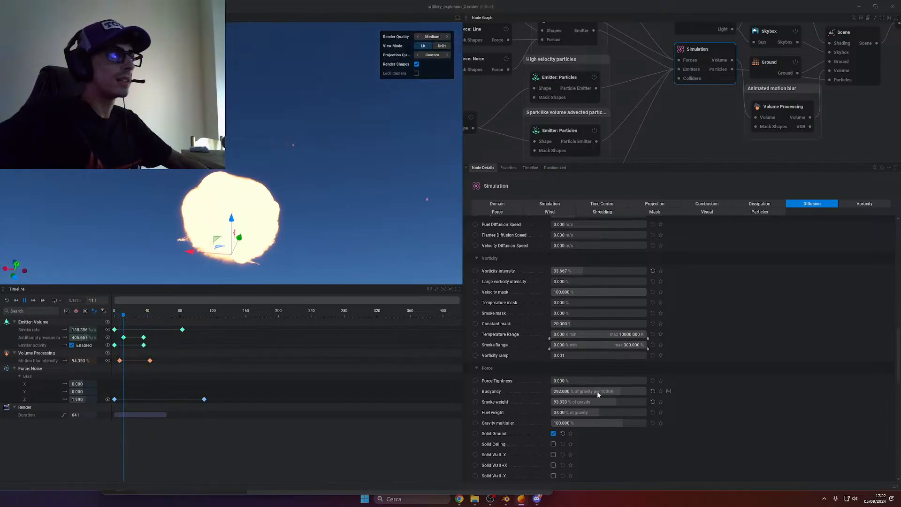
# Pause playback and set both the buoyancy force and the combustion expansion of the Simulation node to 0%
pyautogui.click(25, 301)
pyautogui.scroll(6, 577, 263)
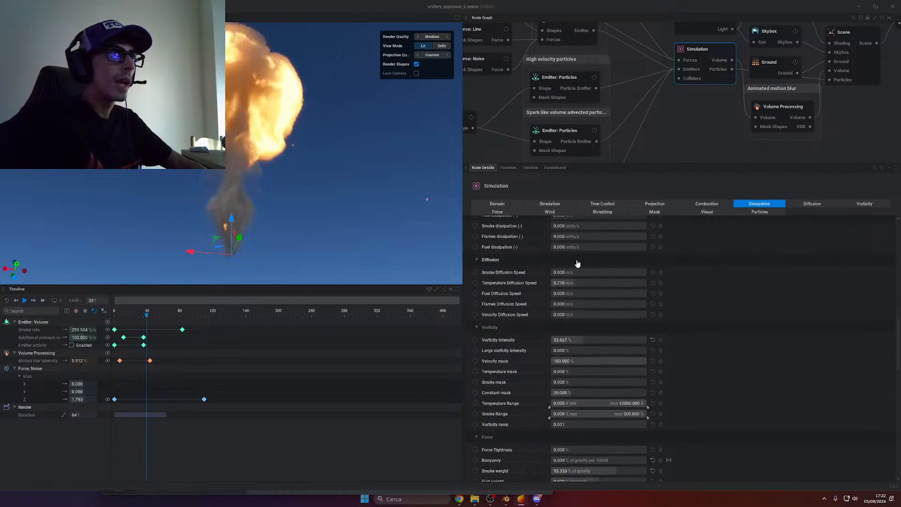
pyautogui.scroll(3, 588, 330)
pyautogui.moveTo(603, 416); pyautogui.dragTo(532, 416)
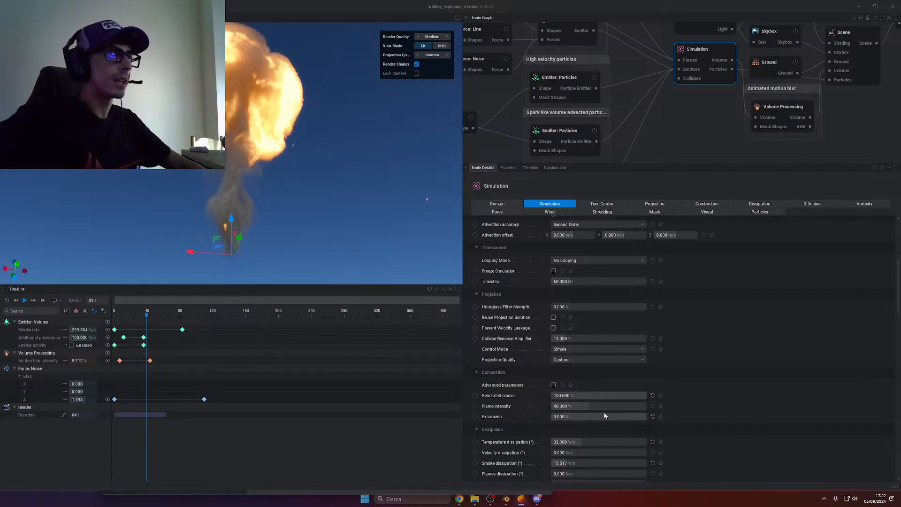
# Replay the explosion from the start and observe the fireball and smoke column from different camera angles
pyautogui.moveTo(346, 141); pyautogui.dragTo(335, 200)
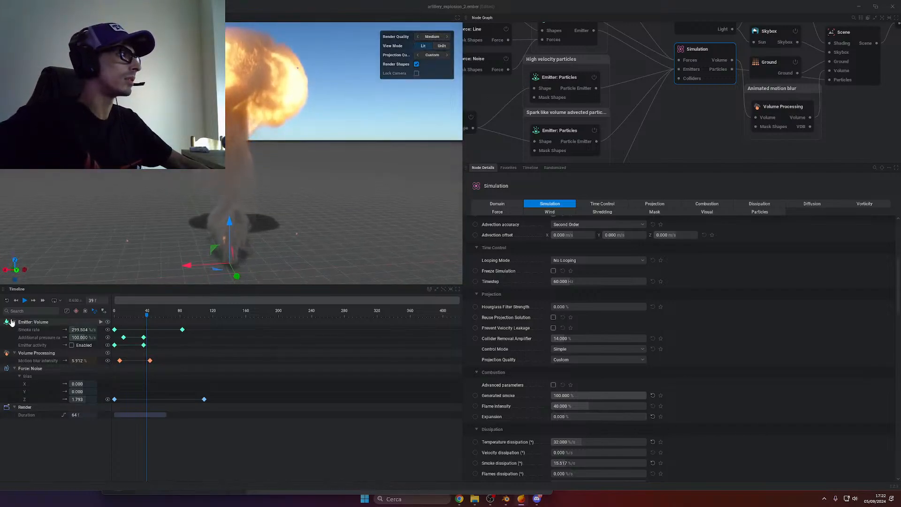
pyautogui.click(6, 301)
pyautogui.click(25, 300)
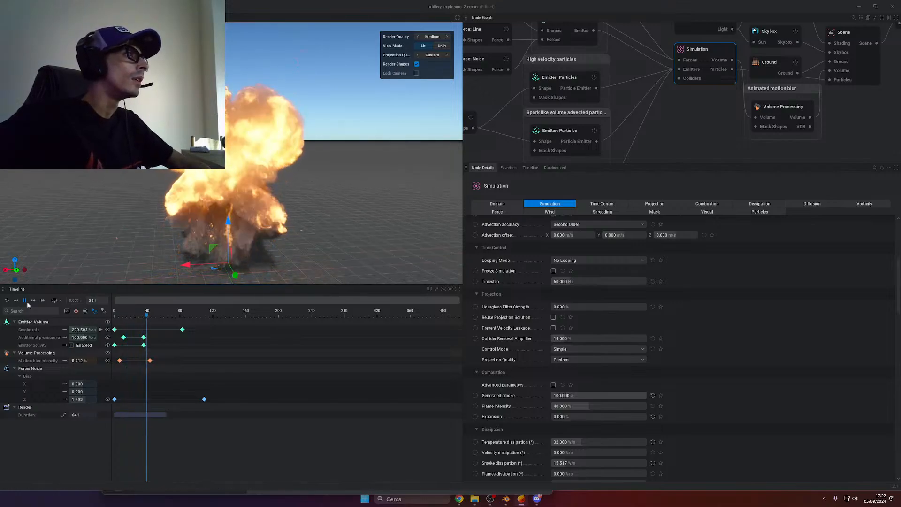
pyautogui.moveTo(197, 207); pyautogui.dragTo(328, 167)
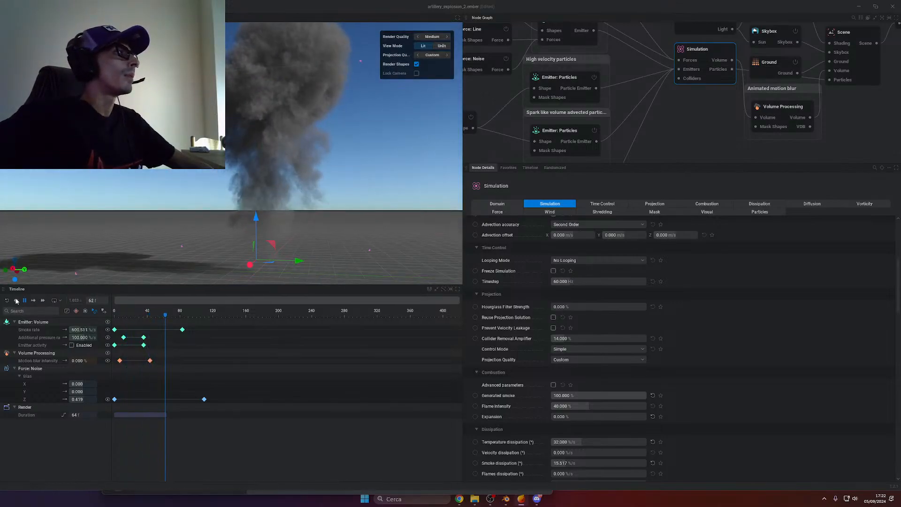
pyautogui.moveTo(236, 217); pyautogui.dragTo(226, 233)
# Reset the simulation to frame 0 and review the Simulation node's combustion, dissipation, diffusion, vorticity and force parameters
pyautogui.click(7, 301)
pyautogui.moveTo(201, 256); pyautogui.dragTo(200, 242, button='middle')
pyautogui.scroll(-3, 710, 382)
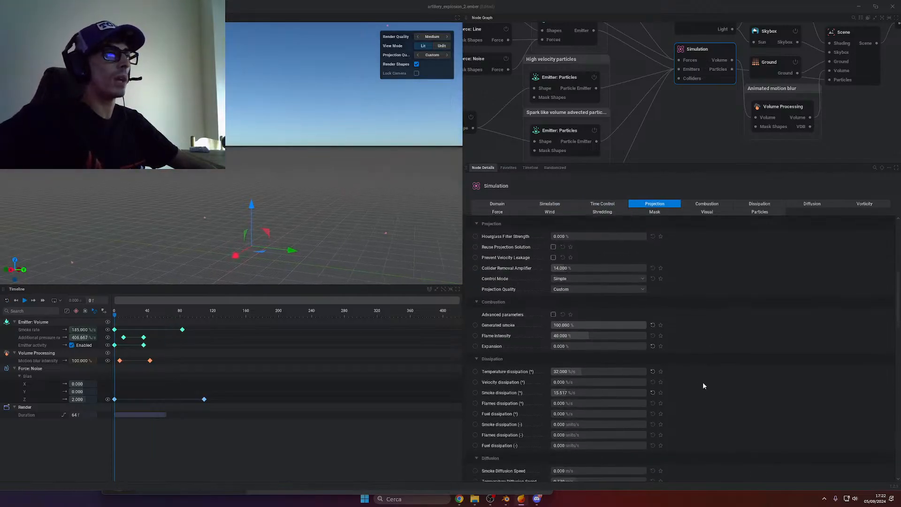
pyautogui.scroll(-9, 573, 401)
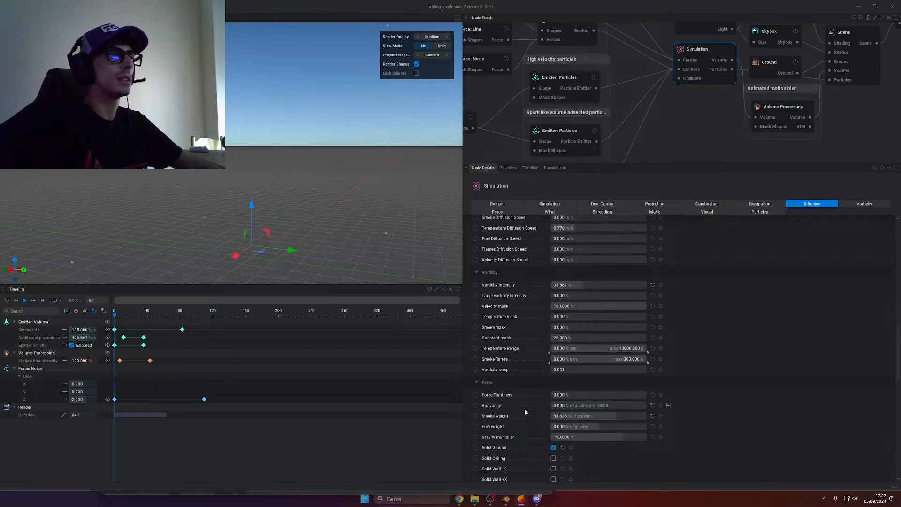
pyautogui.scroll(3, 657, 337)
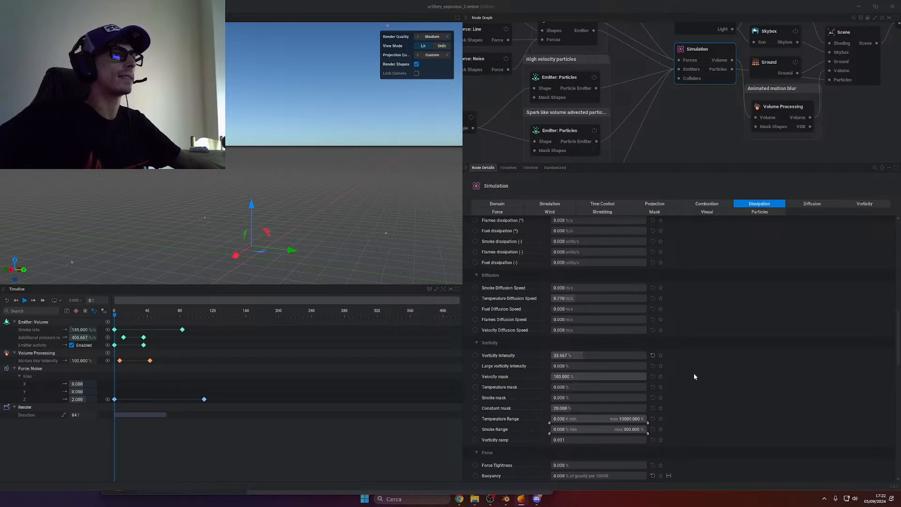
# Play the explosion through to frame 94, pause it and examine the remaining smoke from another angle
pyautogui.click(24, 302)
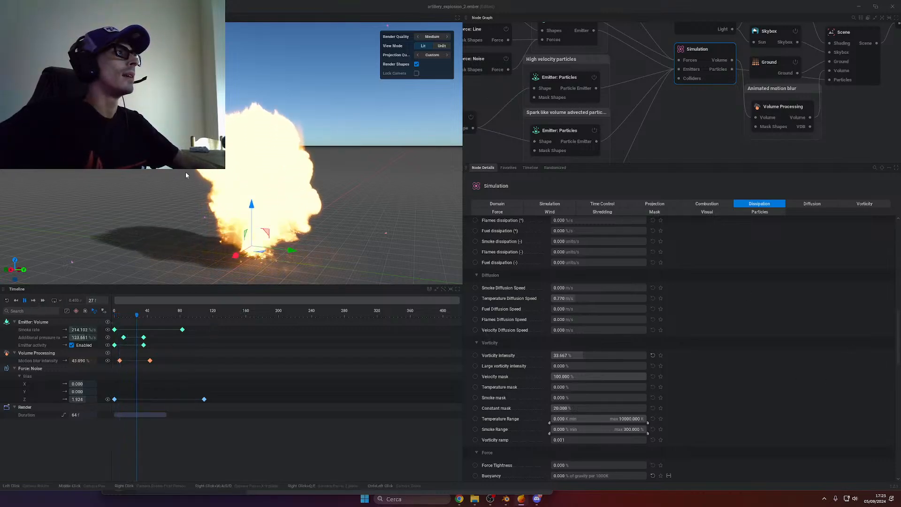
pyautogui.moveTo(192, 206); pyautogui.dragTo(193, 182)
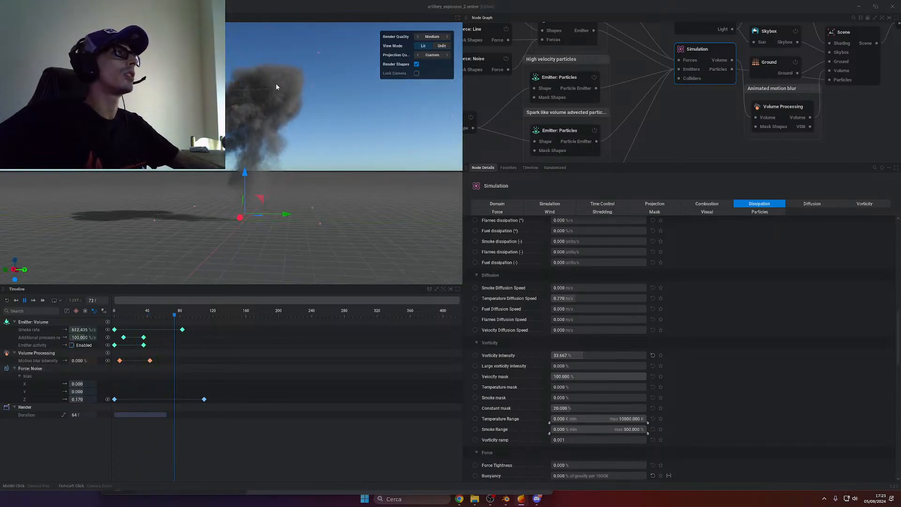
pyautogui.click(26, 303)
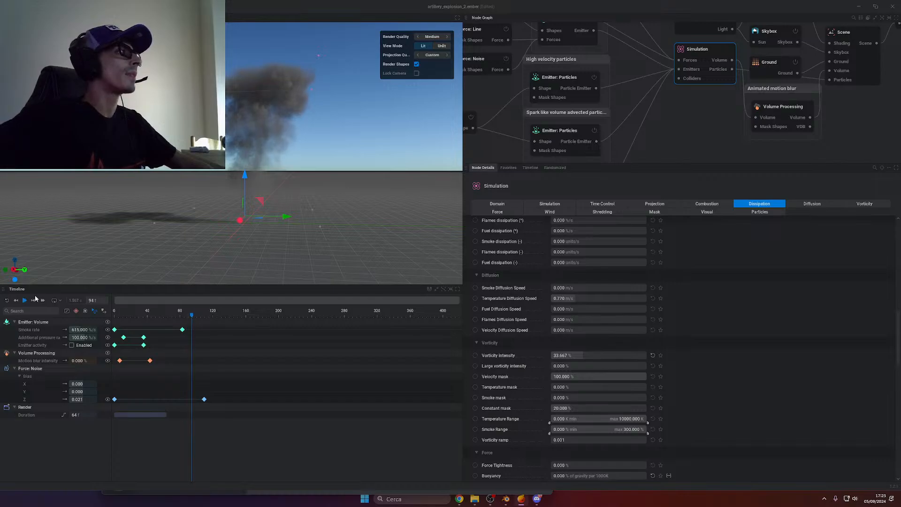
pyautogui.moveTo(203, 179); pyautogui.dragTo(257, 182)
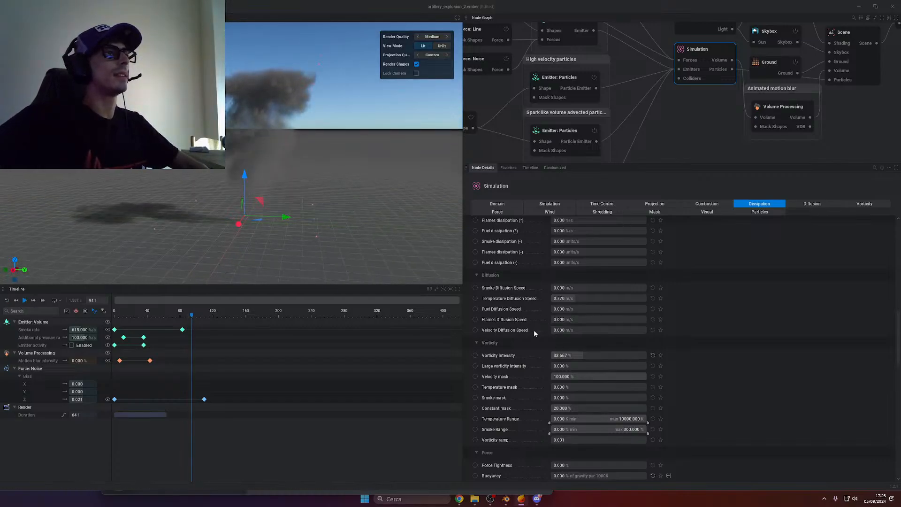
# Set the Simulation node's buoyancy to 400% of gravity per 1000 K and its combustion expansion to 100%
pyautogui.scroll(-3, 666, 400)
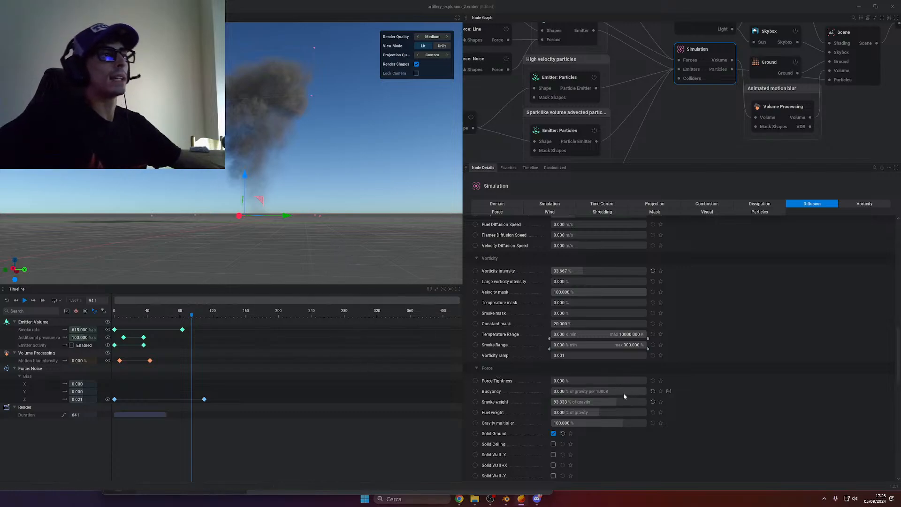
pyautogui.moveTo(576, 392); pyautogui.dragTo(645, 392)
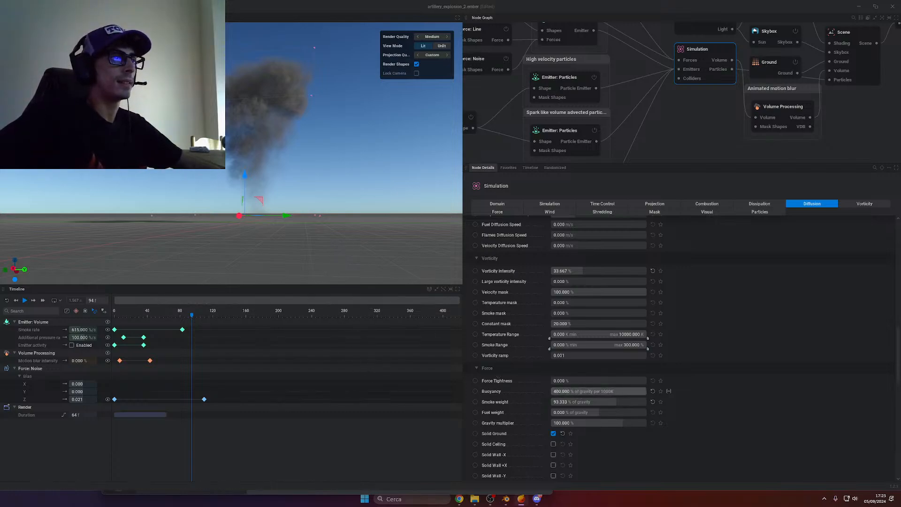
pyautogui.scroll(2, 583, 339)
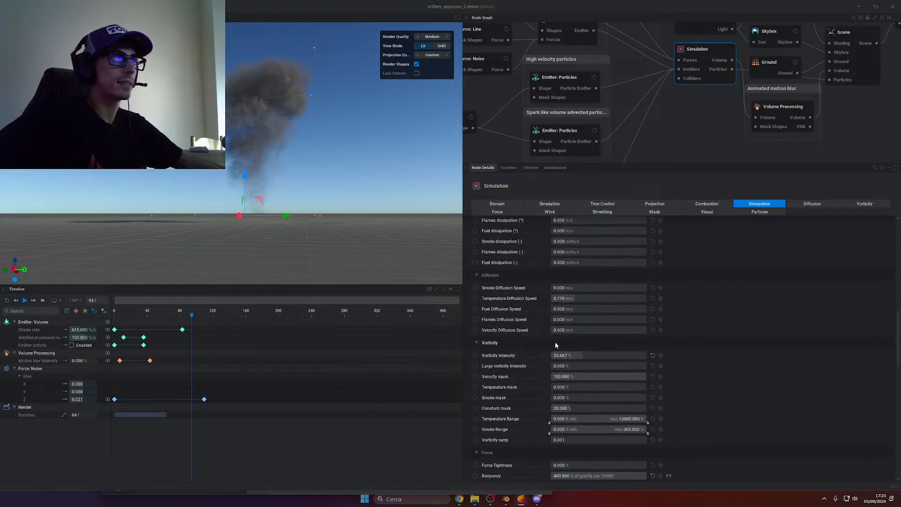
pyautogui.scroll(4, 555, 345)
pyautogui.moveTo(564, 318); pyautogui.dragTo(646, 318)
# Replay the explosion from the start, pause it at frame 61 and review the diffusion, vorticity and force parameters
pyautogui.click(6, 300)
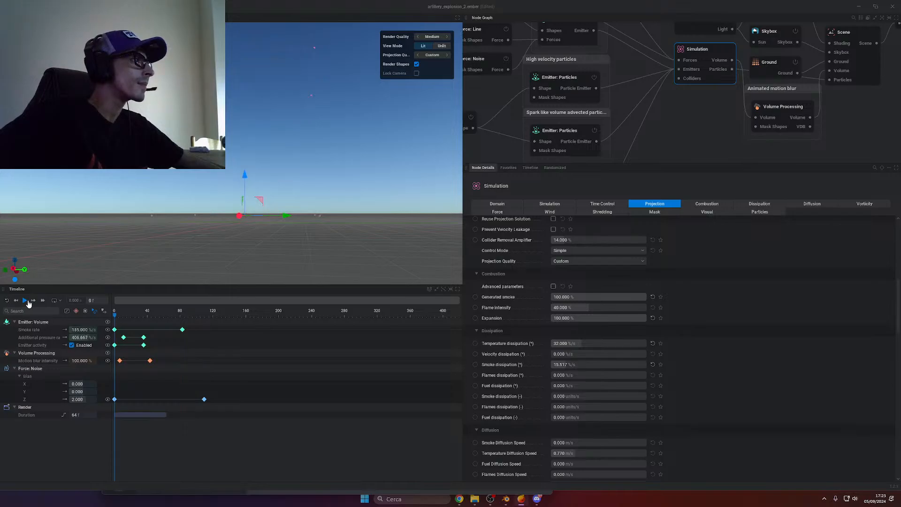
pyautogui.click(25, 300)
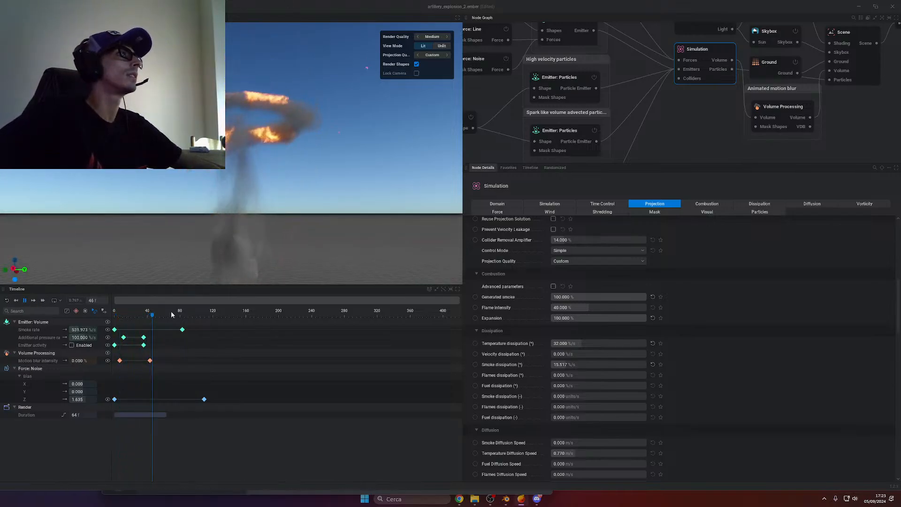
pyautogui.click(25, 301)
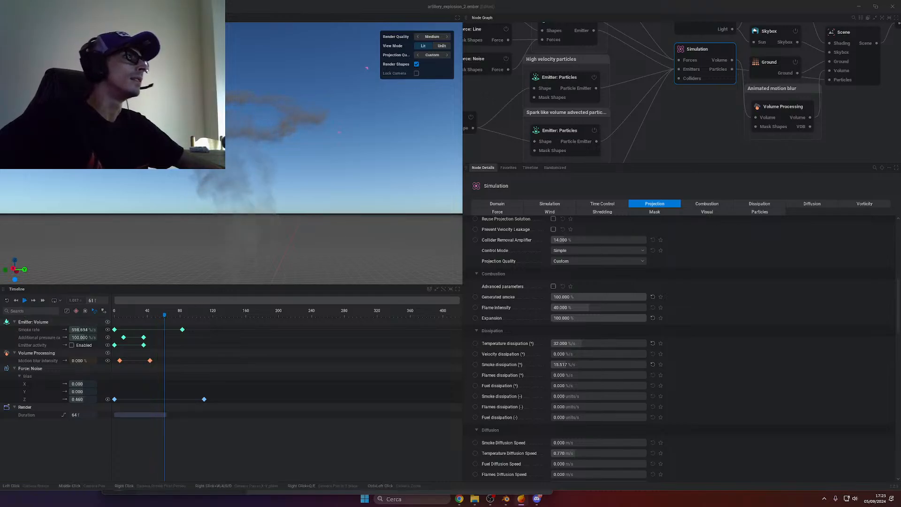
pyautogui.scroll(-3, 584, 408)
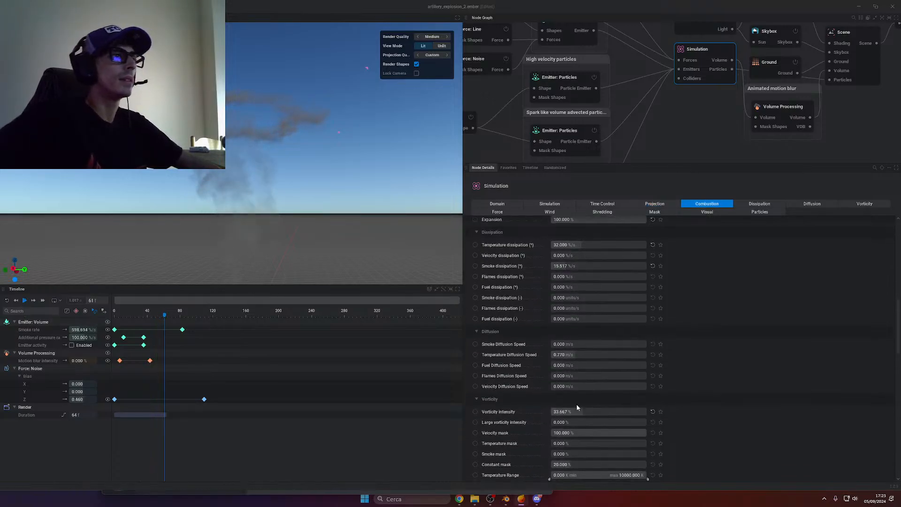
pyautogui.scroll(-2, 577, 465)
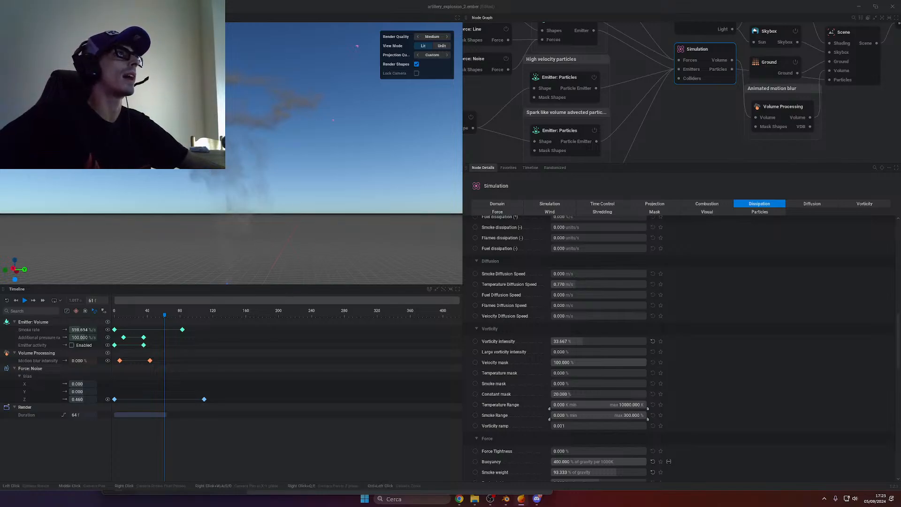
# Inspect the paused smoke ring and the thin column beneath it from several camera angles and distances
pyautogui.moveTo(285, 157)
pyautogui.mouseDown()
pyautogui.moveTo(282, 188)
pyautogui.moveTo(285, 96)
pyautogui.moveTo(263, 126)
pyautogui.moveTo(270, 111)
pyautogui.moveTo(280, 147)
pyautogui.mouseUp()
pyautogui.scroll(5, 281, 147)
pyautogui.moveTo(260, 137); pyautogui.dragTo(265, 117, button='middle')
pyautogui.moveTo(313, 221); pyautogui.dragTo(313, 187, button='middle')
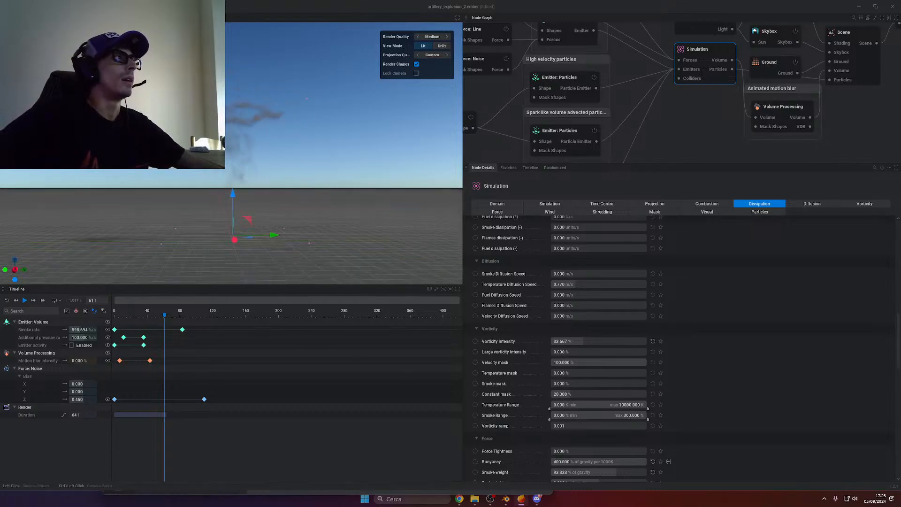
pyautogui.moveTo(300, 160); pyautogui.dragTo(297, 188)
pyautogui.moveTo(321, 120); pyautogui.dragTo(318, 147)
pyautogui.moveTo(318, 146); pyautogui.dragTo(318, 190, button='middle')
pyautogui.moveTo(318, 190)
pyautogui.mouseDown()
pyautogui.moveTo(317, 134)
pyautogui.moveTo(312, 197)
pyautogui.mouseUp()
pyautogui.scroll(-3, 311, 197)
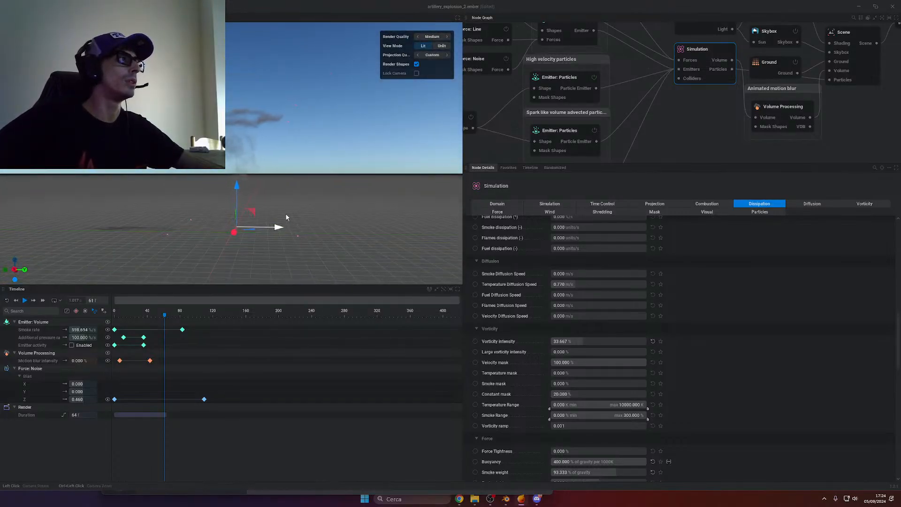
pyautogui.moveTo(300, 208); pyautogui.dragTo(334, 262)
pyautogui.scroll(-3, 327, 237)
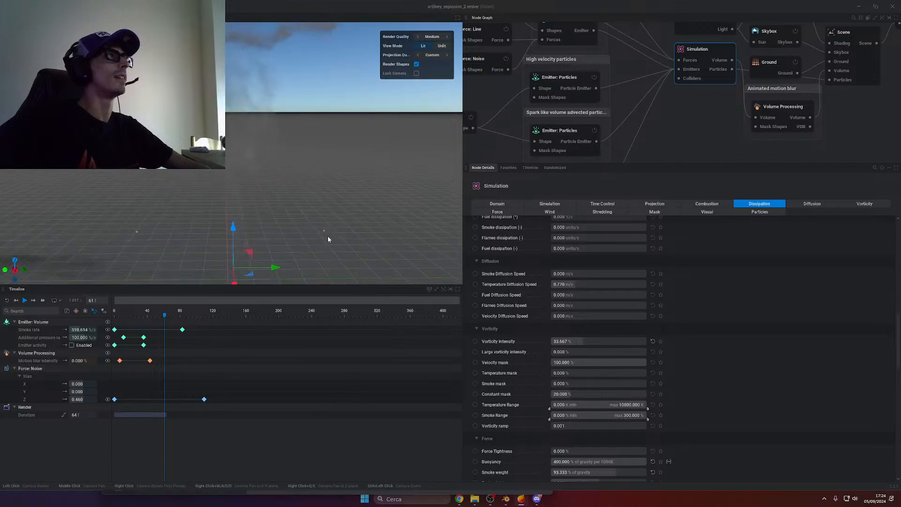
pyautogui.scroll(1, 326, 244)
pyautogui.moveTo(325, 245)
pyautogui.mouseDown()
pyautogui.moveTo(326, 230)
pyautogui.moveTo(349, 259)
pyautogui.moveTo(333, 256)
pyautogui.mouseUp()
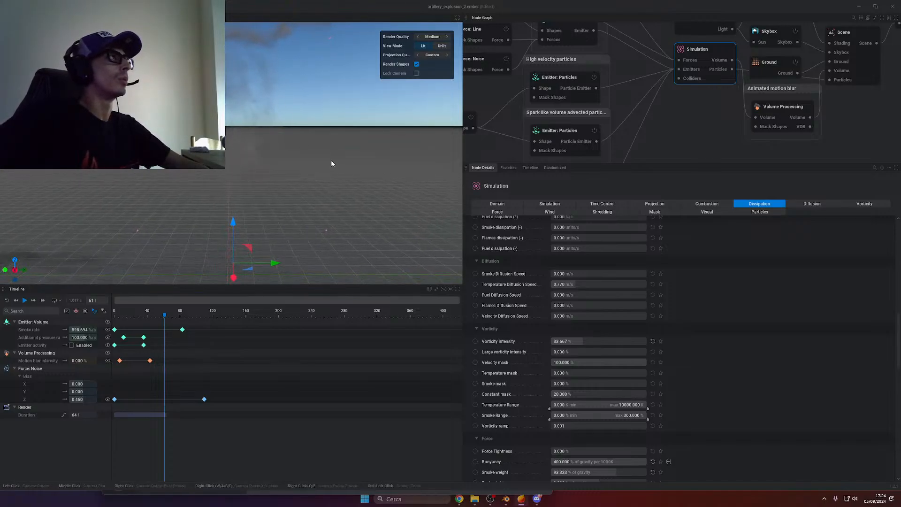
# Set the simulation's buoyancy to 96% and its fuel weight to 148.333% of gravity
pyautogui.scroll(-2, 276, 248)
pyautogui.scroll(2, 302, 233)
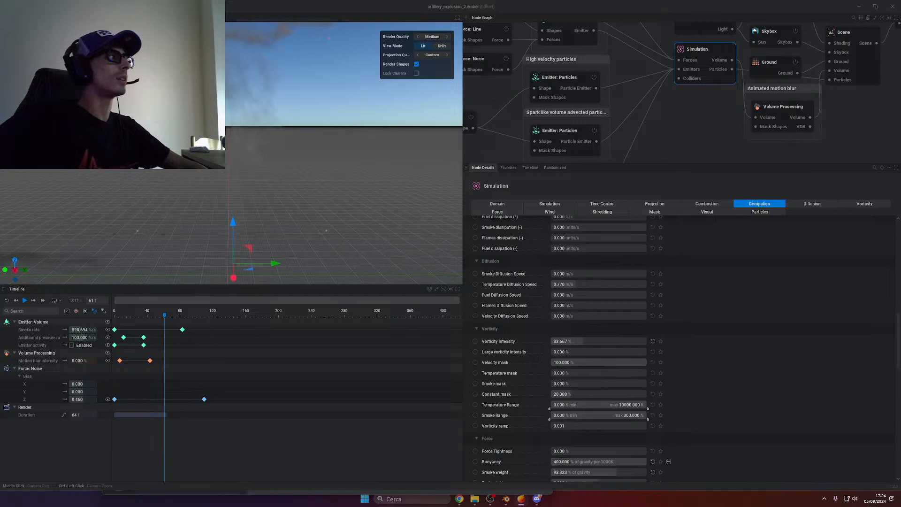
pyautogui.moveTo(301, 233); pyautogui.dragTo(263, 240)
pyautogui.scroll(-5, 264, 214)
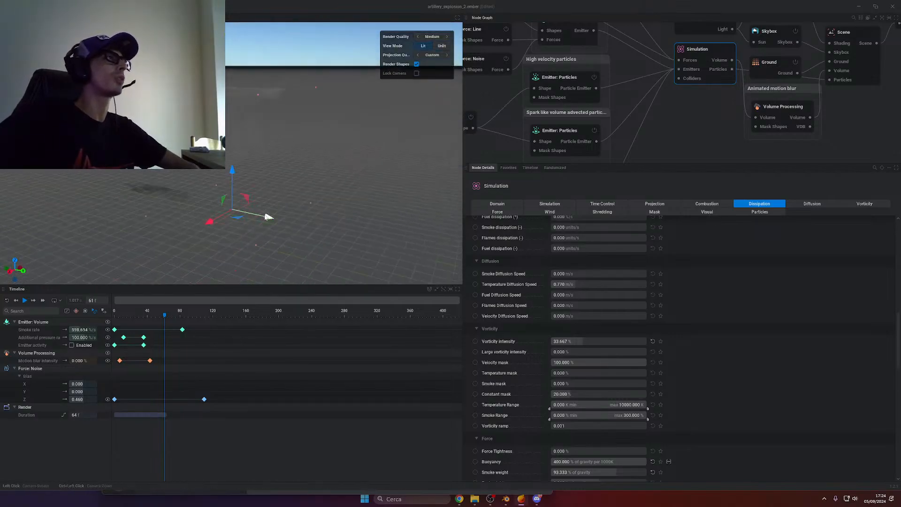
pyautogui.scroll(-4, 688, 154)
pyautogui.moveTo(700, 135); pyautogui.dragTo(692, 108)
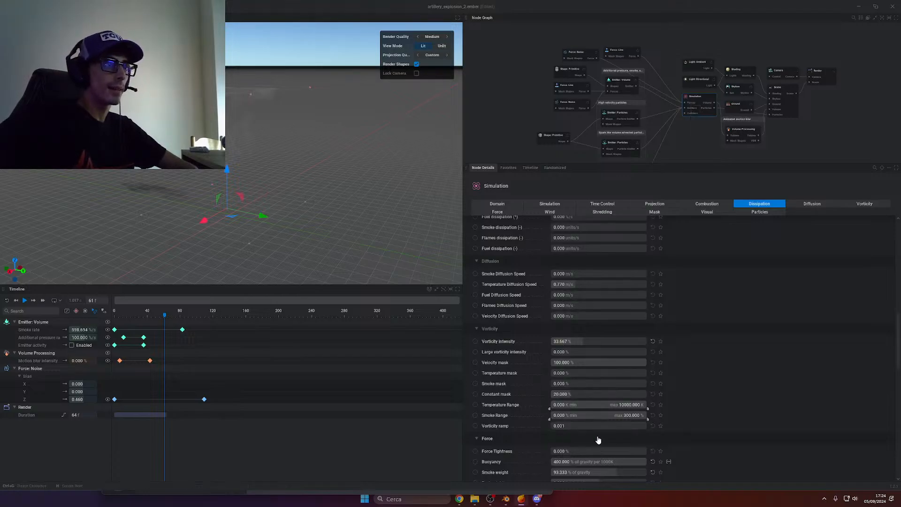
pyautogui.scroll(-3, 585, 440)
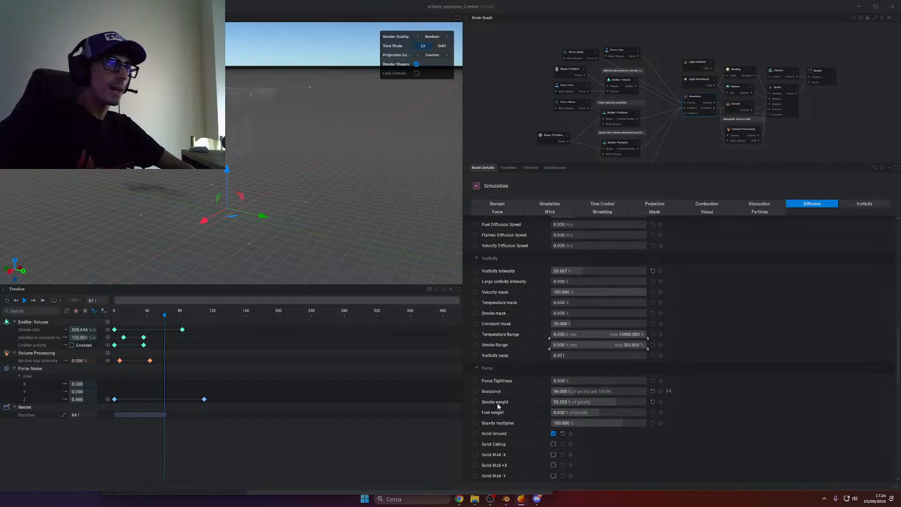
pyautogui.moveTo(559, 412); pyautogui.dragTo(622, 412)
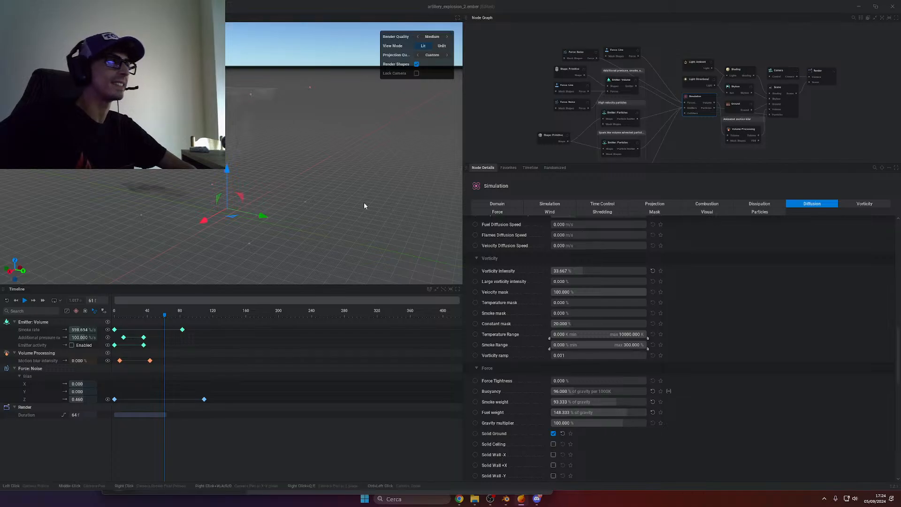
# Replay the simulation from its first frame and watch the whole explosion plume from ground level
pyautogui.click(7, 300)
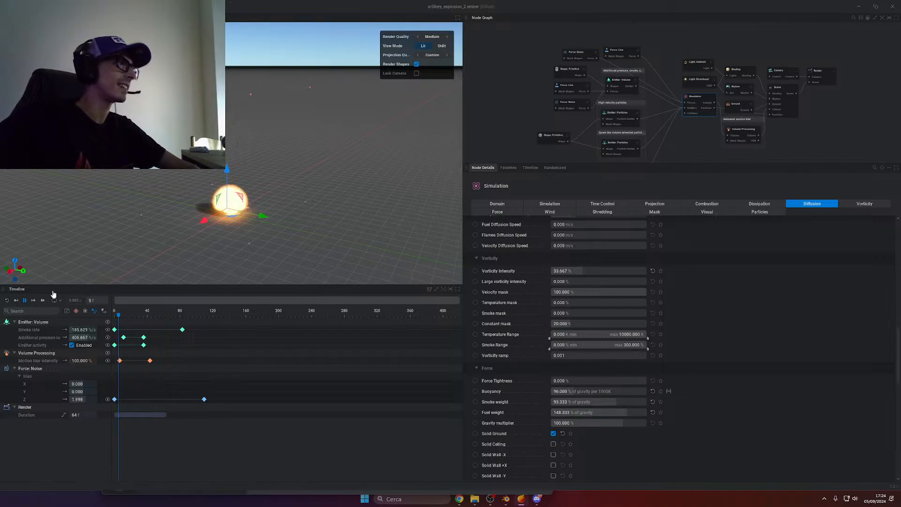
pyautogui.moveTo(202, 230); pyautogui.dragTo(206, 179)
pyautogui.moveTo(206, 164); pyautogui.dragTo(201, 181, button='middle')
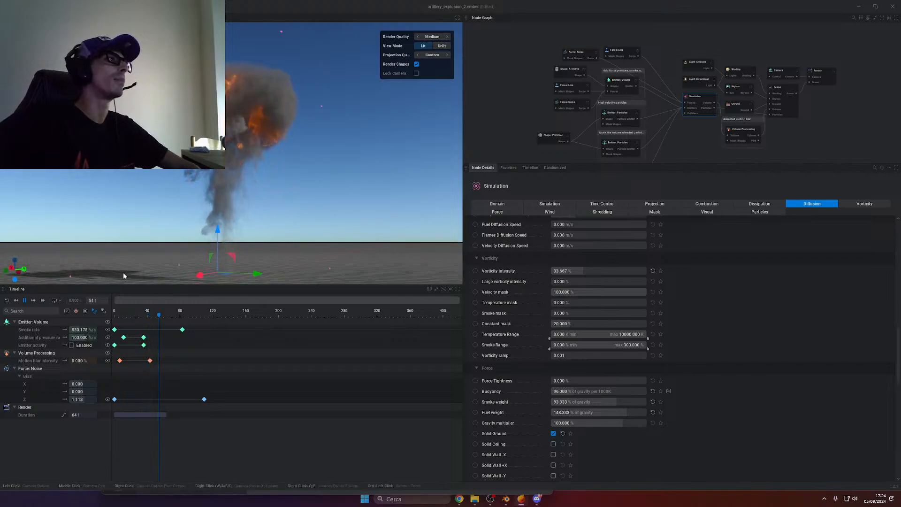
# Pause playback and set the simulation's buoyancy to 236%, smoke weight to 78.333% and expansion to 75.333%
pyautogui.click(25, 300)
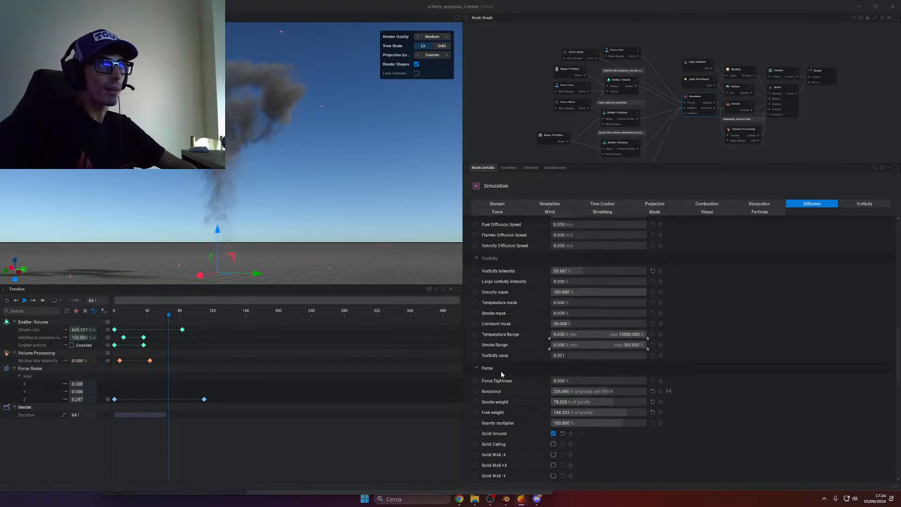
pyautogui.scroll(12, 570, 297)
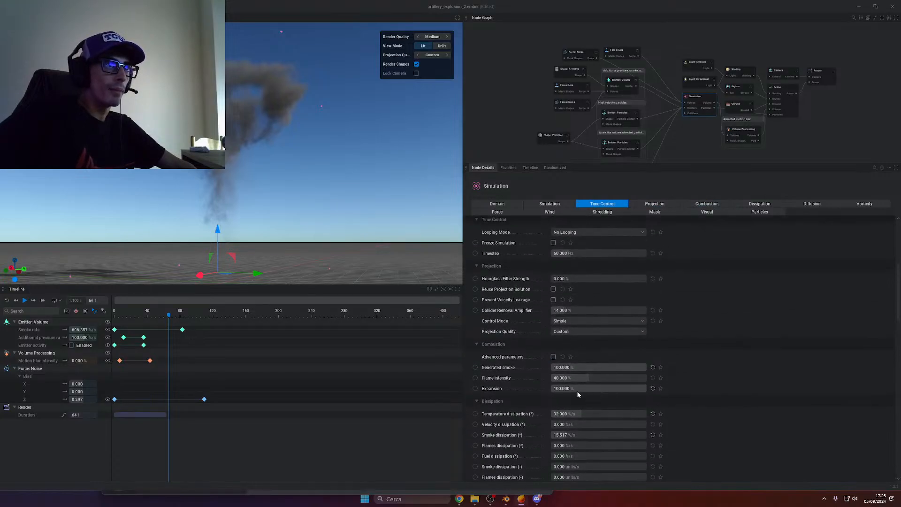
pyautogui.moveTo(621, 389); pyautogui.dragTo(622, 389)
# Restart the simulation, examine the fireball and ground smoke up close, and pause once the smoke has thinned out
pyautogui.click(6, 301)
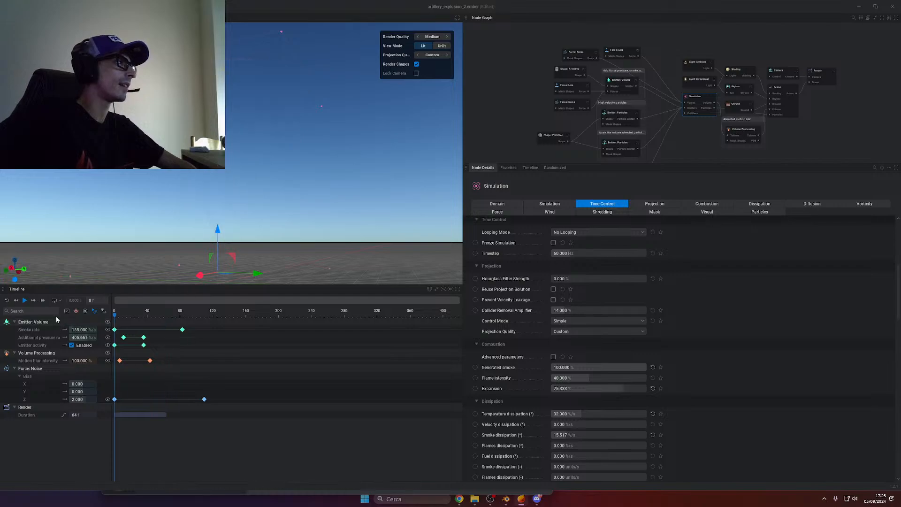
pyautogui.click(25, 301)
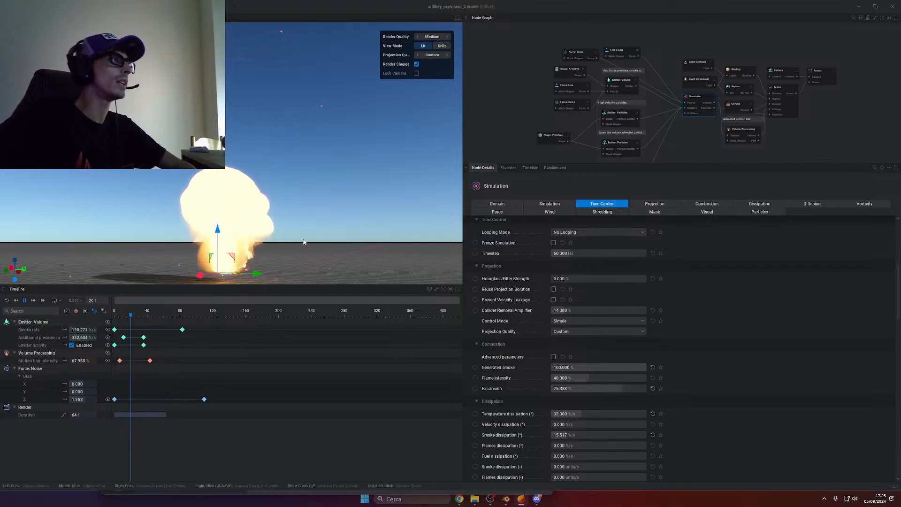
pyautogui.moveTo(140, 188); pyautogui.dragTo(268, 213)
pyautogui.scroll(4, 263, 202)
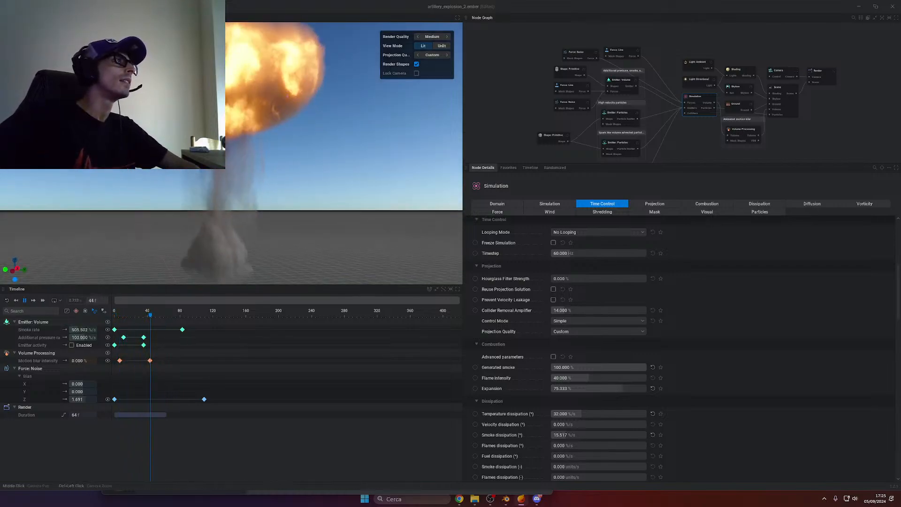
pyautogui.click(25, 300)
pyautogui.click(24, 303)
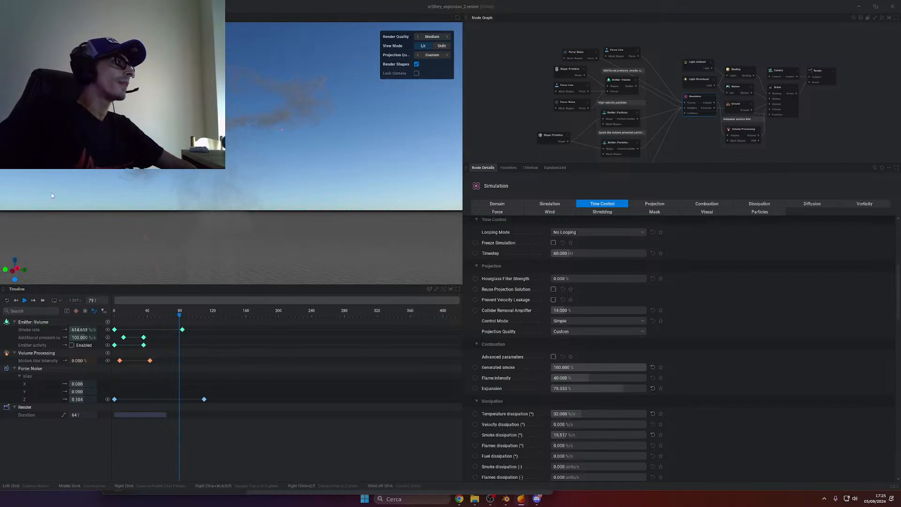
# Set the simulation's fuel weight to 221.667% of gravity
pyautogui.scroll(-4, 246, 122)
pyautogui.moveTo(245, 125); pyautogui.dragTo(217, 136)
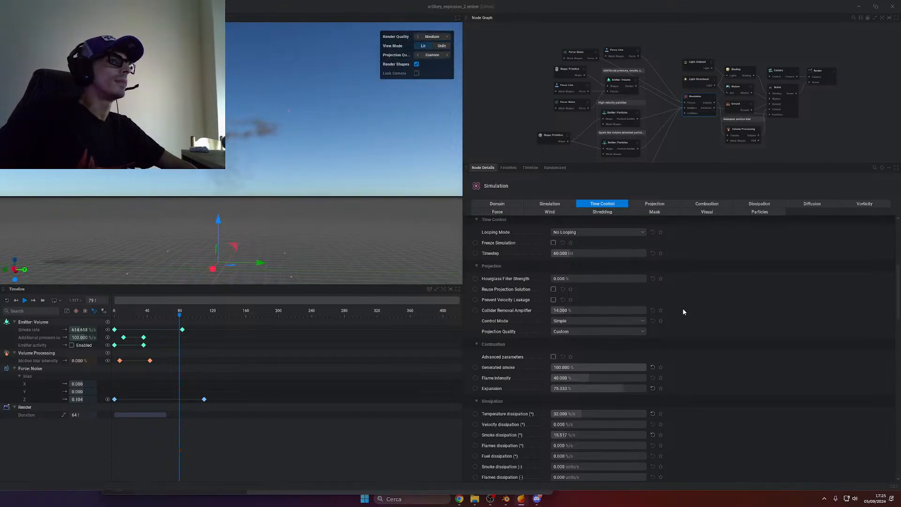
pyautogui.scroll(-2, 599, 355)
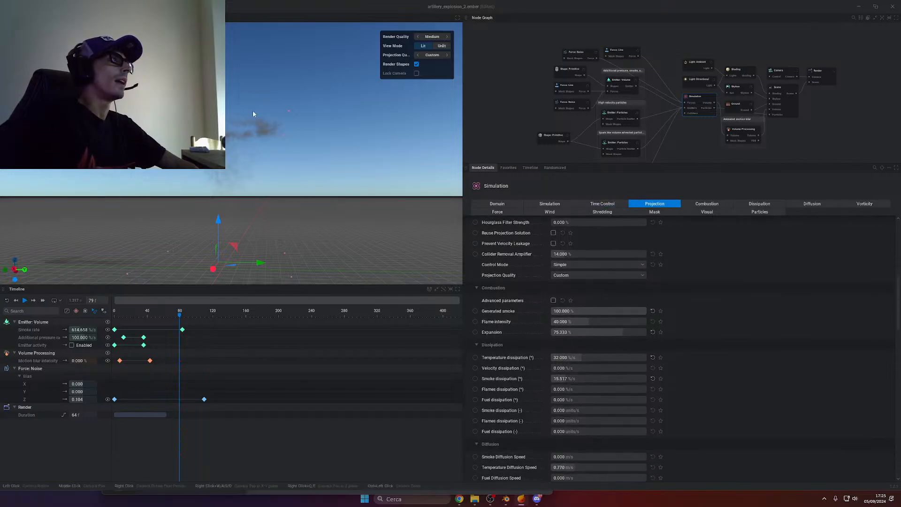
pyautogui.moveTo(252, 165); pyautogui.dragTo(256, 141)
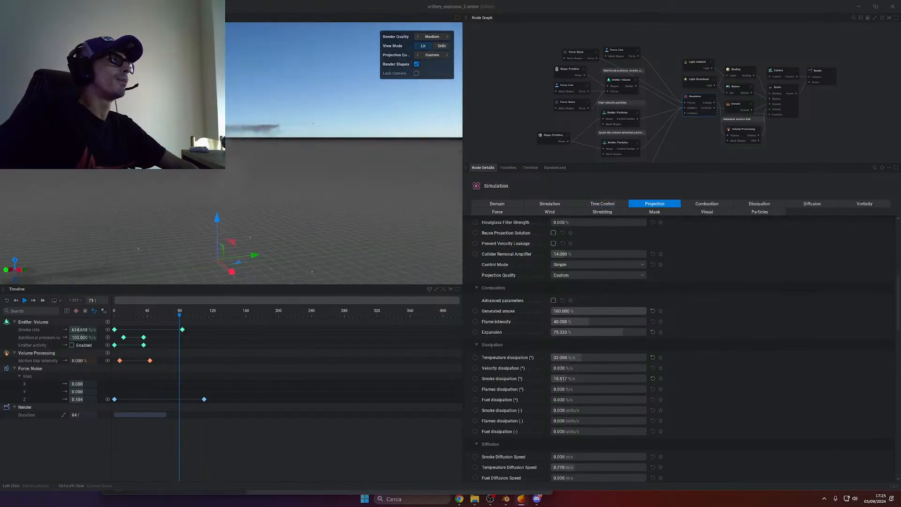
pyautogui.scroll(-2, 637, 421)
pyautogui.moveTo(241, 229); pyautogui.dragTo(322, 265)
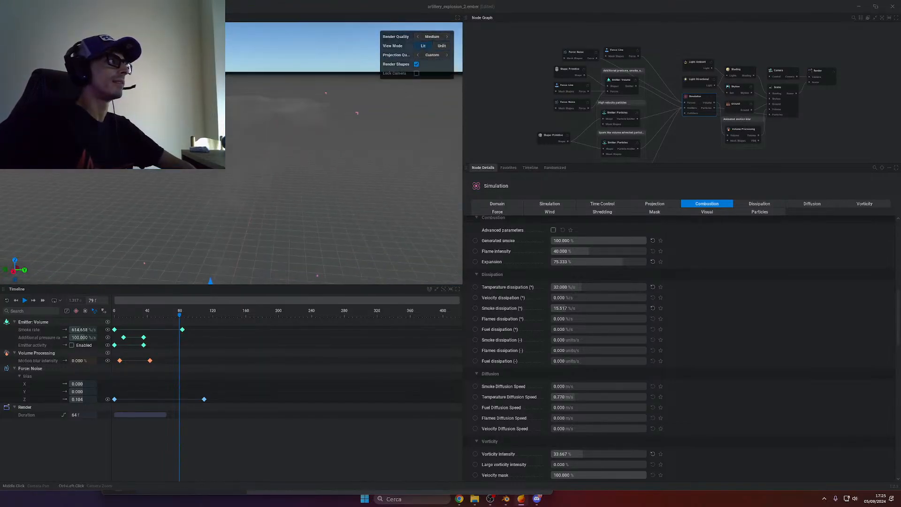
pyautogui.scroll(-5, 647, 305)
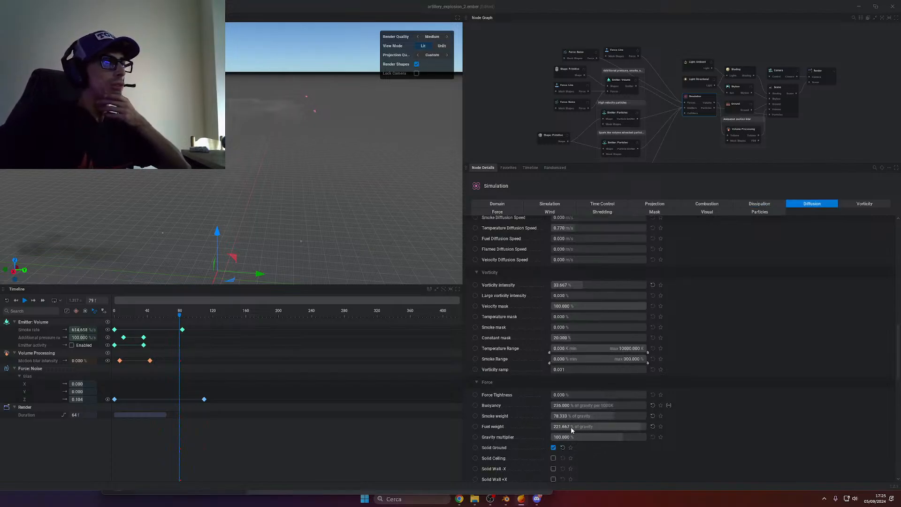
pyautogui.moveTo(328, 188); pyautogui.dragTo(348, 175)
pyautogui.moveTo(348, 174); pyautogui.dragTo(343, 134, button='middle')
pyautogui.scroll(3, 288, 265)
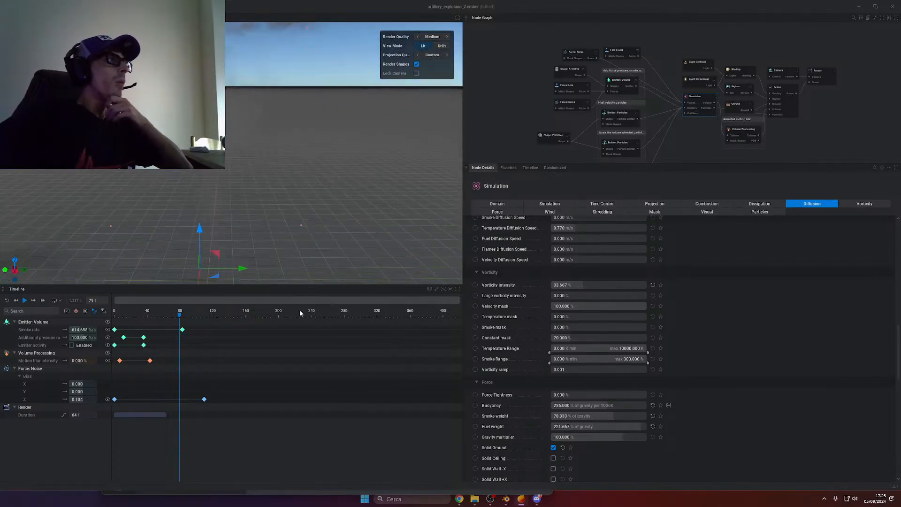
pyautogui.moveTo(299, 267); pyautogui.dragTo(317, 266, button='middle')
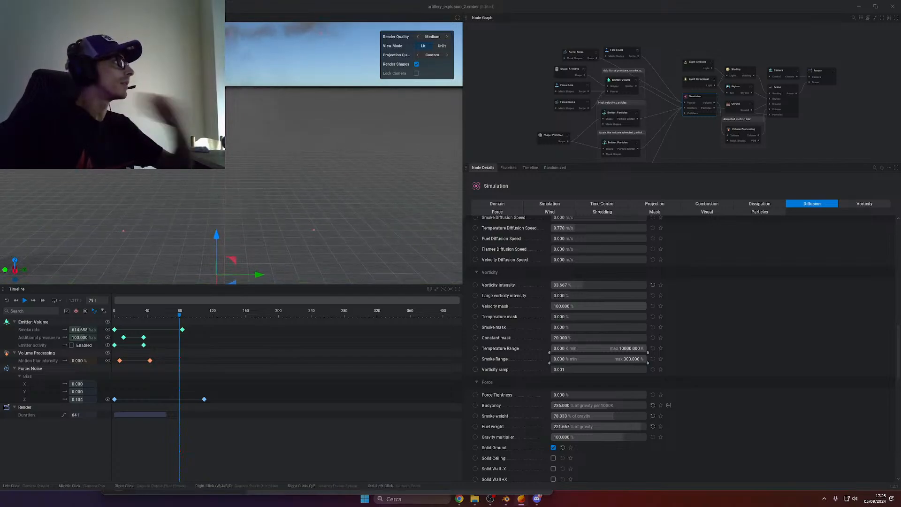
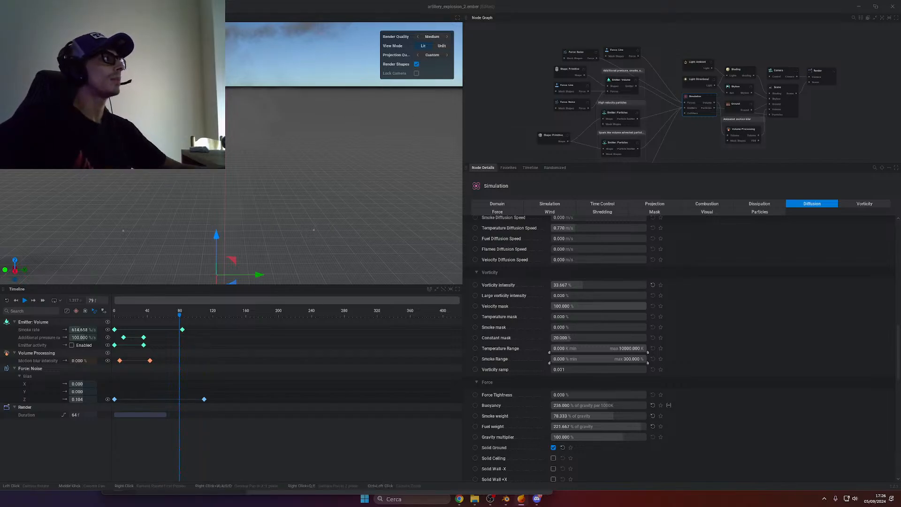
pyautogui.moveTo(328, 211)
pyautogui.mouseDown()
pyautogui.moveTo(328, 174)
pyautogui.moveTo(329, 212)
pyautogui.mouseUp()
# Enlarge the node graph area and examine the Volume Processing node's settings and connections
pyautogui.moveTo(786, 137); pyautogui.dragTo(652, 116, button='middle')
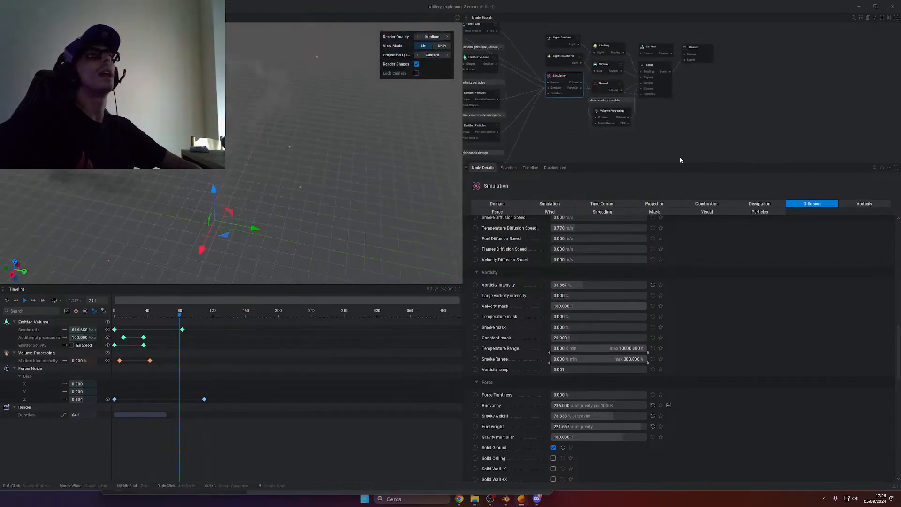
pyautogui.moveTo(680, 163); pyautogui.dragTo(680, 277)
pyautogui.click(606, 178)
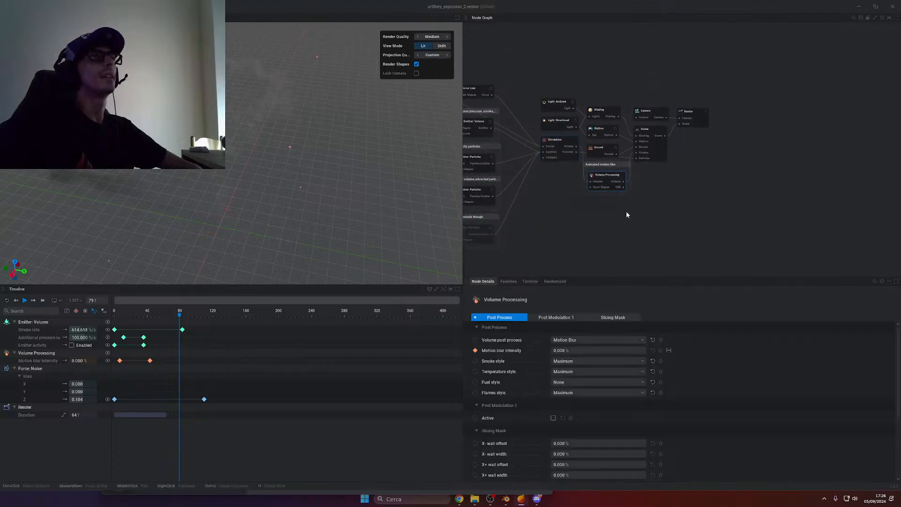
pyautogui.scroll(3, 644, 182)
pyautogui.scroll(1, 642, 182)
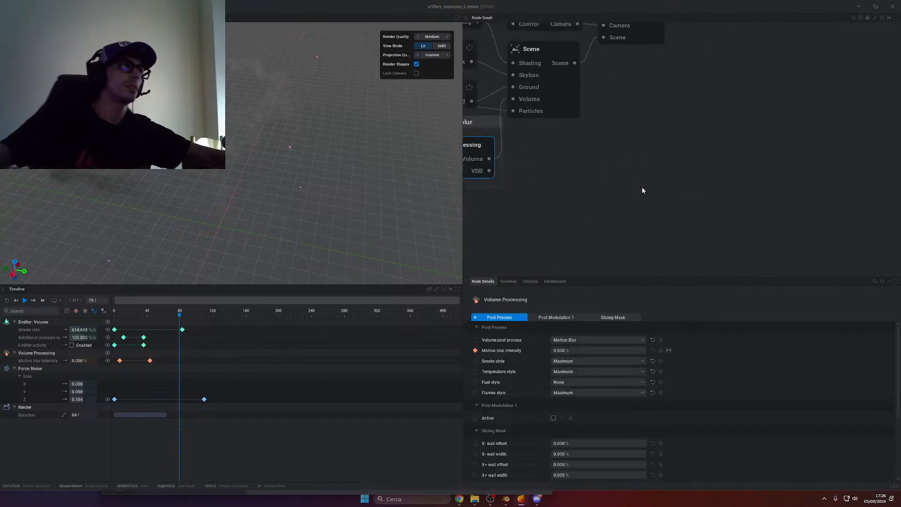
pyautogui.click(633, 193)
pyautogui.scroll(-3, 610, 206)
pyautogui.moveTo(627, 241); pyautogui.dragTo(865, 150, button='middle')
pyautogui.moveTo(591, 202); pyautogui.dragTo(700, 209, button='middle')
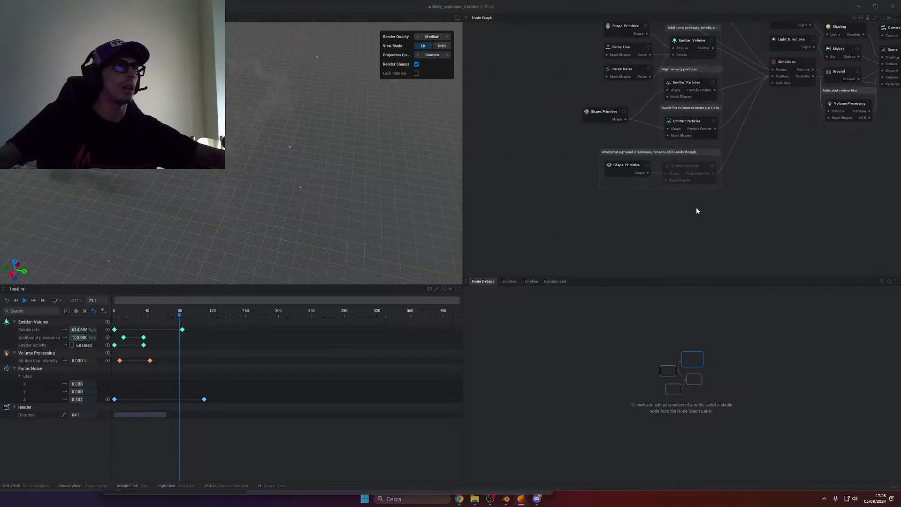
# Reload the Artillery Explosion 2 preset without saving the current project, and pause its playback during the fireball
pyautogui.click(8, 6)
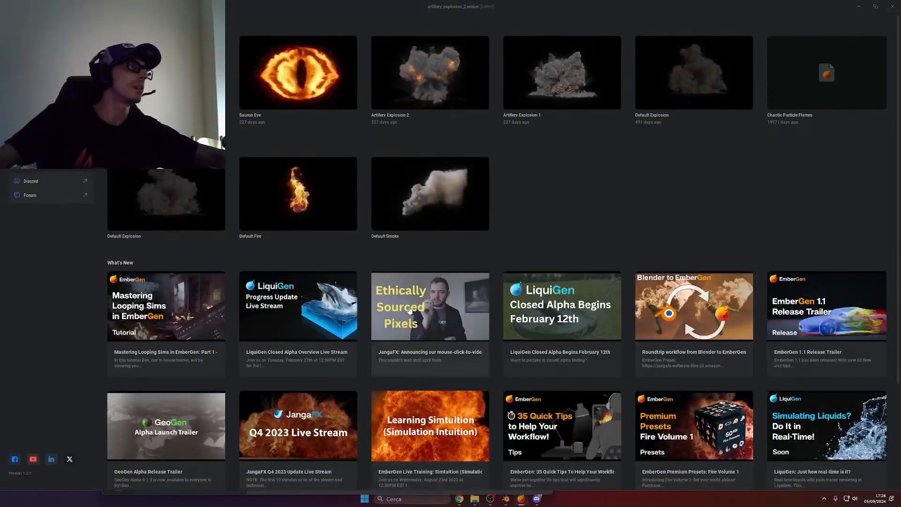
pyautogui.click(428, 89)
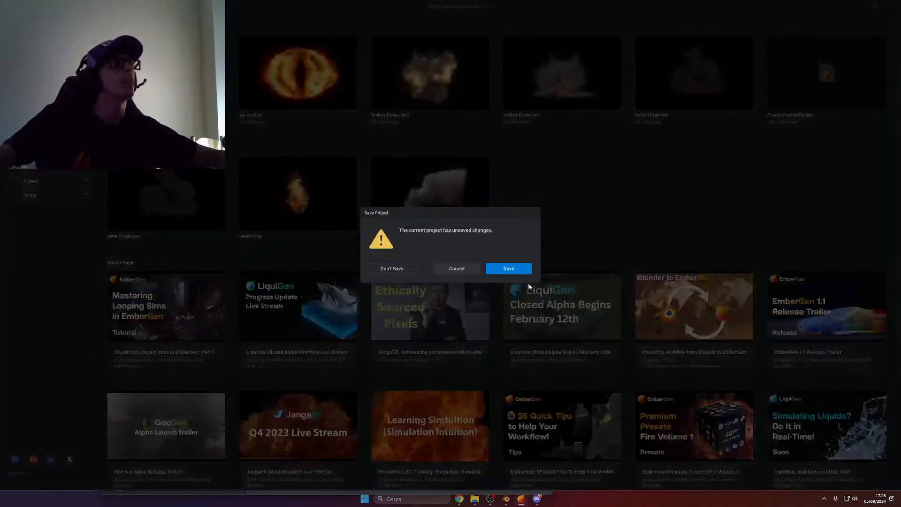
pyautogui.click(389, 268)
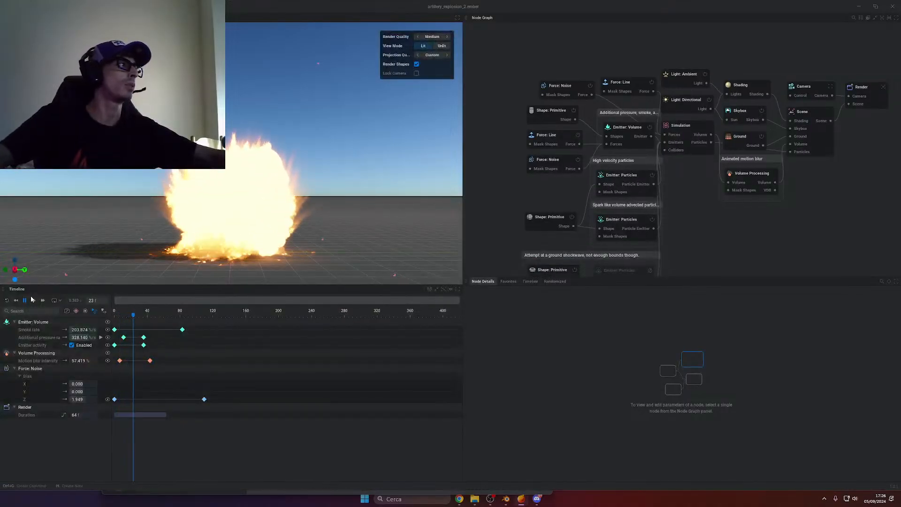
pyautogui.press('space')
pyautogui.moveTo(888, 233); pyautogui.dragTo(778, 206, button='middle')
pyautogui.scroll(1, 778, 206)
pyautogui.rightClick(647, 128)
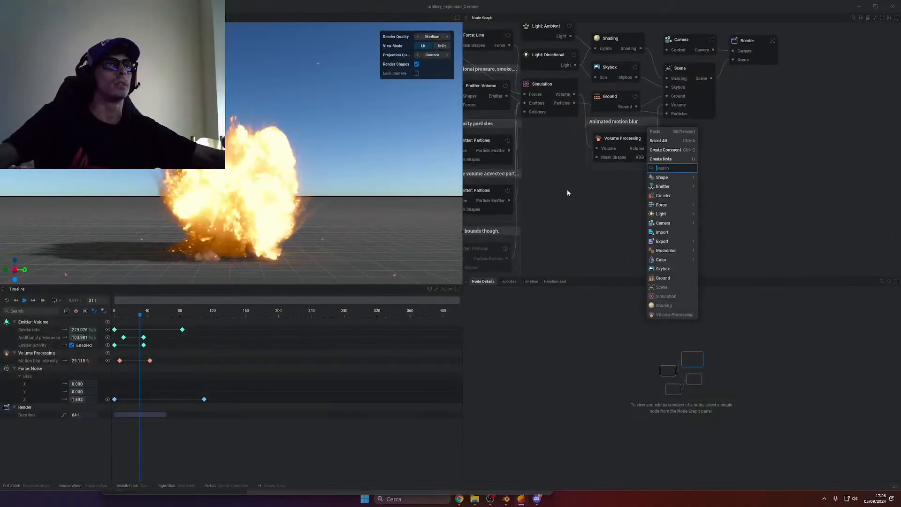
pyautogui.write('exp')
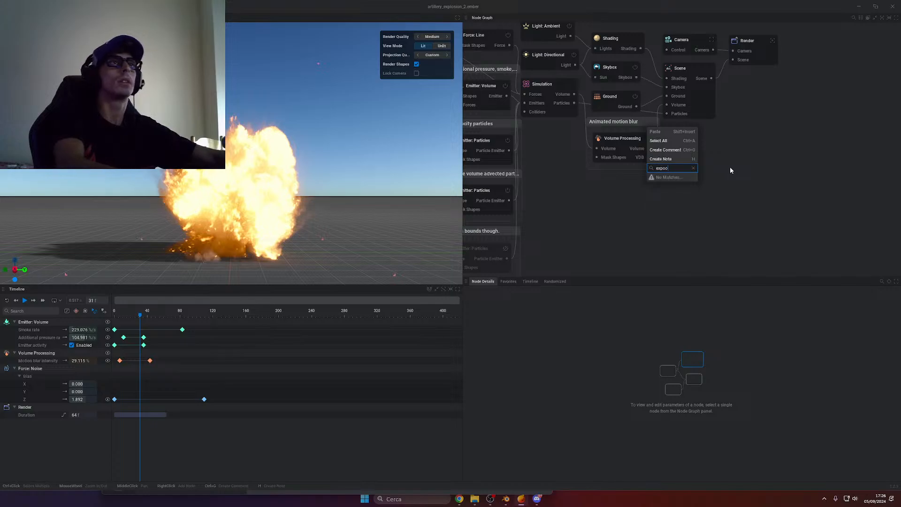
pyautogui.press('Down')
pyautogui.press('Return')
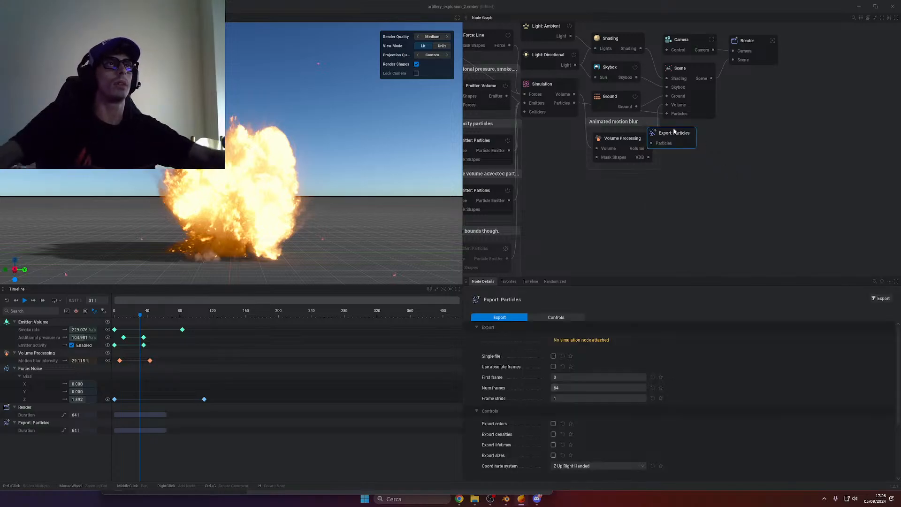
pyautogui.moveTo(676, 132); pyautogui.dragTo(764, 146)
pyautogui.press('Delete')
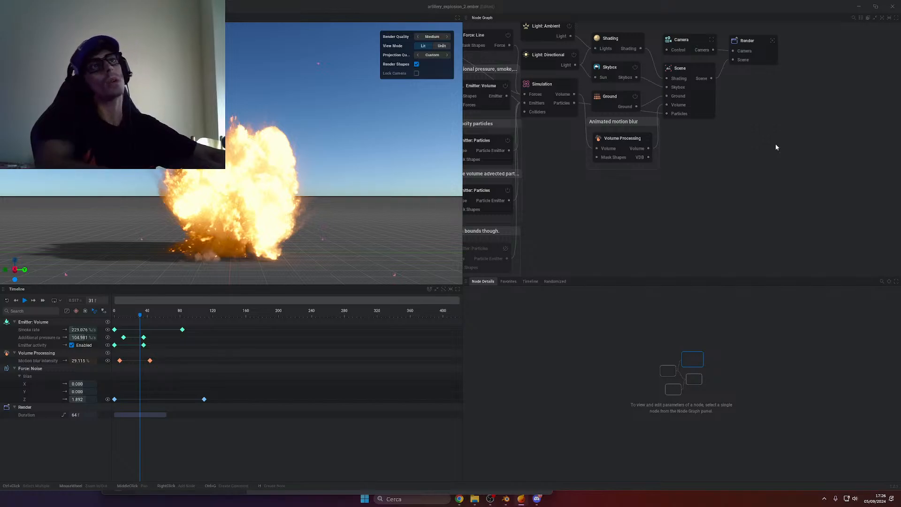
# Add an Export: VDB node in the empty graph area beyond the Volume Processing node
pyautogui.rightClick(776, 147)
pyautogui.write('ex')
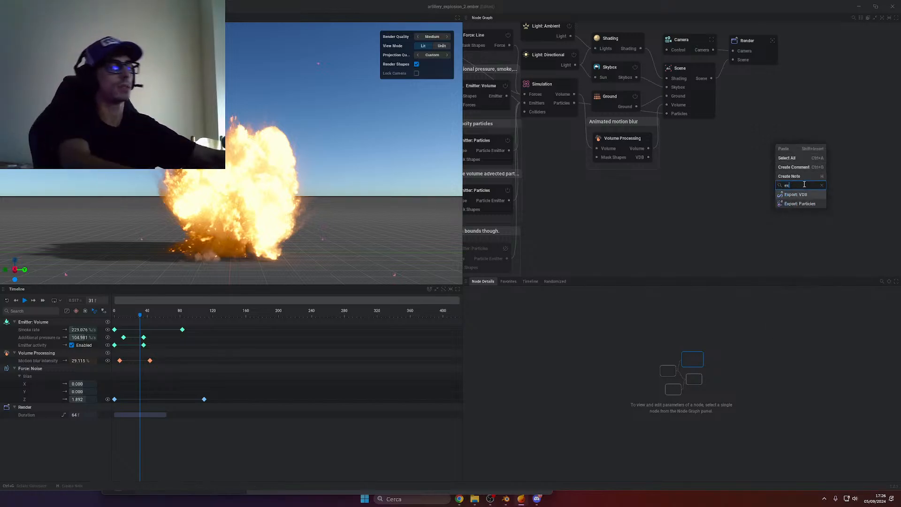
pyautogui.press('Down')
pyautogui.press('Up')
pyautogui.press('Return')
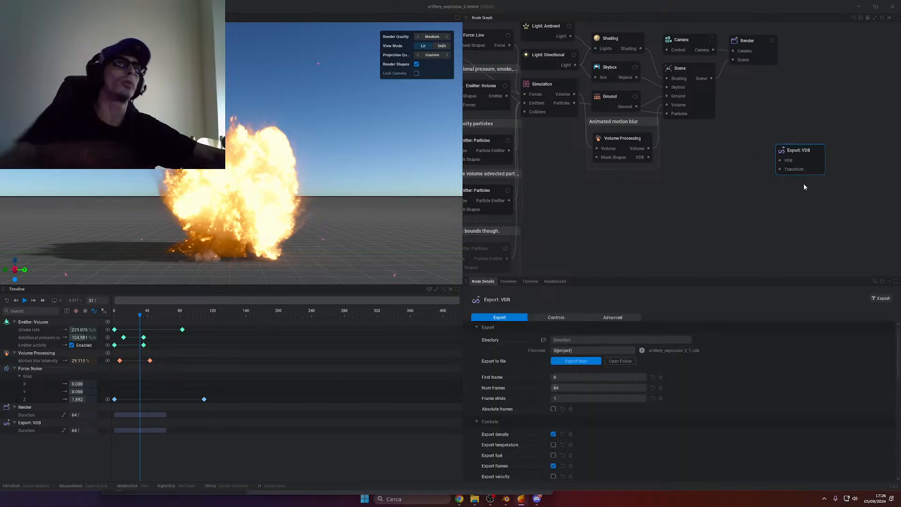
pyautogui.scroll(3, 804, 176)
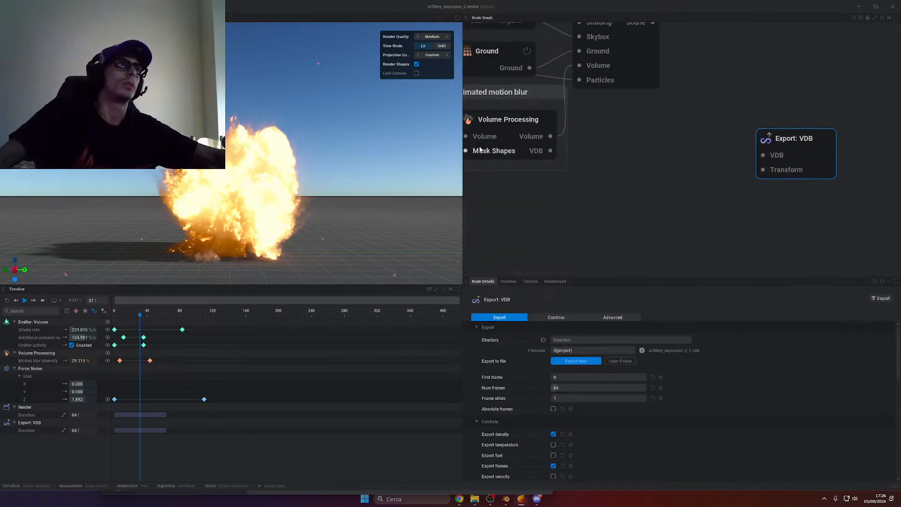
# Connect the Volume Processing node's VDB output to the VDB input of the Export: VDB node
pyautogui.moveTo(605, 161); pyautogui.dragTo(781, 190, button='middle')
pyautogui.click(715, 169)
pyautogui.moveTo(858, 176); pyautogui.dragTo(715, 160, button='middle')
pyautogui.moveTo(796, 168); pyautogui.dragTo(540, 183)
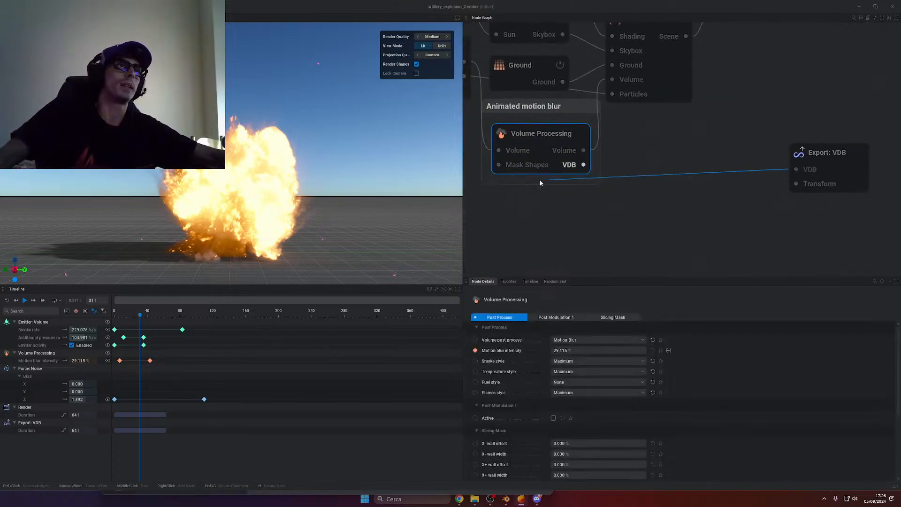
pyautogui.moveTo(684, 175); pyautogui.dragTo(827, 201)
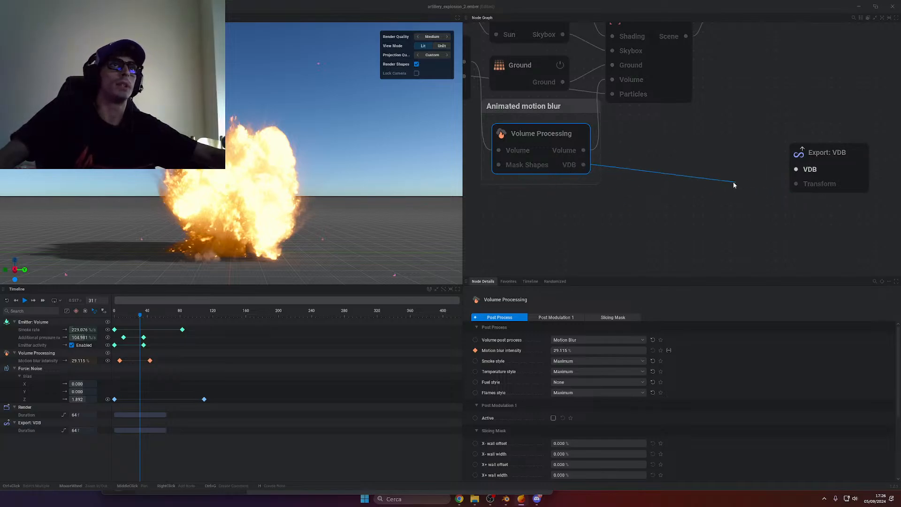
pyautogui.moveTo(736, 186); pyautogui.dragTo(794, 169)
pyautogui.scroll(-3, 699, 263)
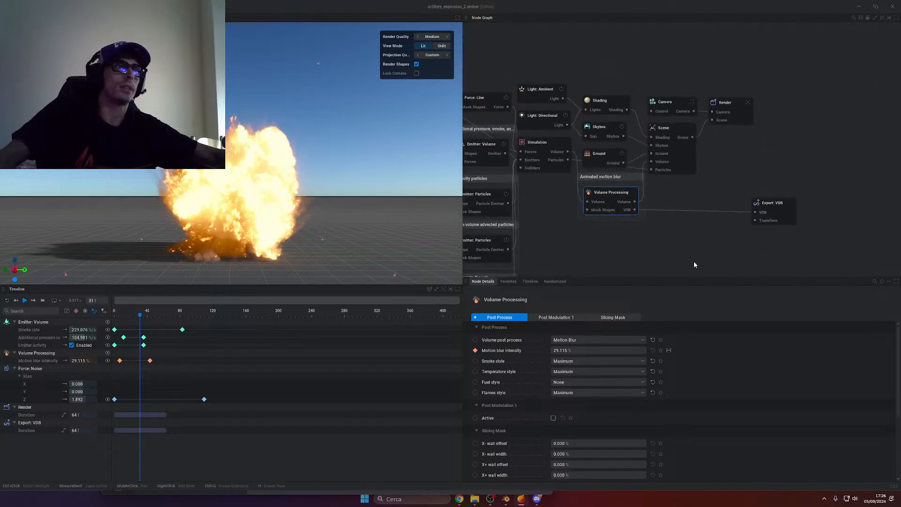
# Examine the paused fireball in the viewport from several angles and distances
pyautogui.moveTo(693, 261); pyautogui.dragTo(640, 250, button='middle')
pyautogui.click(725, 200)
pyautogui.scroll(-4, 696, 264)
pyautogui.moveTo(301, 187); pyautogui.dragTo(520, 210)
pyautogui.moveTo(197, 188); pyautogui.dragTo(197, 216)
pyautogui.scroll(5, 174, 215)
pyautogui.scroll(-2, 173, 216)
pyautogui.moveTo(197, 211); pyautogui.dragTo(305, 161, button='middle')
pyautogui.moveTo(345, 178); pyautogui.dragTo(441, 244)
pyautogui.moveTo(187, 235); pyautogui.dragTo(441, 169)
pyautogui.moveTo(441, 169); pyautogui.dragTo(409, 190, button='middle')
pyautogui.moveTo(409, 190); pyautogui.dragTo(729, 230)
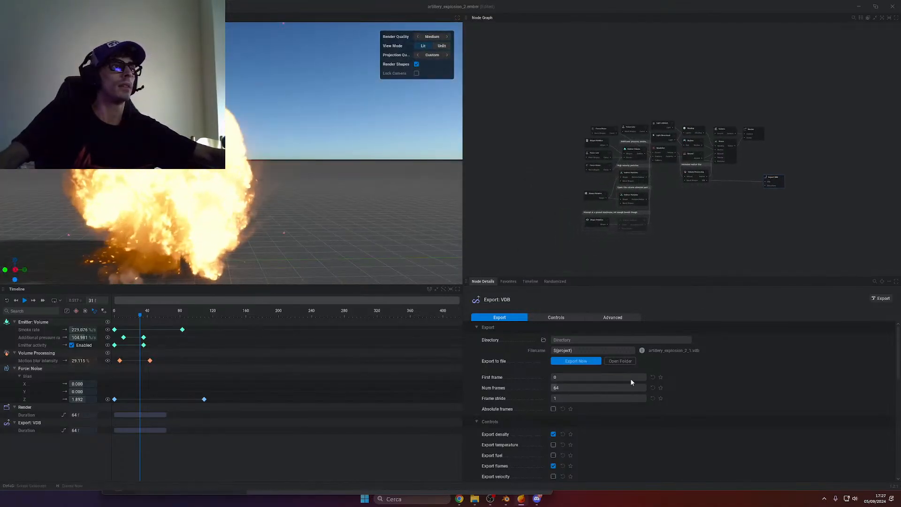
# Examine the settings of the Simulation node and of the high velocity Emitter: Particles node
pyautogui.scroll(-3, 605, 382)
pyautogui.scroll(3, 722, 222)
pyautogui.moveTo(722, 223); pyautogui.dragTo(801, 217, button='middle')
pyautogui.click(711, 102)
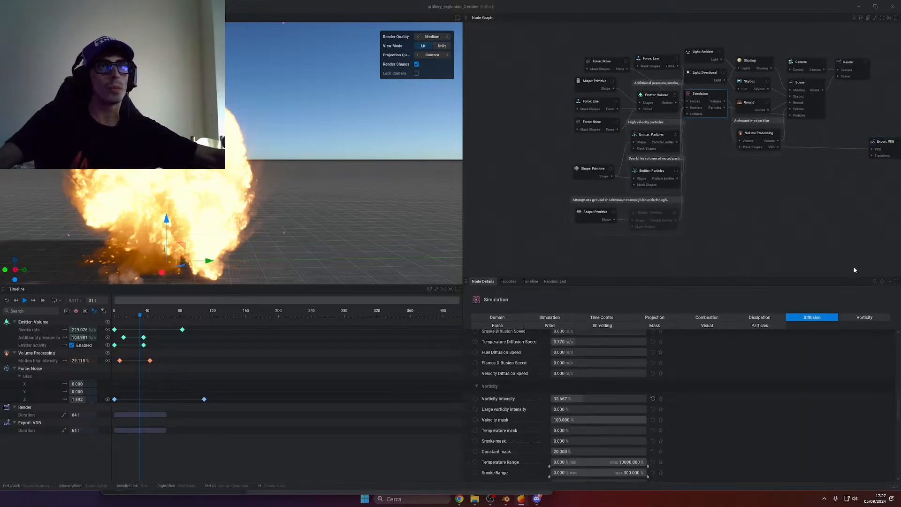
pyautogui.moveTo(746, 178); pyautogui.dragTo(748, 189, button='middle')
pyautogui.moveTo(702, 200); pyautogui.dragTo(657, 176)
pyautogui.moveTo(721, 167); pyautogui.dragTo(629, 157)
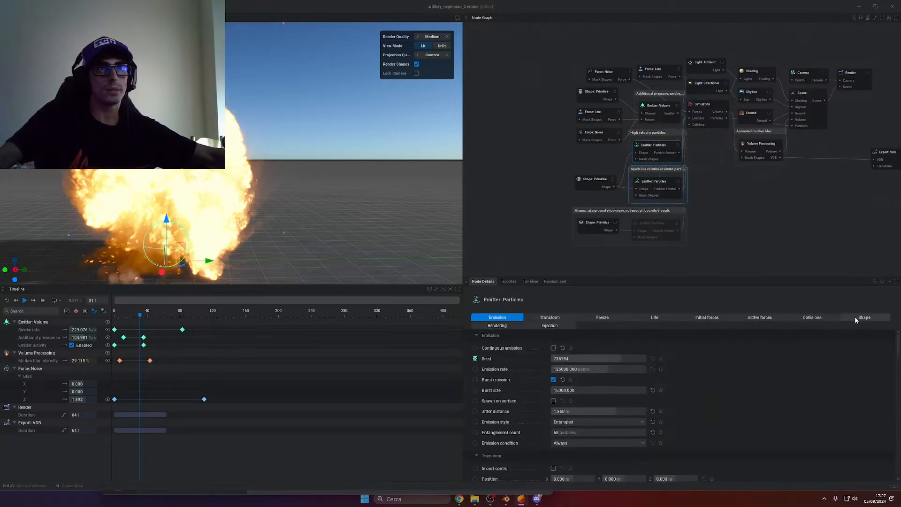
pyautogui.scroll(-5, 672, 230)
pyautogui.scroll(-3, 563, 315)
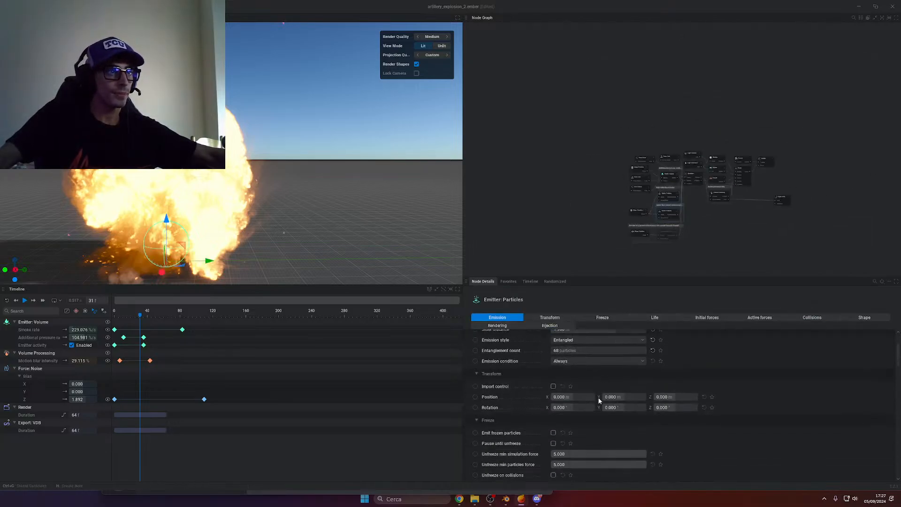
# Move the particle emitters with their shape primitives and comment boxes together into empty graph space, away from the Emitter: Volume branch
pyautogui.moveTo(748, 217); pyautogui.dragTo(726, 210, button='middle')
pyautogui.scroll(5, 696, 231)
pyautogui.moveTo(677, 242); pyautogui.dragTo(522, 131)
pyautogui.moveTo(651, 250); pyautogui.dragTo(753, 227, button='middle')
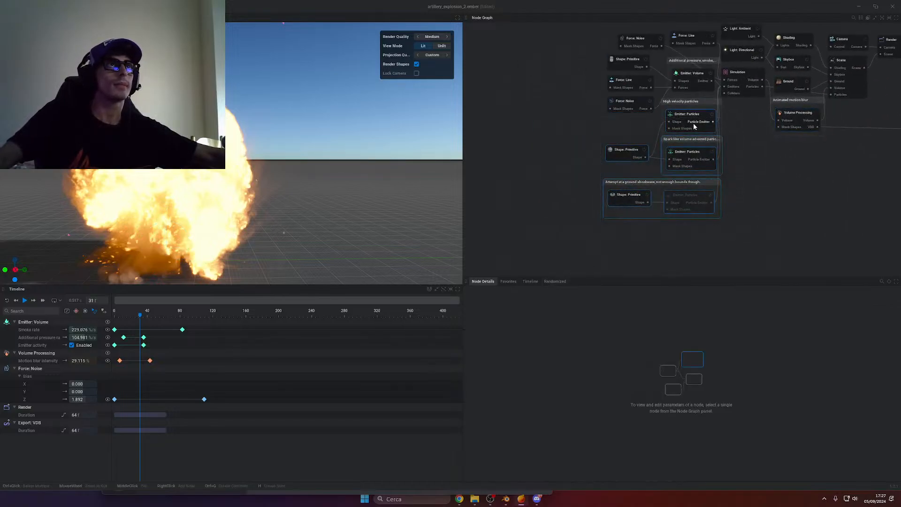
pyautogui.moveTo(691, 116); pyautogui.dragTo(613, 155)
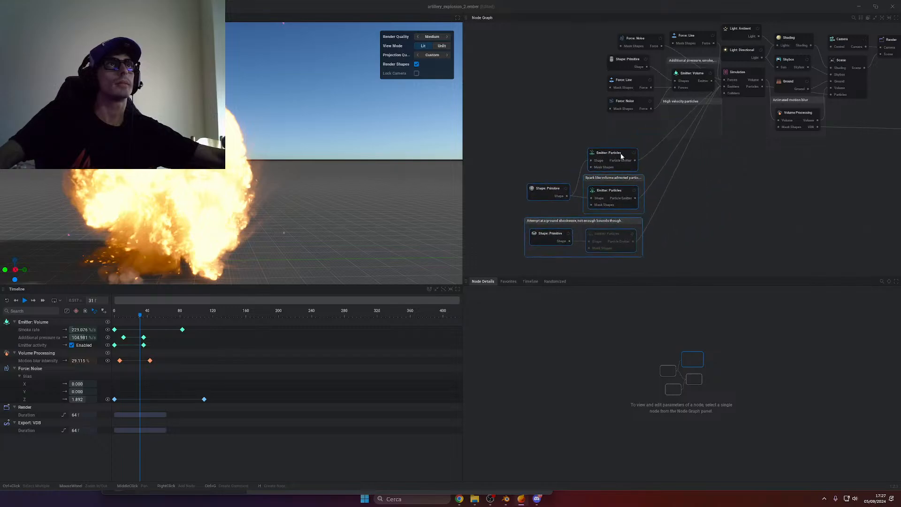
# Examine the Emitter: Volume node's emission, pressure and visual settings, including its emitter color
pyautogui.click(688, 78)
pyautogui.click(617, 318)
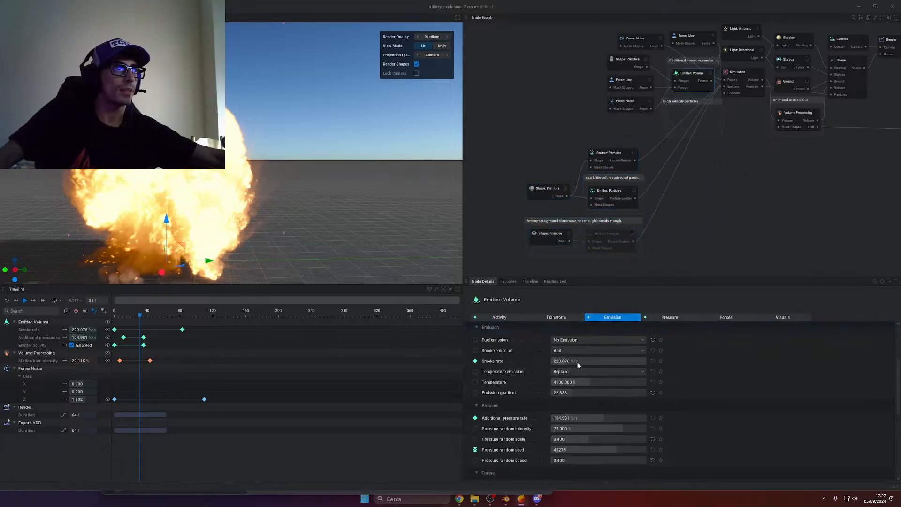
pyautogui.scroll(-10, 487, 371)
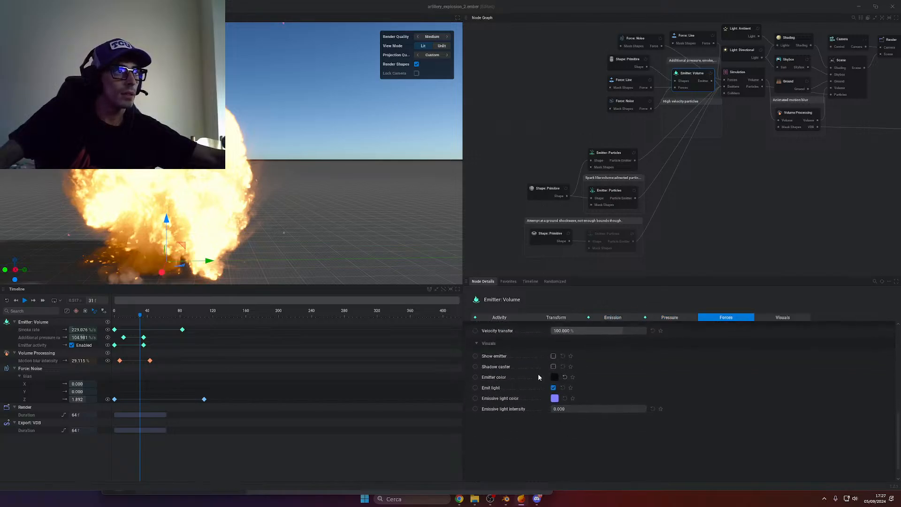
pyautogui.click(555, 378)
pyautogui.click(714, 346)
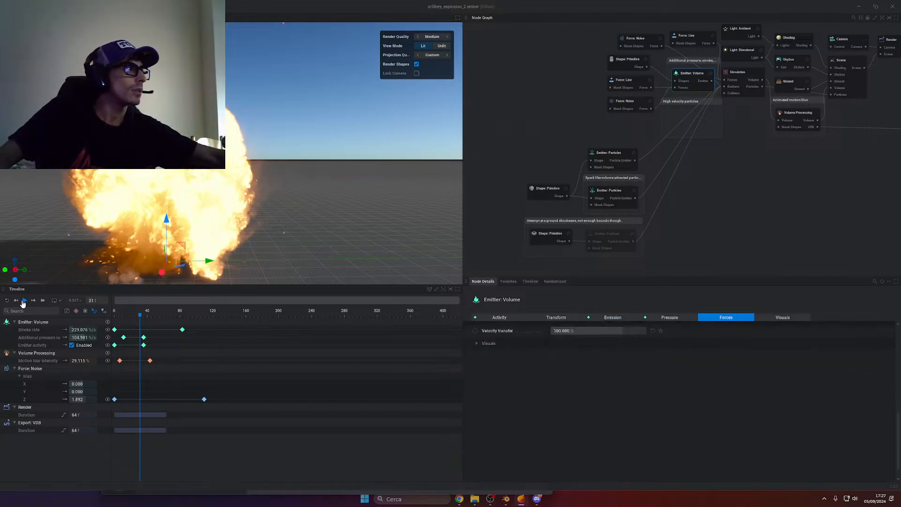
# Replay the explosion from the start, watch it from several angles, and rewind it to frame 0
pyautogui.click(8, 303)
pyautogui.moveTo(144, 240); pyautogui.dragTo(317, 248)
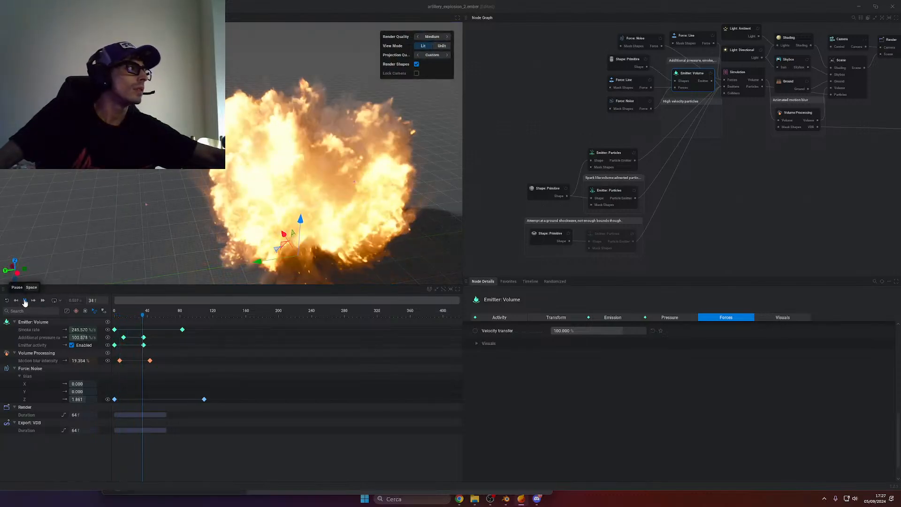
pyautogui.moveTo(315, 147); pyautogui.dragTo(252, 45)
pyautogui.moveTo(201, 89); pyautogui.dragTo(232, 83)
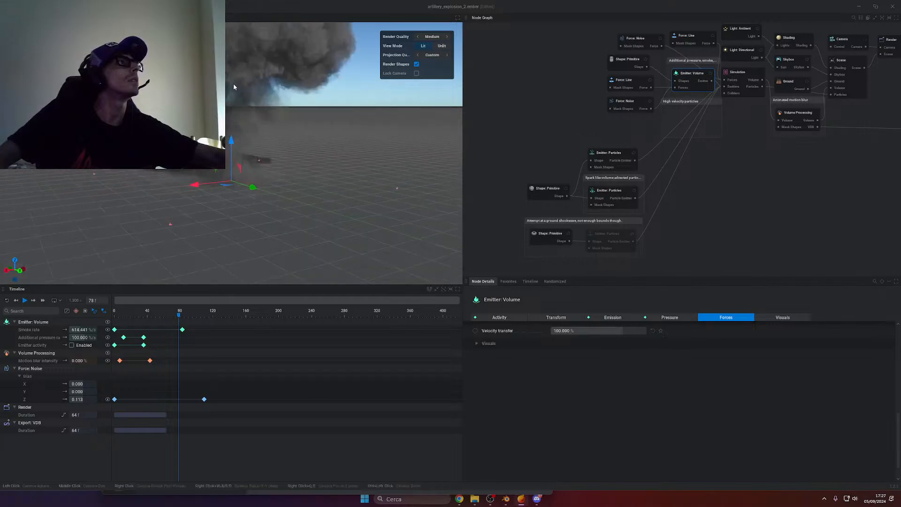
pyautogui.click(7, 300)
pyautogui.moveTo(172, 181); pyautogui.dragTo(197, 165)
pyautogui.moveTo(197, 164); pyautogui.dragTo(85, 160, button='middle')
pyautogui.moveTo(84, 159); pyautogui.dragTo(94, 167)
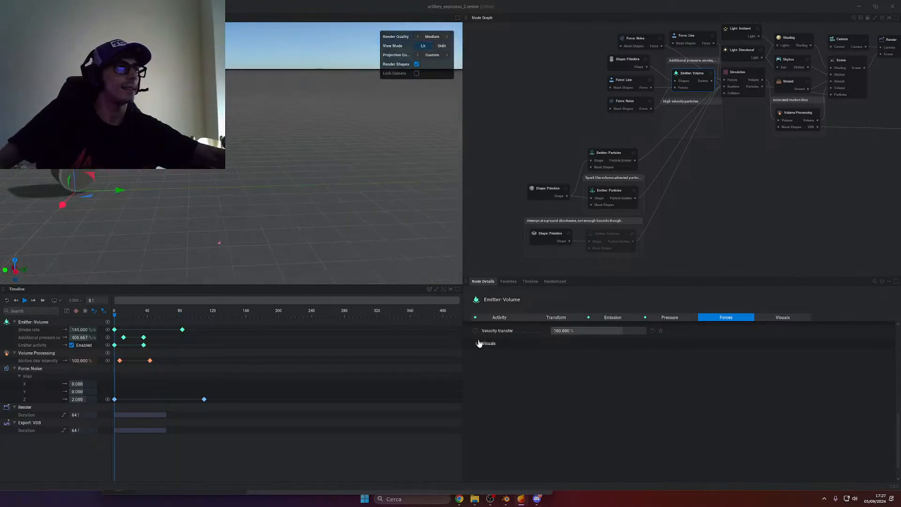
# Examine the Emitter: Volume node's activity, emission and pressure parameters
pyautogui.click(624, 318)
pyautogui.scroll(5, 491, 423)
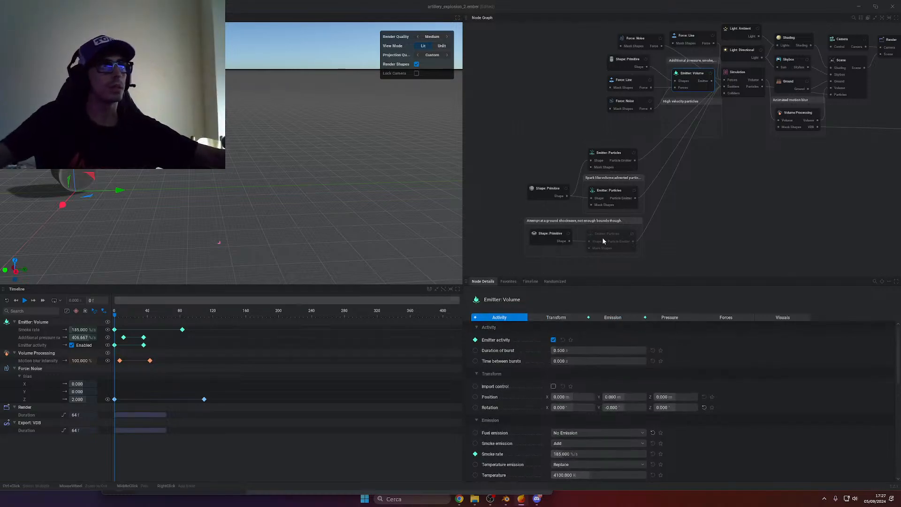
pyautogui.click(737, 140)
pyautogui.click(693, 90)
pyautogui.click(624, 318)
pyautogui.scroll(-10, 497, 421)
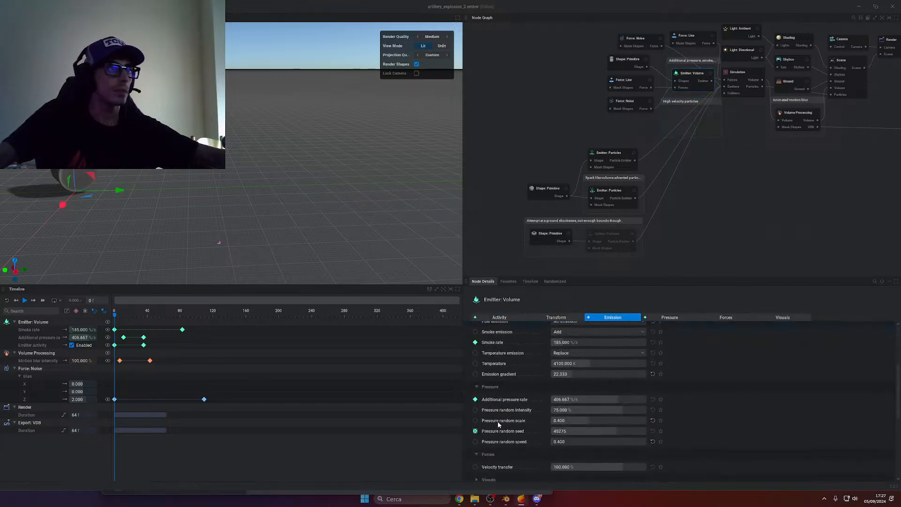
pyautogui.scroll(1, 474, 376)
# Try keyframing and toggling the Show emitter option of the Emitter: Volume node
pyautogui.click(478, 343)
pyautogui.click(475, 356)
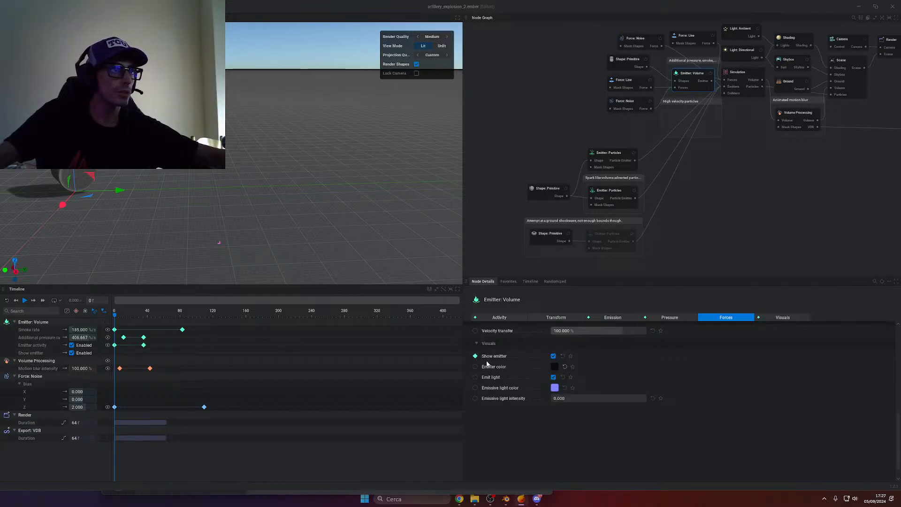
pyautogui.click(553, 356)
pyautogui.click(475, 357)
pyautogui.click(553, 356)
pyautogui.click(553, 357)
# Change the volume emitter's color to red and enable its Shadow caster option while the simulation plays
pyautogui.click(554, 379)
pyautogui.moveTo(602, 370); pyautogui.dragTo(621, 391)
pyautogui.click(23, 301)
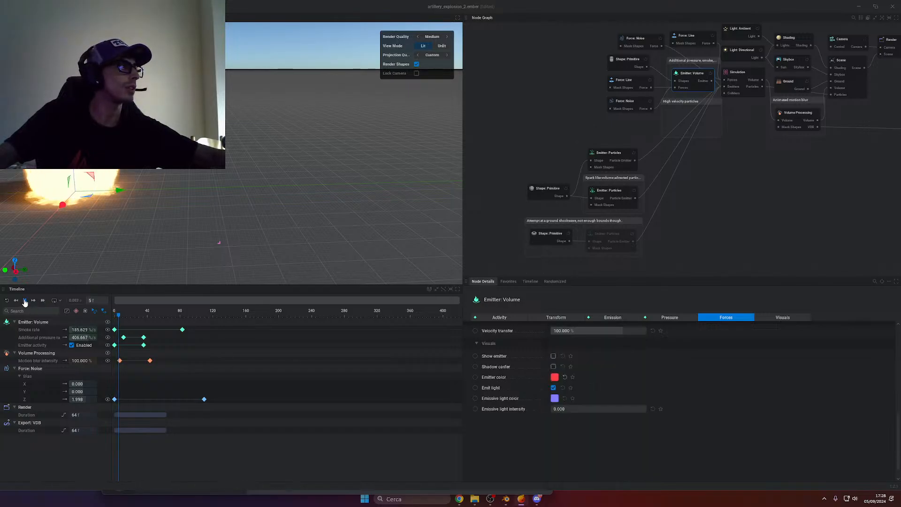
pyautogui.click(553, 367)
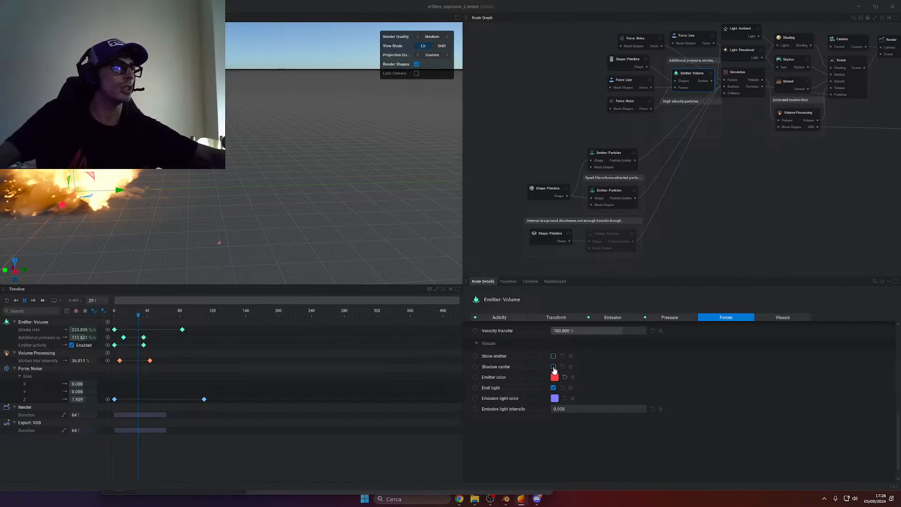
# Watch the explosion from different angles and pause playback once it has turned into a smoke column
pyautogui.moveTo(301, 202); pyautogui.dragTo(296, 155)
pyautogui.moveTo(127, 127); pyautogui.dragTo(6, 205)
pyautogui.moveTo(57, 171); pyautogui.dragTo(187, 180)
pyautogui.click(24, 300)
pyautogui.moveTo(220, 233); pyautogui.dragTo(395, 172)
pyautogui.scroll(-5, 394, 170)
pyautogui.moveTo(301, 162); pyautogui.dragTo(572, 205)
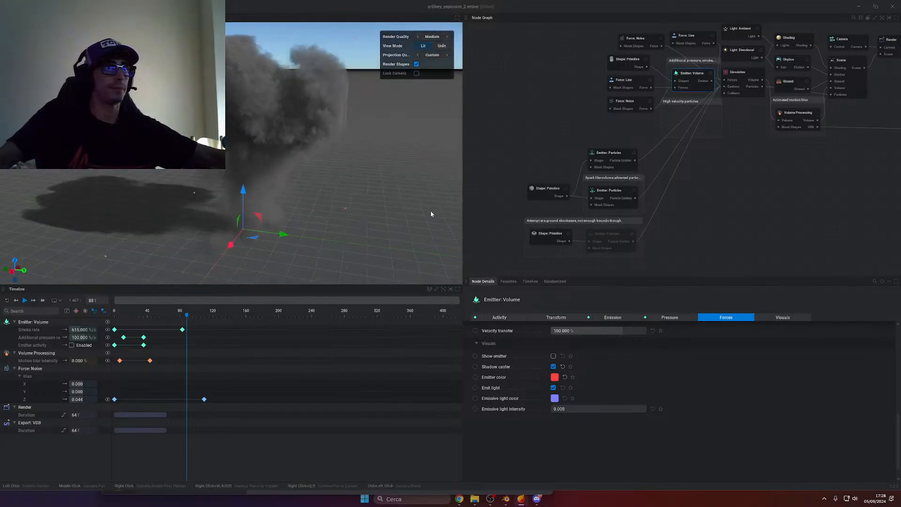
# Examine the volume emitter's pressure settings and the Export: VDB node's channel controls
pyautogui.moveTo(727, 225); pyautogui.dragTo(717, 226, button='middle')
pyautogui.click(676, 317)
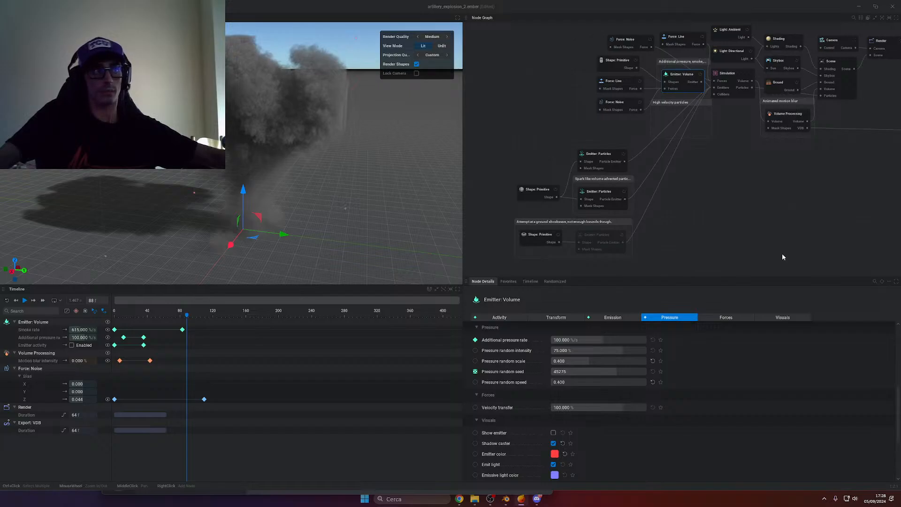
pyautogui.keyDown('alt'); pyautogui.moveTo(319, 183); pyautogui.dragTo(284, 226); pyautogui.keyUp('alt')
pyautogui.moveTo(761, 221); pyautogui.dragTo(707, 232, button='middle')
pyautogui.moveTo(870, 188); pyautogui.dragTo(717, 198, button='middle')
pyautogui.moveTo(749, 189); pyautogui.dragTo(705, 156)
pyautogui.moveTo(665, 219); pyautogui.dragTo(722, 206, button='middle')
pyautogui.moveTo(413, 211); pyautogui.dragTo(315, 220)
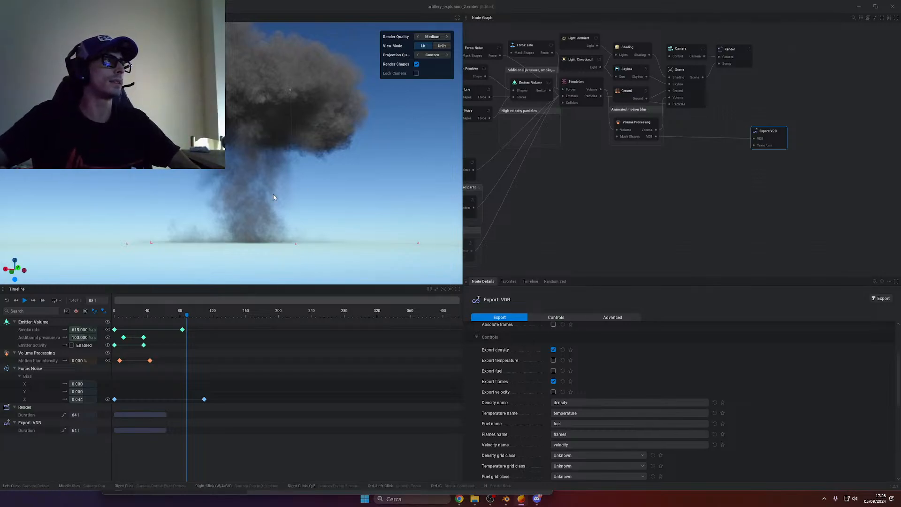
# Inspect the paused smoke cloud from near and far and look over the whole node graph
pyautogui.moveTo(620, 227); pyautogui.dragTo(696, 239, button='middle')
pyautogui.moveTo(692, 239); pyautogui.dragTo(723, 171)
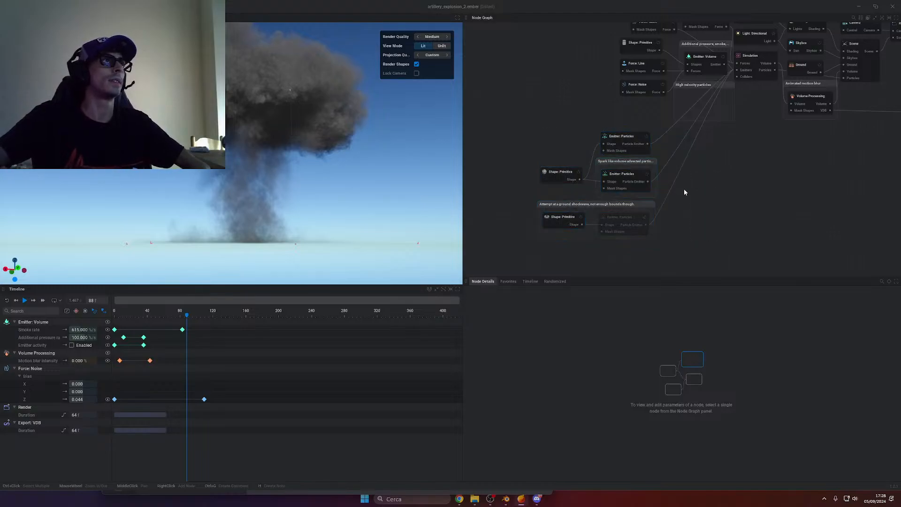
pyautogui.moveTo(303, 202); pyautogui.dragTo(305, 214)
pyautogui.scroll(4, 305, 214)
pyautogui.scroll(-5, 304, 213)
pyautogui.scroll(4, 289, 176)
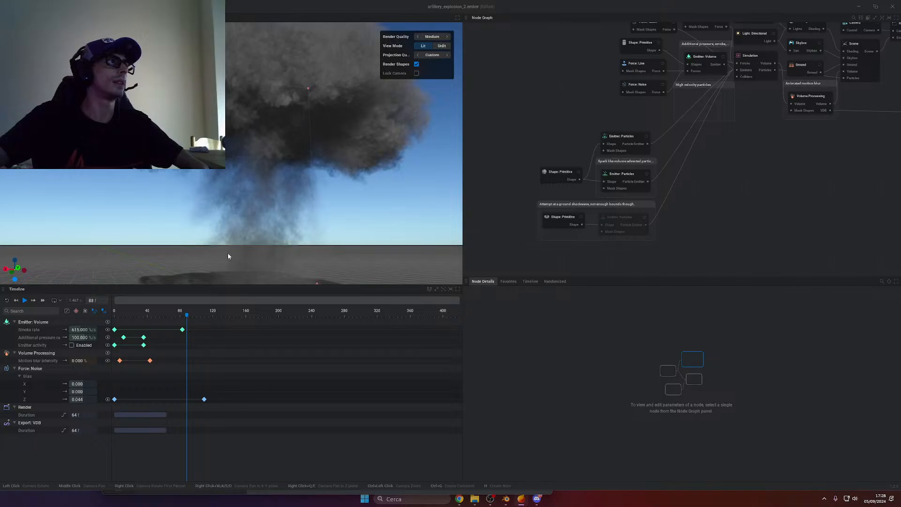
pyautogui.moveTo(212, 204); pyautogui.dragTo(218, 226)
pyautogui.moveTo(815, 198); pyautogui.dragTo(644, 236, button='middle')
pyautogui.scroll(-4, 644, 235)
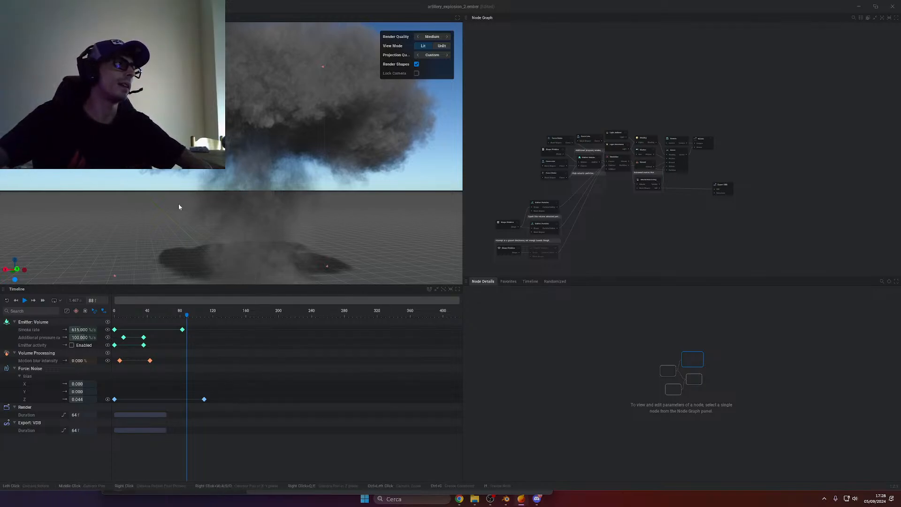
pyautogui.moveTo(258, 175); pyautogui.dragTo(410, 172)
pyautogui.scroll(-5, 244, 197)
pyautogui.scroll(5, 606, 202)
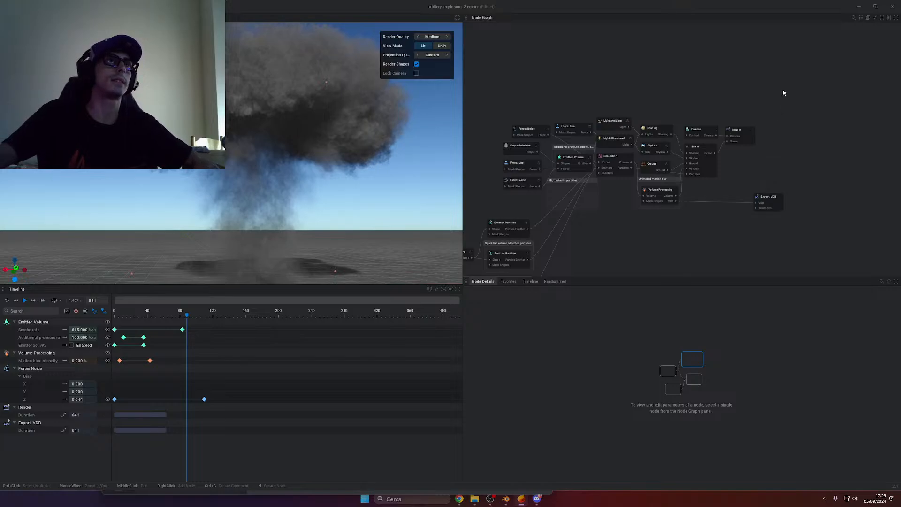
# Enable Export temperature and Export velocity on the Export: VDB node, keeping density and flames enabled
pyautogui.moveTo(774, 89); pyautogui.dragTo(744, 136)
pyautogui.scroll(3, 790, 170)
pyautogui.click(749, 197)
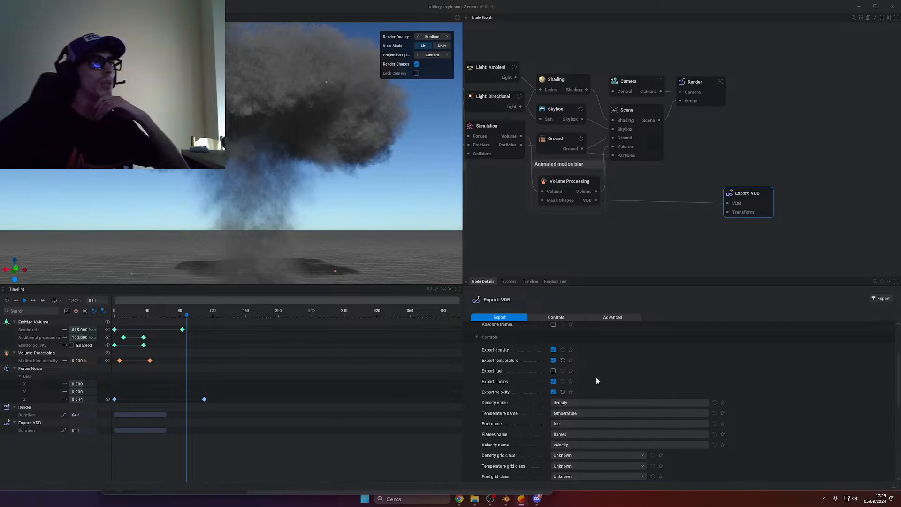
pyautogui.scroll(1, 526, 370)
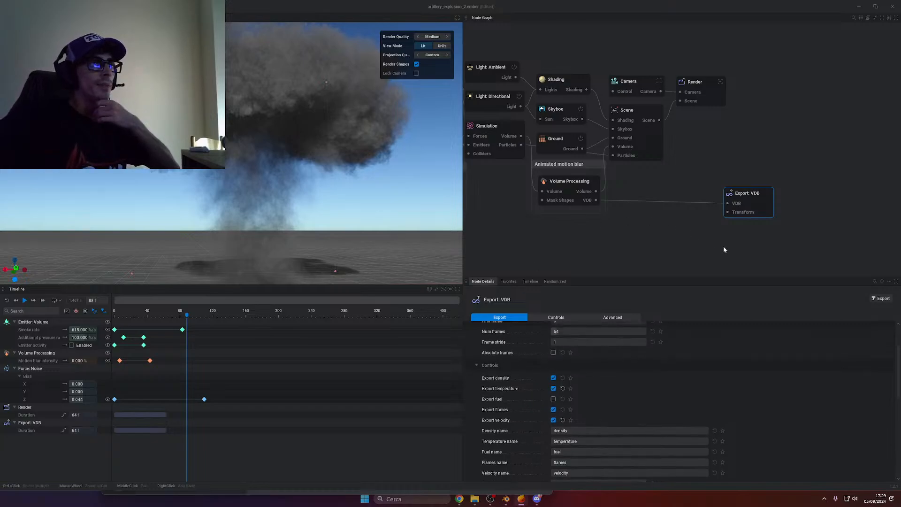
# Rewind the simulation to frame 0
pyautogui.moveTo(723, 198); pyautogui.dragTo(669, 180, button='middle')
pyautogui.scroll(2, 568, 388)
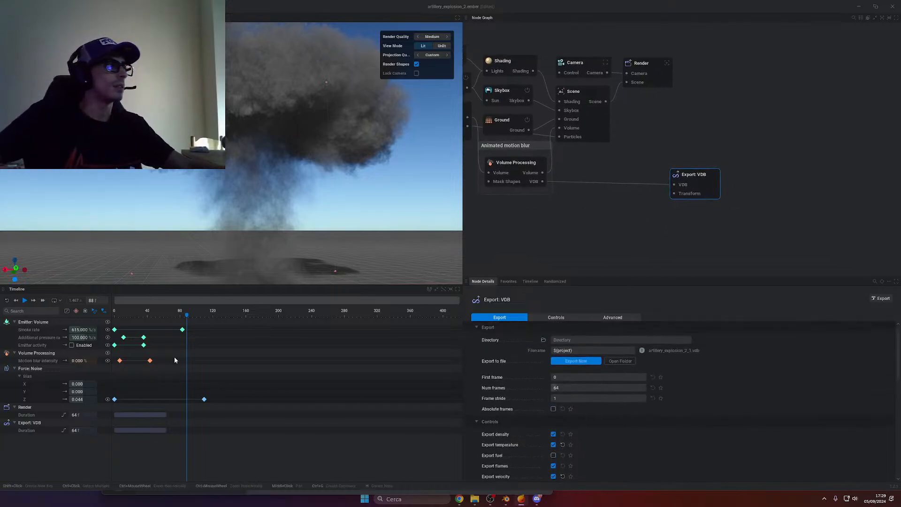
pyautogui.click(6, 301)
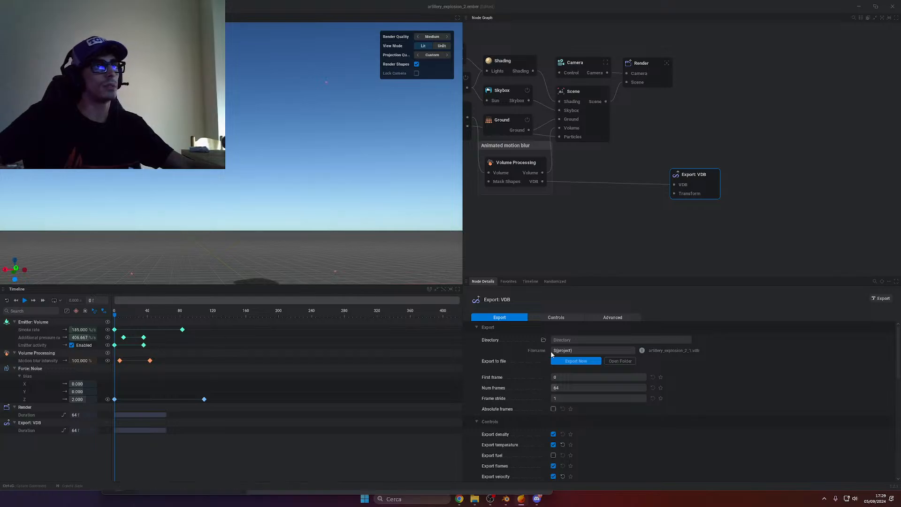
# Create a desktop folder named Explo_toBlender and set it as the VDB export directory
pyautogui.click(556, 341)
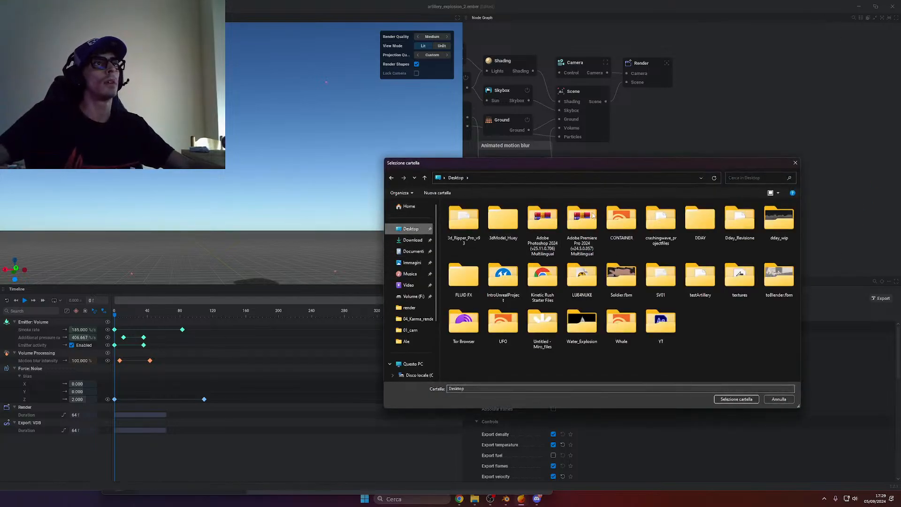
pyautogui.click(437, 193)
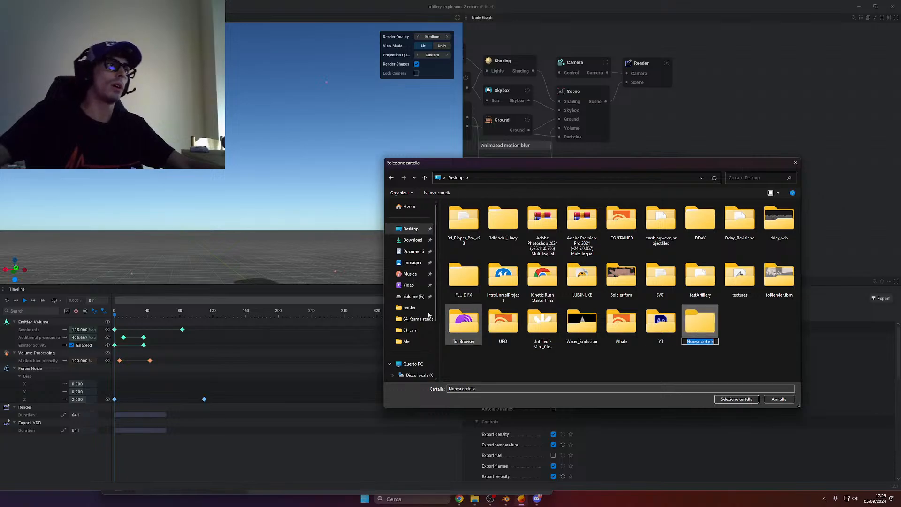
pyautogui.write('Expl')
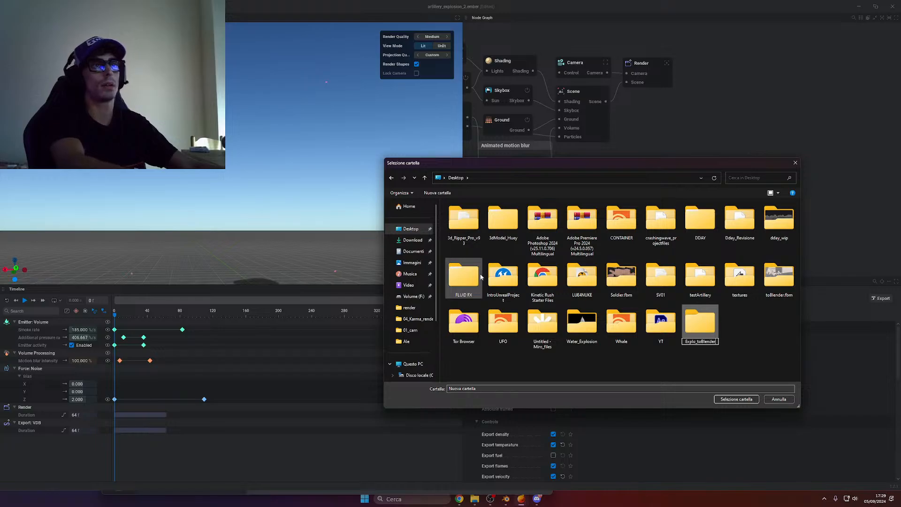
pyautogui.write('o_toBlender')
pyautogui.press('Return')
pyautogui.press('Return')
pyautogui.click(736, 399)
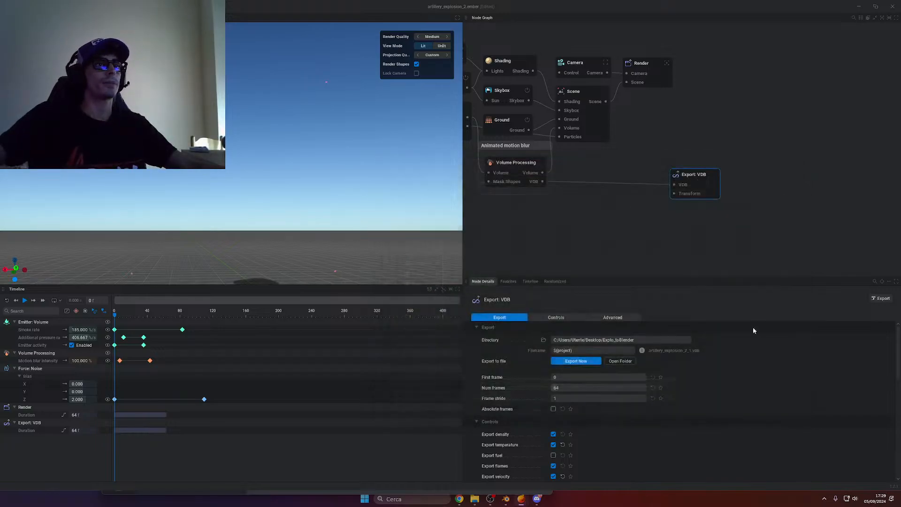
# Examine the variables offered for the VDB export filename, such as project, variation, date and frame-number padding
pyautogui.click(614, 351)
pyautogui.press('Escape')
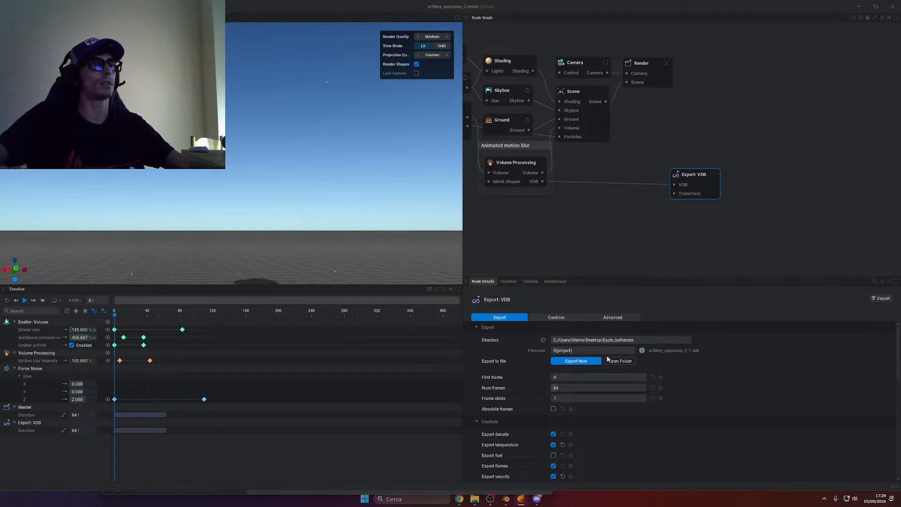
pyautogui.click(579, 351)
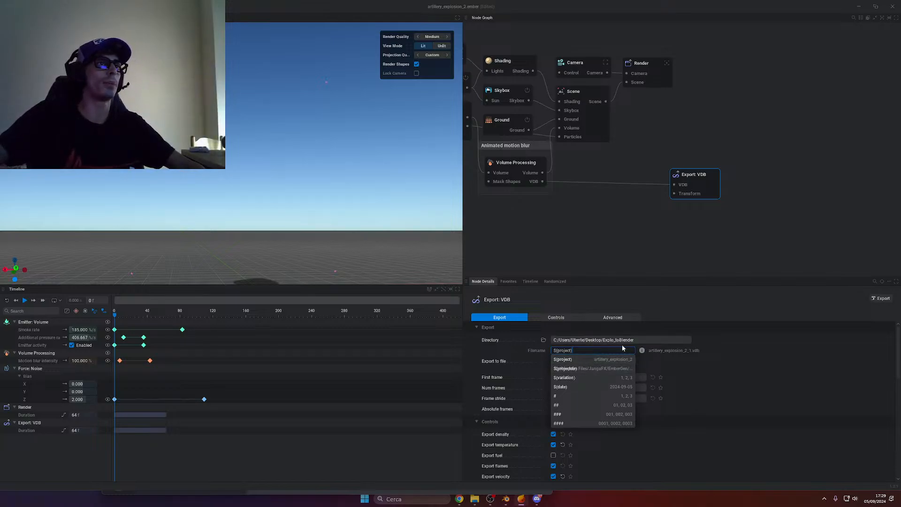
pyautogui.click(646, 340)
pyautogui.click(792, 343)
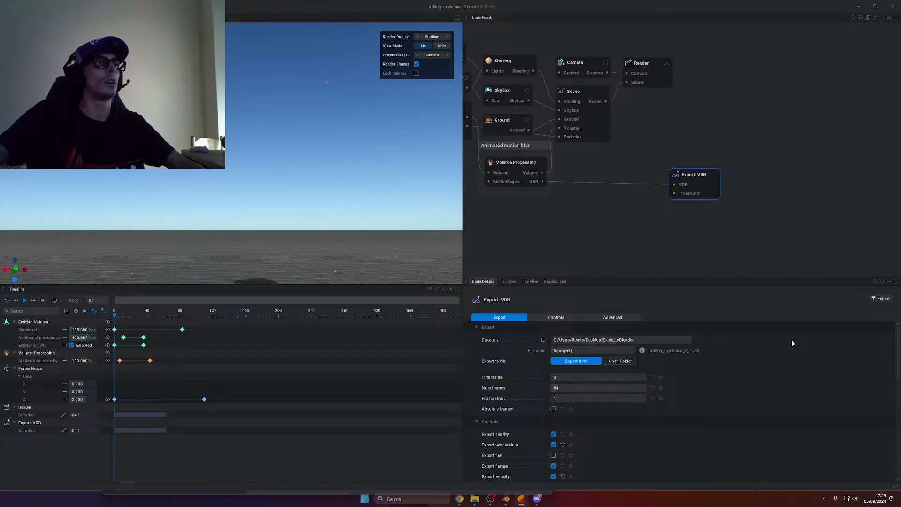
pyautogui.click(554, 350)
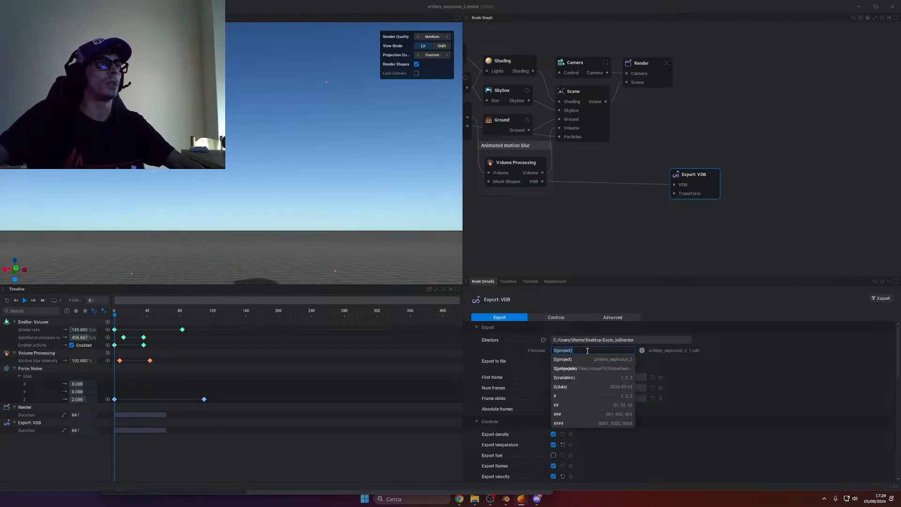
pyautogui.click(869, 432)
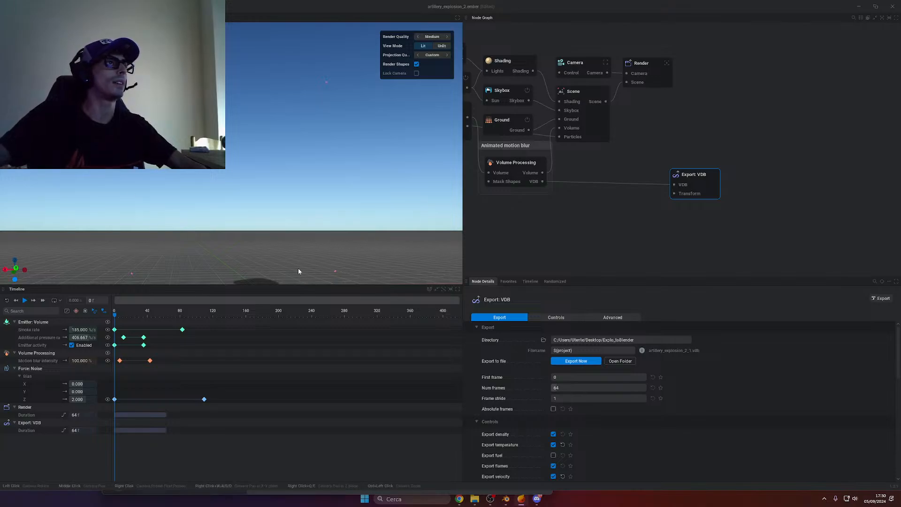
pyautogui.click(587, 350)
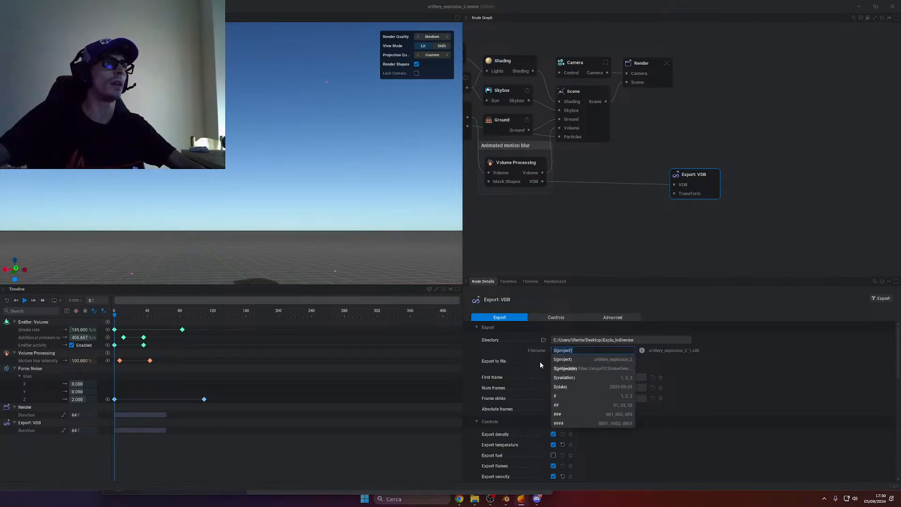
# Try the $(projectdir) variable as the VDB export filename
pyautogui.click(584, 368)
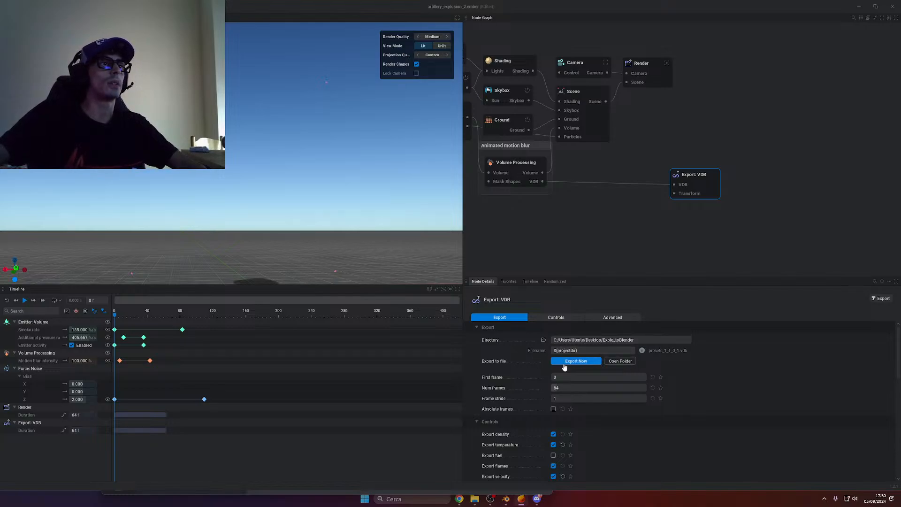
pyautogui.click(557, 350)
pyautogui.click(542, 393)
pyautogui.moveTo(576, 351); pyautogui.dragTo(548, 350)
pyautogui.click(548, 350)
pyautogui.click(558, 350)
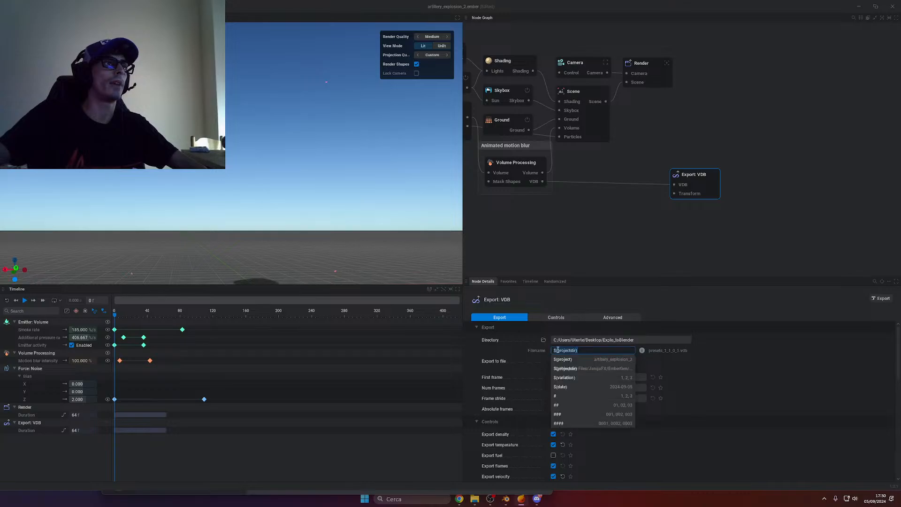
pyautogui.click(780, 356)
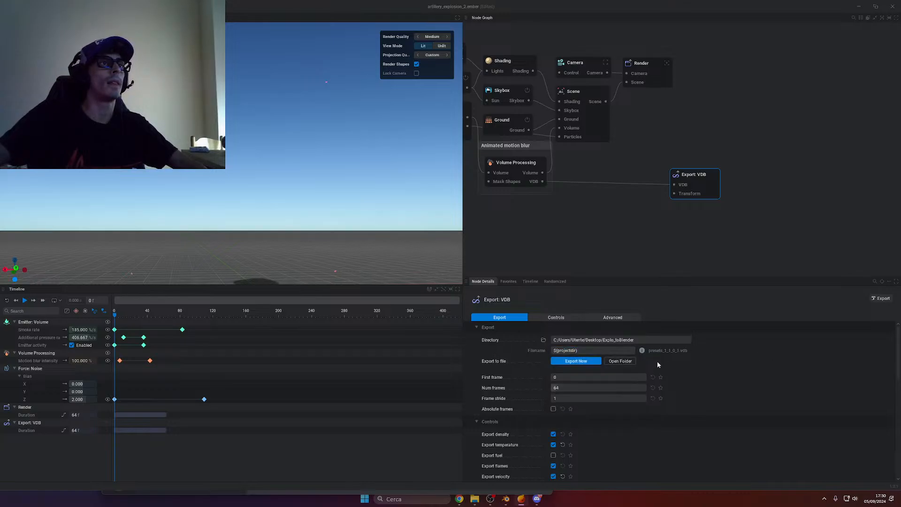
pyautogui.click(554, 350)
pyautogui.click(724, 330)
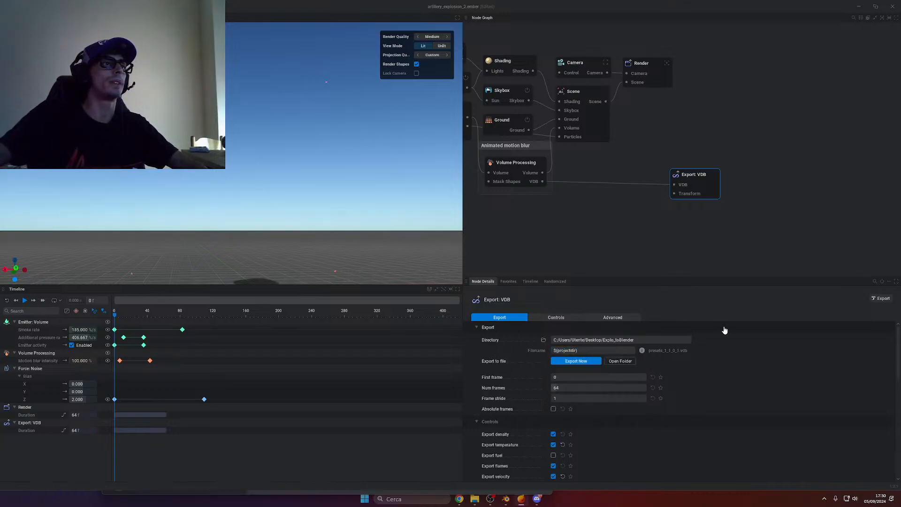
pyautogui.click(482, 328)
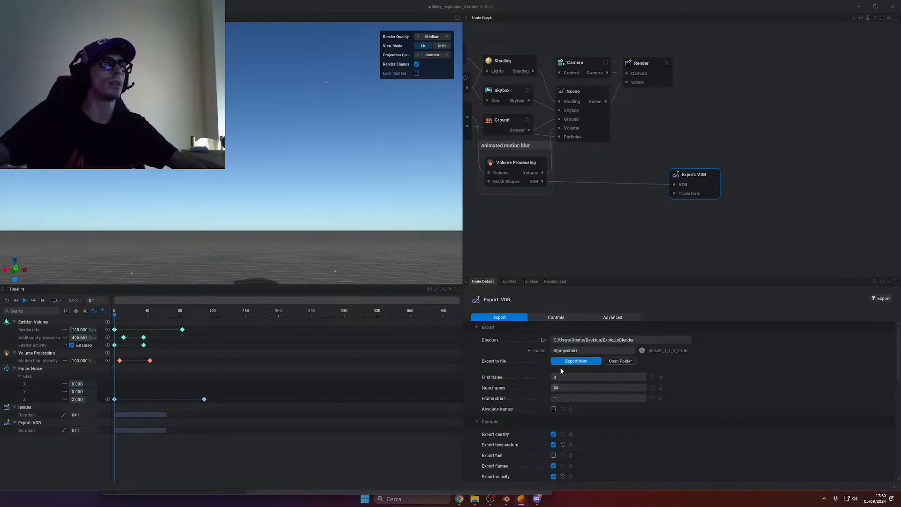
pyautogui.click(591, 351)
pyautogui.click(577, 339)
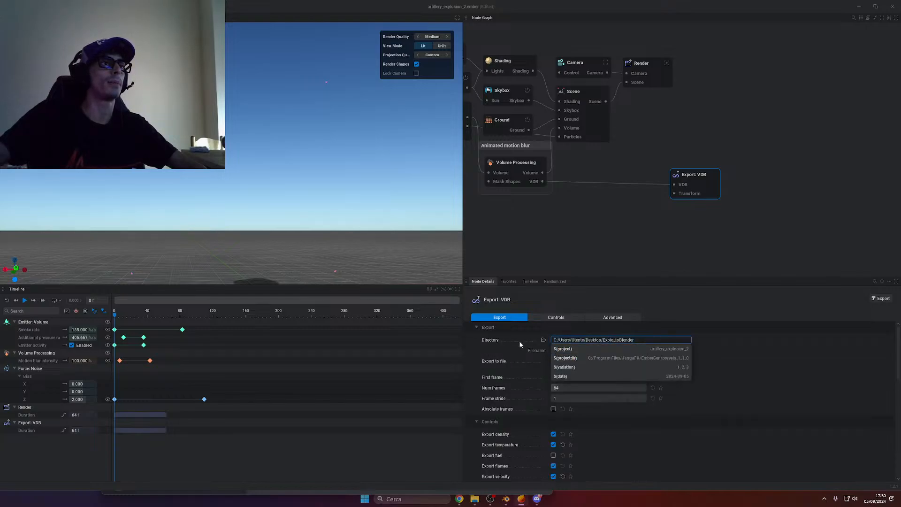
pyautogui.click(639, 328)
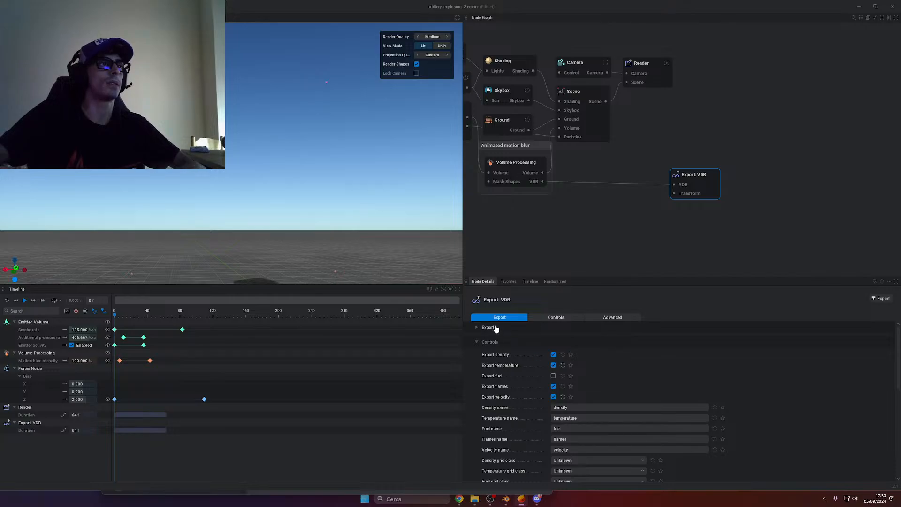
# Restore the VDB export filename to $(project)
pyautogui.click(495, 328)
pyautogui.click(605, 350)
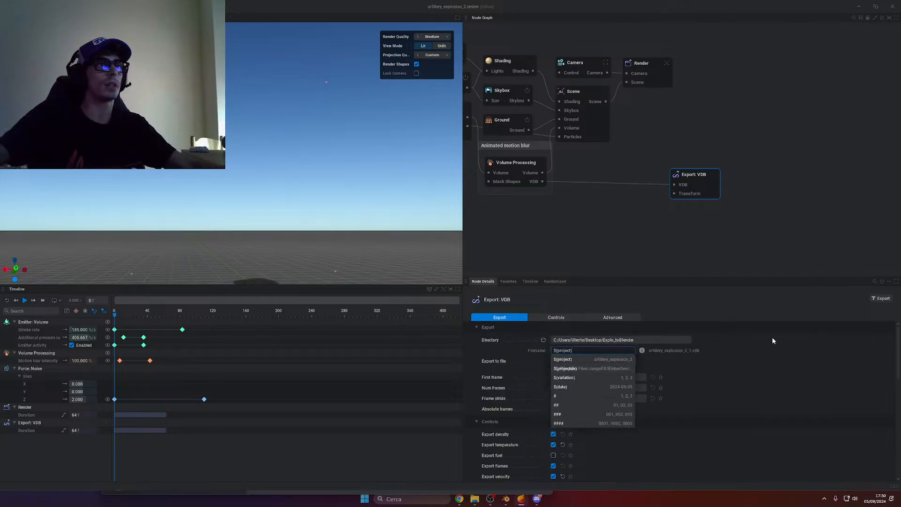
pyautogui.click(851, 370)
pyautogui.scroll(-3, 575, 336)
pyautogui.scroll(3, 588, 359)
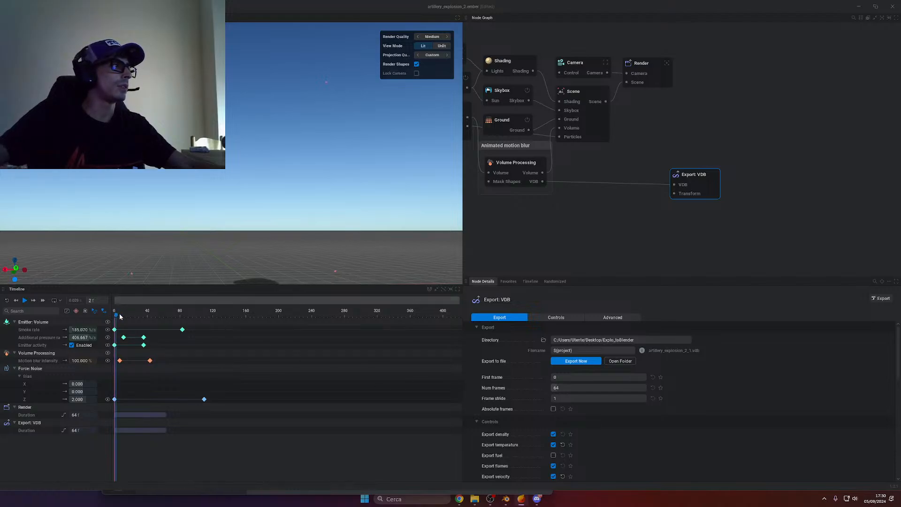
# Set the number of VDB export frames to 128 and replay the simulation from frame 0 to check that range
pyautogui.click(25, 300)
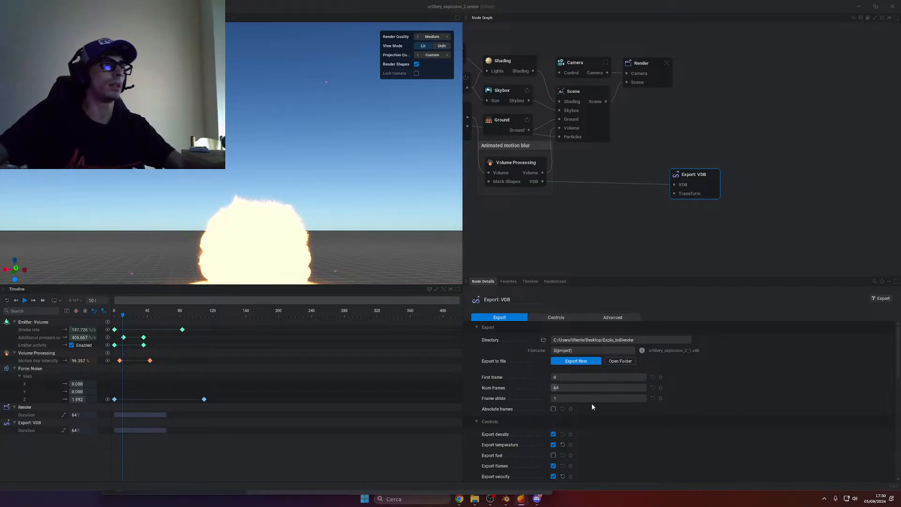
pyautogui.click(589, 387)
pyautogui.write('128')
pyautogui.press('Return')
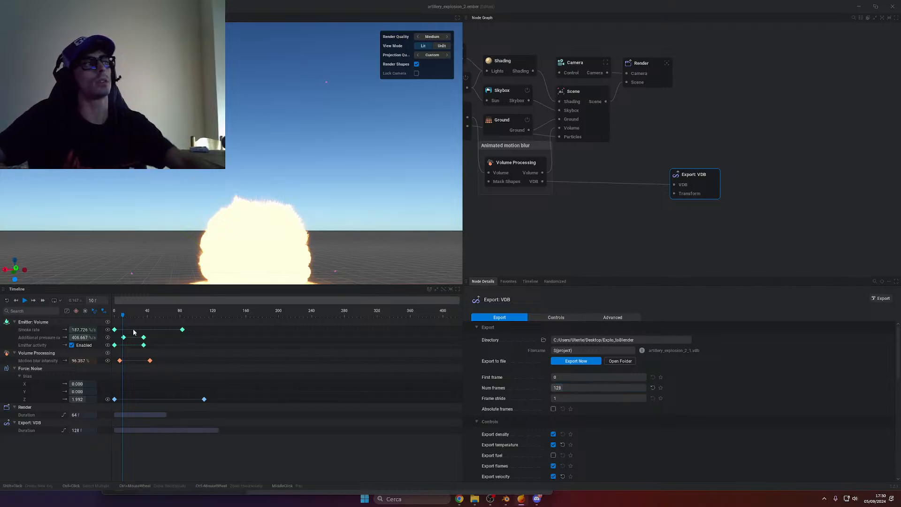
pyautogui.click(18, 300)
pyautogui.click(25, 300)
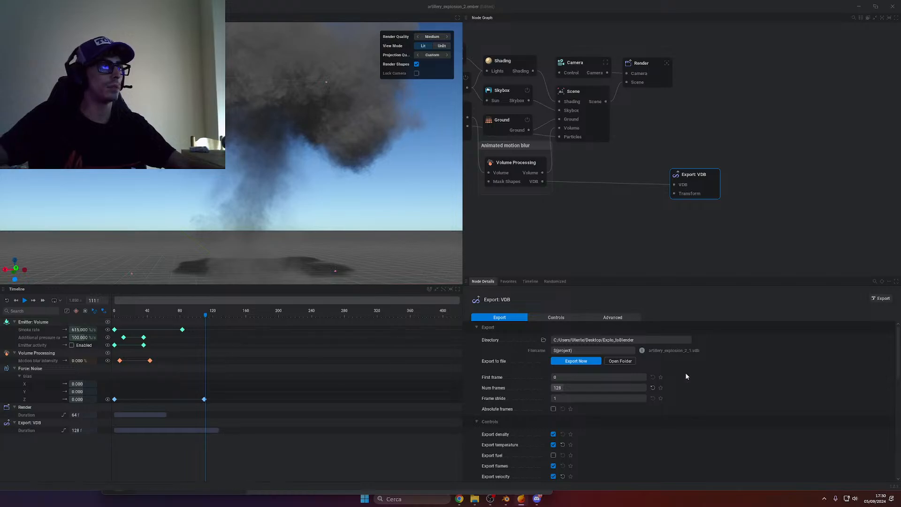
# Review the VDB channel, grid, coordinate and advanced export settings, leaving Remap values disabled
pyautogui.scroll(-3, 558, 348)
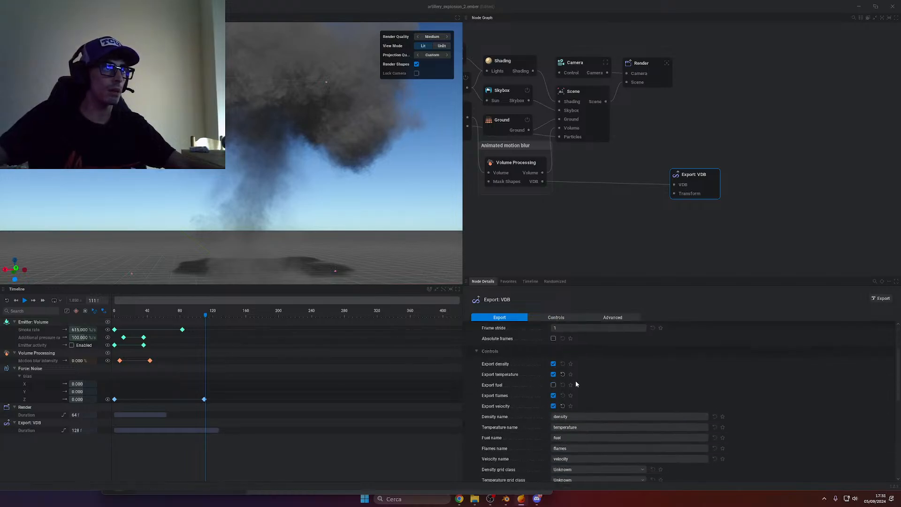
pyautogui.scroll(-1, 547, 379)
pyautogui.scroll(-1, 547, 376)
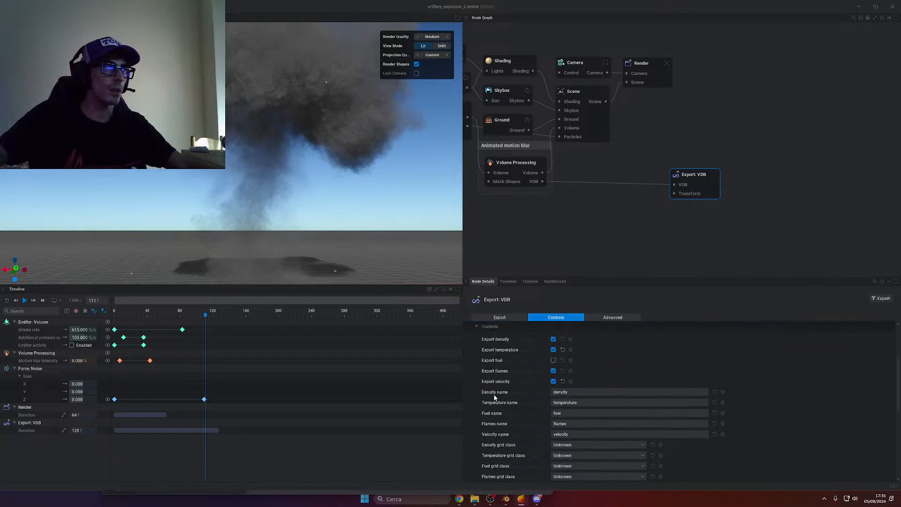
pyautogui.click(614, 317)
pyautogui.scroll(2, 556, 352)
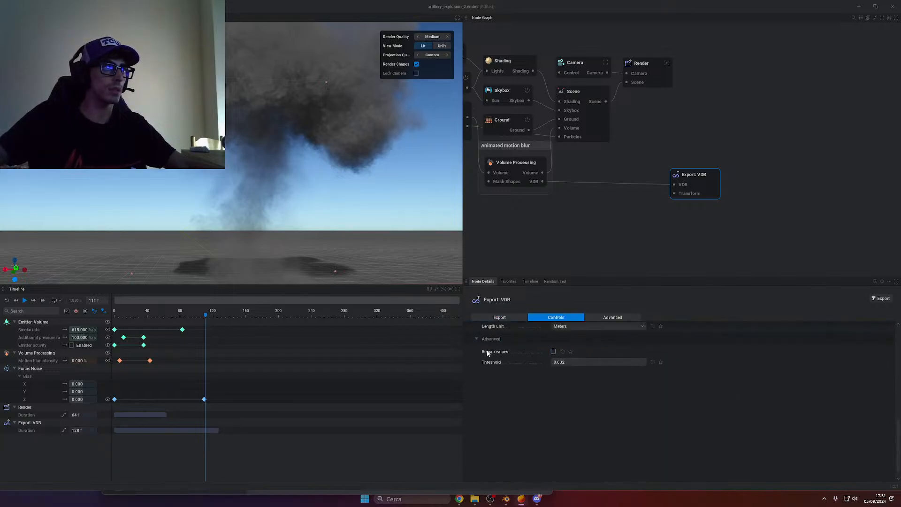
pyautogui.click(553, 397)
pyautogui.scroll(-3, 554, 396)
pyautogui.scroll(2, 555, 371)
pyautogui.click(554, 368)
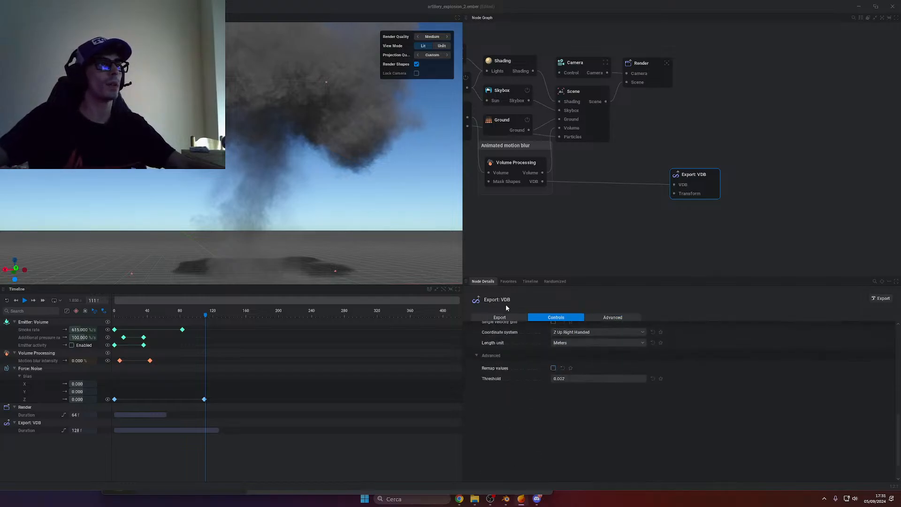
pyautogui.scroll(5, 503, 399)
# Start exporting the 128-frame VDB sequence
pyautogui.click(880, 299)
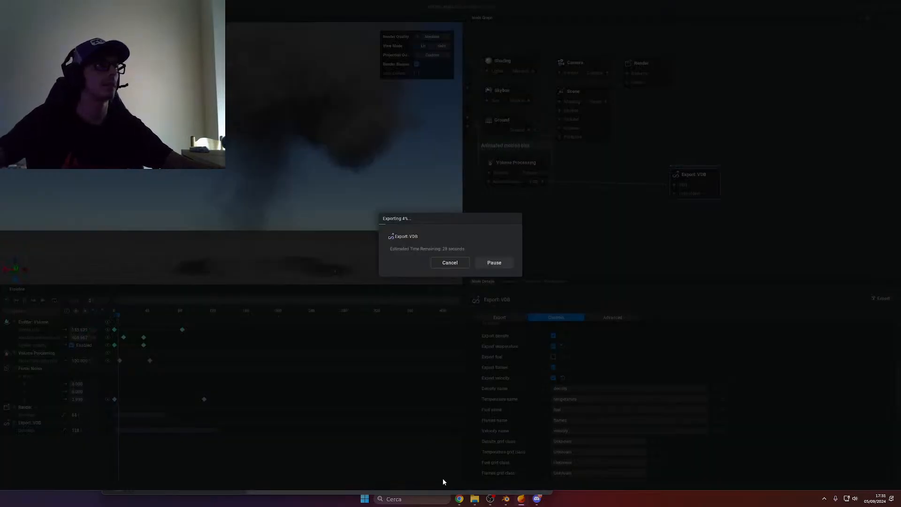
pyautogui.click(426, 498)
pyautogui.click(747, 241)
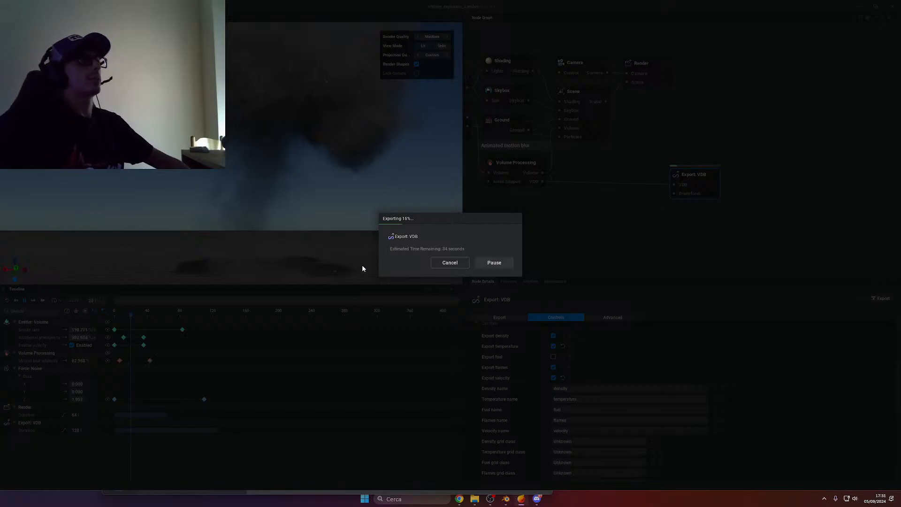
# Move the Blender window out of the way and minimize the Miro and image-search browser windows
pyautogui.click(506, 498)
pyautogui.moveTo(558, 5); pyautogui.dragTo(455, 419)
pyautogui.click(744, 420)
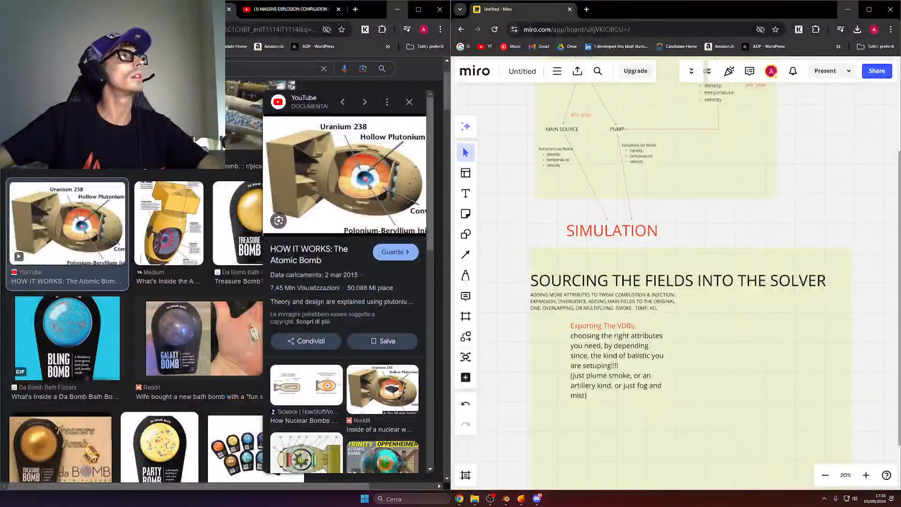
pyautogui.click(848, 9)
pyautogui.click(397, 10)
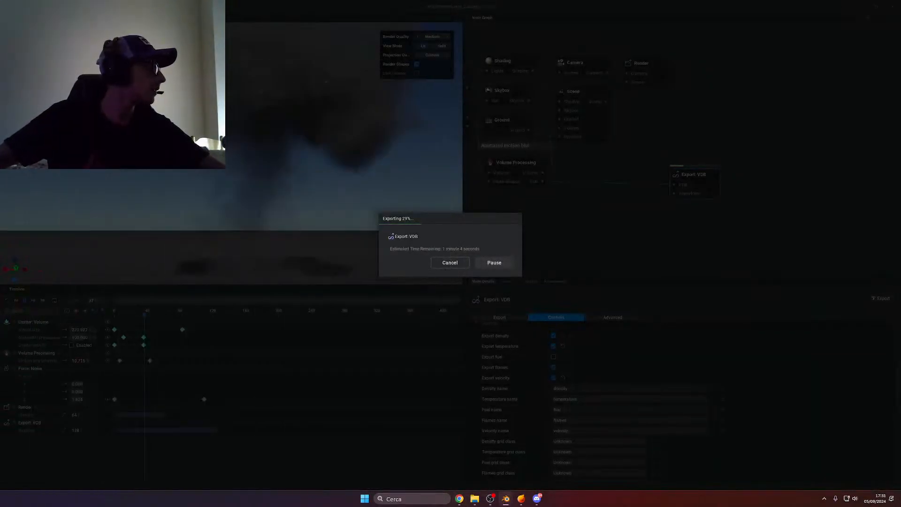
# Bring the Blender window into view over the running export and return to EmberGen
pyautogui.press('super+d')
pyautogui.press('super+d')
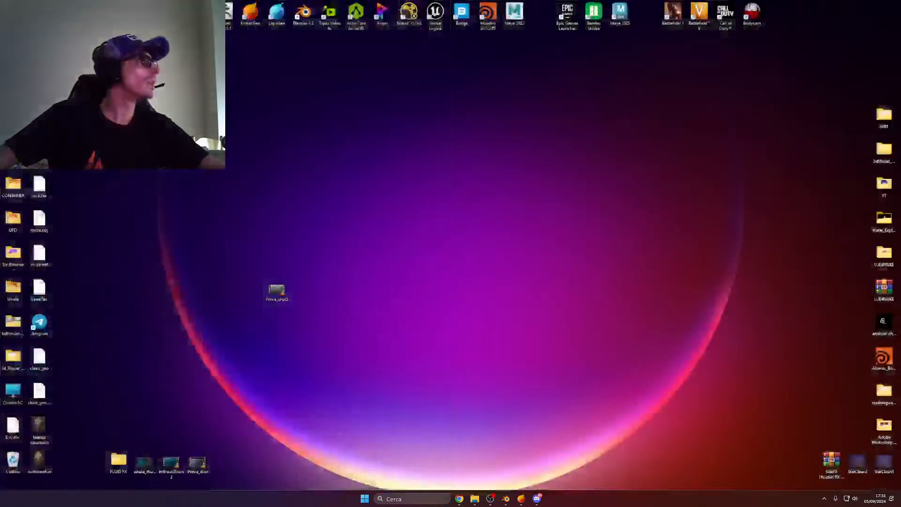
pyautogui.press('super+d')
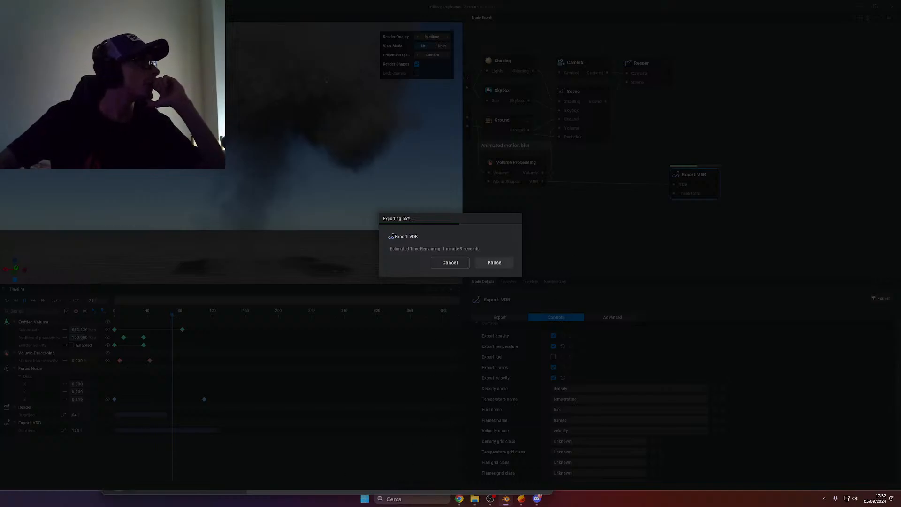
pyautogui.click(505, 498)
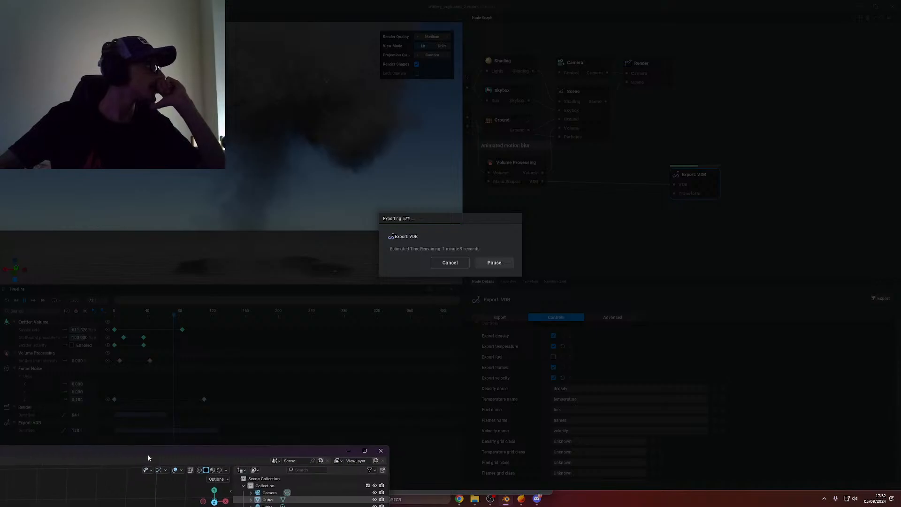
pyautogui.moveTo(474, 396); pyautogui.dragTo(755, 326)
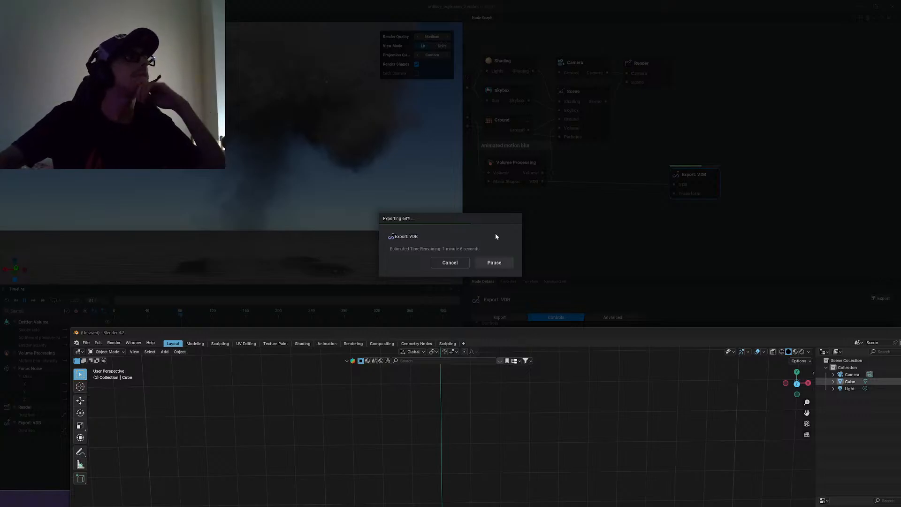
pyautogui.click(449, 271)
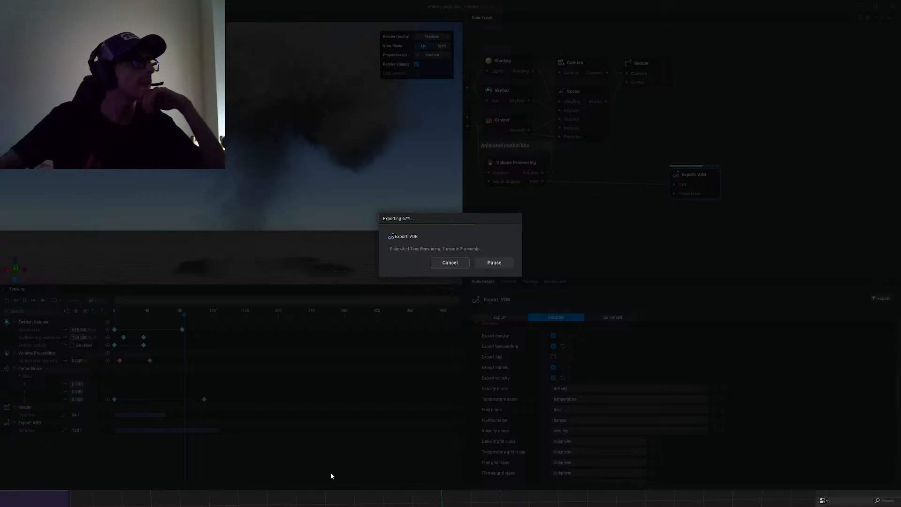
# Cancel the running VDB export and set the number of export frames to 50
pyautogui.click(445, 263)
pyautogui.click(25, 300)
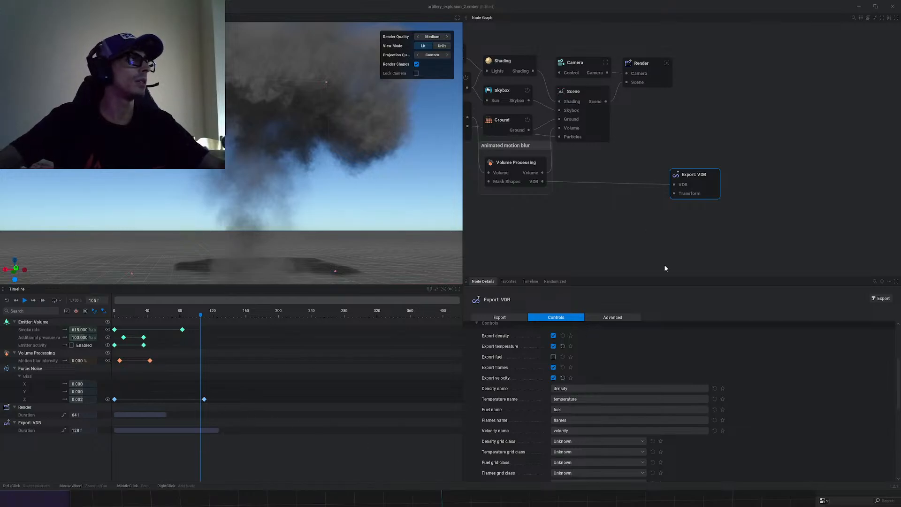
pyautogui.scroll(1, 503, 373)
pyautogui.scroll(2, 504, 373)
pyautogui.click(573, 388)
pyautogui.write('50')
pyautogui.press('Return')
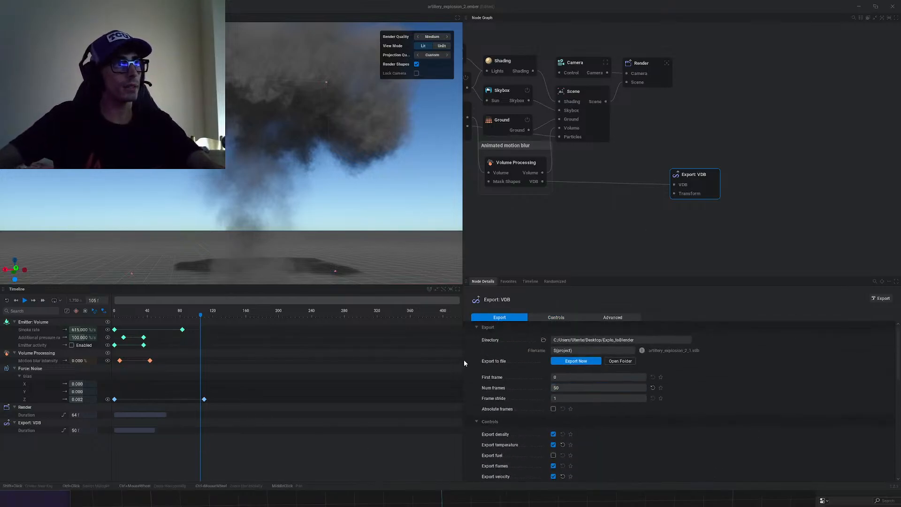
# Export the 50-frame VDB sequence, overwriting the files already in the folder
pyautogui.click(576, 361)
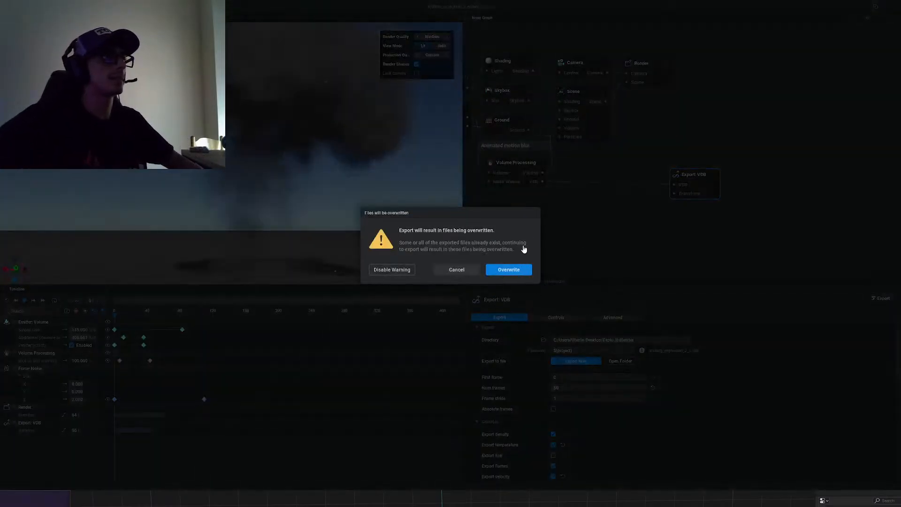
pyautogui.click(497, 269)
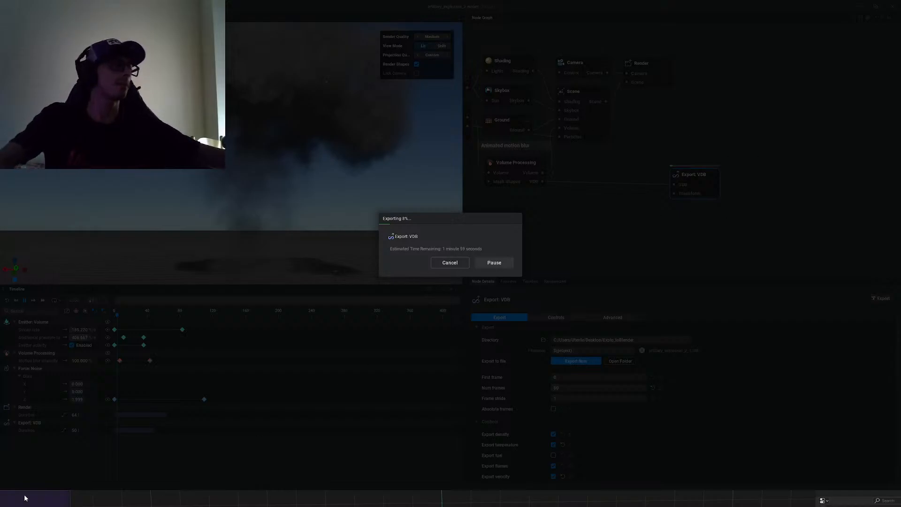
# Cancel the running VDB export and pause the explosion simulation
pyautogui.click(450, 263)
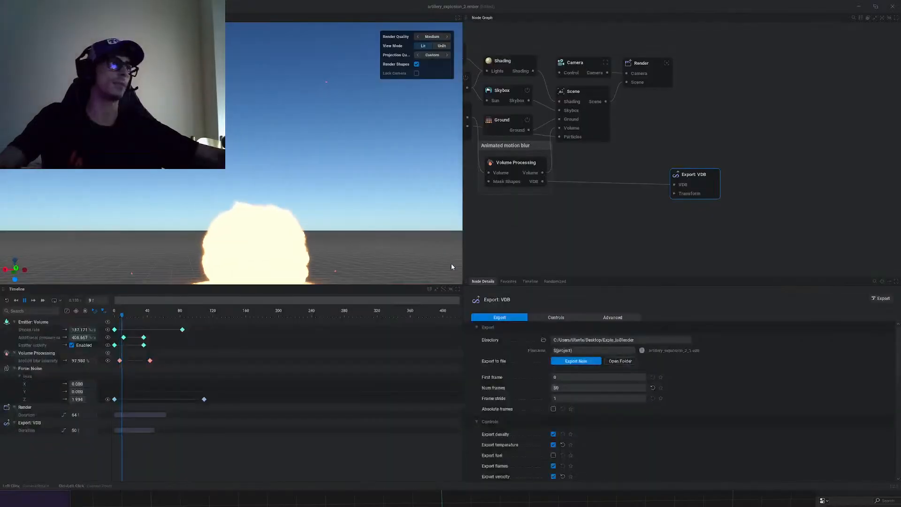
pyautogui.click(25, 301)
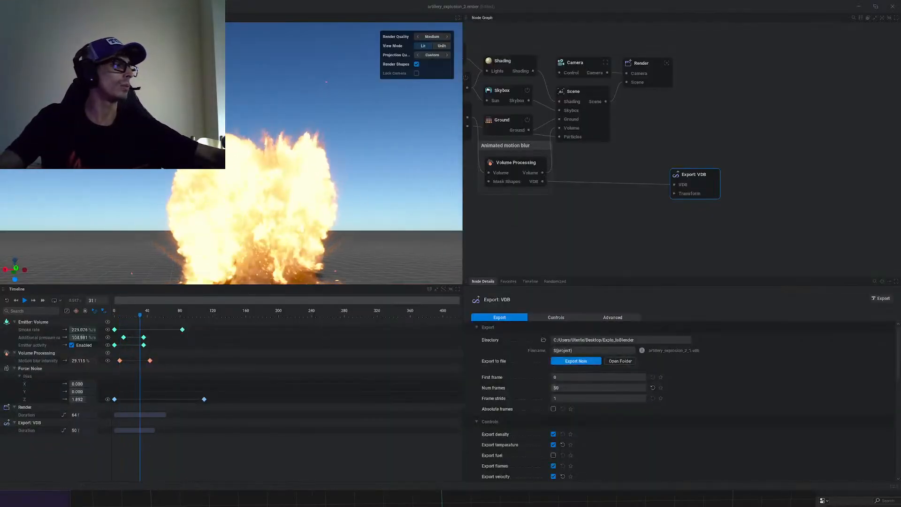
# Switch to Blender, maximize its window and delete the default cube
pyautogui.click(94, 501)
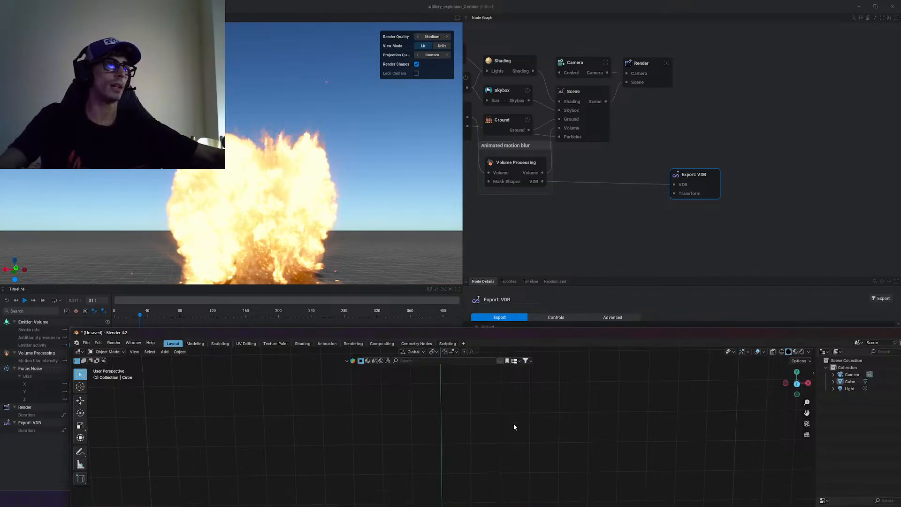
pyautogui.doubleClick(533, 333)
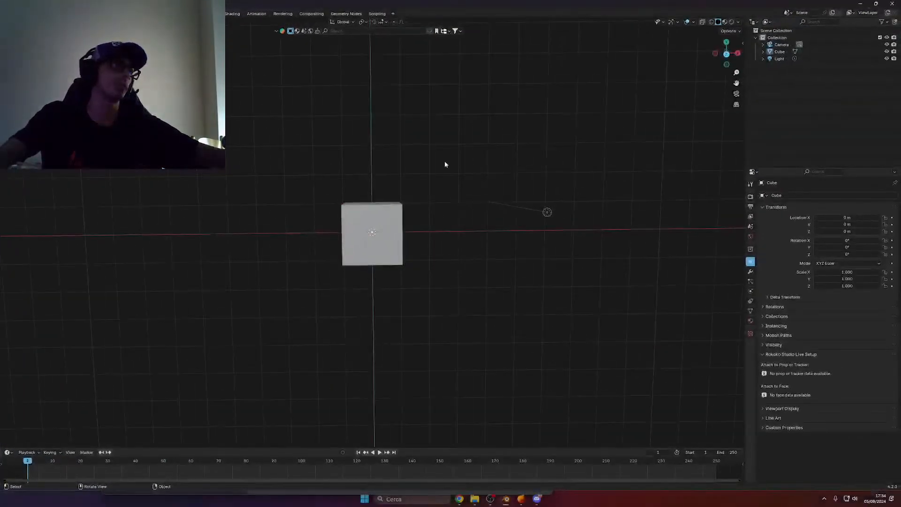
pyautogui.moveTo(444, 182); pyautogui.dragTo(414, 241, button='middle')
pyautogui.scroll(4, 414, 241)
pyautogui.click(414, 242)
pyautogui.press('Delete')
pyautogui.moveTo(460, 268); pyautogui.dragTo(352, 109, button='middle')
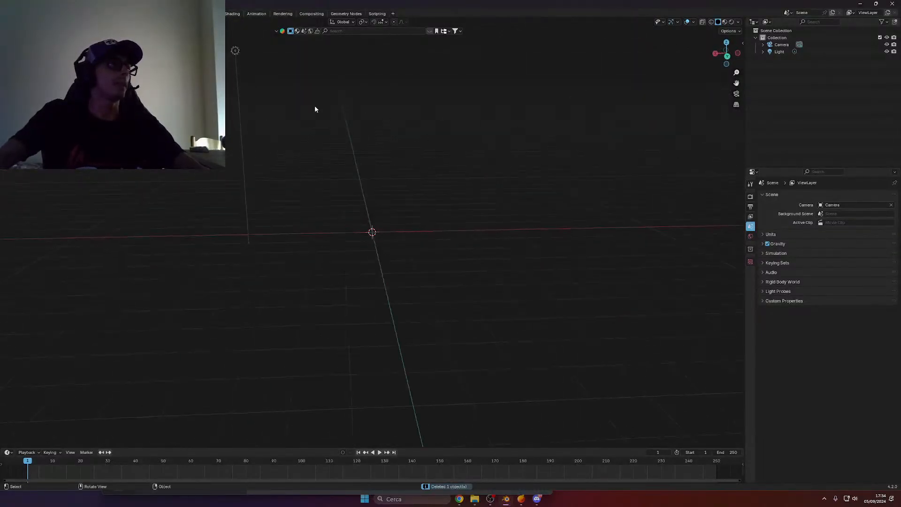
# Start adding a volume object by importing an OpenVDB file
pyautogui.hotkey('shift', 'a')
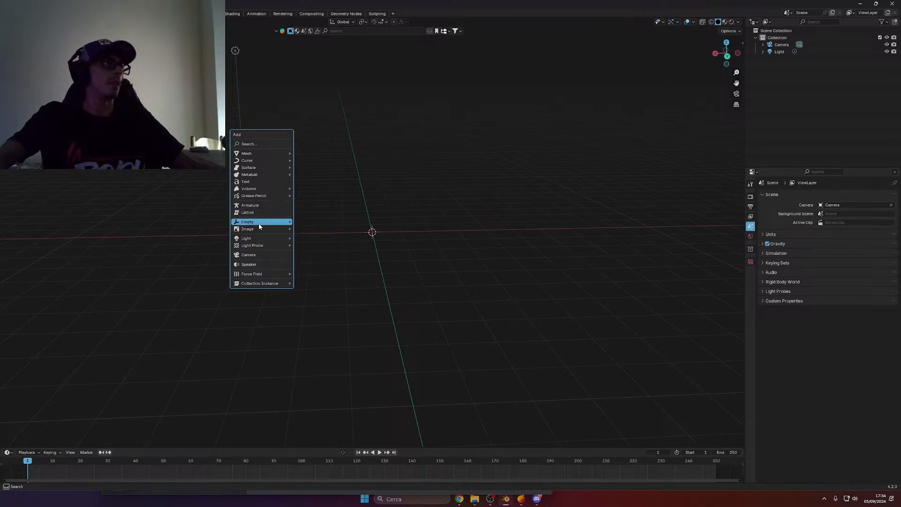
pyautogui.moveTo(265, 188)
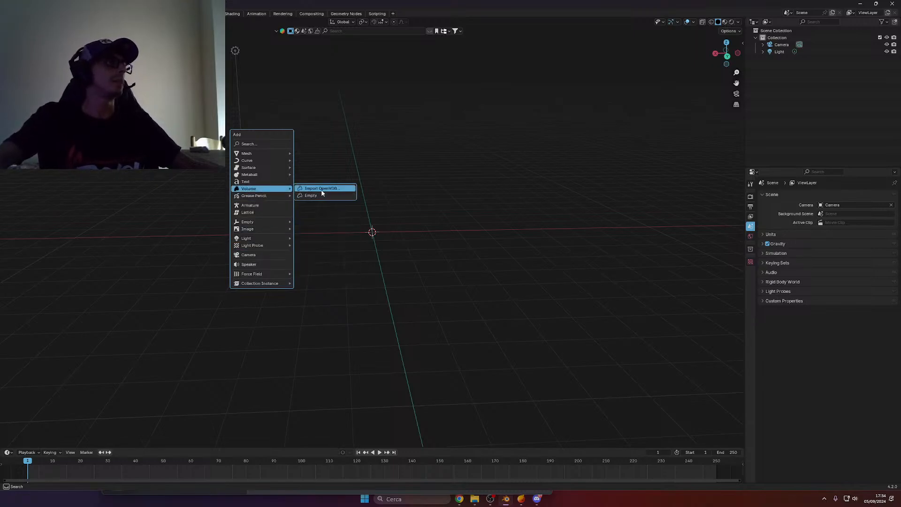
pyautogui.click(337, 188)
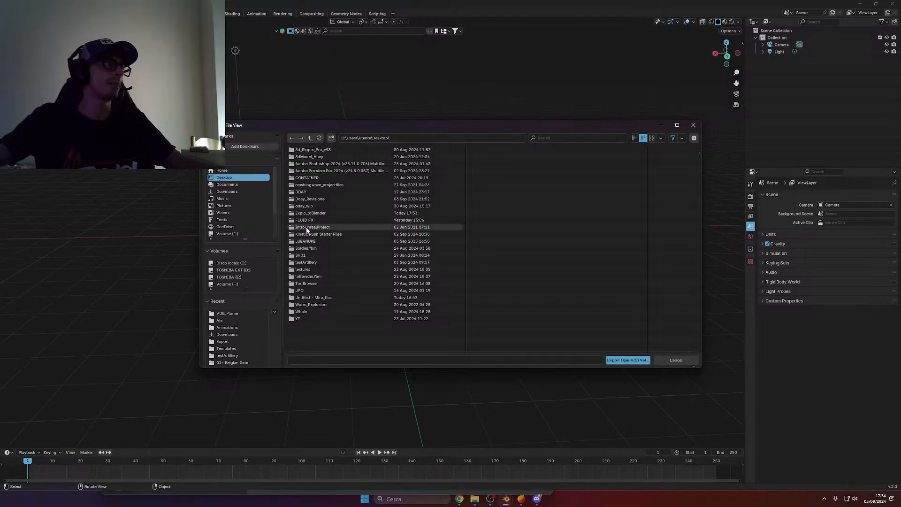
pyautogui.doubleClick(301, 192)
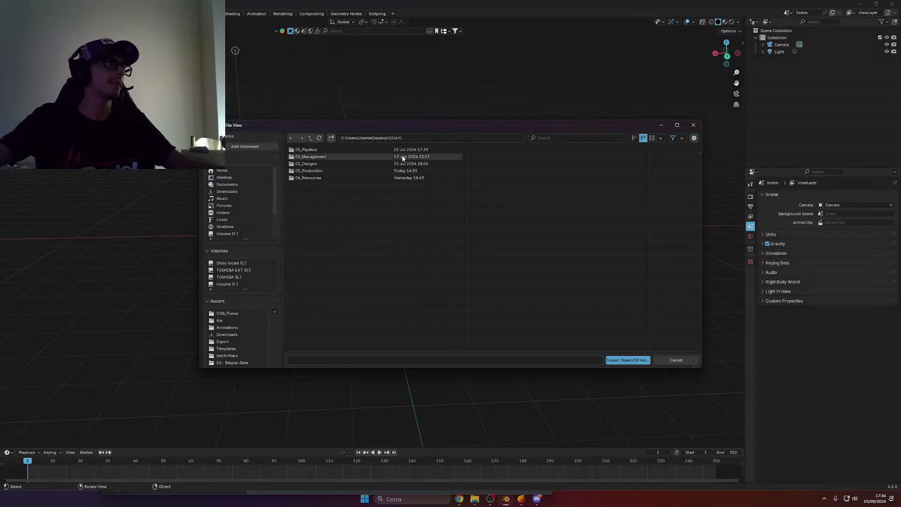
pyautogui.doubleClick(312, 170)
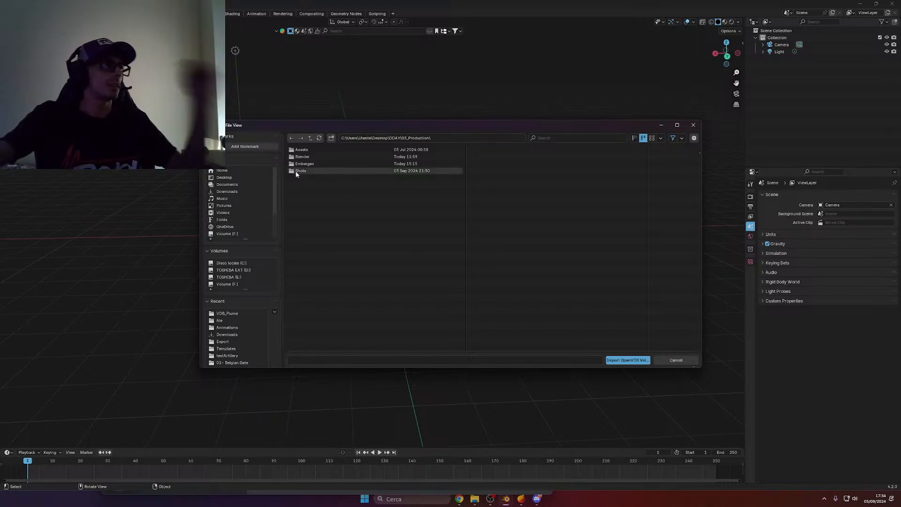
pyautogui.doubleClick(312, 163)
pyautogui.doubleClick(298, 149)
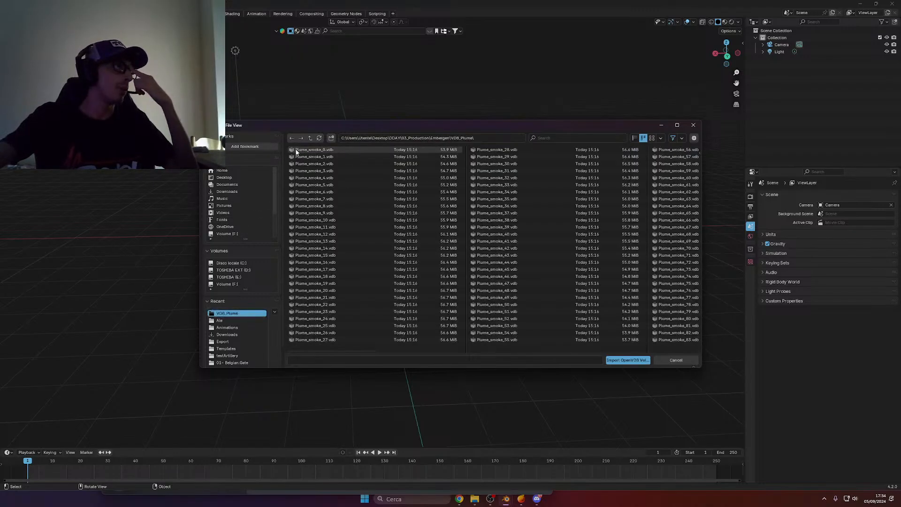
pyautogui.click(295, 138)
# Import artillery_explosion_2_1.vdb from the testArtillery folder on the Desktop
pyautogui.click(246, 178)
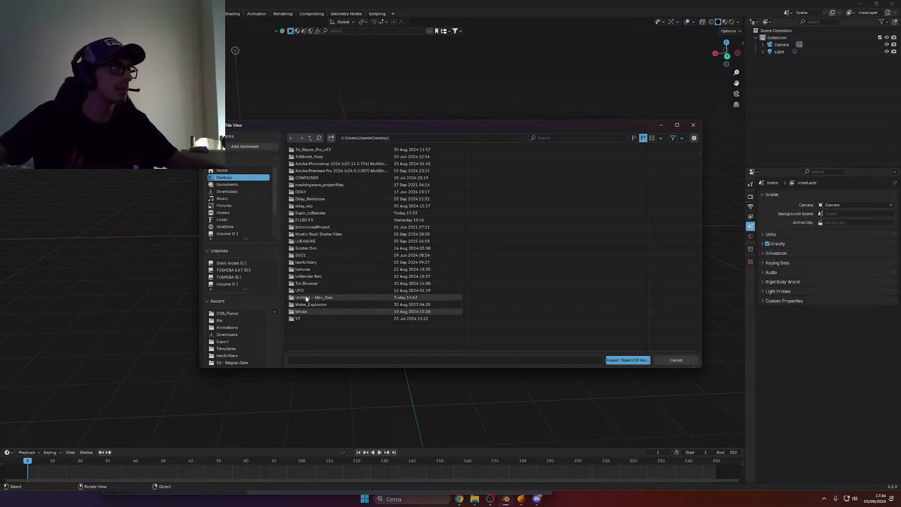
pyautogui.doubleClick(305, 261)
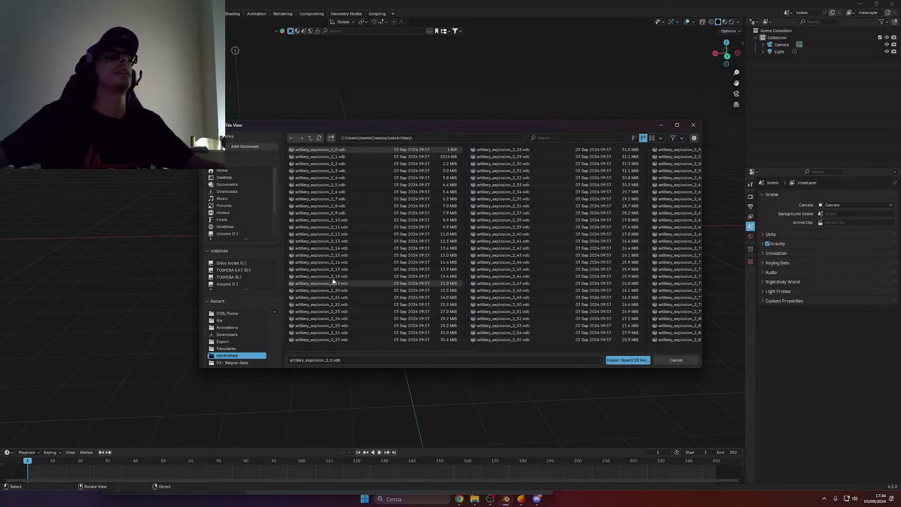
pyautogui.click(311, 156)
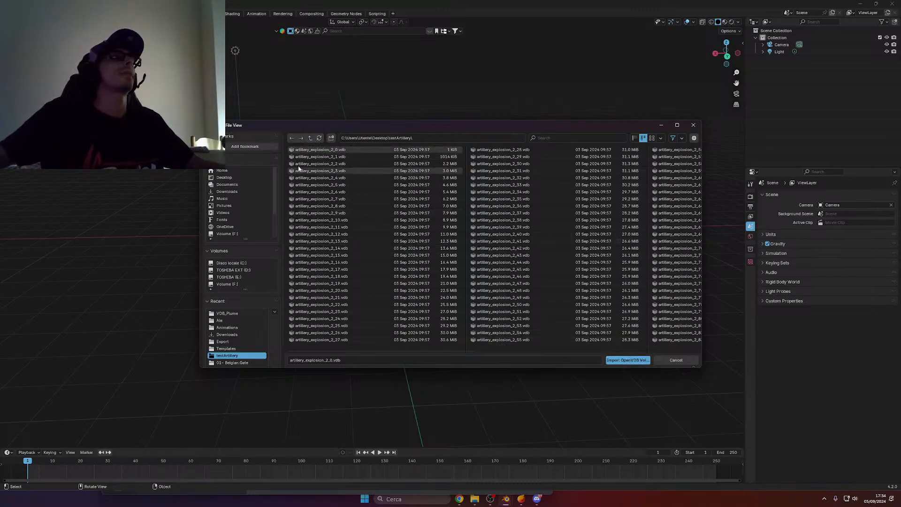
pyautogui.click(619, 363)
# Rewind the timeline and play the animation briefly to check the imported volume
pyautogui.moveTo(414, 203); pyautogui.dragTo(252, 361, button='middle')
pyautogui.scroll(-12, 520, 218)
pyautogui.moveTo(32, 462)
pyautogui.mouseDown()
pyautogui.moveTo(144, 462)
pyautogui.moveTo(24, 461)
pyautogui.mouseUp()
pyautogui.press('space')
pyautogui.press('space')
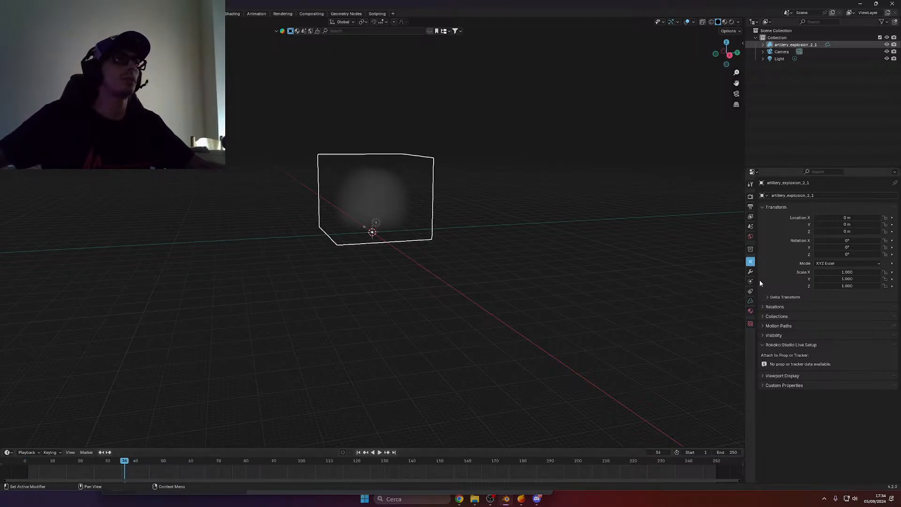
# Enable Sequence for the volume's OpenVDB file and set its frame count to 100
pyautogui.click(750, 301)
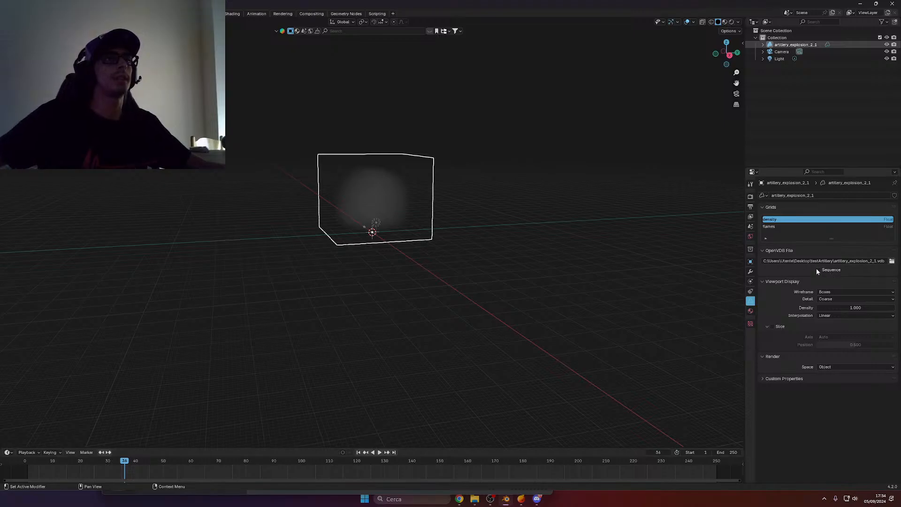
pyautogui.scroll(4, 507, 243)
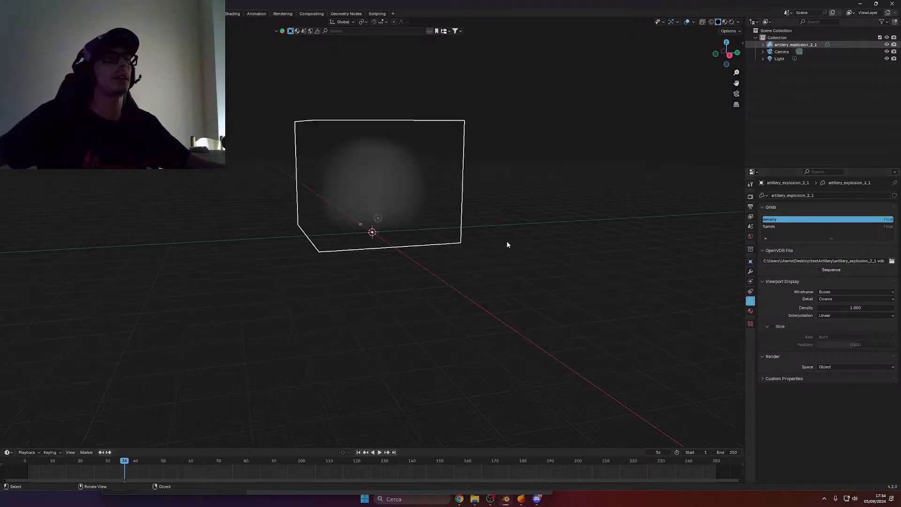
pyautogui.click(840, 270)
pyautogui.moveTo(25, 462); pyautogui.dragTo(110, 468)
pyautogui.moveTo(585, 209); pyautogui.dragTo(493, 291, button='middle')
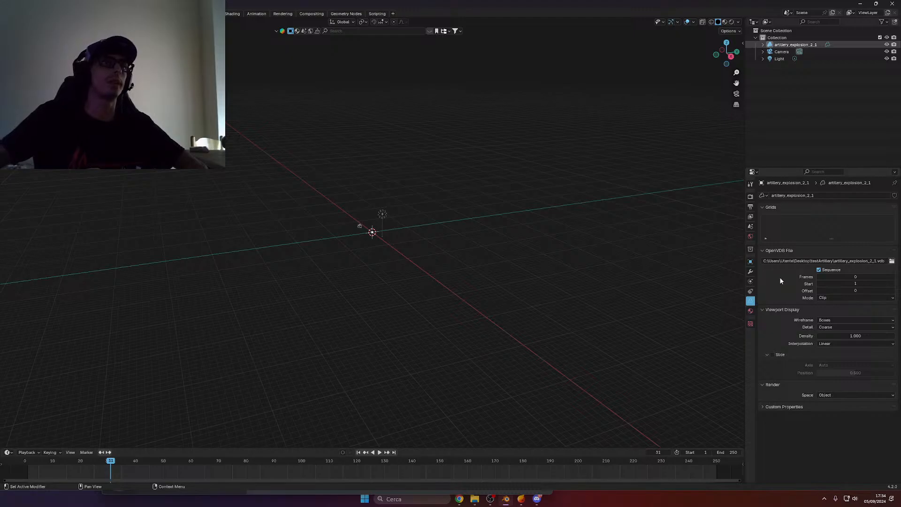
pyautogui.moveTo(440, 196); pyautogui.dragTo(348, 215, button='middle')
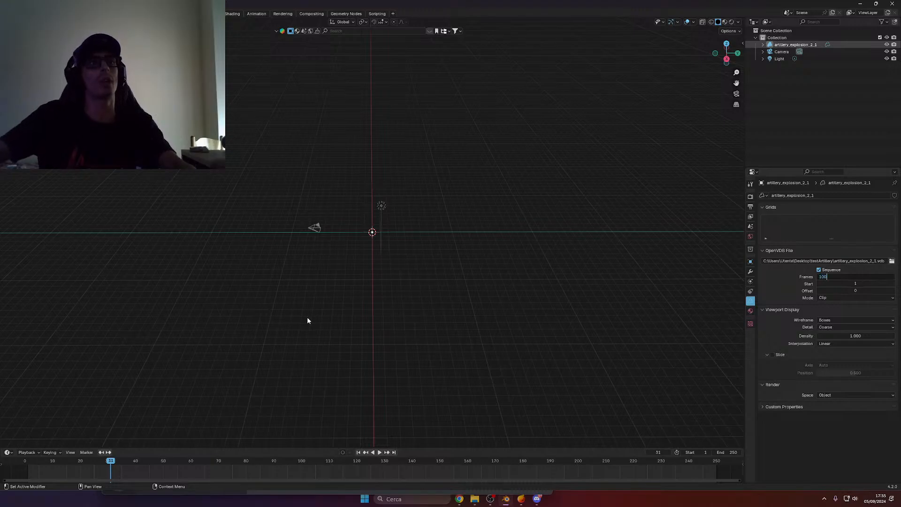
pyautogui.press('Return')
# Scrub the timeline to frame 34 to preview the explosion sequence
pyautogui.scroll(-8, 358, 275)
pyautogui.moveTo(359, 320); pyautogui.dragTo(370, 318, button='middle')
pyautogui.moveTo(42, 462); pyautogui.dragTo(118, 473)
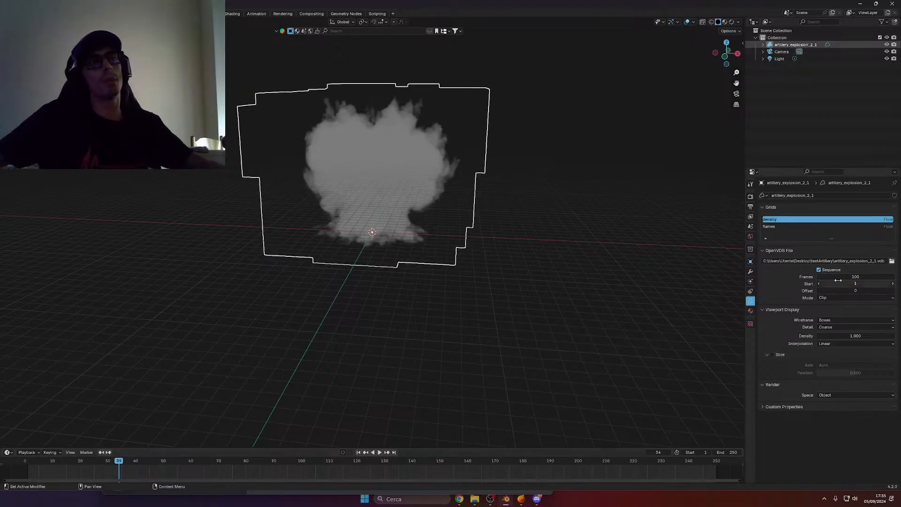
# Set both the volume sequence's start and the scene's start frame to 1001
pyautogui.click(819, 283)
pyautogui.write('001')
pyautogui.press('Return')
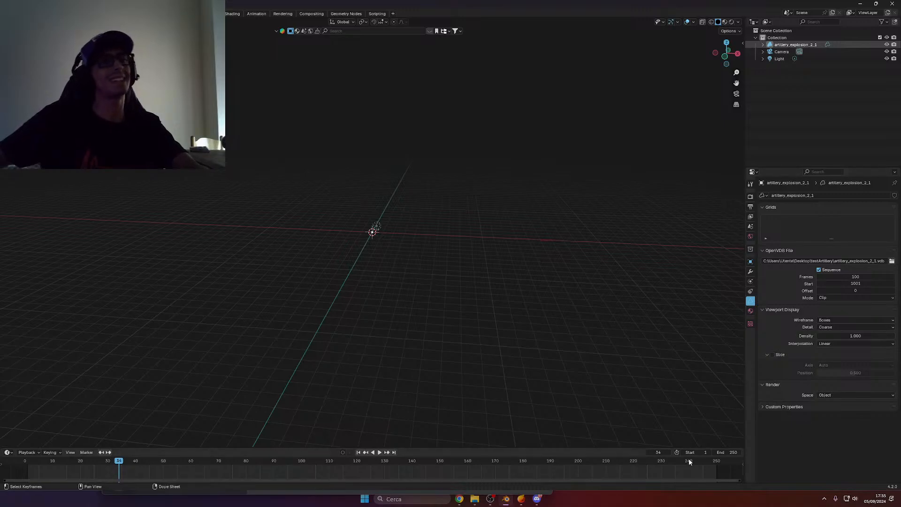
pyautogui.press('Return')
pyautogui.scroll(-5, 247, 467)
pyautogui.scroll(-4, 465, 465)
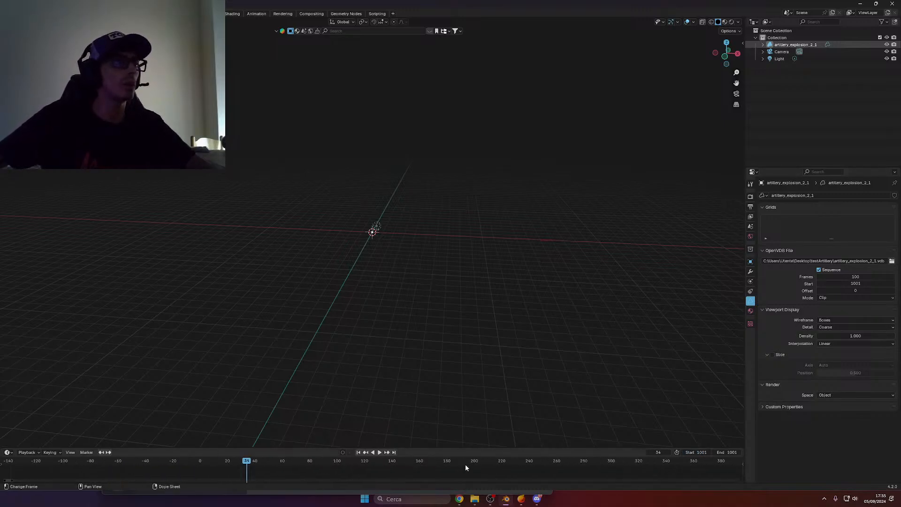
# Jump to the scene's first frame and center the timeline around frame 1001
pyautogui.click(358, 452)
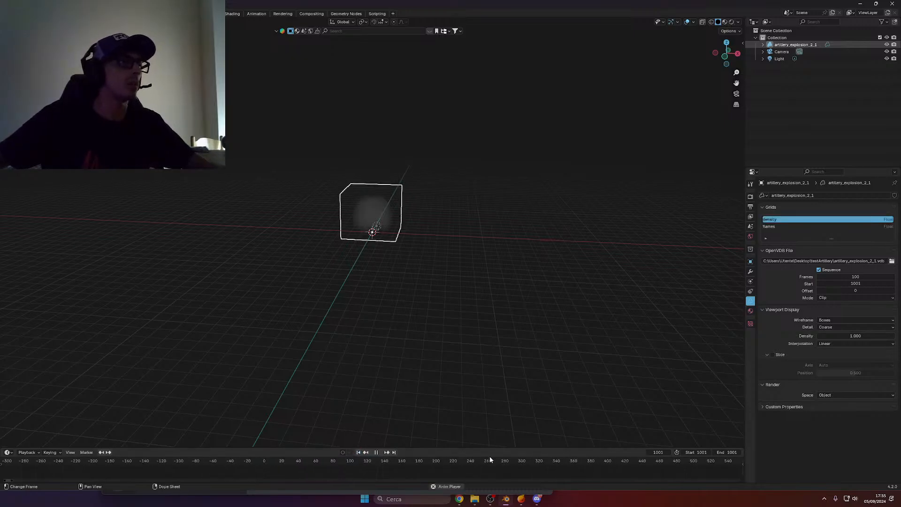
pyautogui.scroll(-8, 662, 473)
pyautogui.scroll(-5, 663, 474)
pyautogui.scroll(7, 660, 475)
pyautogui.moveTo(657, 475); pyautogui.dragTo(480, 474, button='middle')
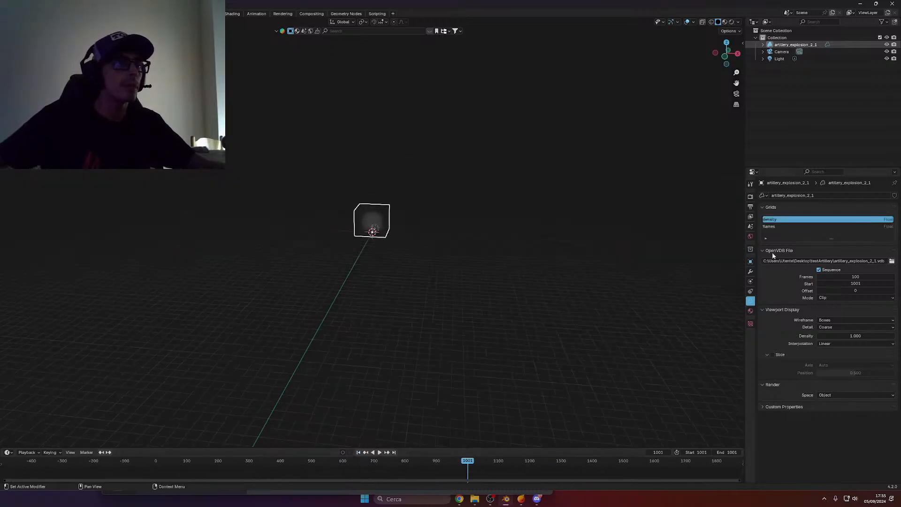
# Set the output frame range's end to 1200 and play the explosion briefly, stopping at frame 1020
pyautogui.click(750, 196)
pyautogui.click(750, 206)
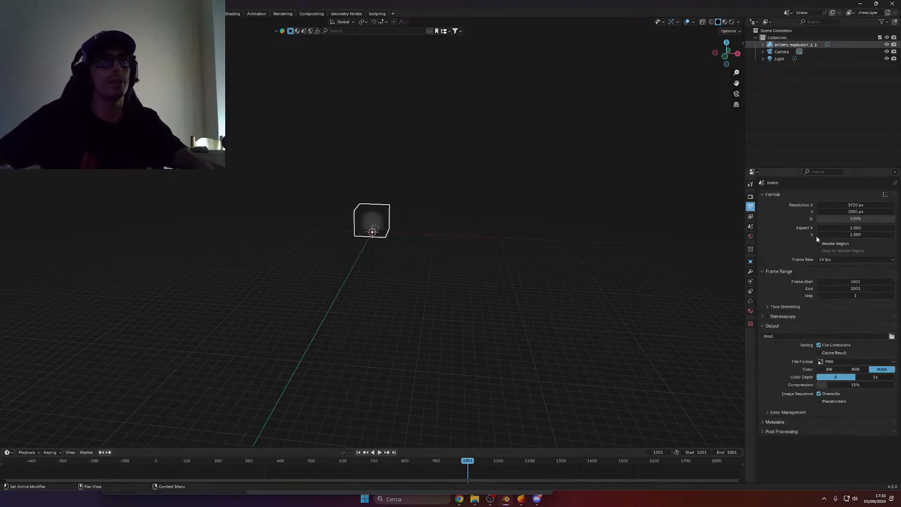
pyautogui.click(829, 287)
pyautogui.write('10')
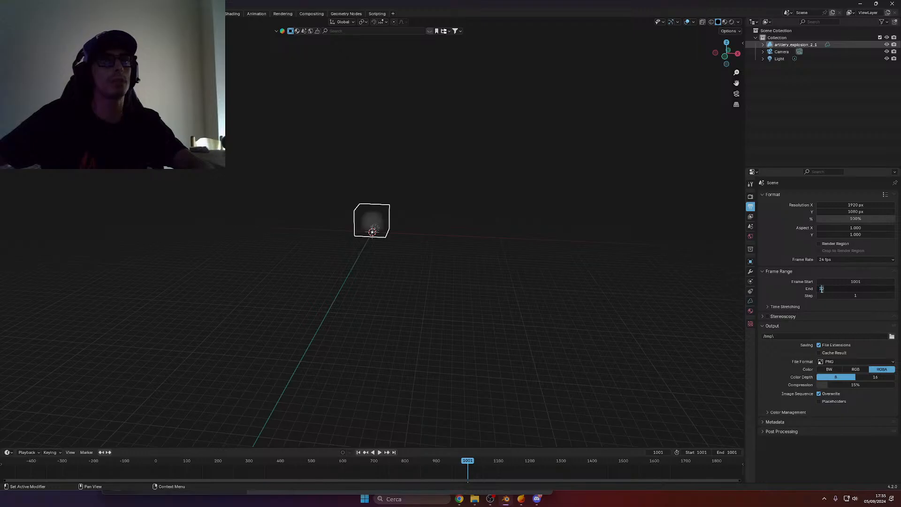
pyautogui.write('00')
pyautogui.press('Return')
pyautogui.press('space')
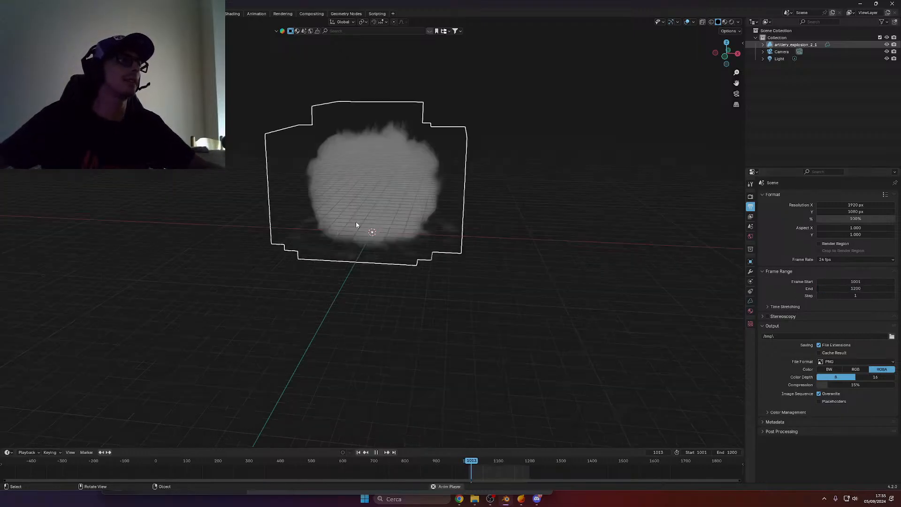
pyautogui.press('space')
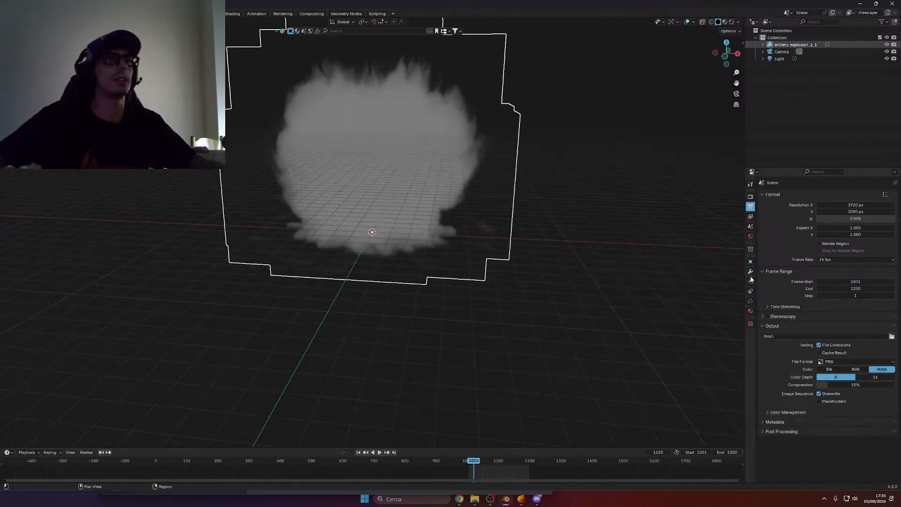
# Examine the explosion volume's data settings and view its shape from above
pyautogui.click(752, 301)
pyautogui.moveTo(601, 264); pyautogui.dragTo(565, 247, button='middle')
pyautogui.click(750, 263)
pyautogui.click(751, 301)
pyautogui.moveTo(539, 214); pyautogui.dragTo(277, 243, button='middle')
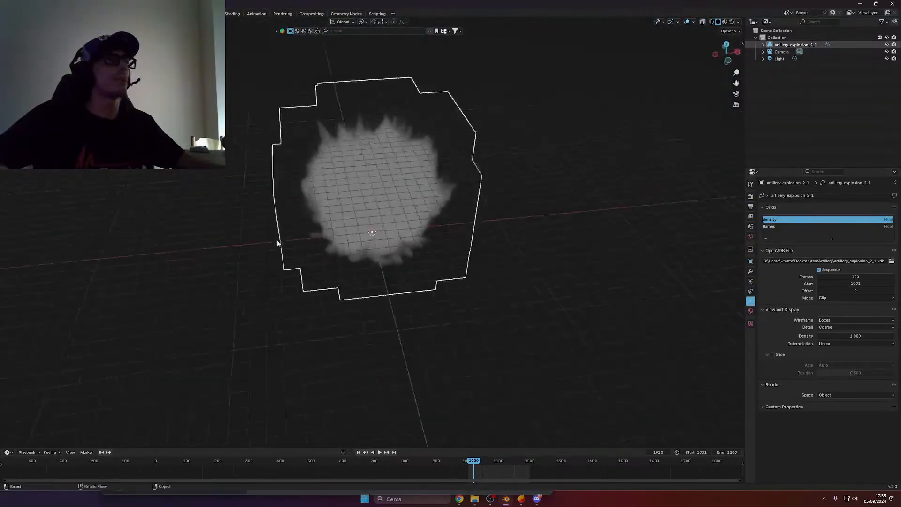
# Switch the viewport to rendered shading and change the render engine from EEVEE to Cycles
pyautogui.click(732, 22)
pyautogui.moveTo(356, 155); pyautogui.dragTo(328, 112, button='middle')
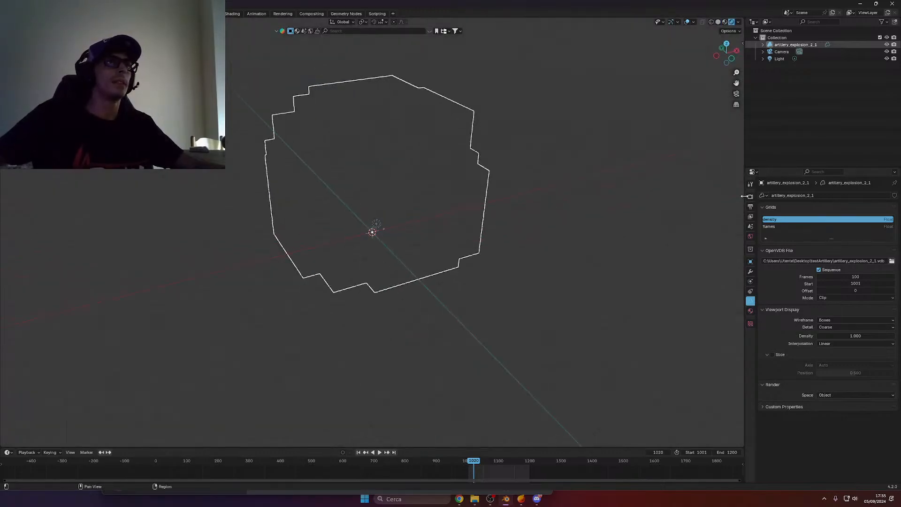
pyautogui.click(749, 205)
pyautogui.click(750, 196)
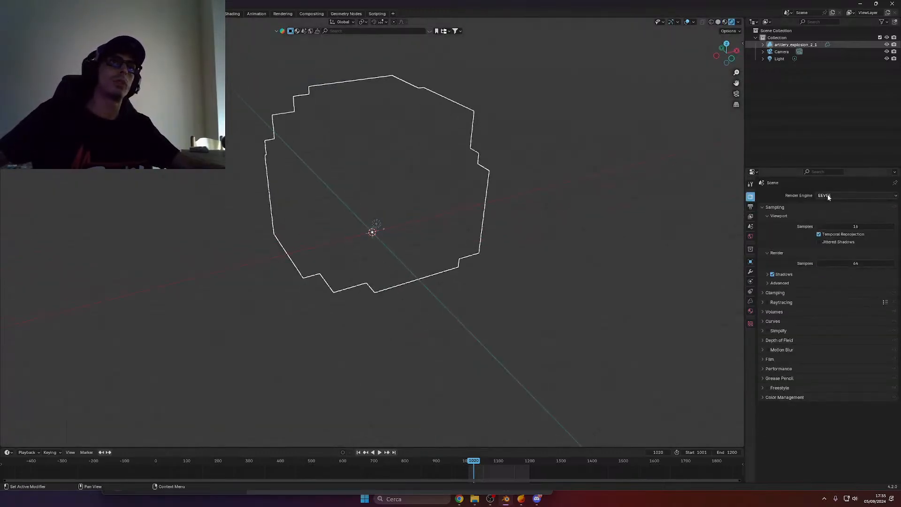
pyautogui.click(828, 197)
pyautogui.click(824, 217)
pyautogui.moveTo(586, 178); pyautogui.dragTo(540, 197, button='middle')
# Show the world settings and return the viewport to solid shading
pyautogui.click(749, 237)
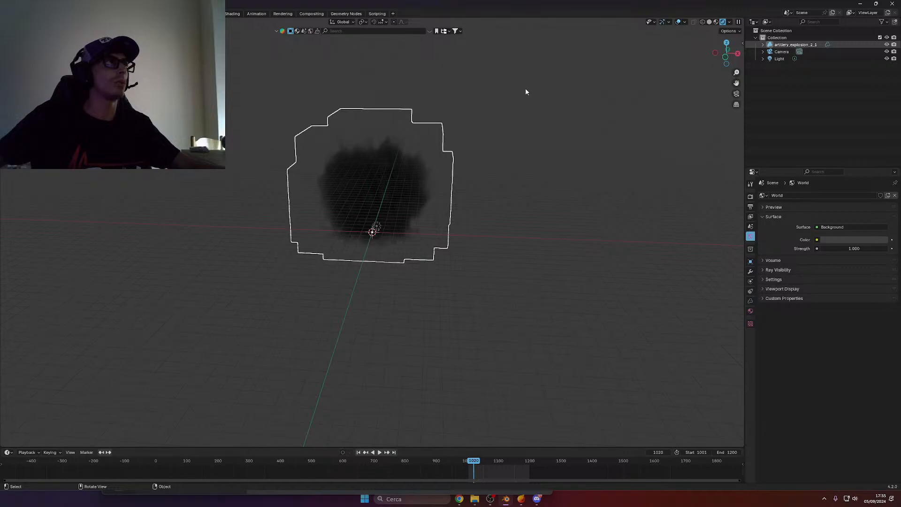
pyautogui.click(710, 22)
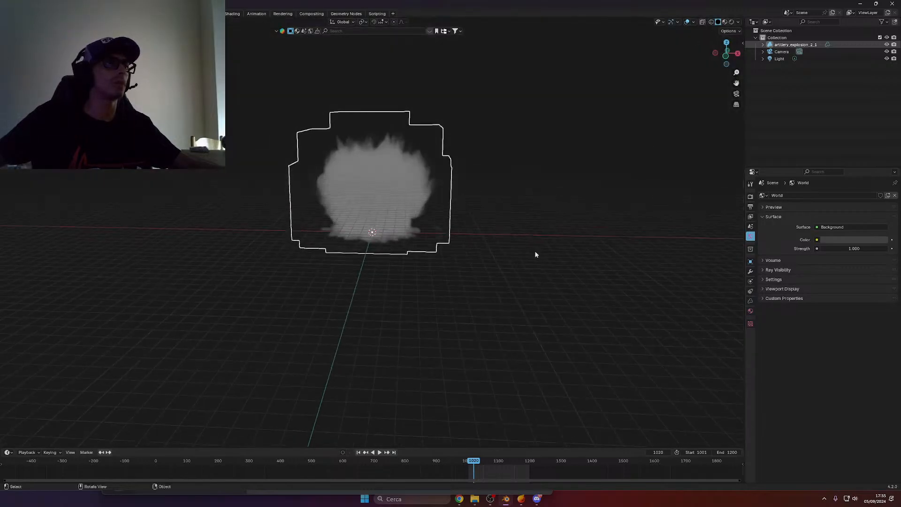
# Enlarge the timeline area and change it into a Shader Editor
pyautogui.moveTo(519, 447); pyautogui.dragTo(211, 317)
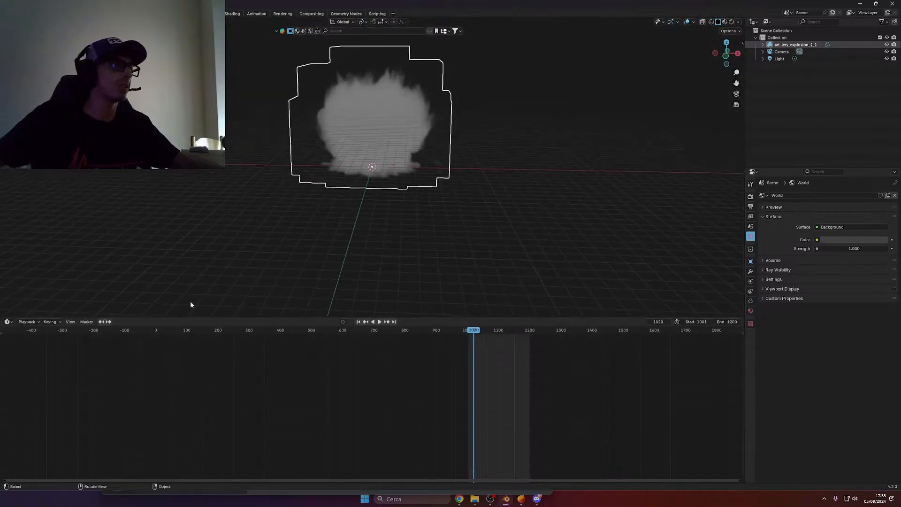
pyautogui.click(7, 322)
pyautogui.click(27, 387)
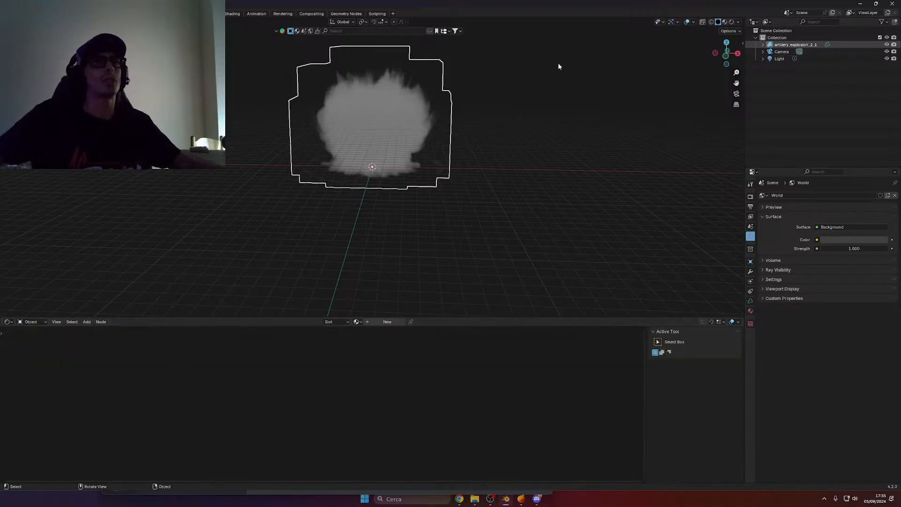
# Create a new material for the artillery explosion volume and frame its nodes in the Shader Editor
pyautogui.click(746, 308)
pyautogui.click(836, 226)
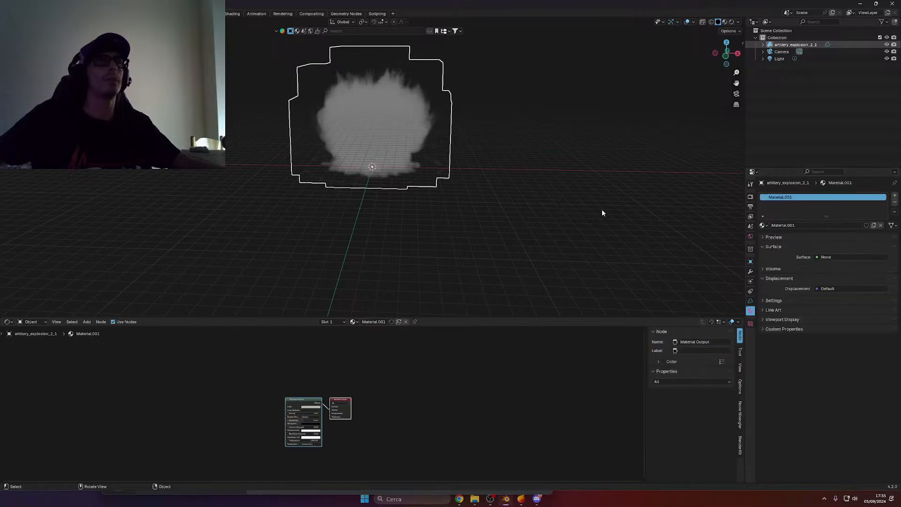
pyautogui.keyDown('shift'); pyautogui.moveTo(340, 171); pyautogui.dragTo(325, 247, button='middle'); pyautogui.keyUp('shift')
pyautogui.scroll(4, 348, 421)
pyautogui.moveTo(332, 421); pyautogui.dragTo(516, 402, button='middle')
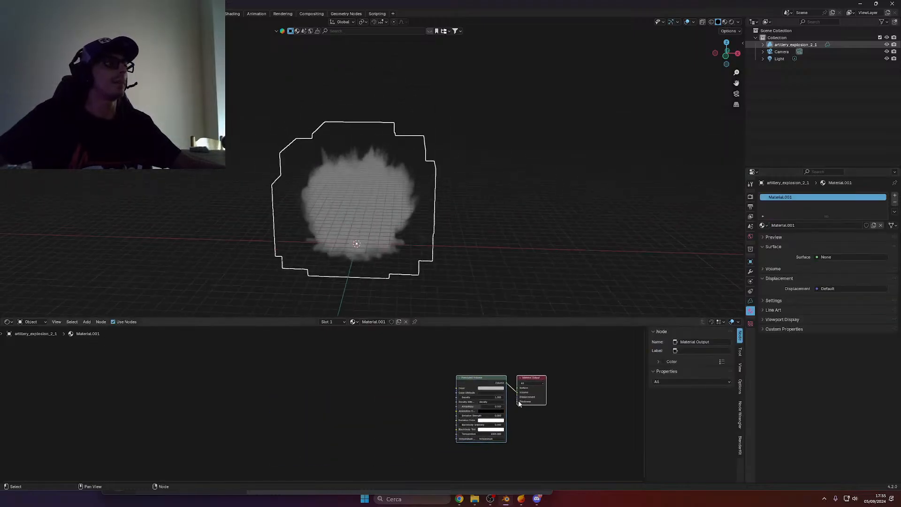
pyautogui.scroll(5, 516, 402)
# Enlarge the Shader Editor area so the Principled Volume and Material Output nodes are readable below the explosion
pyautogui.moveTo(517, 317); pyautogui.dragTo(516, 184)
pyautogui.moveTo(529, 271); pyautogui.dragTo(358, 216, button='middle')
pyautogui.scroll(4, 358, 216)
pyautogui.moveTo(461, 233); pyautogui.dragTo(514, 232, button='middle')
pyautogui.scroll(2, 573, 274)
pyautogui.moveTo(516, 362); pyautogui.dragTo(531, 446, button='middle')
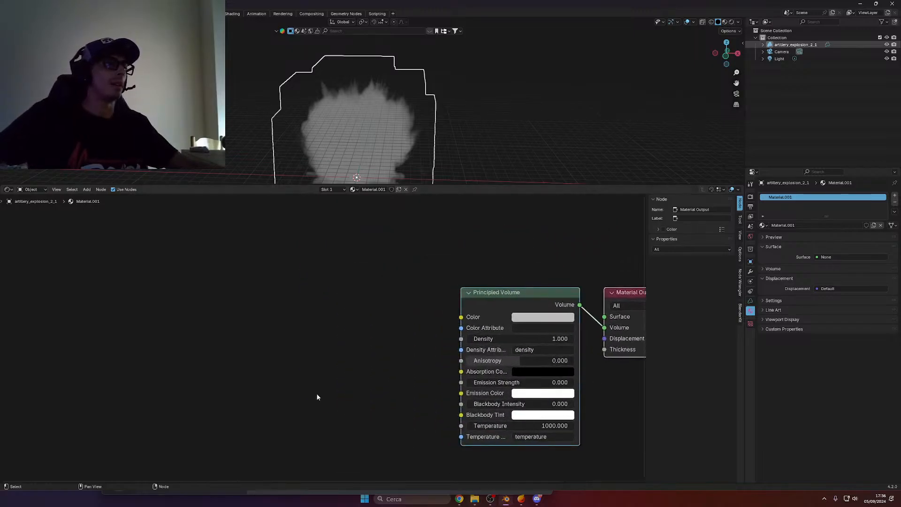
pyautogui.moveTo(443, 352); pyautogui.dragTo(427, 364, button='middle')
pyautogui.moveTo(625, 386); pyautogui.dragTo(591, 339, button='middle')
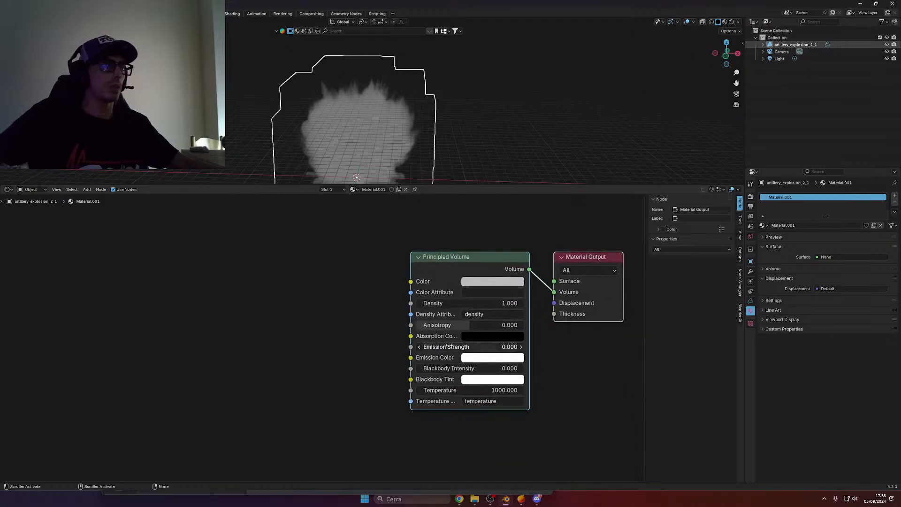
pyautogui.moveTo(405, 158); pyautogui.dragTo(414, 133, button='middle')
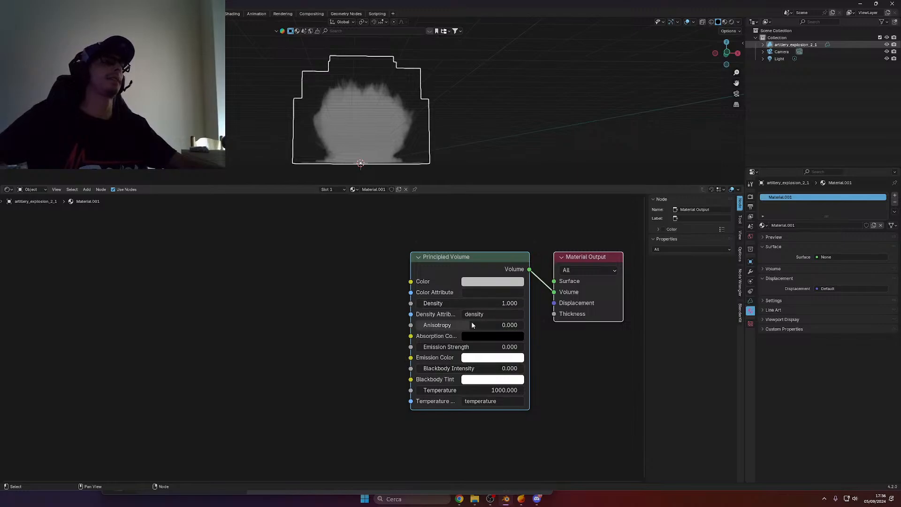
# Try a temperature of 10000 on the Principled Volume node and set it back to 1000
pyautogui.click(416, 408)
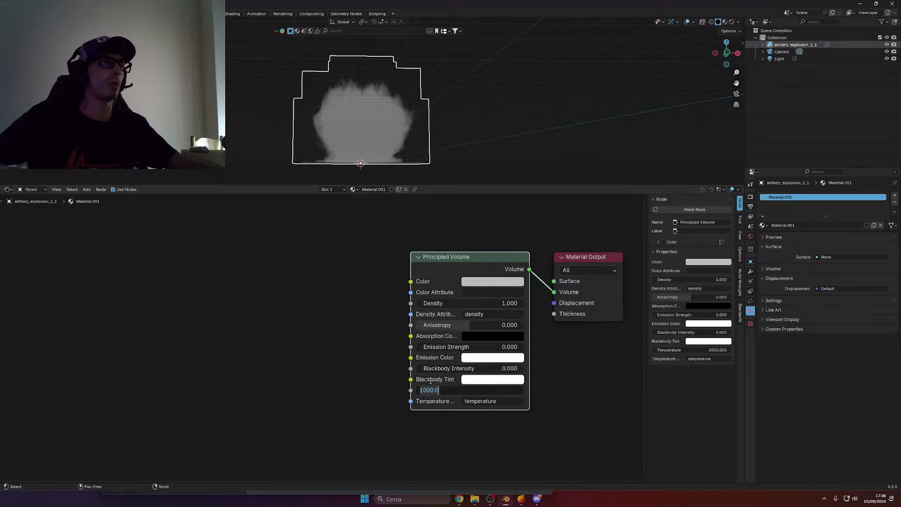
pyautogui.click(438, 390)
pyautogui.write('0')
pyautogui.press('Return')
pyautogui.click(419, 392)
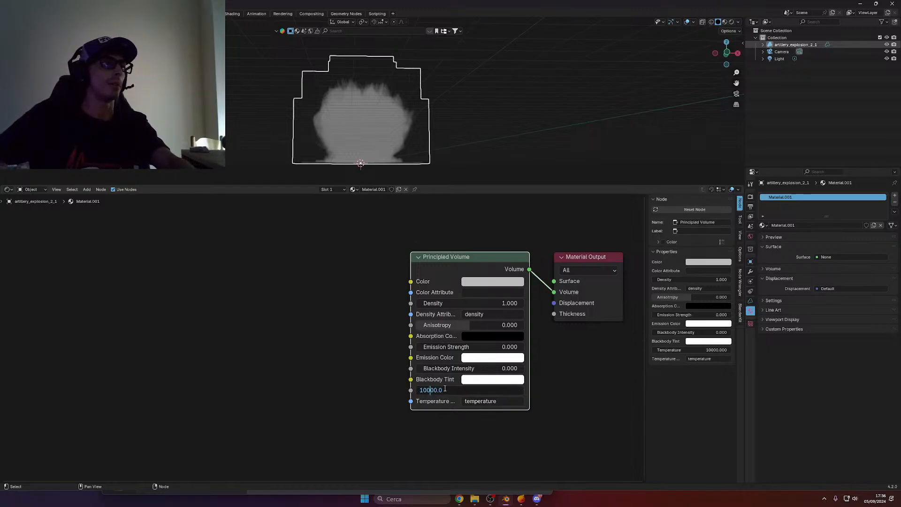
pyautogui.press('Return')
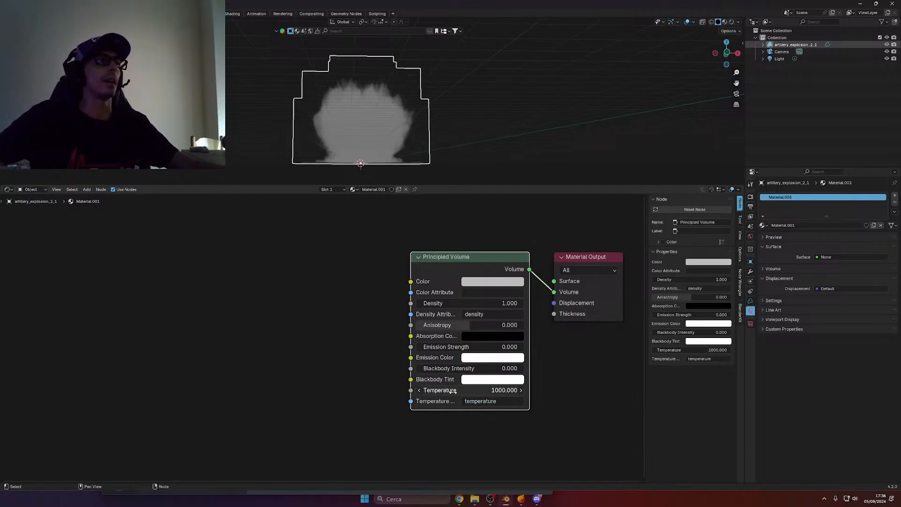
# Set the Principled Volume temperature to 6000 and show the explosion in rendered viewport shading
pyautogui.click(501, 390)
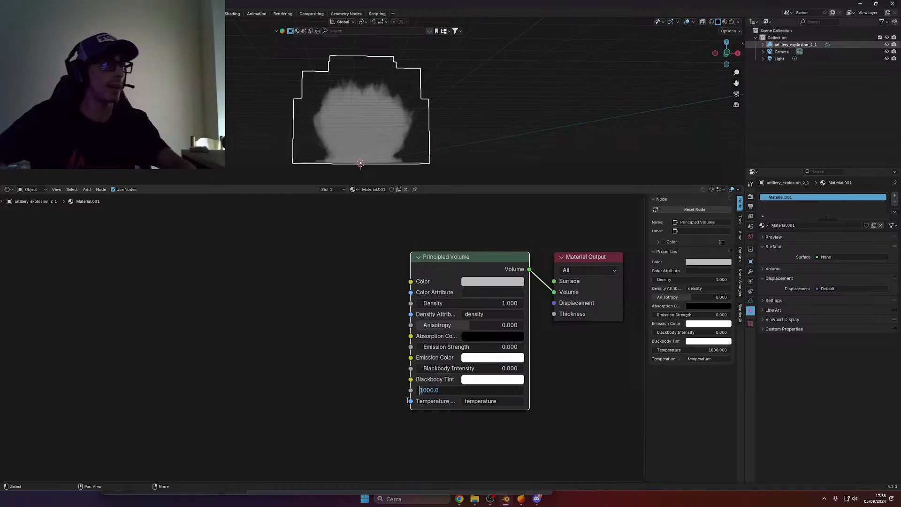
pyautogui.press('Return')
pyautogui.click(423, 389)
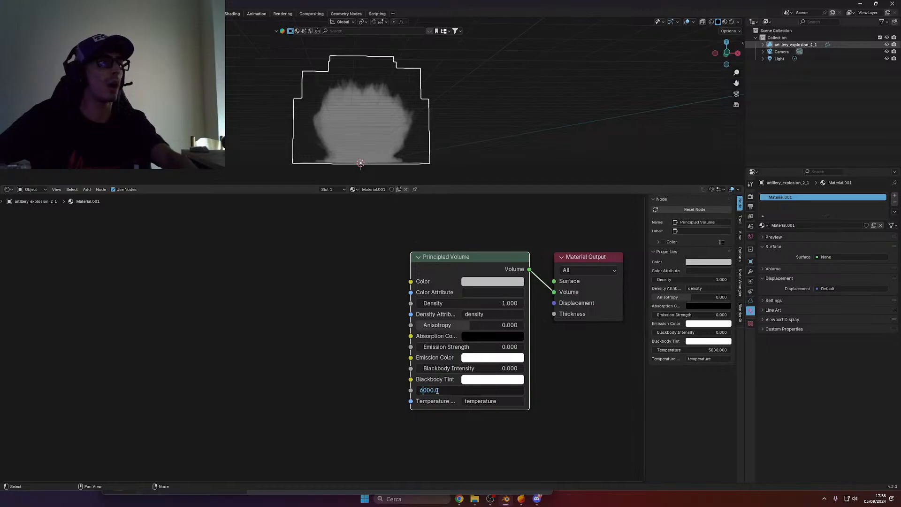
pyautogui.write('6')
pyautogui.press('Return')
pyautogui.click(732, 22)
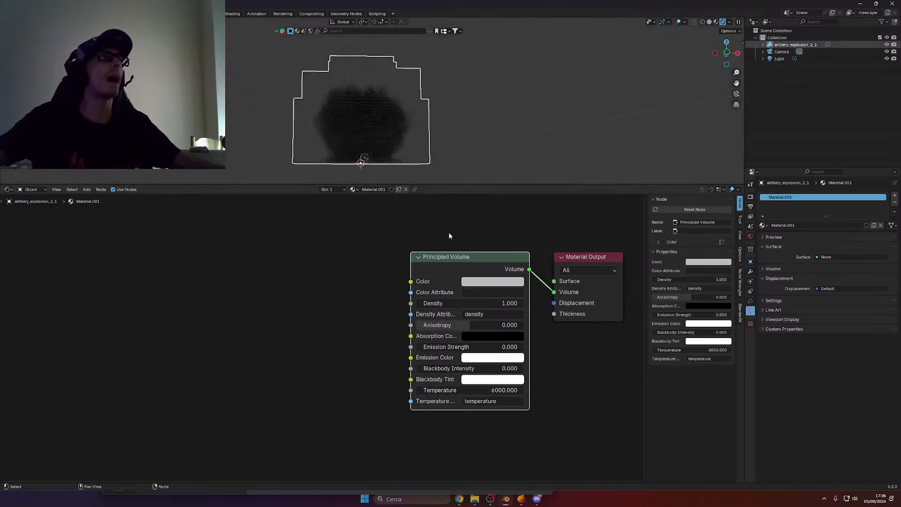
# Set the Principled Volume temperature to 10000 and its temperature attribute to flame
pyautogui.click(427, 390)
pyautogui.write('10000')
pyautogui.press('Return')
pyautogui.moveTo(580, 235); pyautogui.dragTo(583, 299, button='middle')
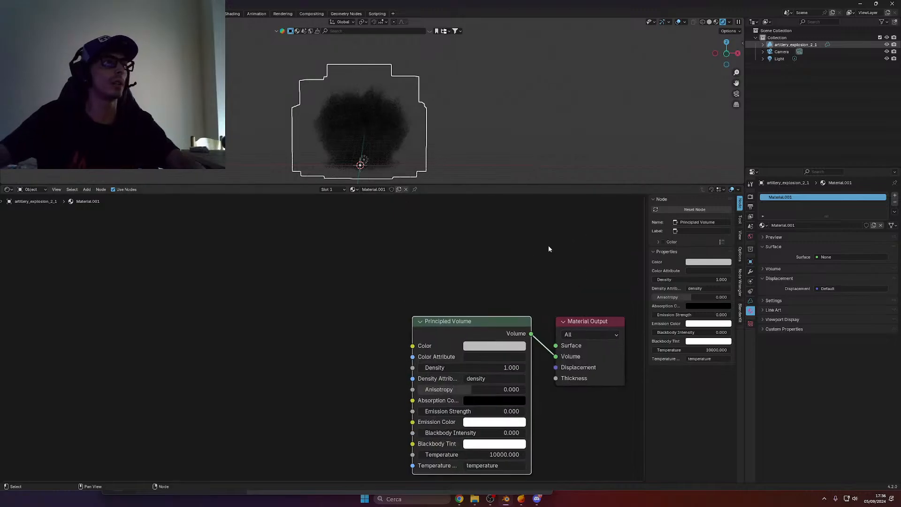
pyautogui.moveTo(535, 410); pyautogui.dragTo(508, 321, button='middle')
pyautogui.click(464, 376)
pyautogui.write('flame')
pyautogui.press('Return')
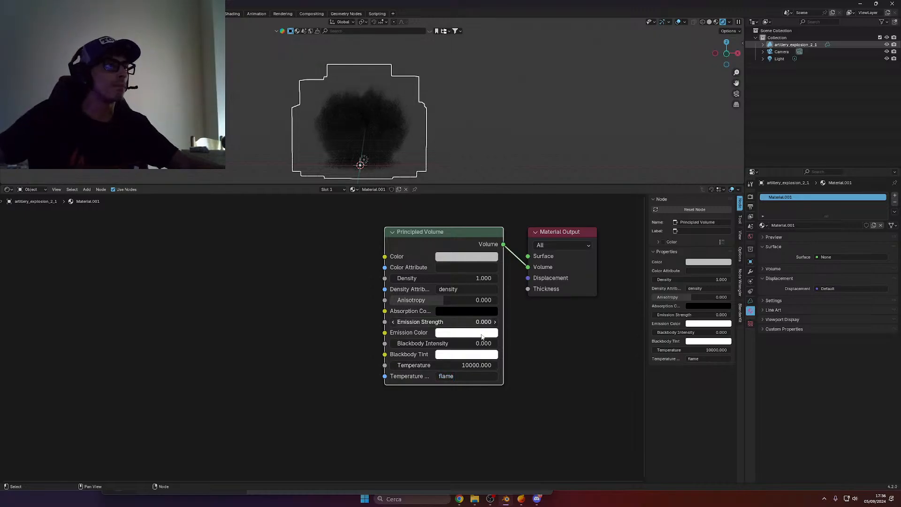
# Try a density of 0.001 on the Principled Volume node and undo the change
pyautogui.click(481, 278)
pyautogui.press('BackSpace')
pyautogui.write('.001')
pyautogui.press('Return')
pyautogui.moveTo(436, 151); pyautogui.dragTo(488, 161, button='middle')
pyautogui.hotkey('ctrl', 'z')
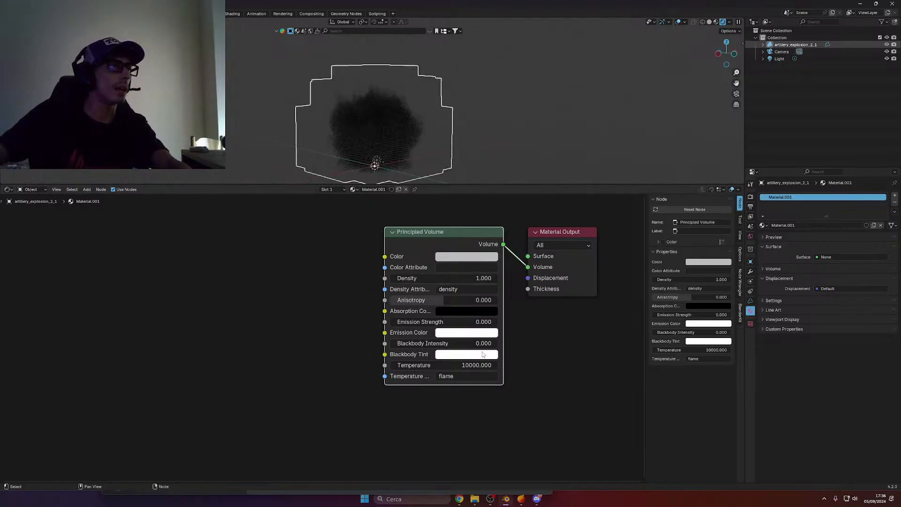
# Try an emission strength of 0.1 on the Principled Volume node and set it back to 0
pyautogui.click(467, 322)
pyautogui.write('.001')
pyautogui.press('Return')
pyautogui.click(535, 350)
pyautogui.click(465, 323)
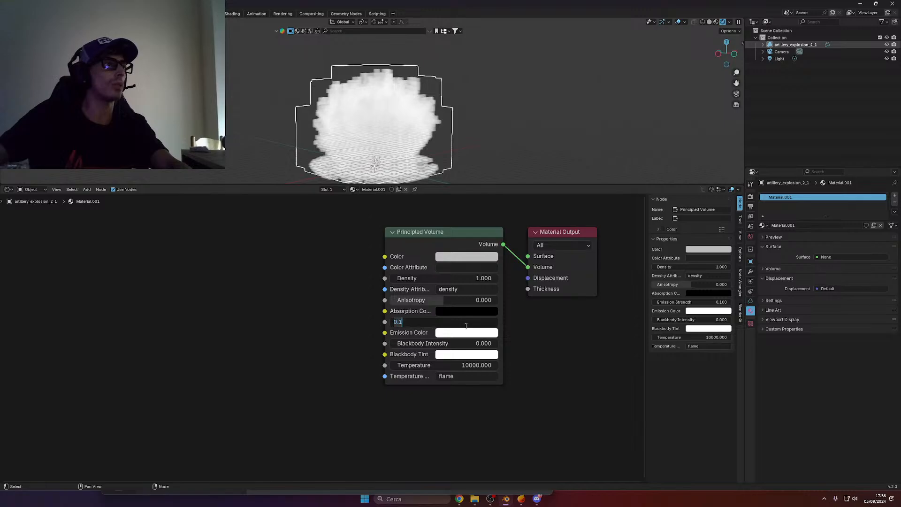
pyautogui.write('0')
pyautogui.press('Return')
# Try a blackbody intensity of 0.1 on the Principled Volume node and set it back to 0
pyautogui.click(468, 344)
pyautogui.write('.1')
pyautogui.press('Return')
pyautogui.click(468, 344)
pyautogui.write('0')
pyautogui.press('Return')
# Set the temperature to 1000 and move the Principled Volume node farther away from the Material Output node
pyautogui.click(480, 368)
pyautogui.write('1000')
pyautogui.press('Return')
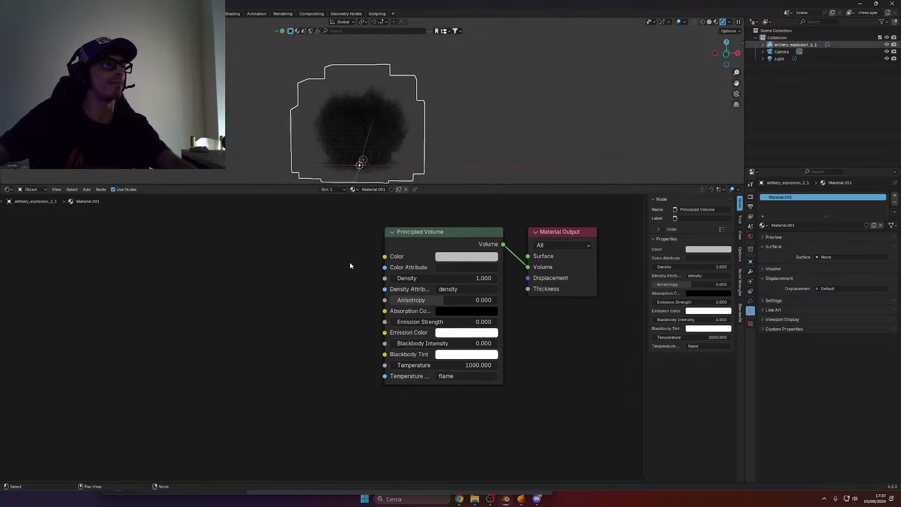
pyautogui.scroll(-2, 534, 308)
pyautogui.moveTo(406, 293); pyautogui.dragTo(330, 308)
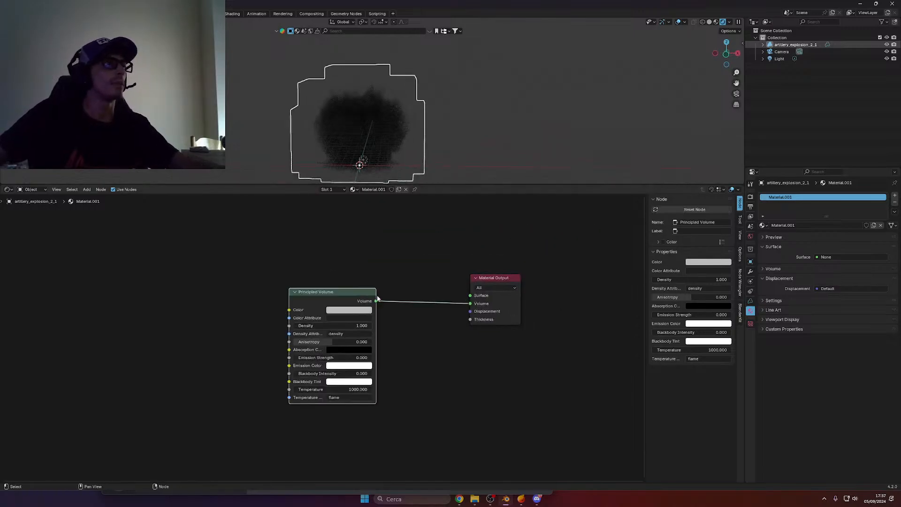
pyautogui.moveTo(461, 333); pyautogui.dragTo(475, 343, button='middle')
# Change the Principled Volume node's temperature attribute to heat
pyautogui.click(709, 359)
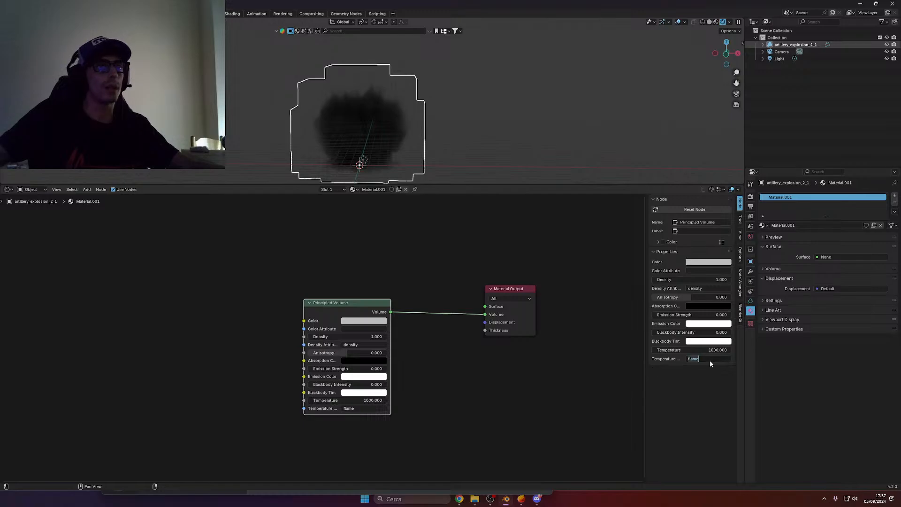
pyautogui.moveTo(405, 374); pyautogui.dragTo(519, 345, button='middle')
pyautogui.scroll(5, 518, 347)
pyautogui.click(545, 398)
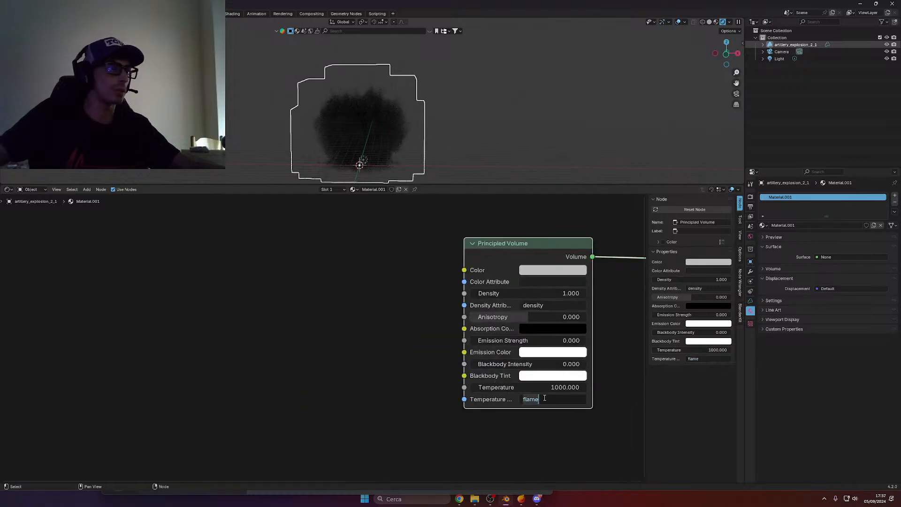
pyautogui.write('heat')
pyautogui.press('Return')
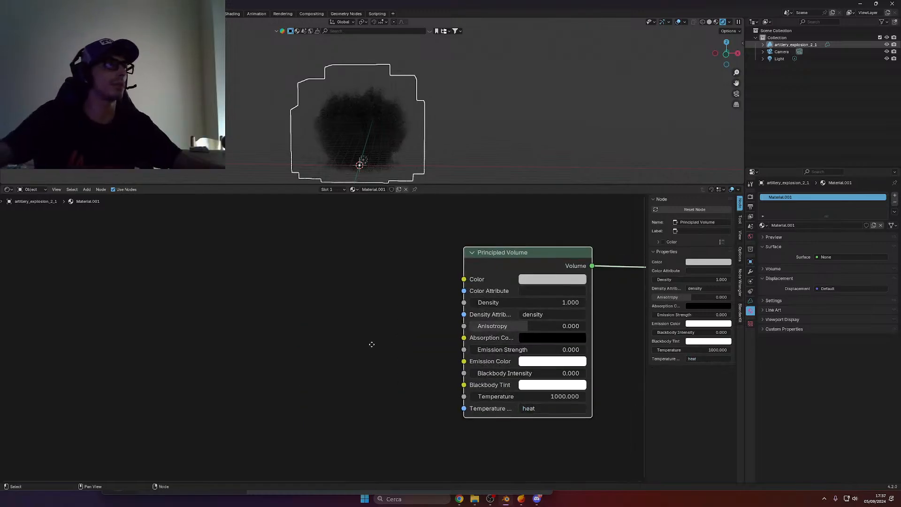
# Replace the heat entry in the Principled Volume node's temperature attribute with temperature
pyautogui.moveTo(370, 344); pyautogui.dragTo(219, 332, button='middle')
pyautogui.scroll(-2, 559, 305)
pyautogui.moveTo(563, 304); pyautogui.dragTo(533, 327, button='middle')
pyautogui.moveTo(485, 350); pyautogui.dragTo(342, 256)
pyautogui.moveTo(459, 237); pyautogui.dragTo(404, 254, button='middle')
pyautogui.click(337, 419)
pyautogui.write('tempe')
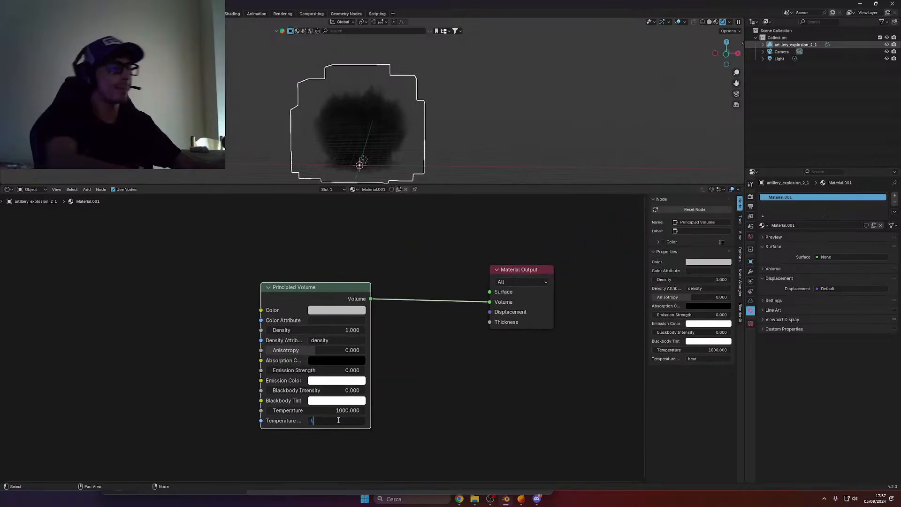
pyautogui.write('rature')
pyautogui.press('Return')
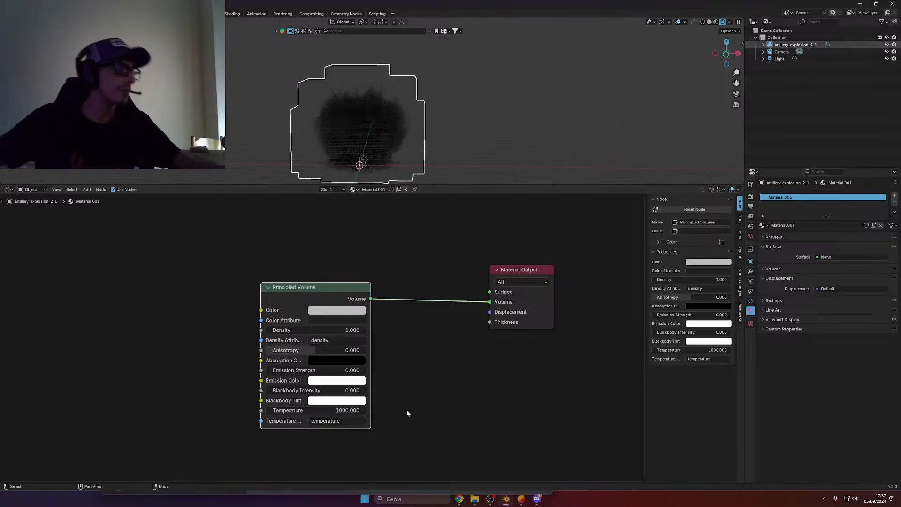
# Clear the Principled Volume node's temperature attribute and set its density attribute to flame
pyautogui.click(352, 411)
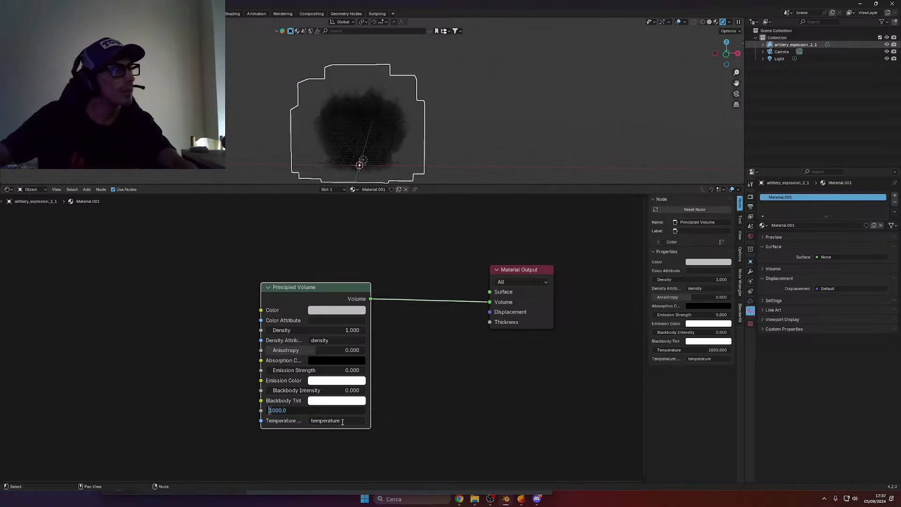
pyautogui.click(384, 432)
pyautogui.click(349, 418)
pyautogui.doubleClick(349, 417)
pyautogui.write('f')
pyautogui.press('BackSpace')
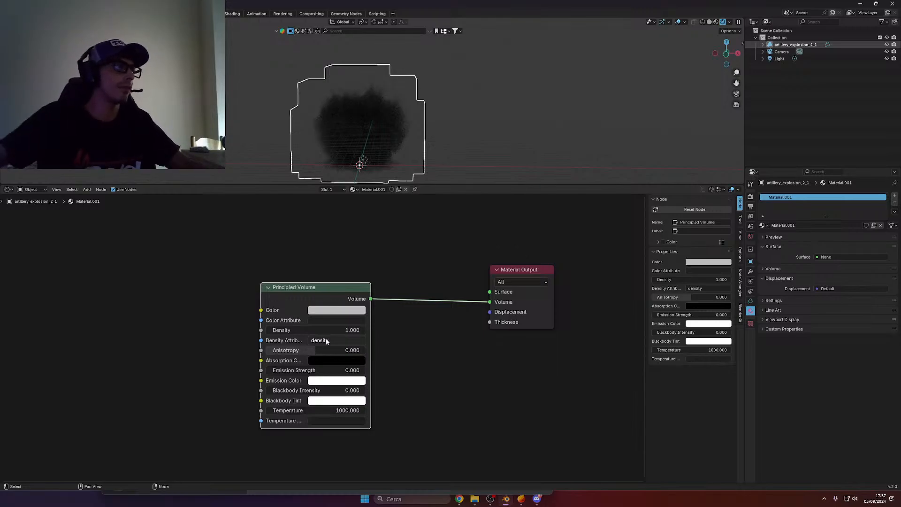
pyautogui.doubleClick(329, 340)
pyautogui.write('flame')
pyautogui.press('Return')
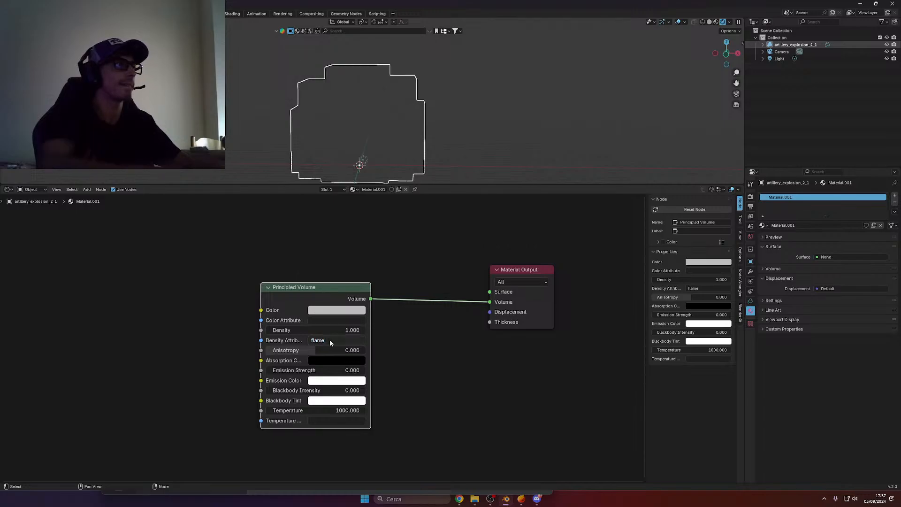
# Fill the Principled Volume node's empty temperature attribute with temperature
pyautogui.click(330, 420)
pyautogui.write('te')
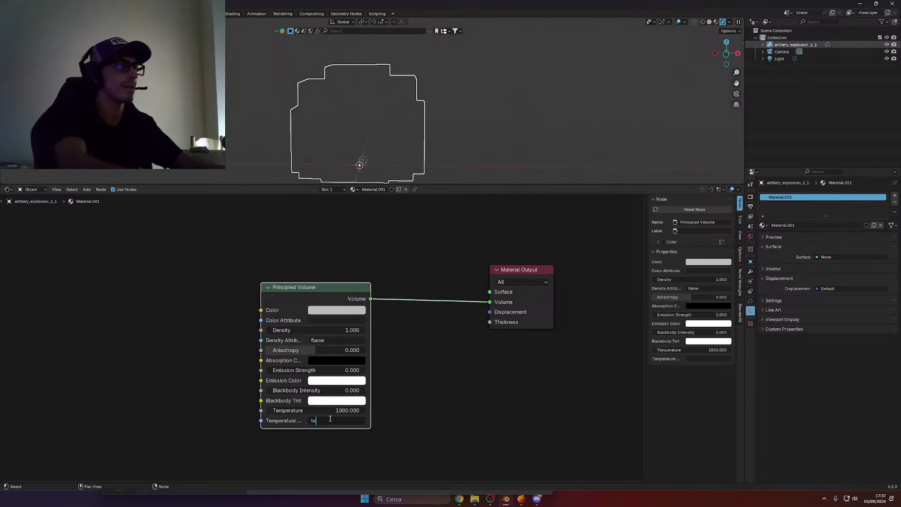
pyautogui.write('mperature')
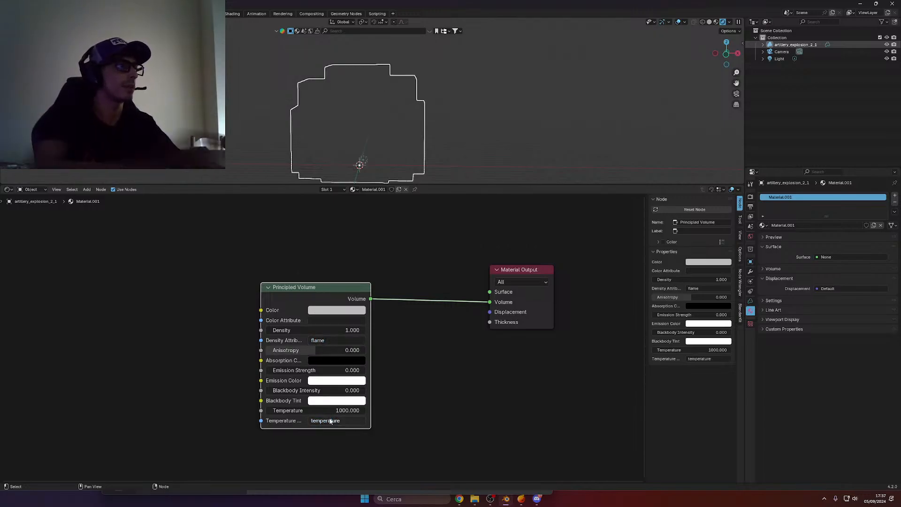
pyautogui.press('Return')
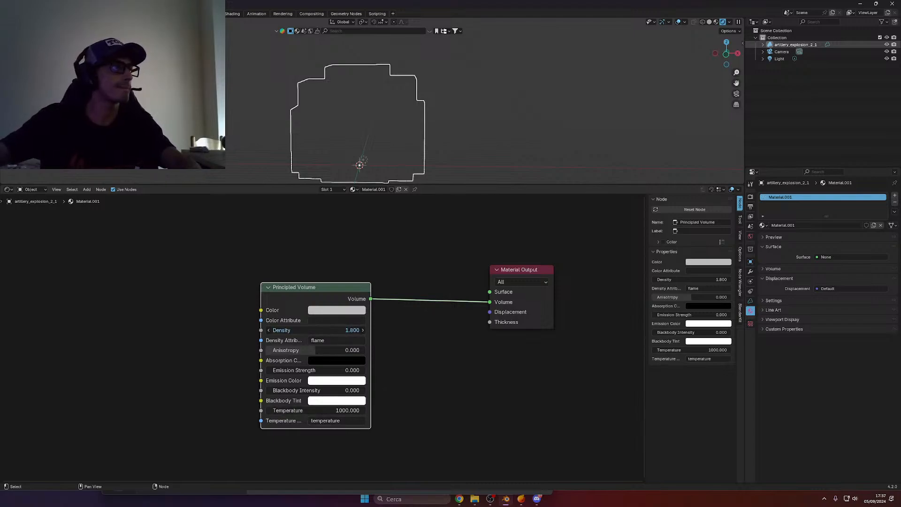
# Set the Principled Volume density to 2.2 and its density attribute to density
pyautogui.moveTo(338, 330); pyautogui.dragTo(349, 330)
pyautogui.click(375, 345)
pyautogui.click(345, 339)
pyautogui.write('density')
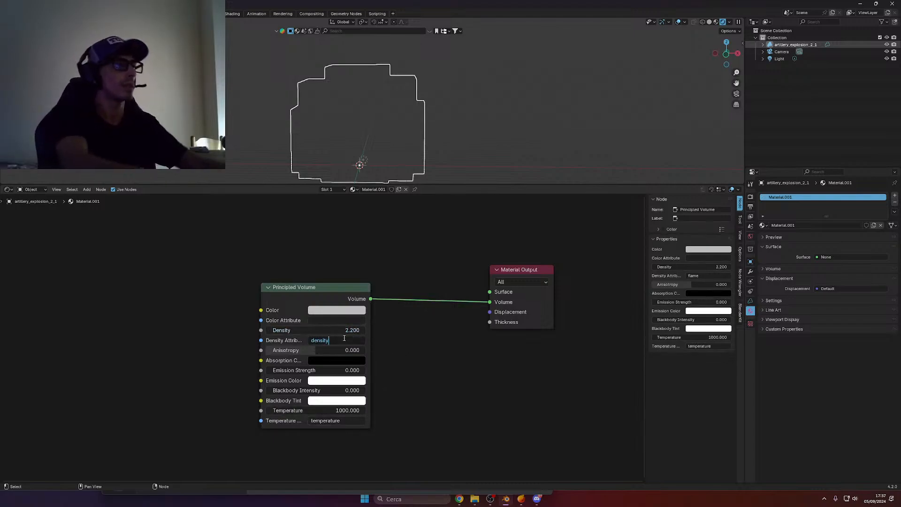
pyautogui.press('Return')
# Play the animation to advance the explosion and set the Principled Volume blackbody intensity to 1
pyautogui.press('space')
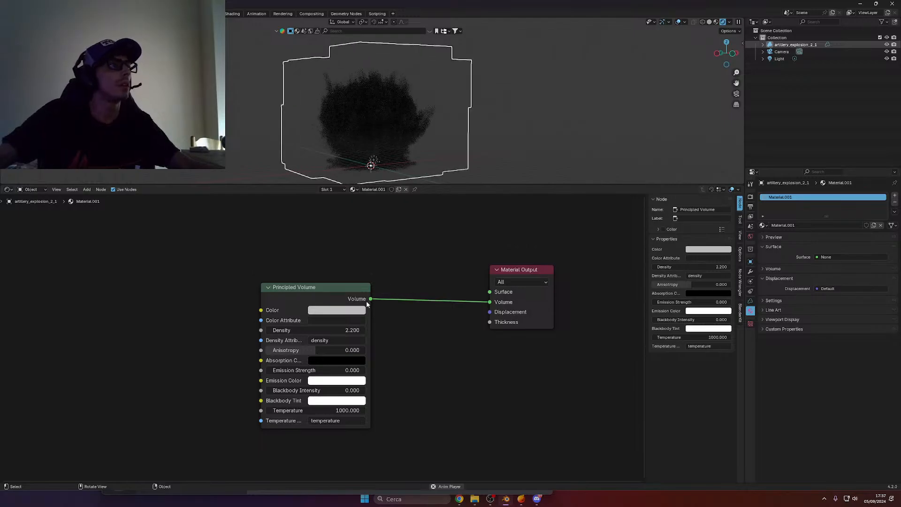
pyautogui.click(325, 390)
pyautogui.write('1')
pyautogui.press('Return')
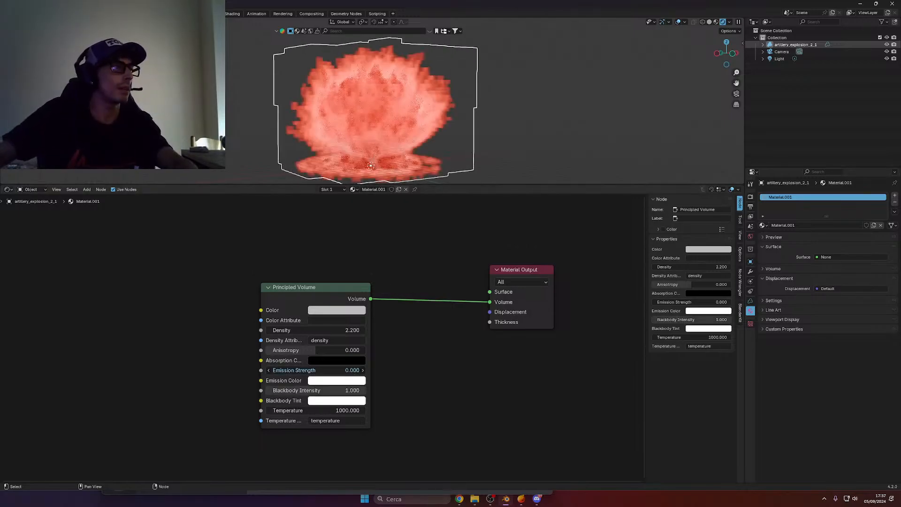
pyautogui.press('Return')
# Lower the Principled Volume blackbody intensity to 0.01
pyautogui.click(346, 390)
pyautogui.write('.0')
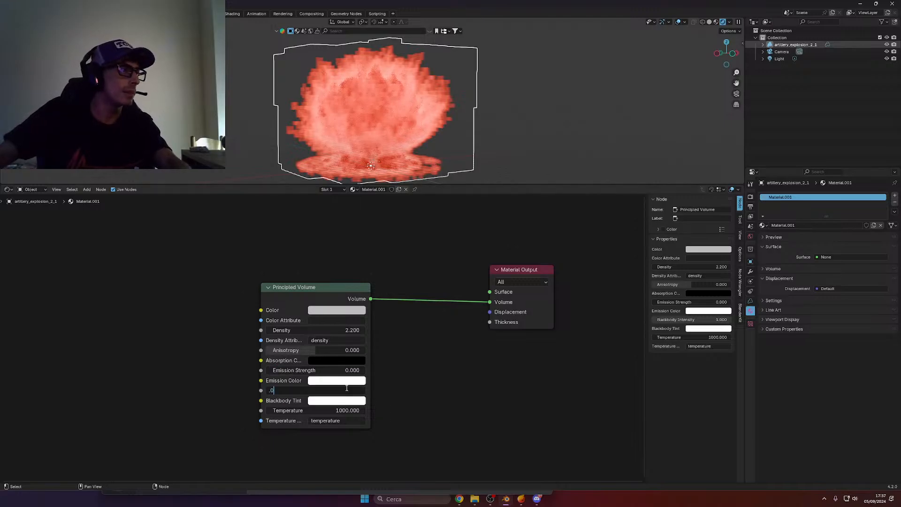
pyautogui.write('1')
pyautogui.press('Return')
pyautogui.scroll(1, 358, 439)
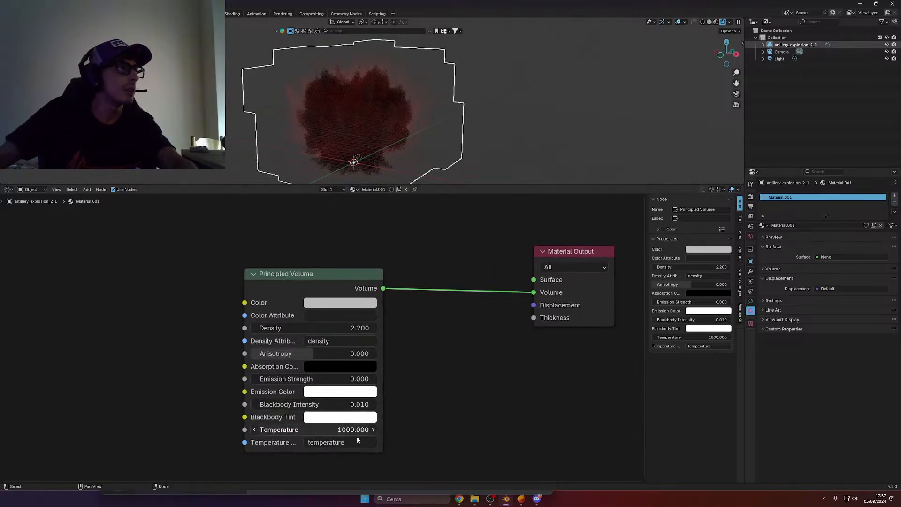
# Try a Principled Volume temperature of 500 and raise it to 5000
pyautogui.click(268, 426)
pyautogui.write('500')
pyautogui.press('Return')
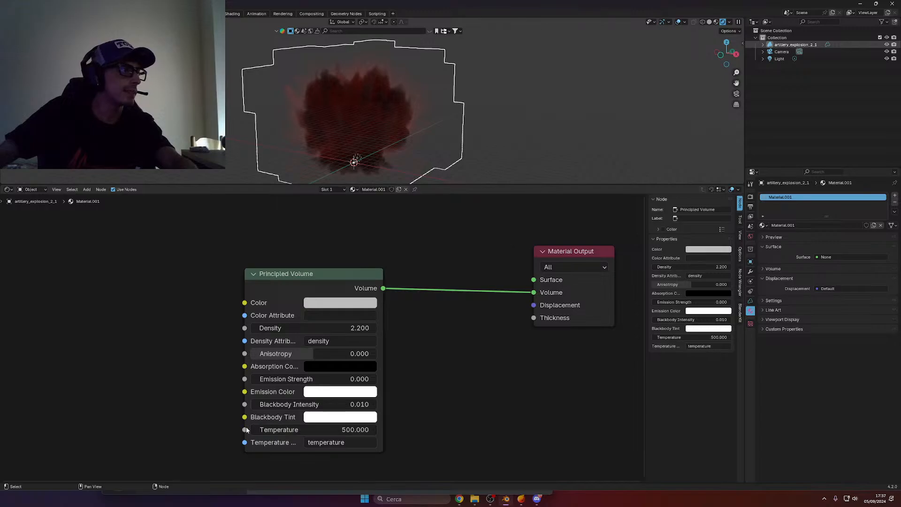
pyautogui.click(280, 431)
pyautogui.press('Return')
pyautogui.click(267, 429)
pyautogui.write('0')
pyautogui.press('Return')
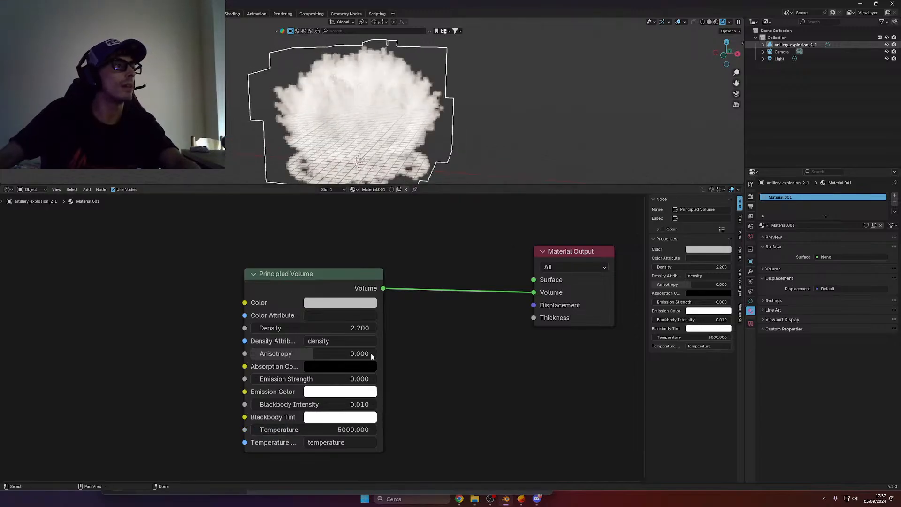
# Set the Principled Volume blackbody intensity to 0 and copy the density attribute's name
pyautogui.click(355, 406)
pyautogui.write('0')
pyautogui.press('Return')
pyautogui.moveTo(402, 167); pyautogui.dragTo(414, 150, button='middle')
pyautogui.click(331, 340)
pyautogui.hotkey('ctrl', 'c')
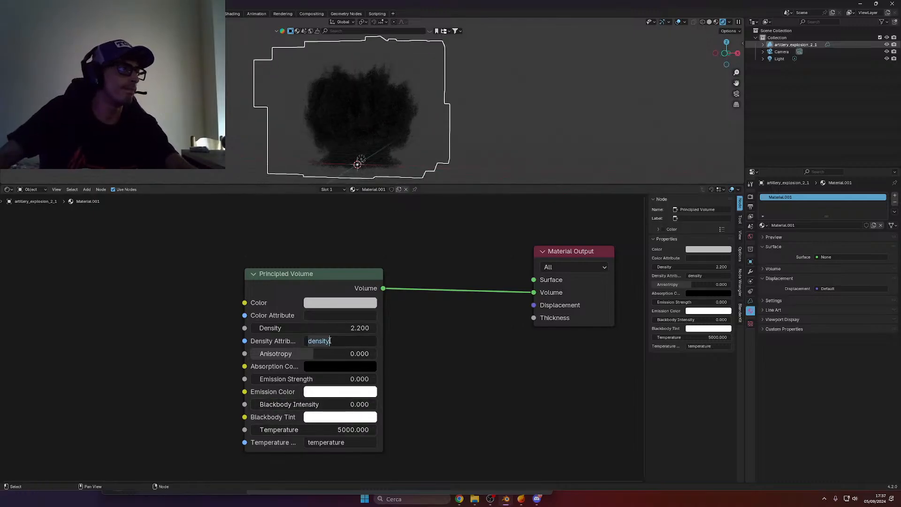
# Lower the Principled Volume density to 1.1
pyautogui.doubleClick(357, 331)
pyautogui.write('0.5')
pyautogui.press('Return')
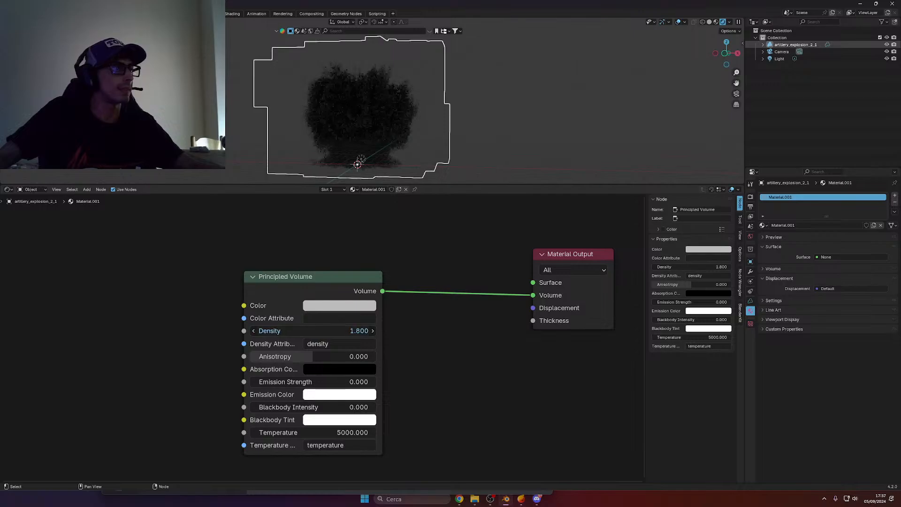
pyautogui.moveTo(354, 331); pyautogui.dragTo(357, 331)
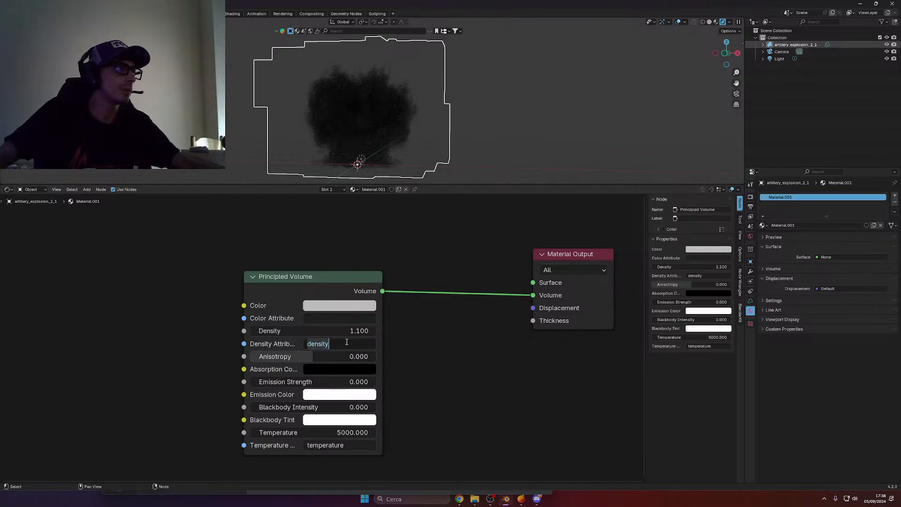
# Set the Principled Volume color attribute to density, and try clearing the density attribute before undoing that removal
pyautogui.hotkey('ctrl', 'v')
pyautogui.press('Return')
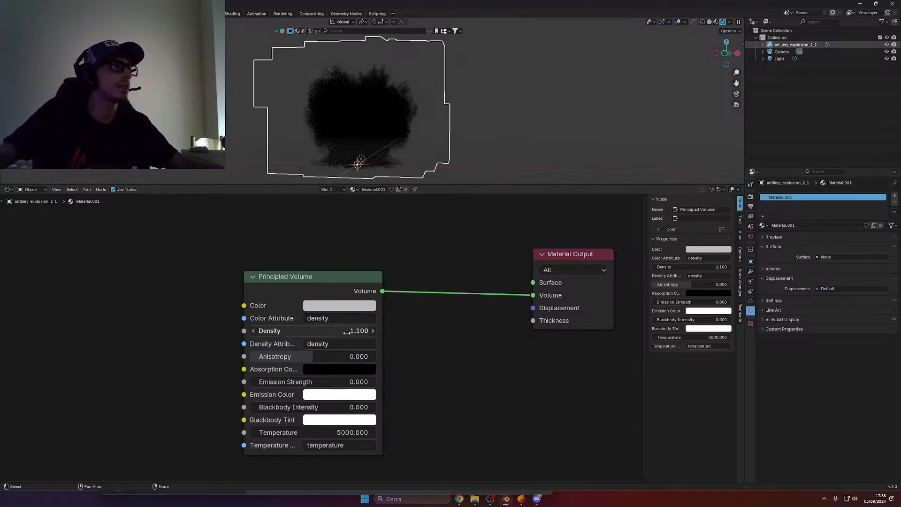
pyautogui.click(349, 358)
pyautogui.click(335, 346)
pyautogui.click(335, 346)
pyautogui.press('BackSpace')
pyautogui.click(448, 354)
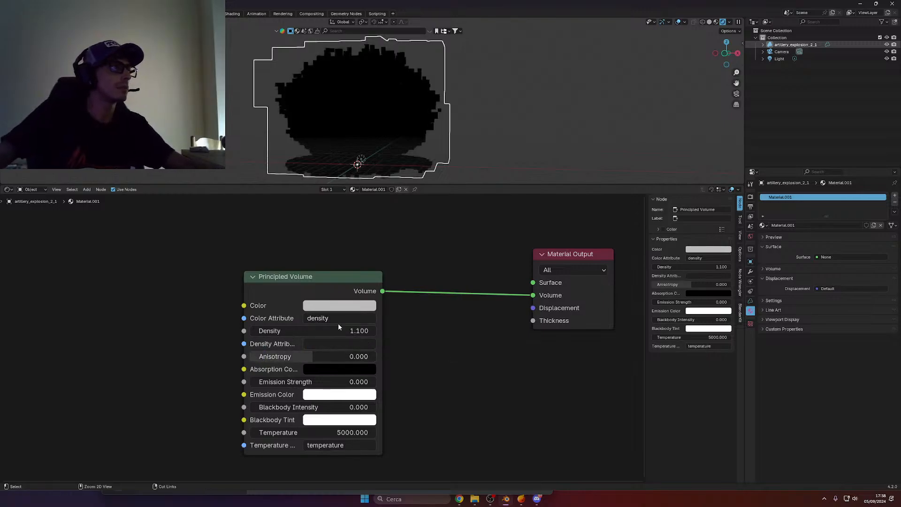
pyautogui.hotkey('ctrl', 'z')
# Set the Principled Volume temperature attribute to flame
pyautogui.click(346, 443)
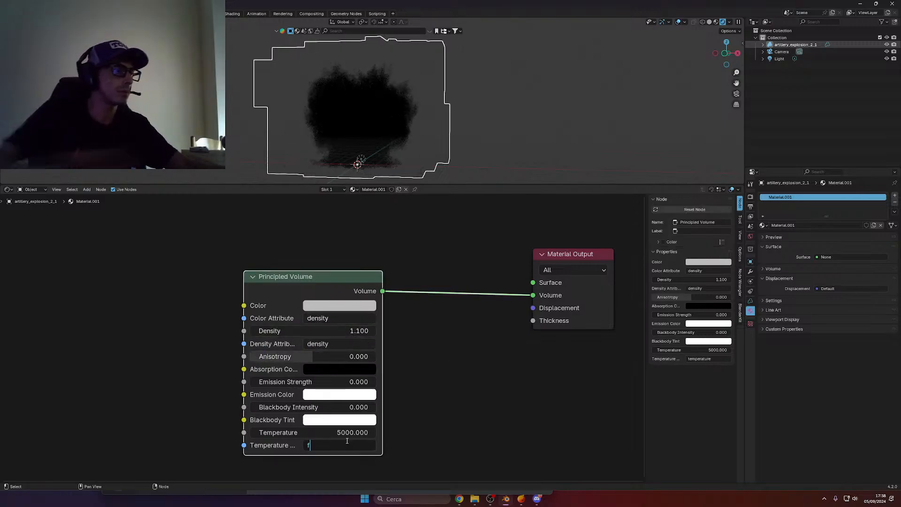
pyautogui.write('flame')
pyautogui.press('Return')
# Try temperature as the Principled Volume color attribute and clear that attribute again
pyautogui.click(331, 315)
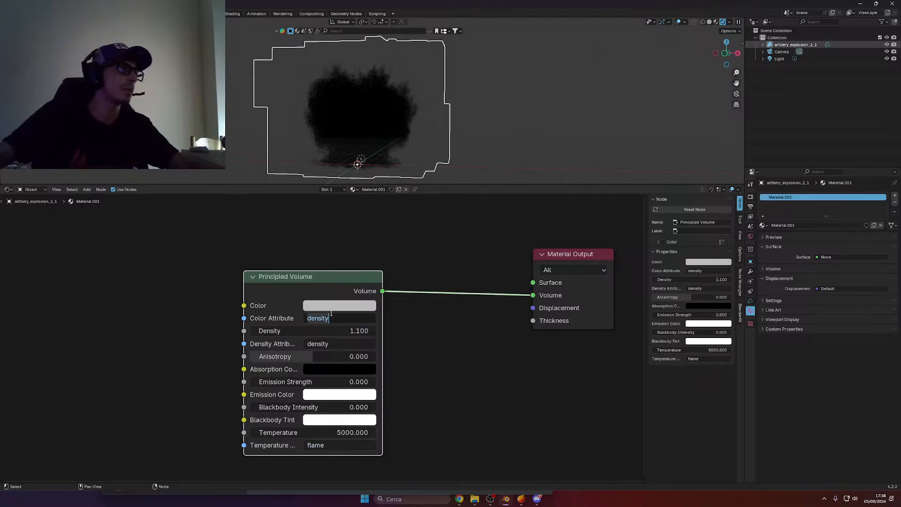
pyautogui.write('temperature')
pyautogui.press('Return')
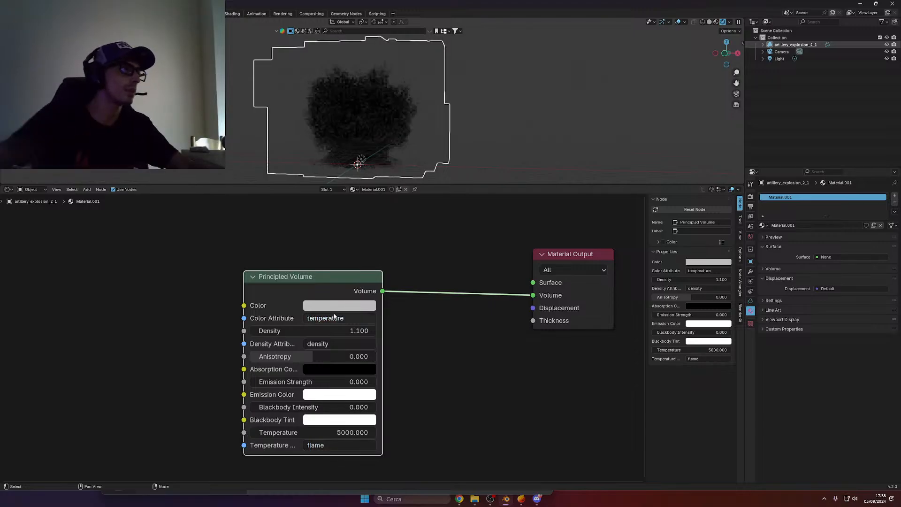
pyautogui.moveTo(368, 168); pyautogui.dragTo(288, 140, button='middle')
pyautogui.press('BackSpace')
pyautogui.press('Return')
# Try an Environment Texture as the world background color and remove it without loading an image
pyautogui.click(751, 236)
pyautogui.click(817, 239)
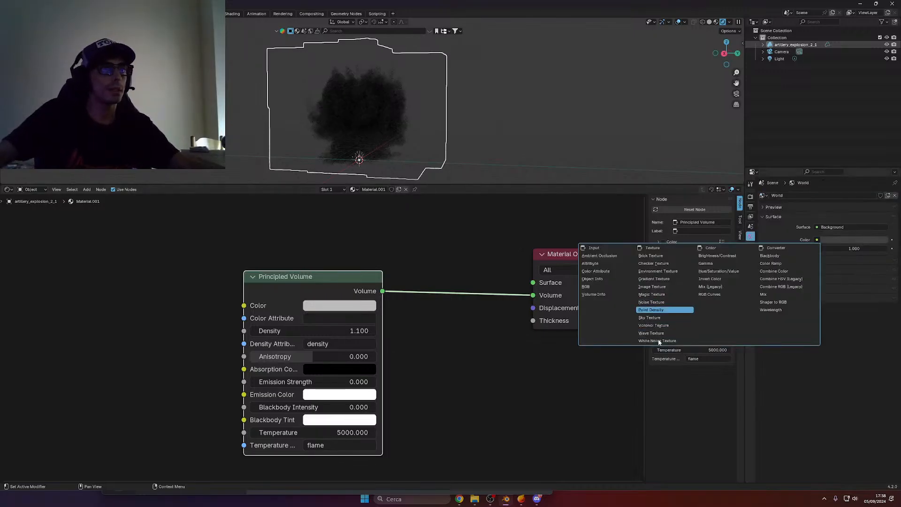
pyautogui.click(656, 271)
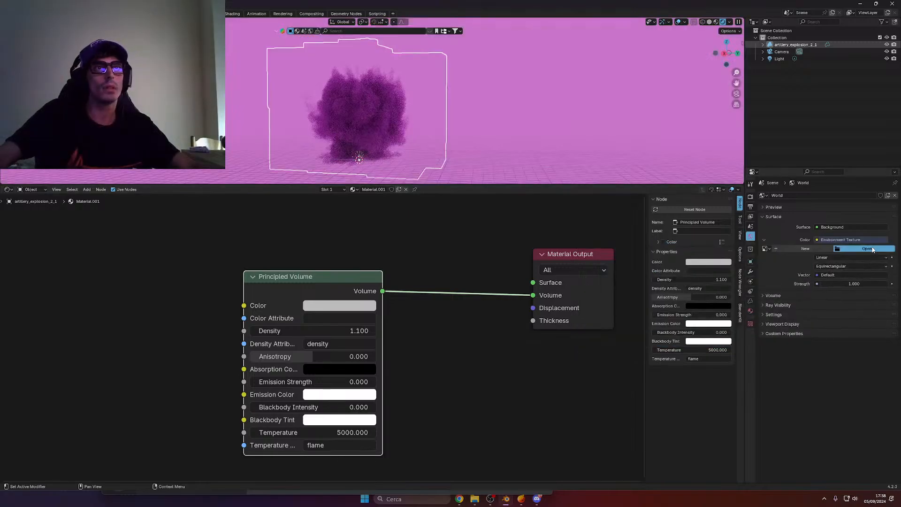
pyautogui.click(872, 249)
pyautogui.press('Escape')
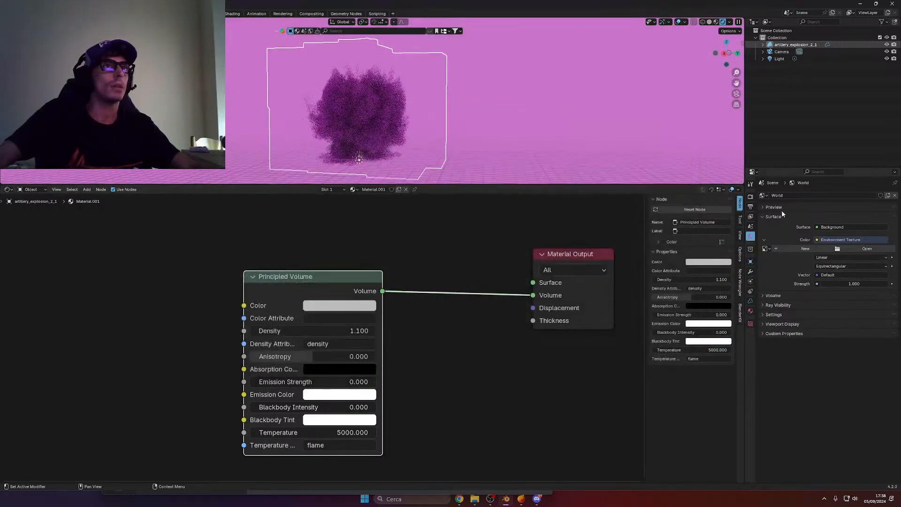
pyautogui.click(813, 239)
pyautogui.click(865, 265)
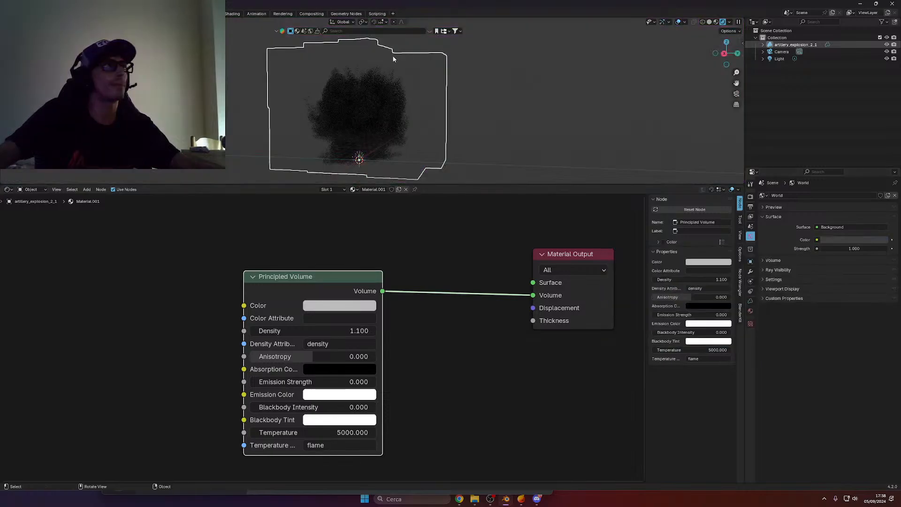
# Import the Highsky Mountain Ground Bluesky Rock HDR from the asset library as the world and set the background strength to 1.1
pyautogui.click(430, 32)
pyautogui.moveTo(352, 77)
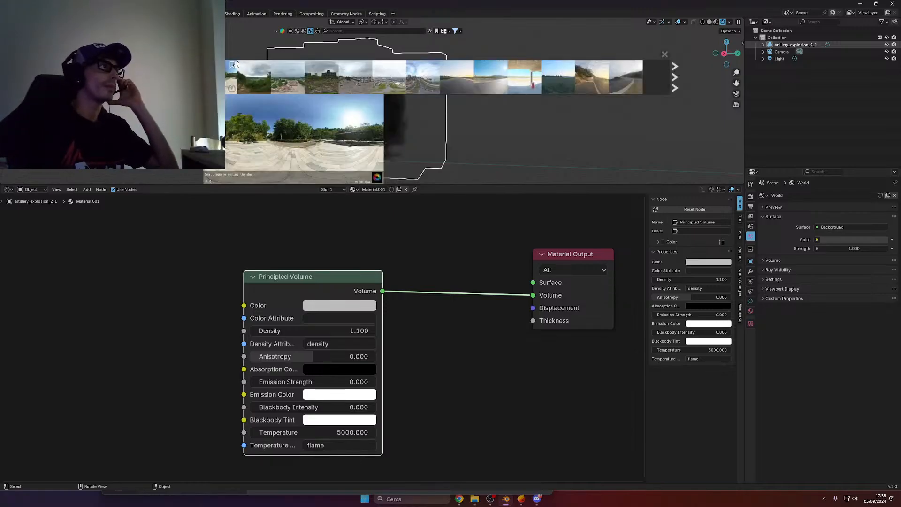
pyautogui.moveTo(119, 77)
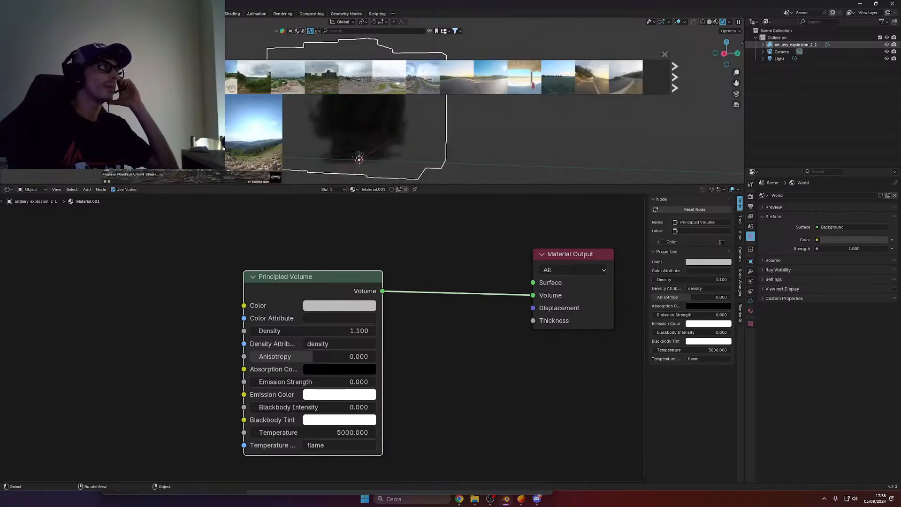
pyautogui.click(118, 78)
pyautogui.click(536, 128)
pyautogui.moveTo(535, 128); pyautogui.dragTo(486, 166, button='middle')
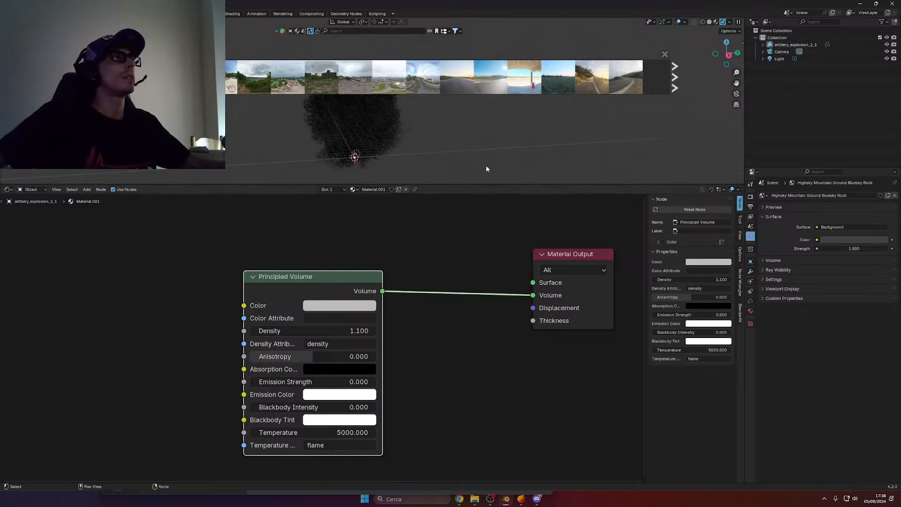
pyautogui.moveTo(854, 248)
pyautogui.mouseDown()
pyautogui.moveTo(868, 249)
pyautogui.moveTo(859, 249)
pyautogui.mouseUp()
# Import the Highsky Industrial Park HDR as the world and replace it with the Victoria Sunset HDR
pyautogui.click(382, 70)
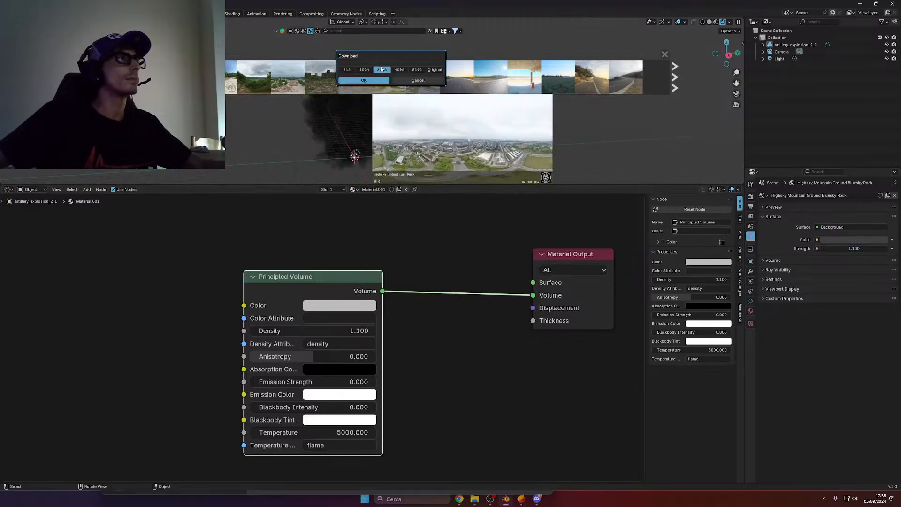
pyautogui.click(372, 82)
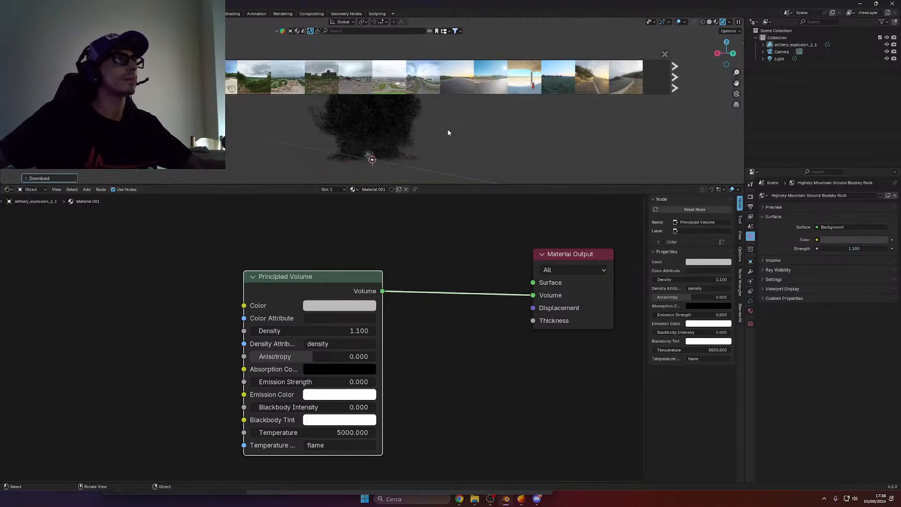
pyautogui.moveTo(442, 184); pyautogui.dragTo(450, 251)
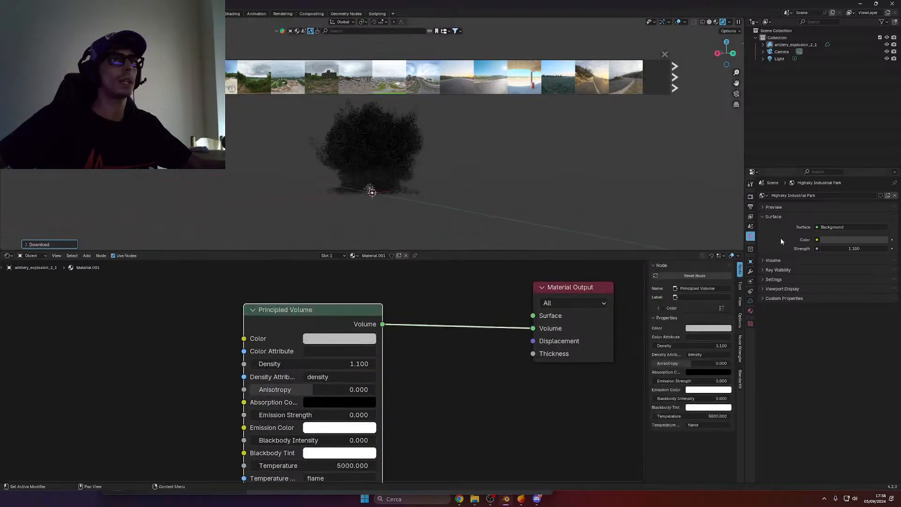
pyautogui.click(817, 240)
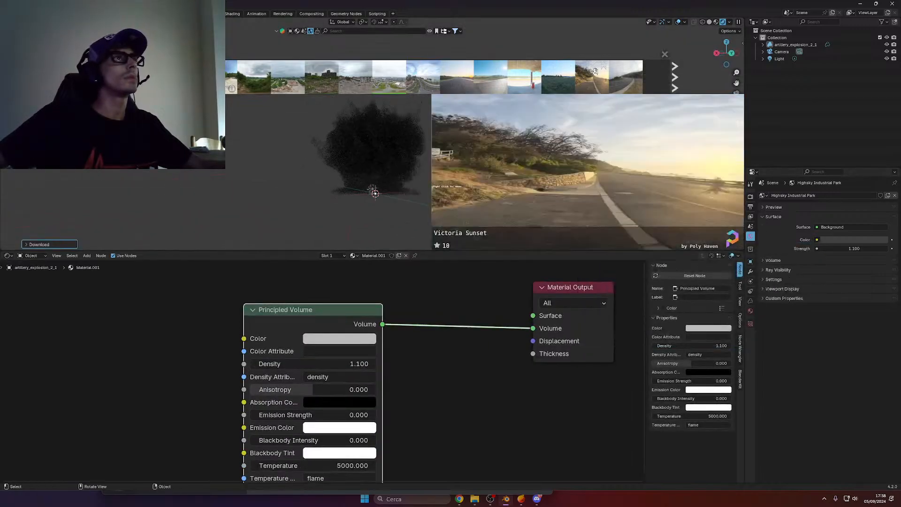
pyautogui.click(594, 76)
pyautogui.click(589, 88)
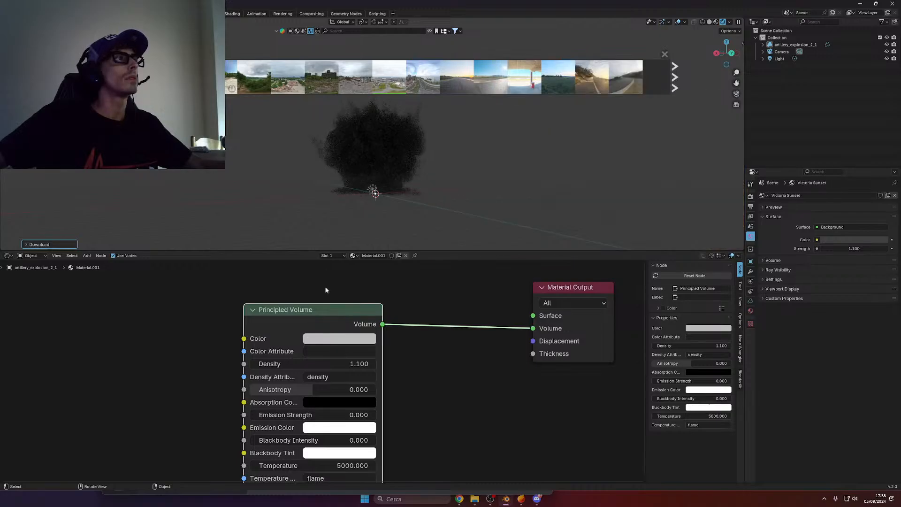
# In the world shader, add mapping nodes to the Victoria Sunset environment texture and connect its color to the Background node
pyautogui.click(22, 256)
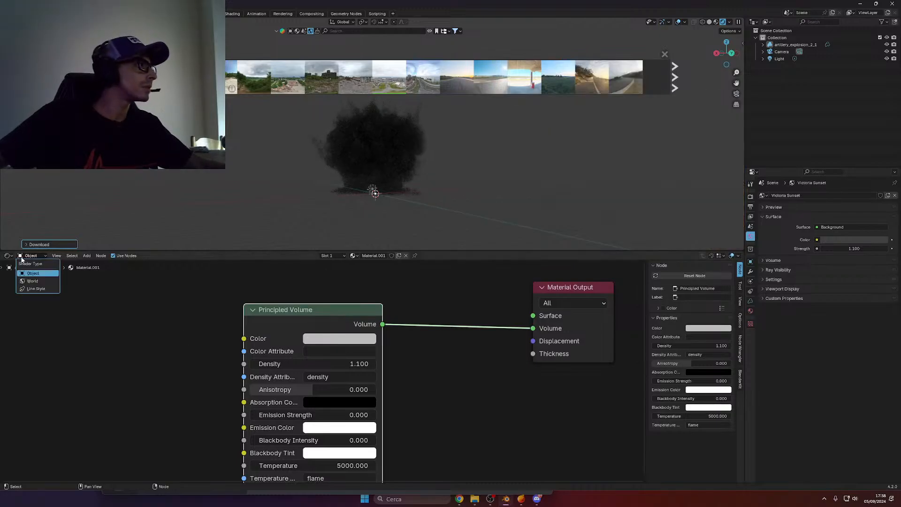
pyautogui.click(32, 280)
pyautogui.scroll(-1, 403, 368)
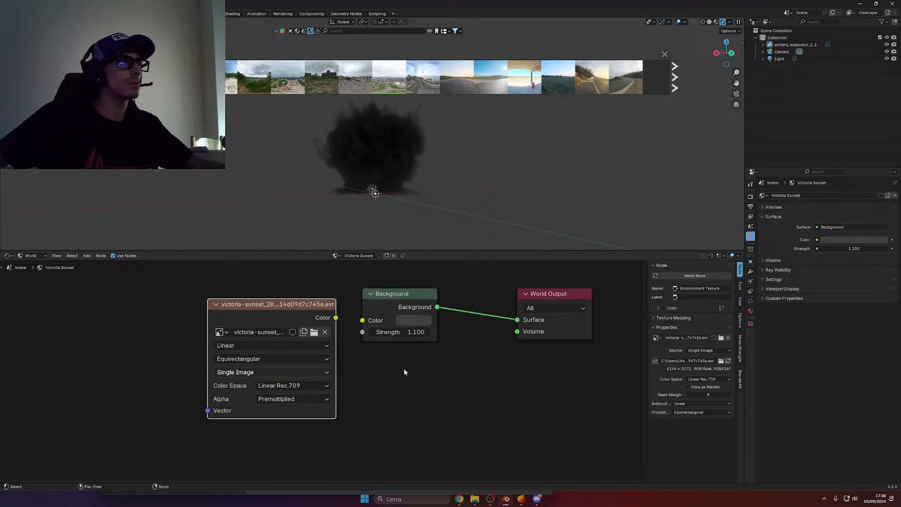
pyautogui.hotkey('ctrl', 't')
pyautogui.moveTo(335, 322); pyautogui.dragTo(360, 324)
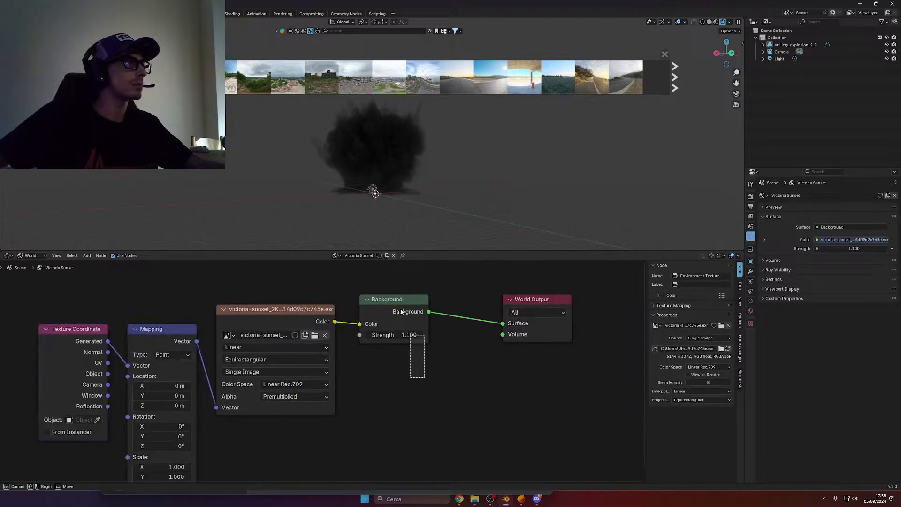
pyautogui.moveTo(418, 167); pyautogui.dragTo(405, 250, button='middle')
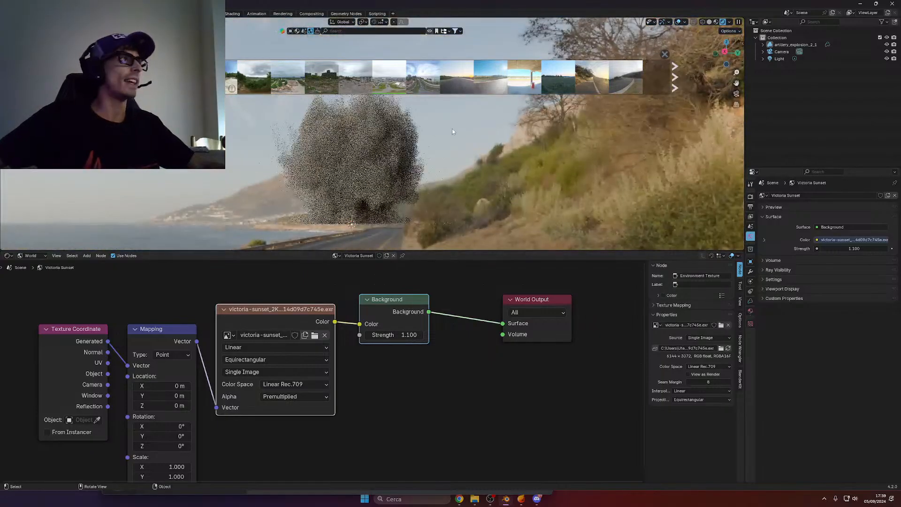
# Switch the shader editor back to the explosion object's material
pyautogui.click(234, 13)
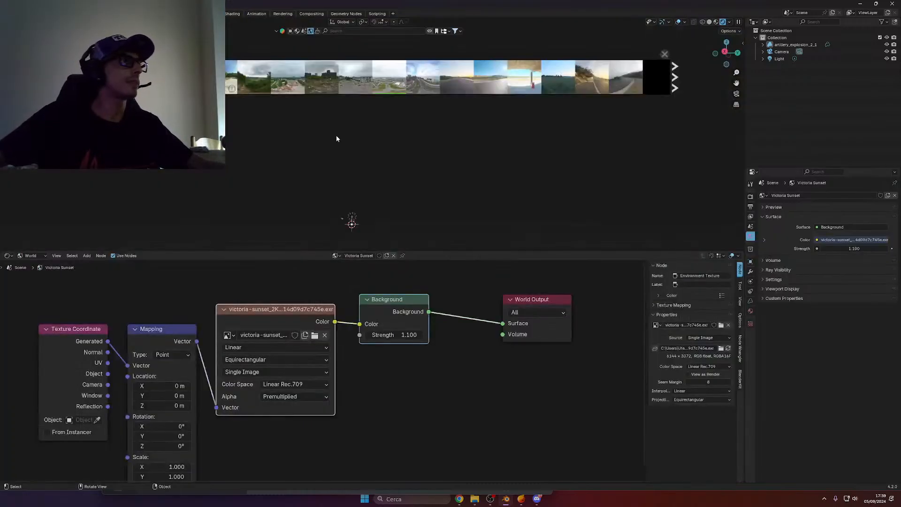
pyautogui.moveTo(336, 136); pyautogui.dragTo(624, 162, button='middle')
pyautogui.scroll(5, 624, 162)
pyautogui.moveTo(422, 173); pyautogui.dragTo(422, 56, button='middle')
pyautogui.scroll(-2, 488, 164)
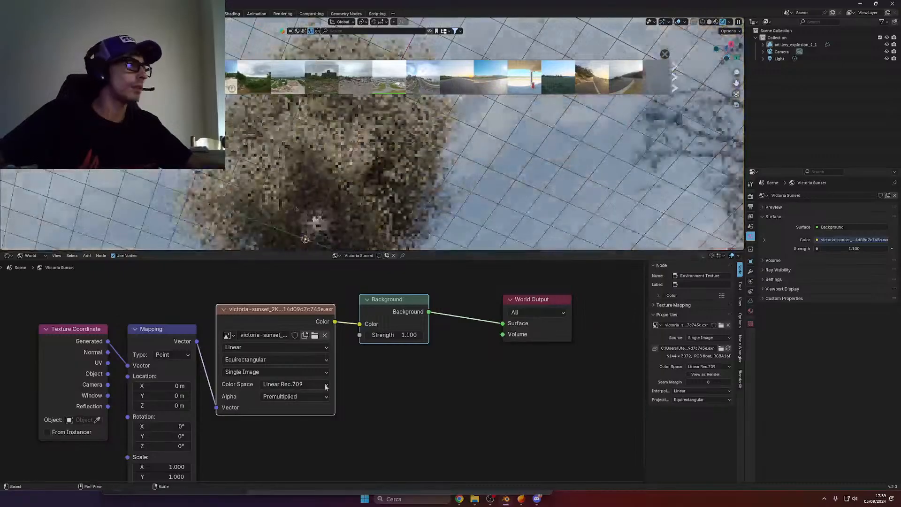
pyautogui.click(29, 255)
pyautogui.click(33, 276)
pyautogui.moveTo(324, 155); pyautogui.dragTo(348, 225, button='middle')
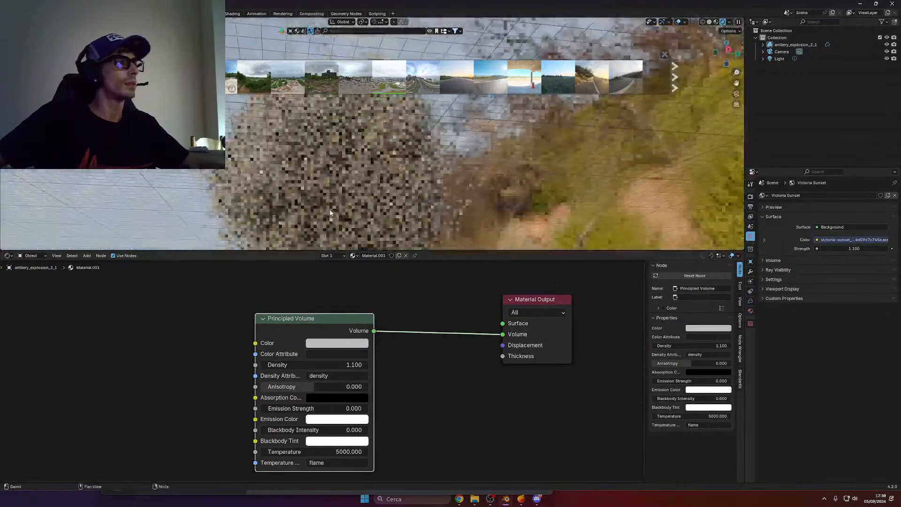
# Try a Principled Volume density of 0.1 and raise it to 1
pyautogui.click(343, 358)
pyautogui.click(342, 364)
pyautogui.click(341, 364)
pyautogui.write('0.1')
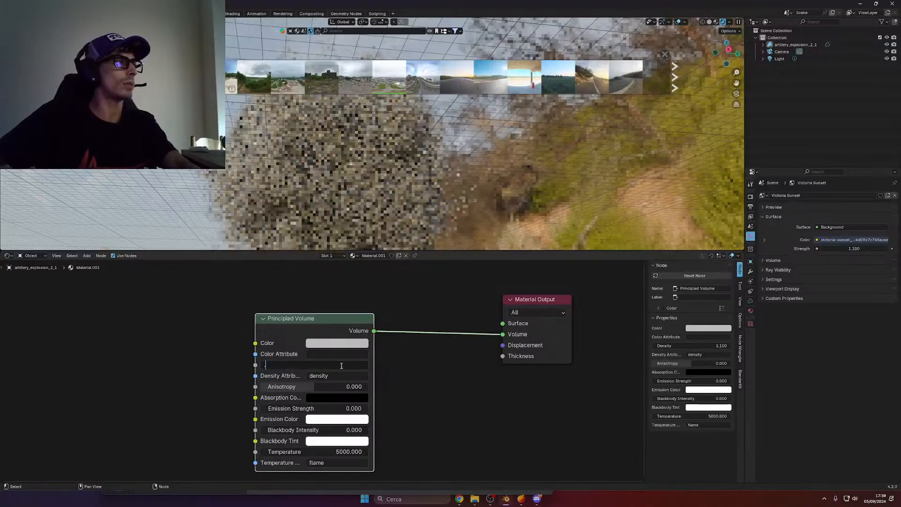
pyautogui.press('Return')
pyautogui.moveTo(439, 205); pyautogui.dragTo(432, 219, button='middle')
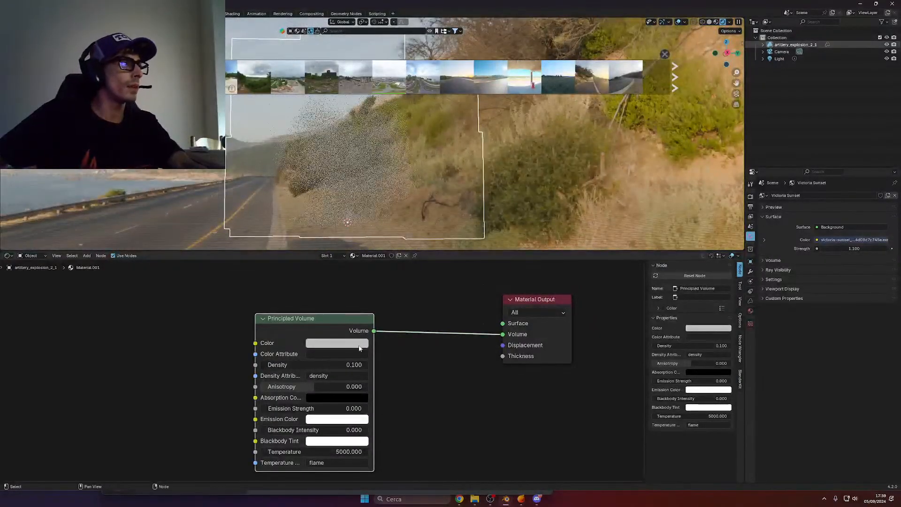
pyautogui.click(345, 364)
pyautogui.write('1')
pyautogui.press('Return')
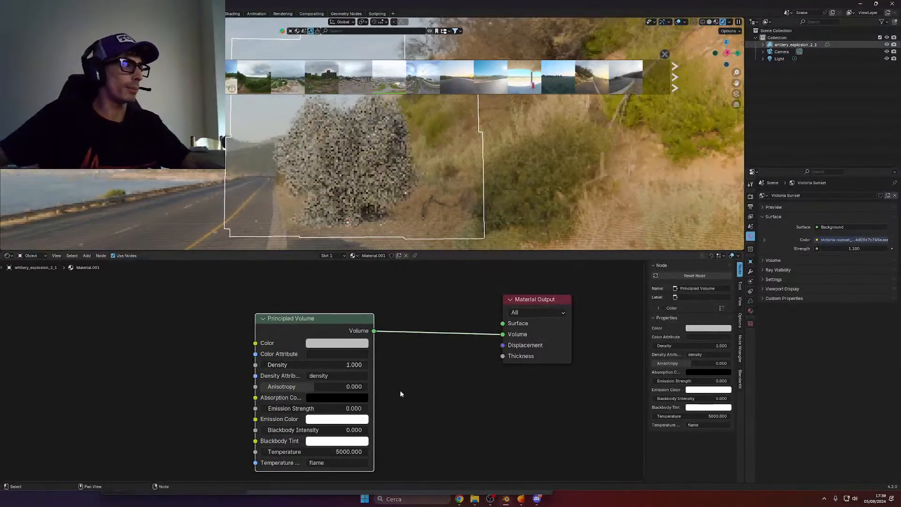
# Set the Principled Volume temperature to 500000
pyautogui.scroll(3, 400, 390)
pyautogui.click(434, 334)
pyautogui.click(434, 347)
pyautogui.write('100000')
pyautogui.press('Return')
pyautogui.click(368, 346)
pyautogui.press('Return')
# Try temperature and velocity as the Principled Volume temperature attribute, and set it back to flame
pyautogui.click(438, 359)
pyautogui.write('temperature')
pyautogui.press('Return')
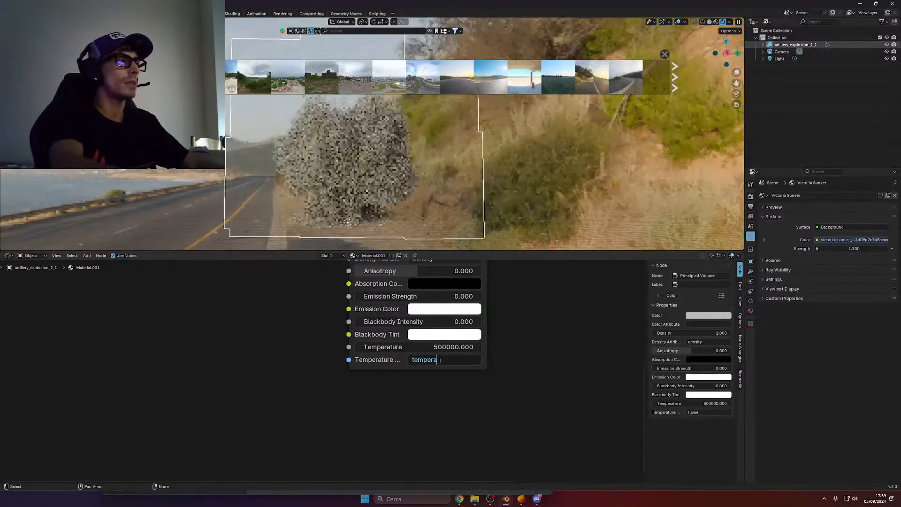
pyautogui.click(440, 360)
pyautogui.write('velocity')
pyautogui.press('Return')
pyautogui.click(440, 360)
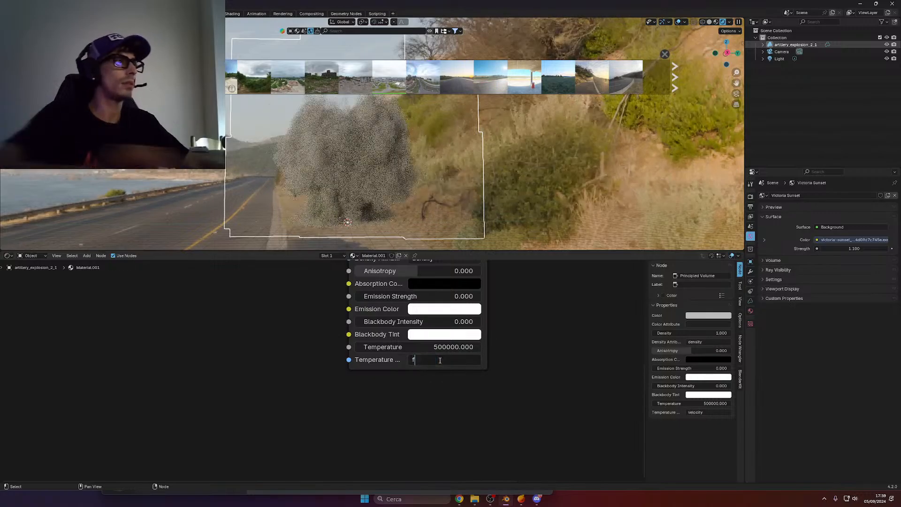
pyautogui.write('flame')
pyautogui.press('Return')
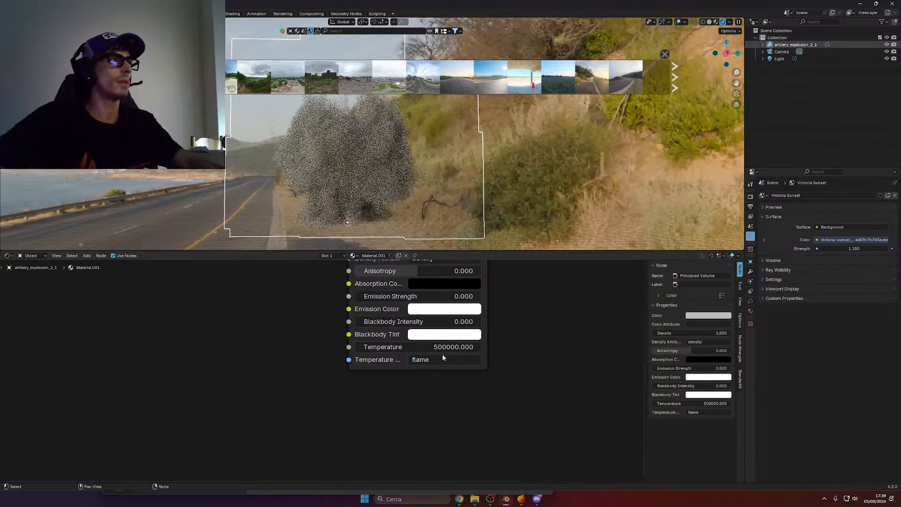
# Set the Principled Volume temperature to 100 and its blackbody intensity to 0.01
pyautogui.click(442, 348)
pyautogui.write('100')
pyautogui.press('Return')
pyautogui.moveTo(427, 326); pyautogui.dragTo(409, 399, button='middle')
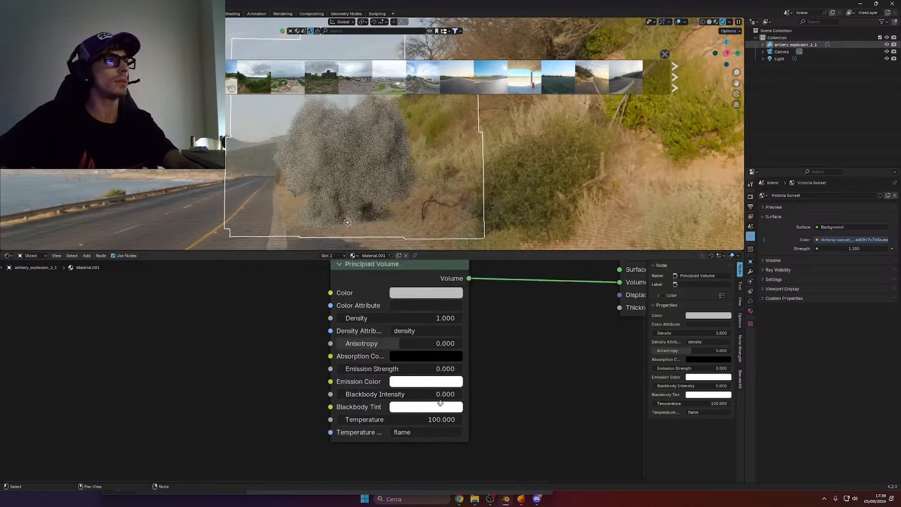
pyautogui.moveTo(409, 399); pyautogui.dragTo(416, 396)
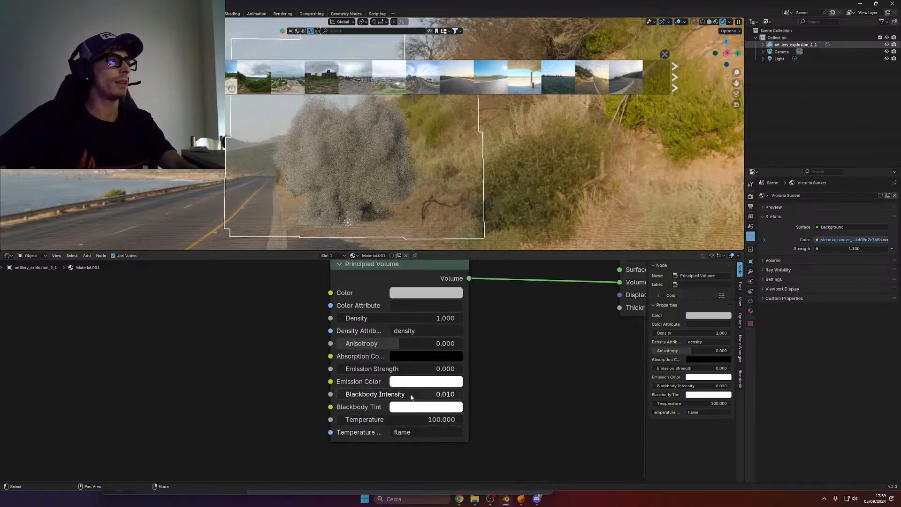
# Set the Principled Volume blackbody intensity to 1
pyautogui.click(417, 396)
pyautogui.write('1')
pyautogui.press('Return')
# Try an emission strength of 0.1 on the Principled Volume and set it back to 0
pyautogui.moveTo(532, 371); pyautogui.dragTo(512, 386, button='middle')
pyautogui.click(418, 381)
pyautogui.write('0.1')
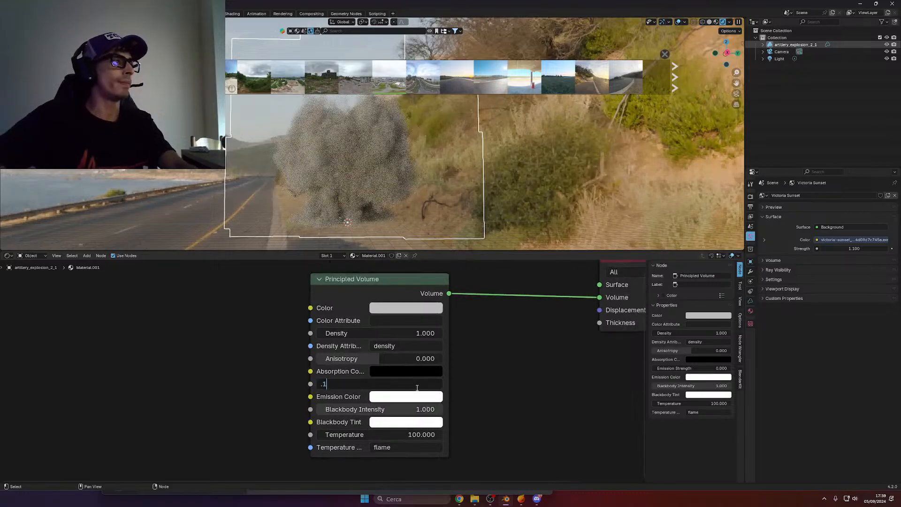
pyautogui.press('Return')
pyautogui.click(418, 383)
pyautogui.write('0')
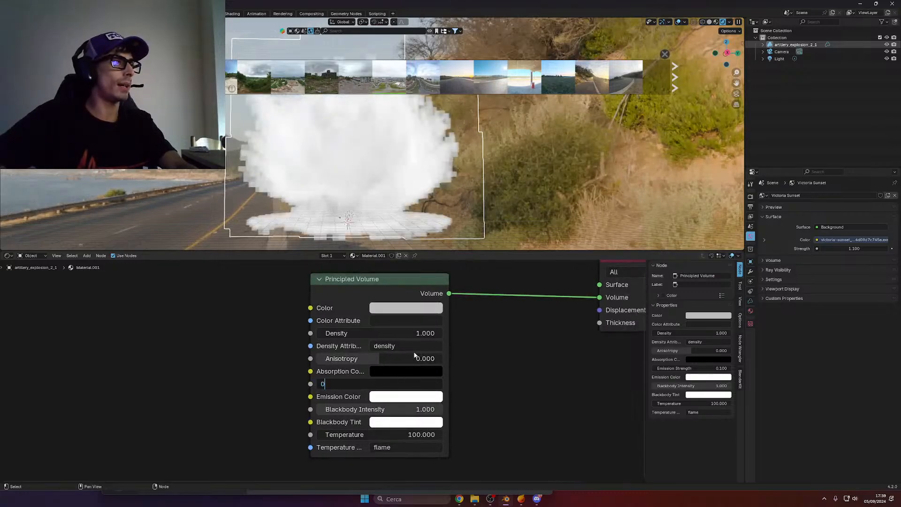
pyautogui.press('Return')
pyautogui.moveTo(534, 362); pyautogui.dragTo(486, 385, button='middle')
pyautogui.scroll(-2, 421, 391)
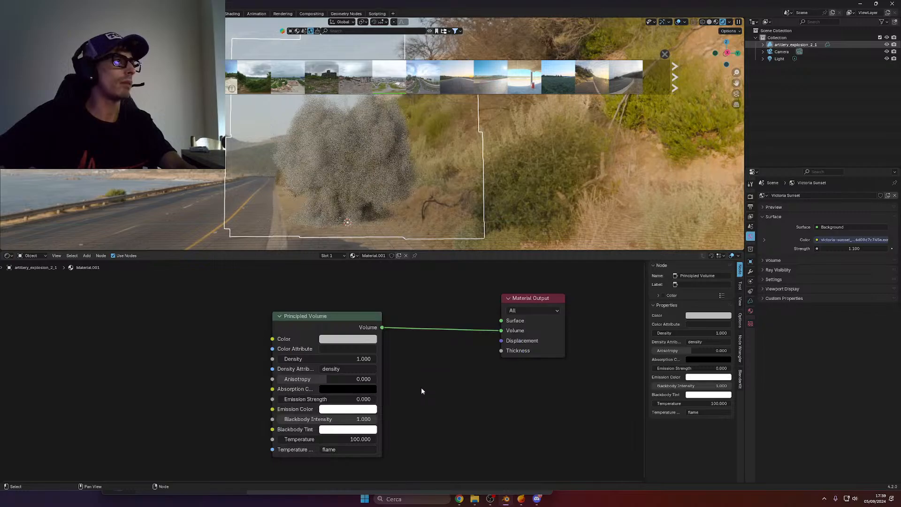
# Consult the reference screenshot of the explosion's node setup and move it clear of the viewport
pyautogui.moveTo(441, 221); pyautogui.dragTo(547, 227, button='middle')
pyautogui.moveTo(390, 391); pyautogui.dragTo(508, 336, button='middle')
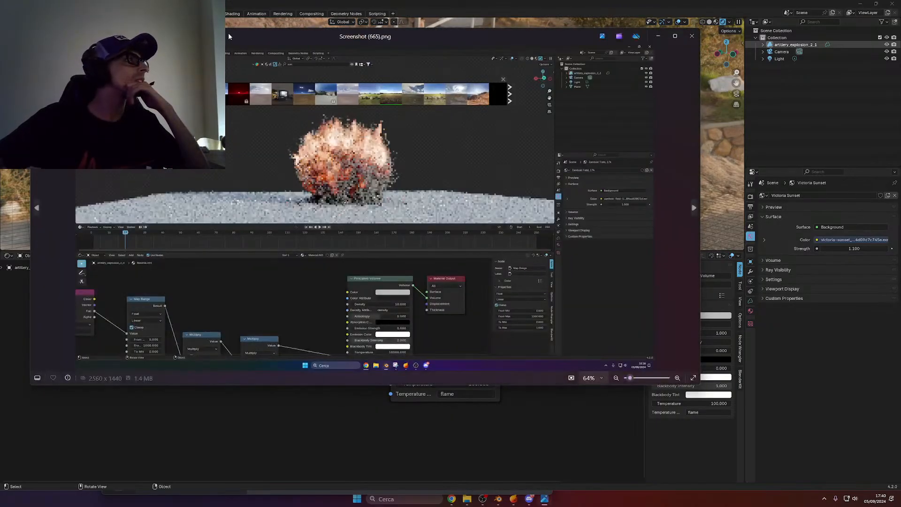
pyautogui.moveTo(229, 36); pyautogui.dragTo(0, 192)
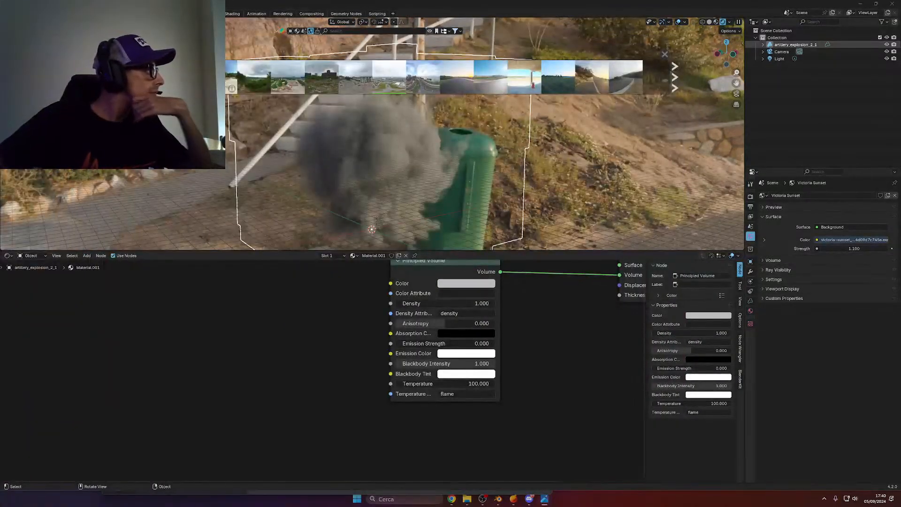
# Set the Principled Volume density to 10 and the temperature to 1000
pyautogui.click(440, 305)
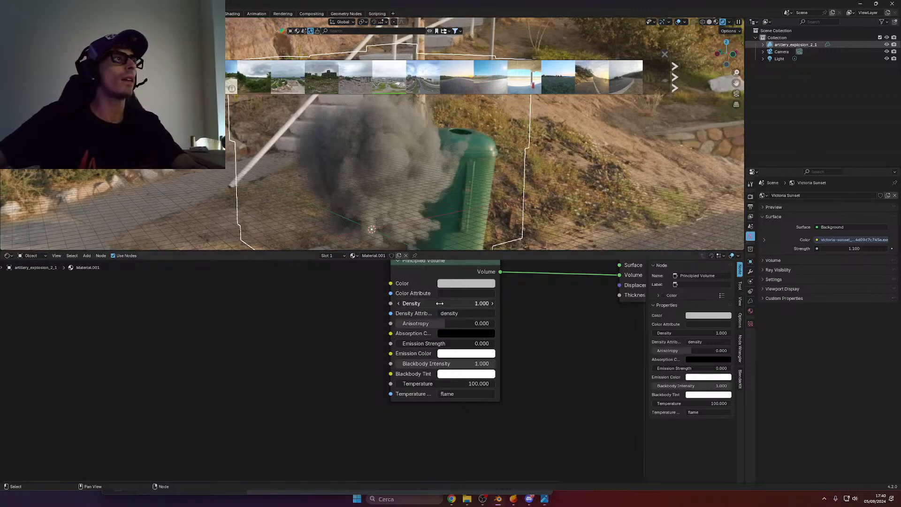
pyautogui.press('Return')
pyautogui.click(610, 182)
pyautogui.moveTo(523, 387); pyautogui.dragTo(499, 387, button='middle')
pyautogui.click(445, 386)
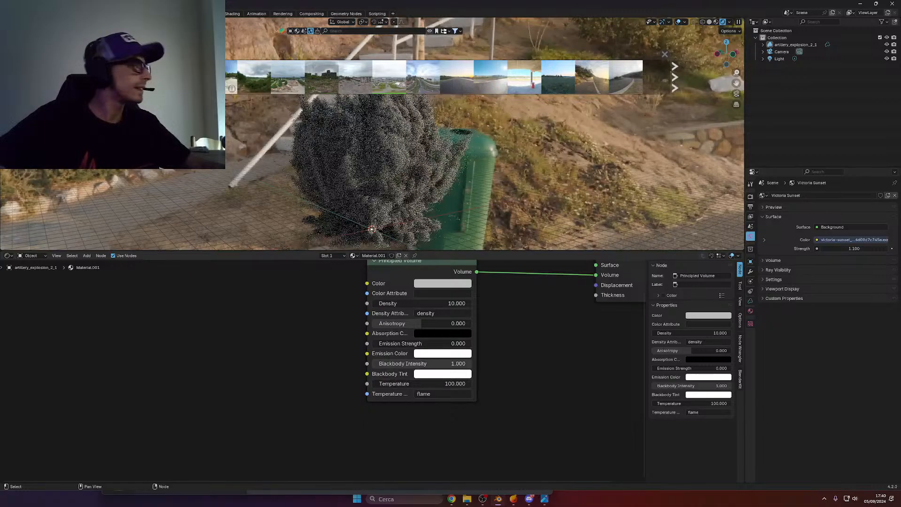
pyautogui.write('1000')
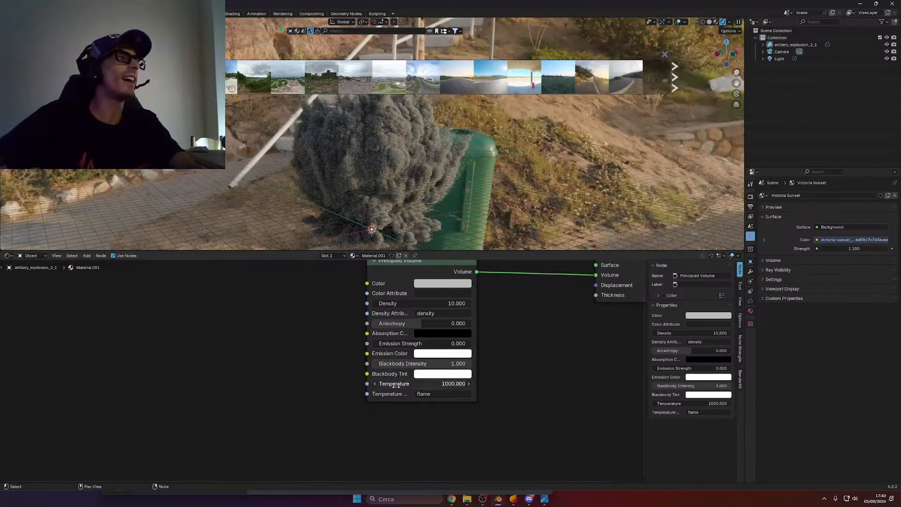
pyautogui.press('Return')
pyautogui.moveTo(478, 409); pyautogui.dragTo(501, 340)
pyautogui.click(442, 303)
pyautogui.click(472, 333)
pyautogui.click(513, 375)
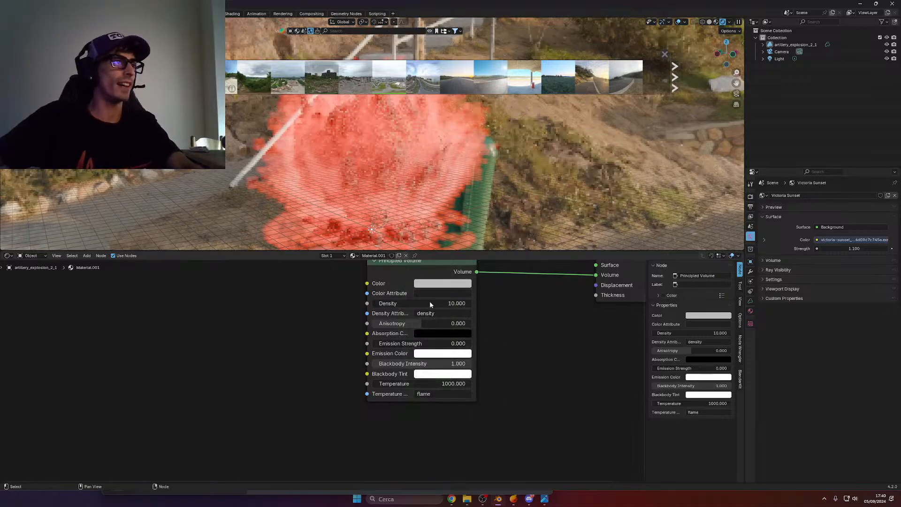
pyautogui.moveTo(496, 365); pyautogui.dragTo(494, 371, button='middle')
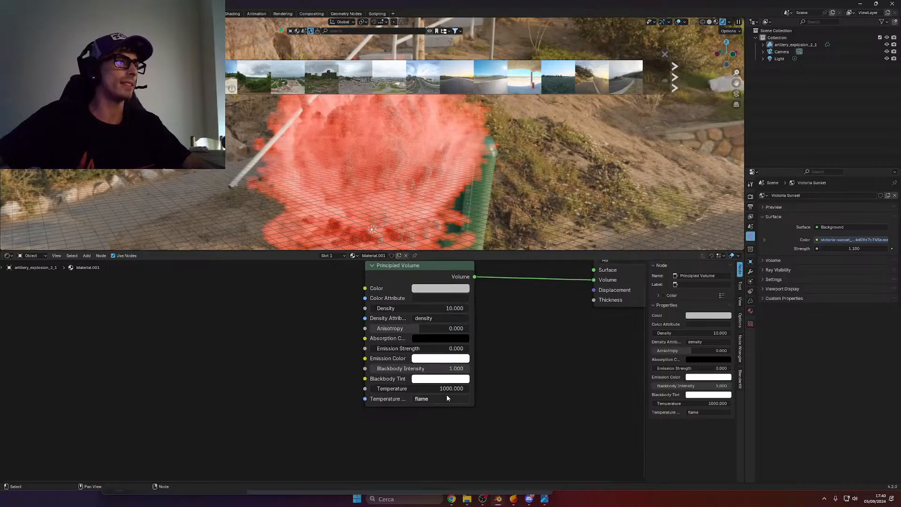
# Use temperature as the Principled Volume temperature attribute and set the temperature value to 10000
pyautogui.click(439, 400)
pyautogui.write('tempera')
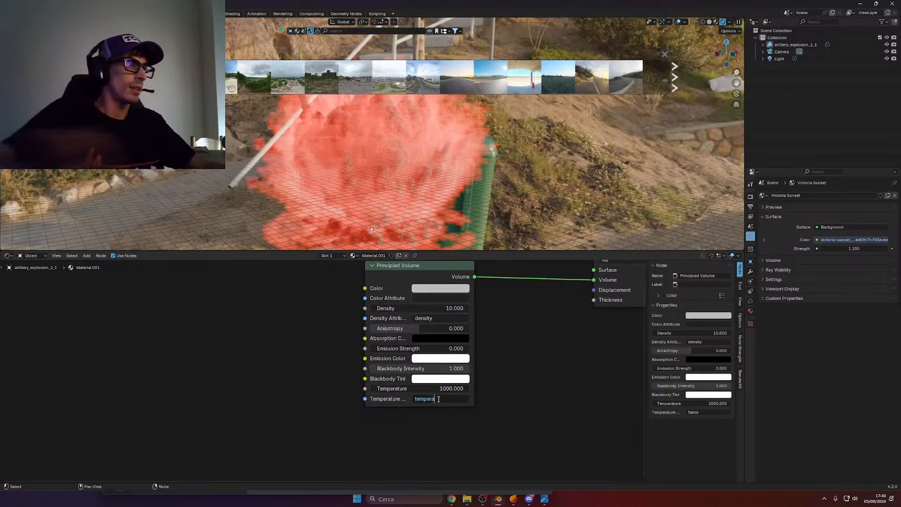
pyautogui.write('ture')
pyautogui.press('Return')
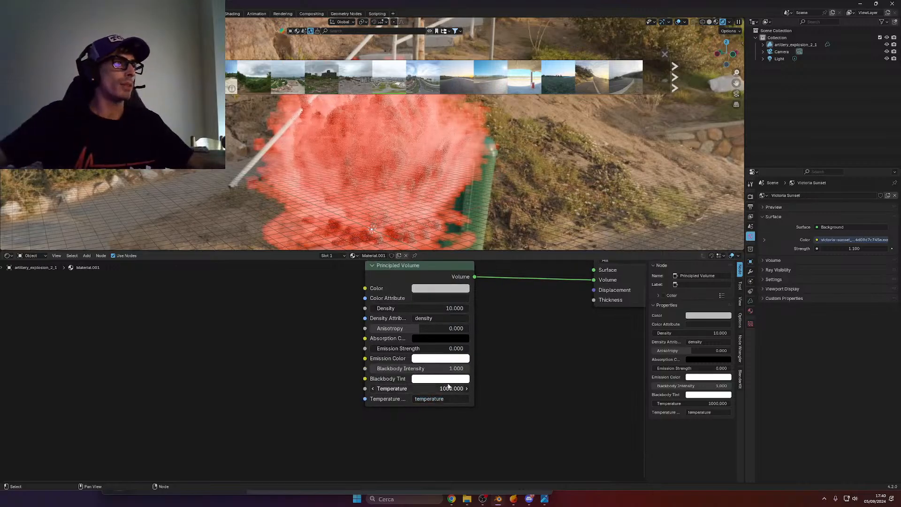
pyautogui.click(376, 388)
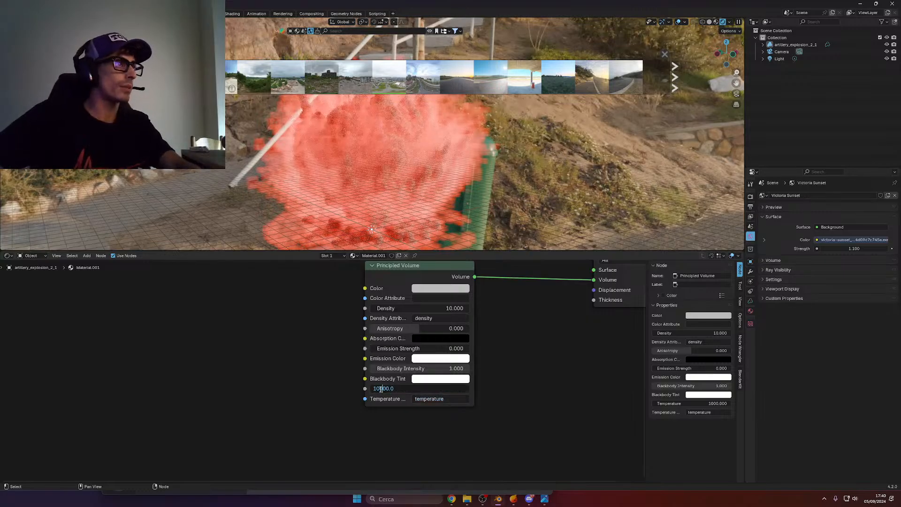
pyautogui.press('Return')
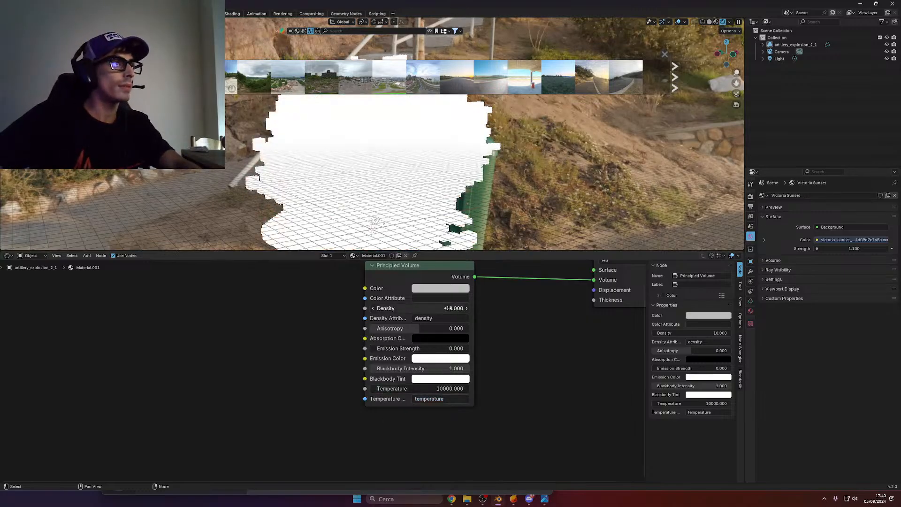
# Set the Principled Volume density to 5 and its temperature attribute to flame
pyautogui.click(448, 308)
pyautogui.write('5')
pyautogui.press('Return')
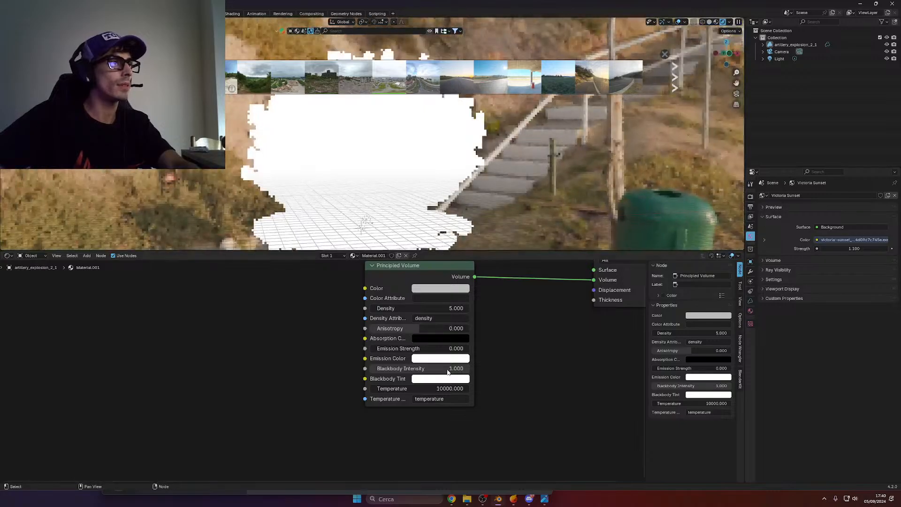
pyautogui.click(425, 399)
pyautogui.write('tlame')
pyautogui.press('Return')
pyautogui.click(469, 389)
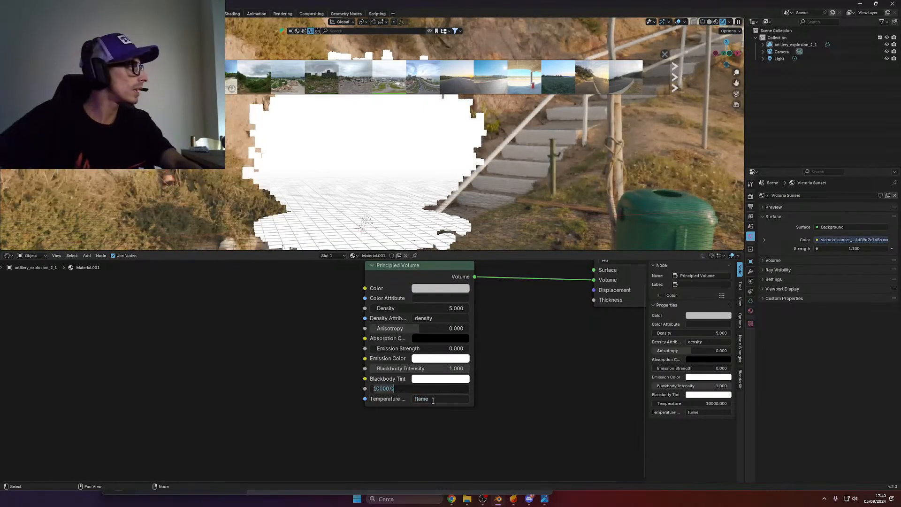
pyautogui.press('Escape')
# Try a blackbody intensity of 2 and drop it to 0 to compare the smoke without glow
pyautogui.click(450, 368)
pyautogui.write('2')
pyautogui.press('Return')
pyautogui.click(467, 369)
pyautogui.write('0')
pyautogui.press('Return')
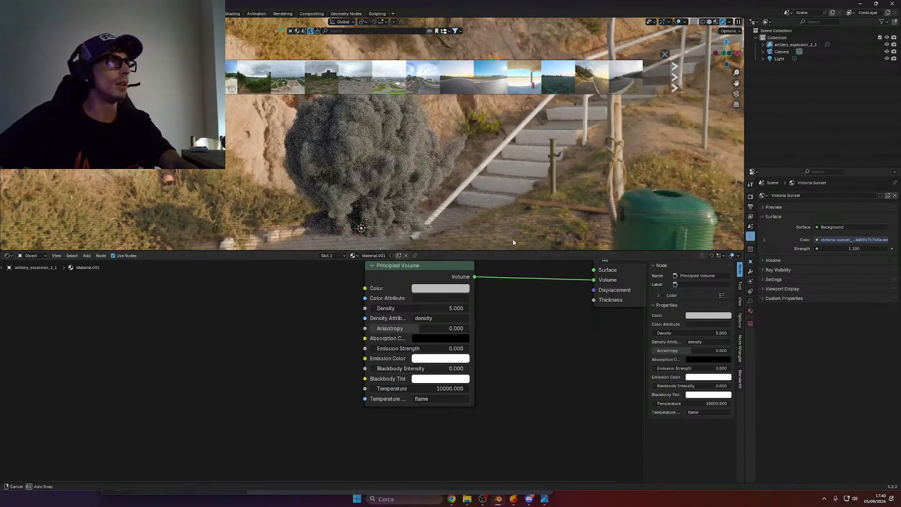
pyautogui.moveTo(511, 230); pyautogui.dragTo(486, 234, button='middle')
# Set the Principled Volume density to 10 and the temperature to 50000
pyautogui.click(437, 308)
pyautogui.write('10')
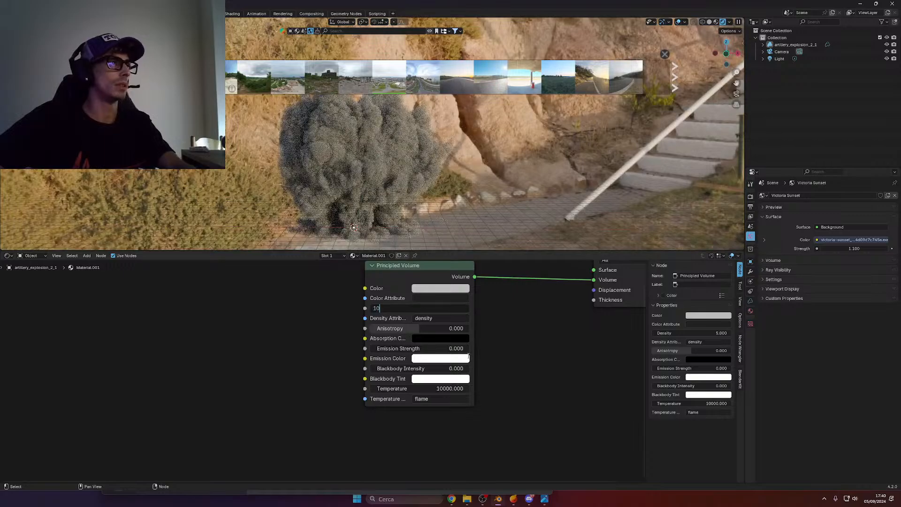
pyautogui.press('Return')
pyautogui.click(449, 388)
pyautogui.write('50000')
pyautogui.press('Return')
# Set the temperature to 10000 with temperature as its attribute, and set the density to 5
pyautogui.click(373, 389)
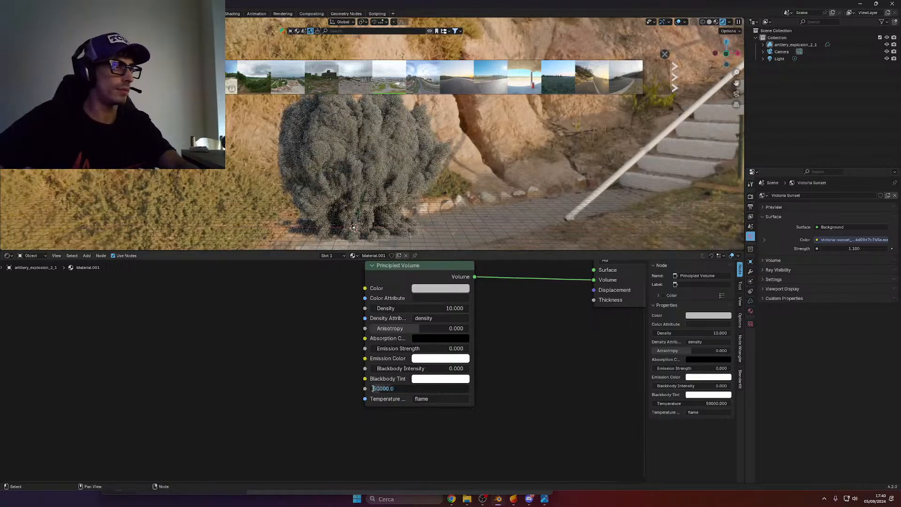
pyautogui.click(445, 399)
pyautogui.write('temperature')
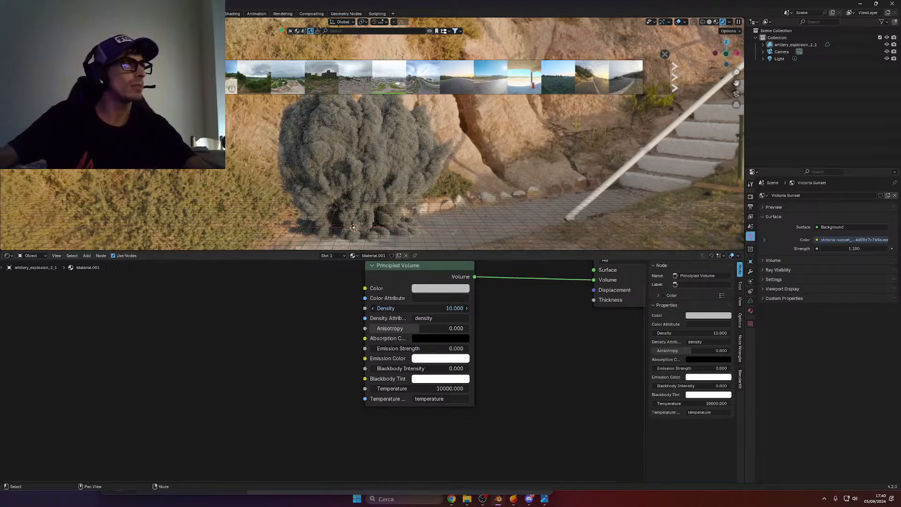
pyautogui.press('Return')
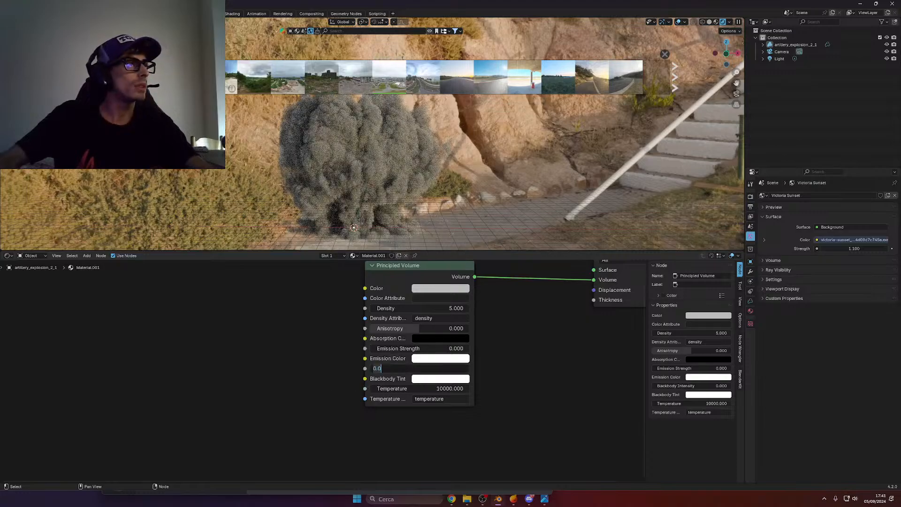
# Try blackbody intensities of 1, 0.1 and 0.01 on the Principled Volume, and set it back to 1
pyautogui.write('1')
pyautogui.press('Return')
pyautogui.doubleClick(450, 368)
pyautogui.write('0.1')
pyautogui.press('Return')
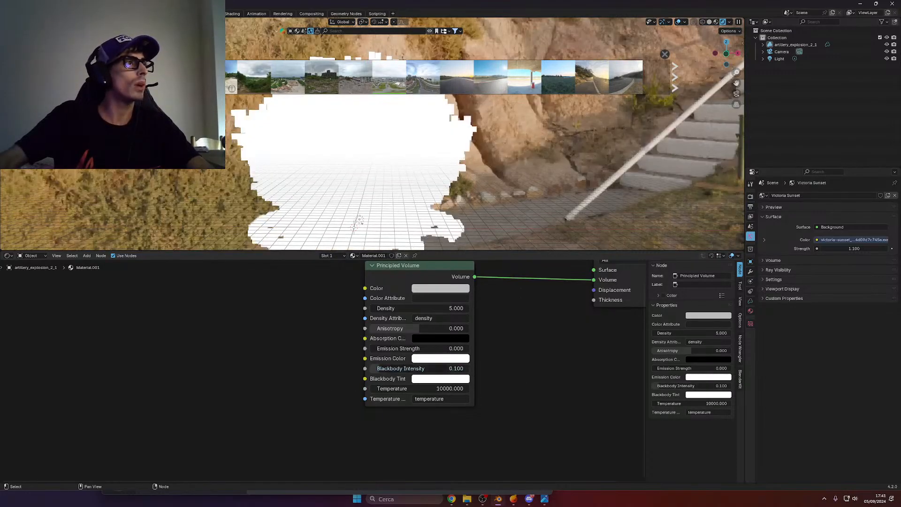
pyautogui.moveTo(431, 369); pyautogui.dragTo(364, 369)
pyautogui.doubleClick(425, 368)
pyautogui.write('0.01')
pyautogui.press('Return')
pyautogui.doubleClick(432, 368)
pyautogui.write('1')
pyautogui.press('Return')
# Set the Principled Volume temperature to 100000 and its temperature attribute to flame
pyautogui.doubleClick(439, 392)
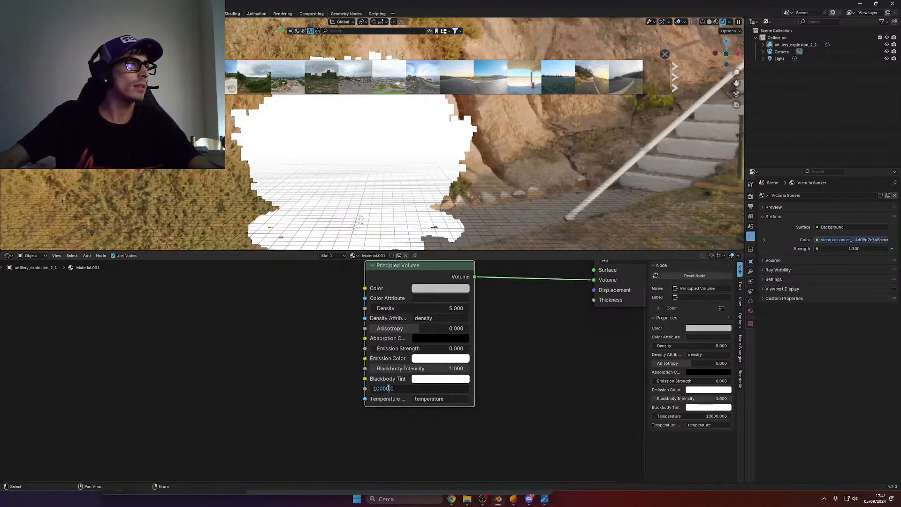
pyautogui.doubleClick(440, 400)
pyautogui.write('flama')
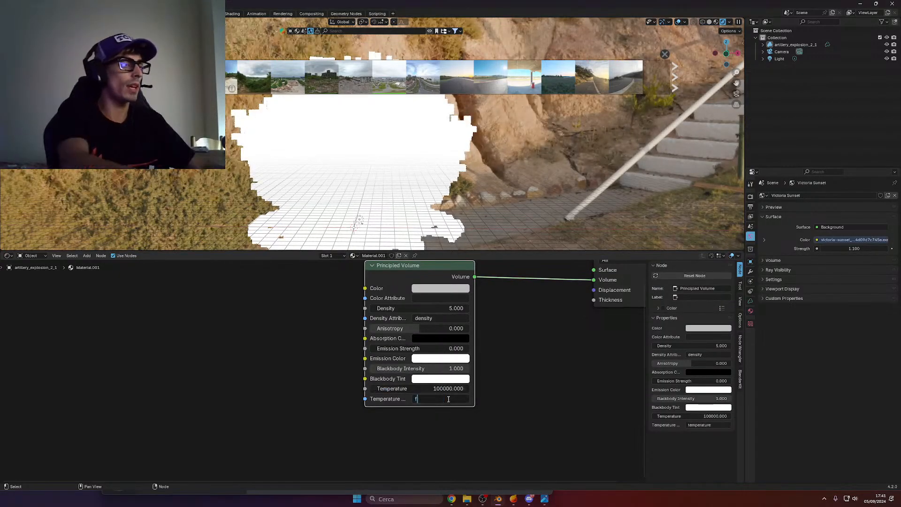
pyautogui.press('Return')
pyautogui.rightClick(449, 400)
pyautogui.click(519, 342)
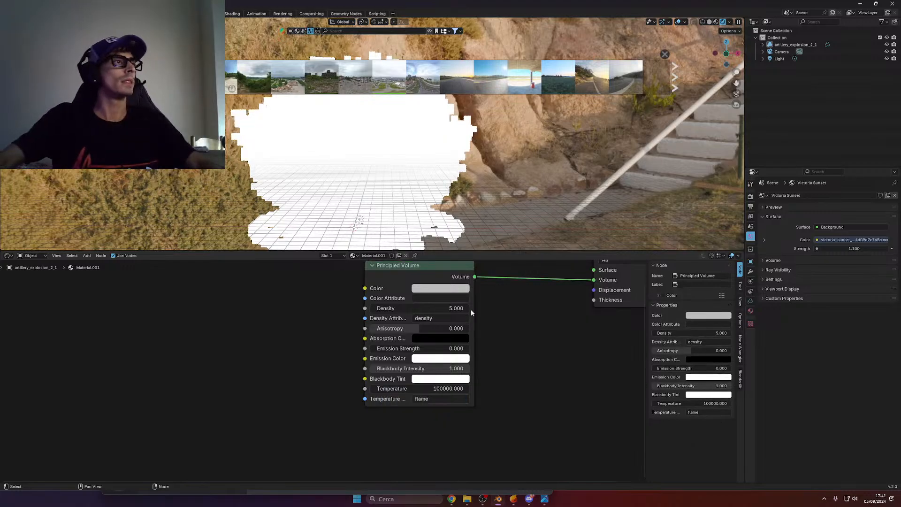
# Set the Principled Volume density to 10 and the blackbody intensity to 2
pyautogui.press('Return')
pyautogui.moveTo(511, 320); pyautogui.dragTo(462, 341, button='middle')
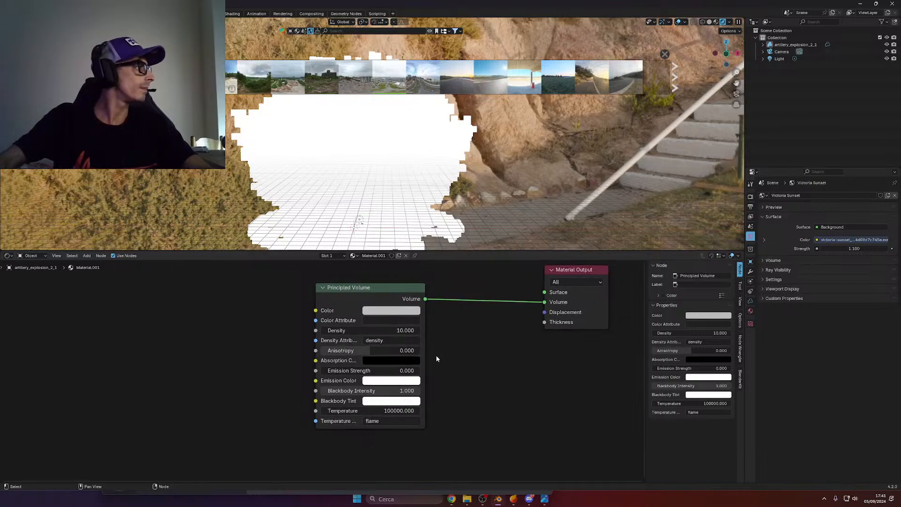
pyautogui.moveTo(435, 359); pyautogui.dragTo(401, 370, button='middle')
pyautogui.scroll(1, 373, 408)
pyautogui.click(372, 408)
pyautogui.write('2')
pyautogui.press('Return')
pyautogui.moveTo(451, 202); pyautogui.dragTo(344, 421, button='middle')
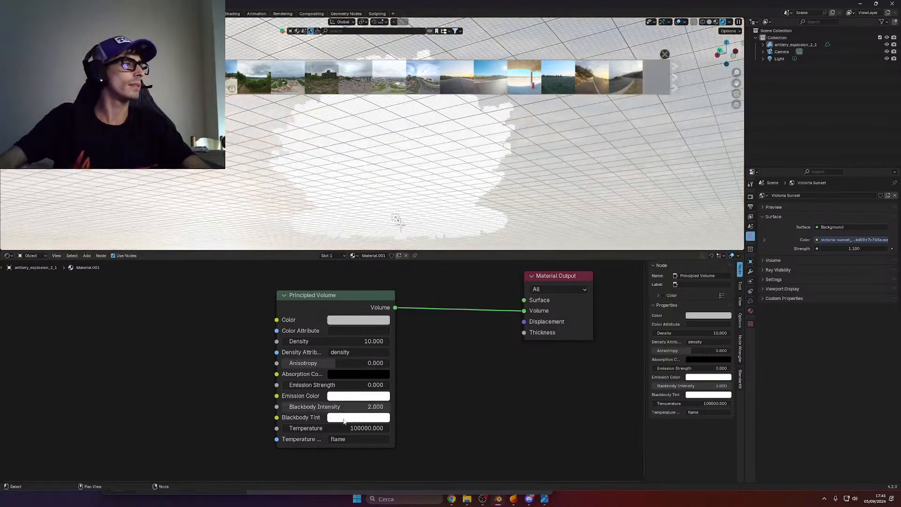
pyautogui.moveTo(268, 432); pyautogui.dragTo(516, 412, button='middle')
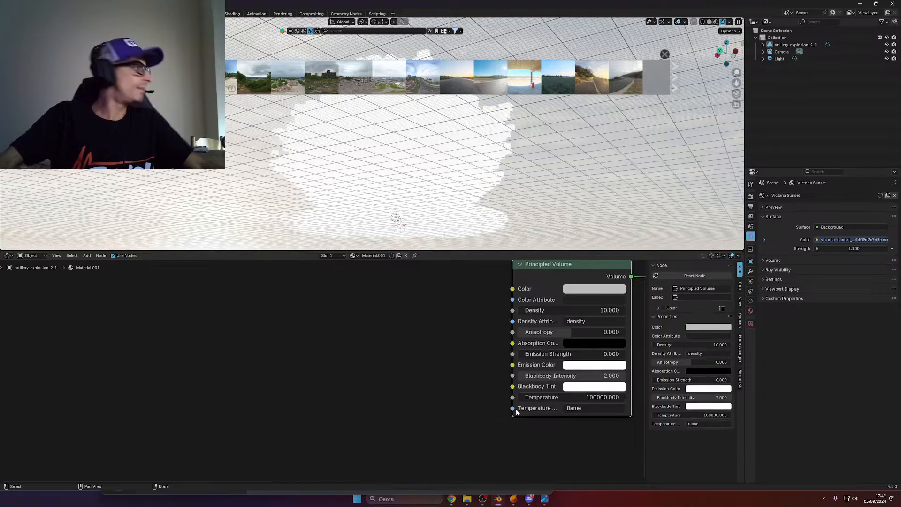
# Set the Principled Volume temperature to 50000 and its temperature attribute to flames
pyautogui.moveTo(514, 409); pyautogui.dragTo(428, 403)
pyautogui.moveTo(458, 318); pyautogui.dragTo(419, 343, button='middle')
pyautogui.click(189, 367)
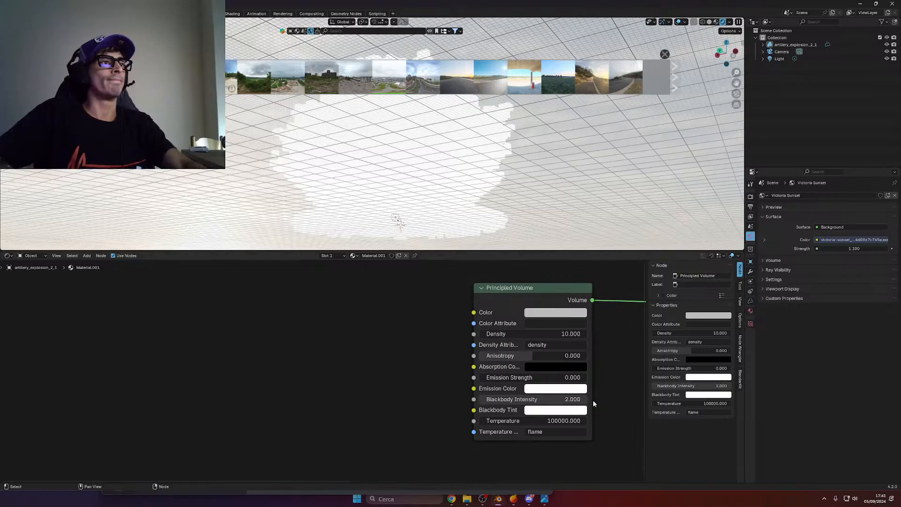
pyautogui.doubleClick(539, 421)
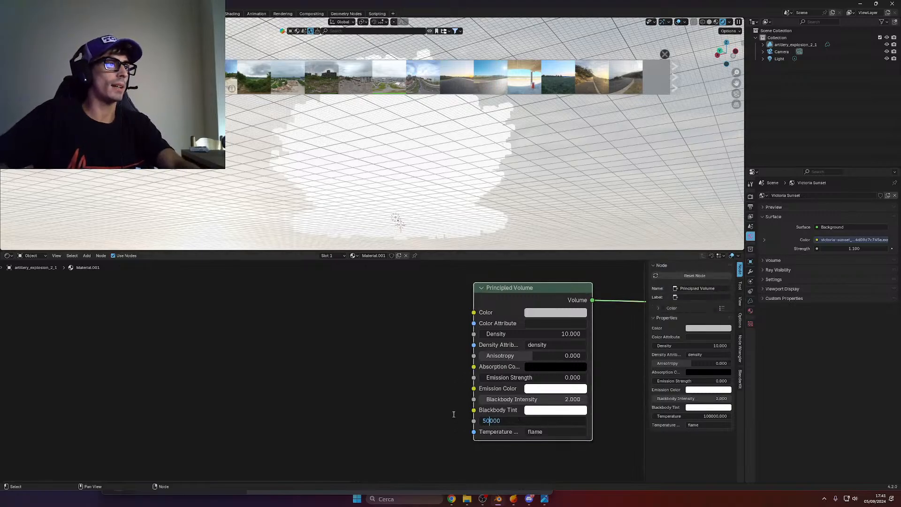
pyautogui.moveTo(512, 355); pyautogui.dragTo(463, 393, button='middle')
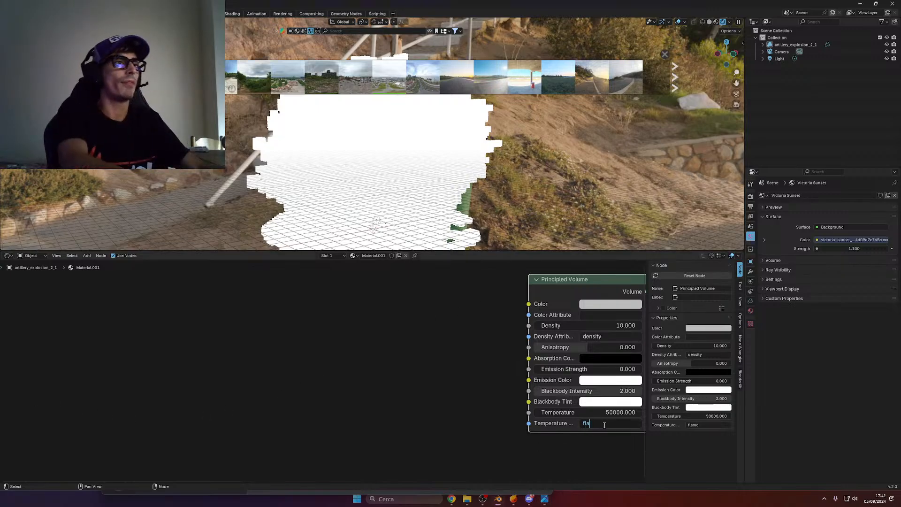
pyautogui.write('mes')
pyautogui.press('Return')
# Inspect the explosion's fire and smoke from several angles and distances, checking them against the Principled Volume settings
pyautogui.moveTo(323, 201); pyautogui.dragTo(480, 306, button='middle')
pyautogui.click(600, 423)
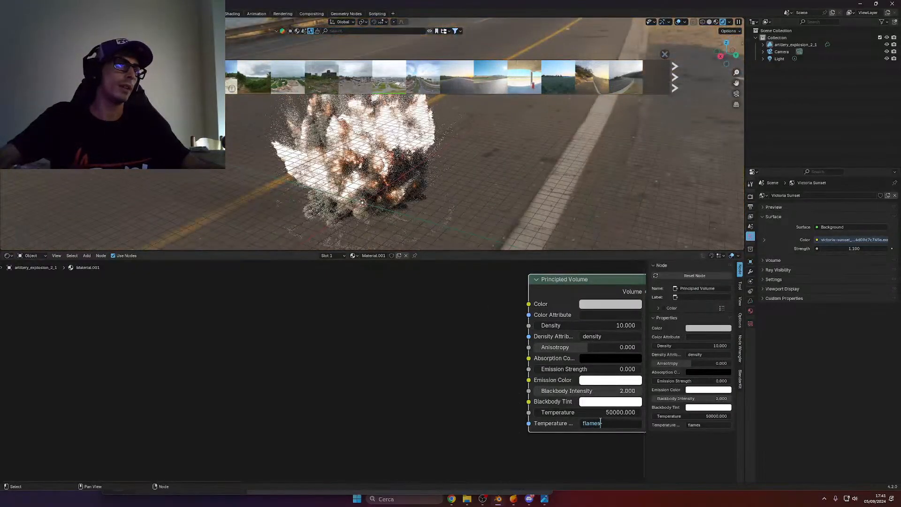
pyautogui.click(480, 429)
pyautogui.moveTo(601, 426); pyautogui.dragTo(424, 416, button='middle')
pyautogui.scroll(5, 423, 416)
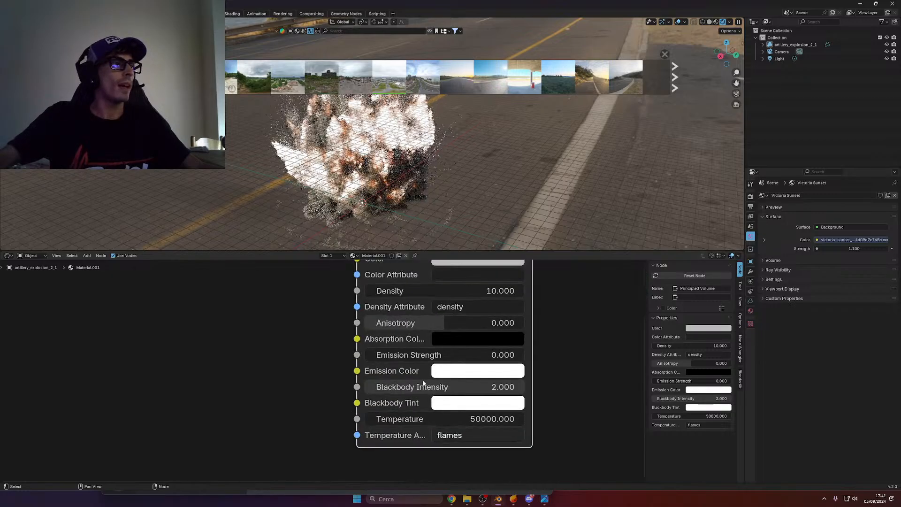
pyautogui.moveTo(433, 452); pyautogui.dragTo(241, 386)
pyautogui.click(241, 386)
pyautogui.moveTo(310, 188); pyautogui.dragTo(525, 211, button='middle')
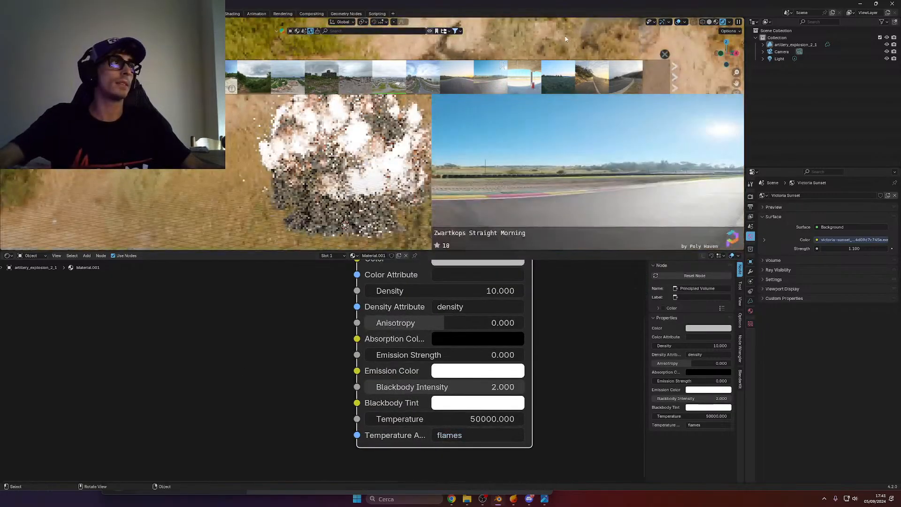
pyautogui.moveTo(422, 136); pyautogui.dragTo(447, 155, button='middle')
pyautogui.scroll(-5, 450, 132)
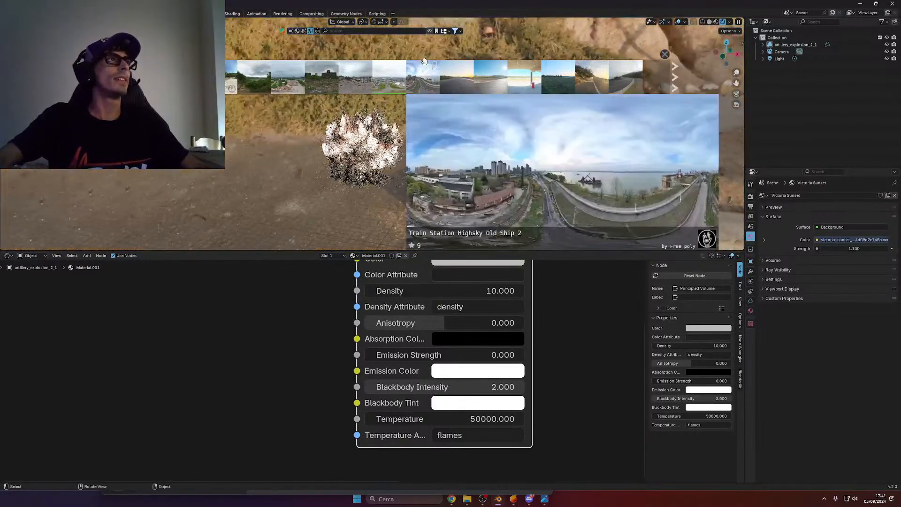
# Close the HDR picker and set the explosion's Principled Volume temperature to 10000, using the flames temperature attribute
pyautogui.click(429, 31)
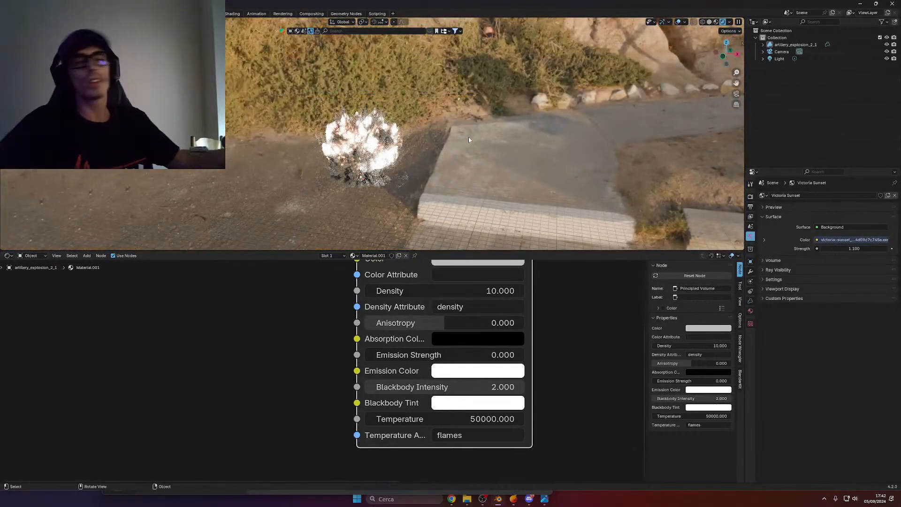
pyautogui.click(457, 419)
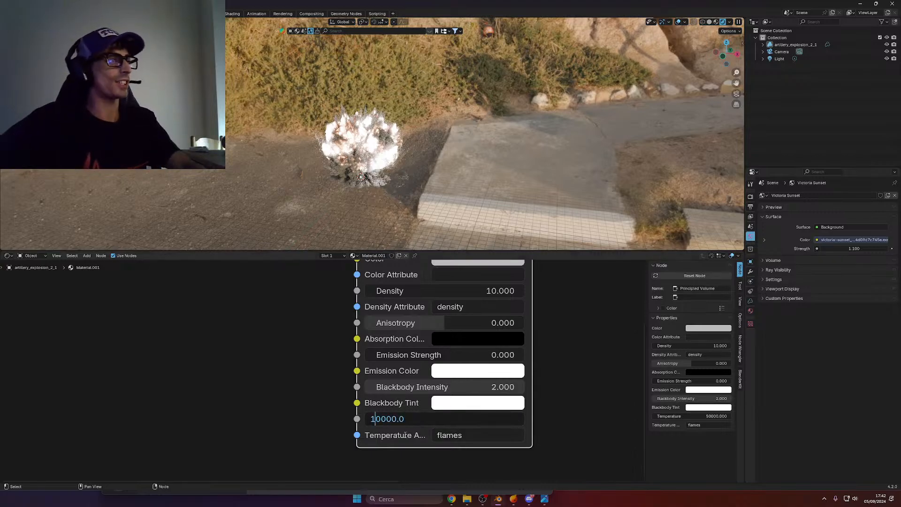
pyautogui.click(448, 434)
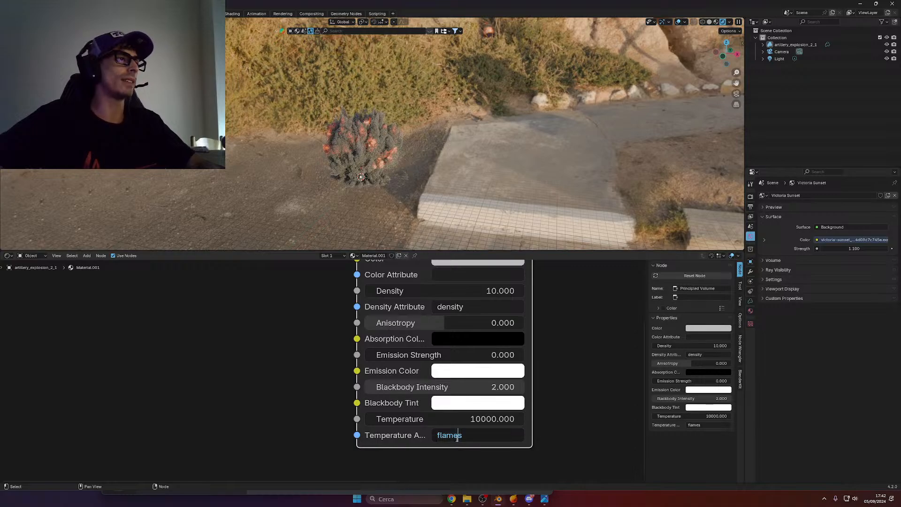
pyautogui.scroll(1, 468, 451)
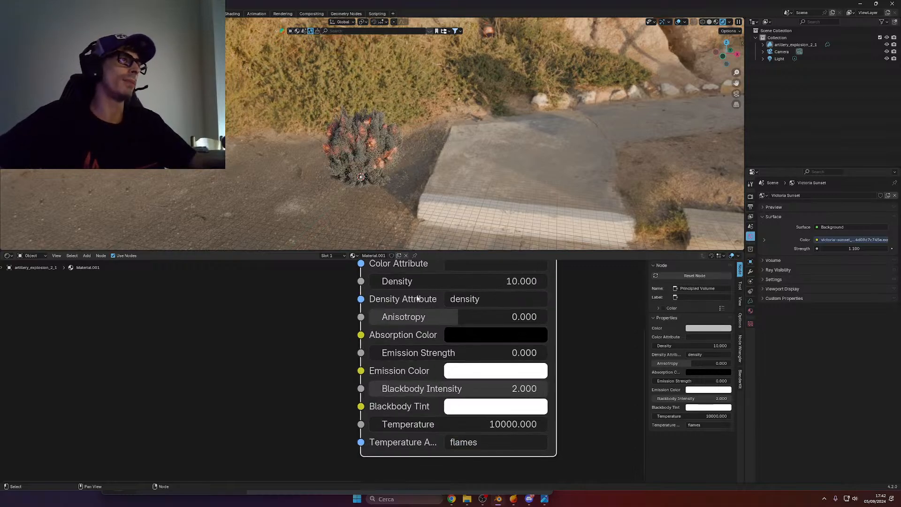
pyautogui.moveTo(401, 193); pyautogui.dragTo(443, 302, button='middle')
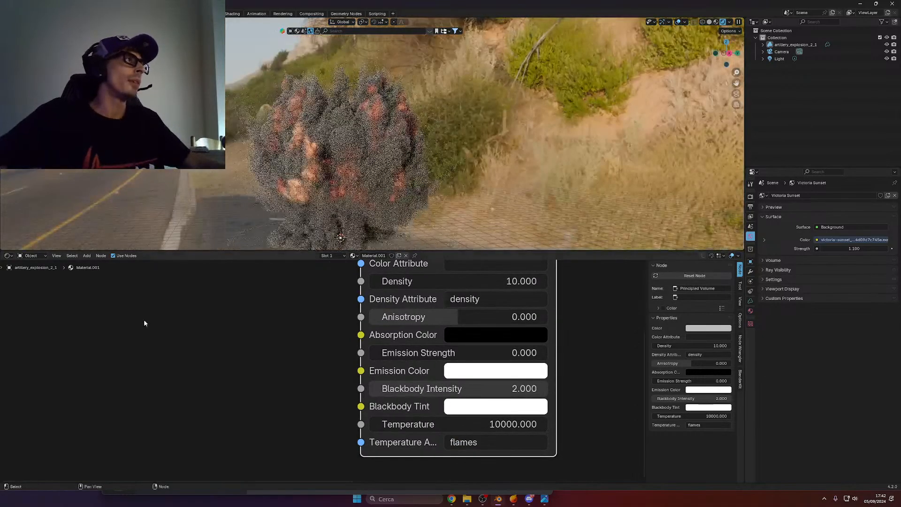
# Switch the shader editor area to the Timeline and scrub to frame 1014 to check the early fireball
pyautogui.click(31, 255)
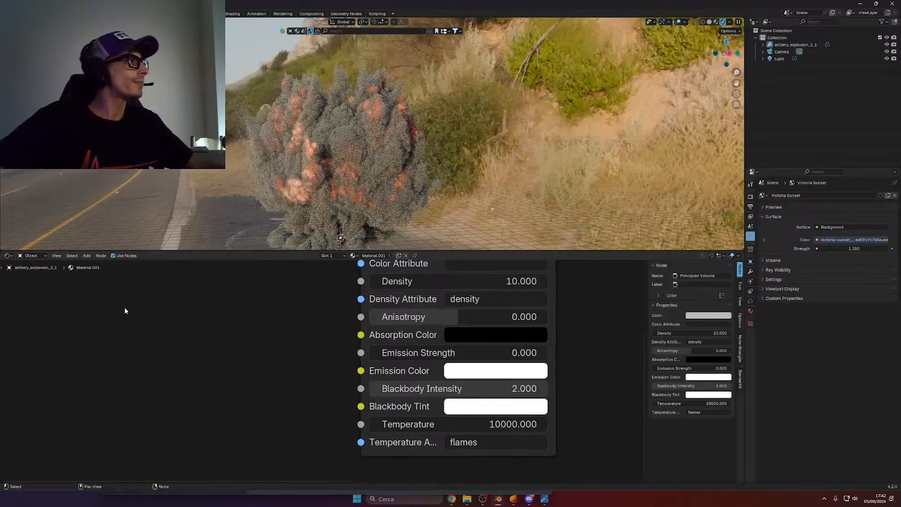
pyautogui.click(8, 256)
pyautogui.click(104, 282)
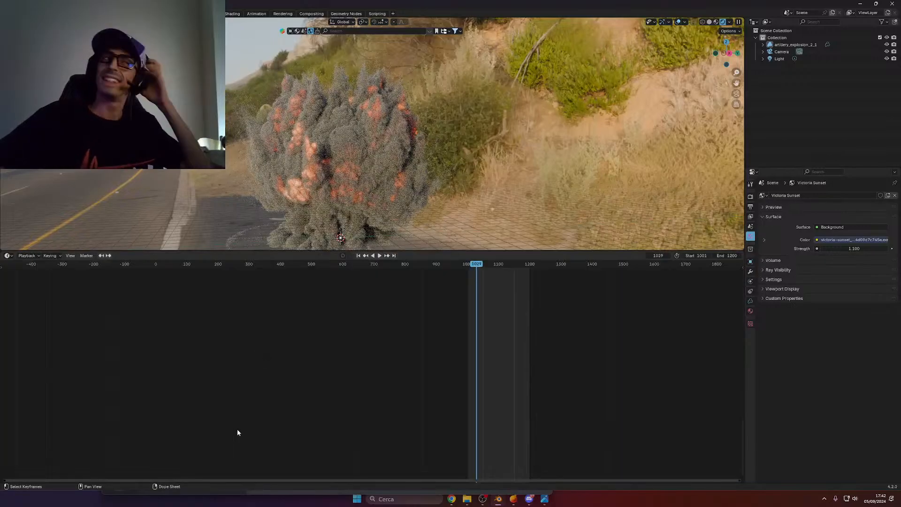
pyautogui.moveTo(473, 266); pyautogui.dragTo(471, 265)
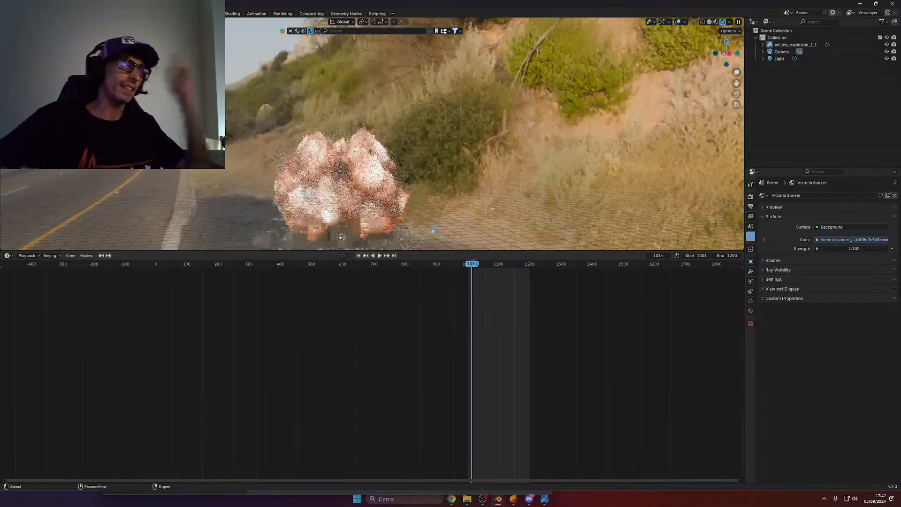
pyautogui.moveTo(444, 215); pyautogui.dragTo(657, 111, button='middle')
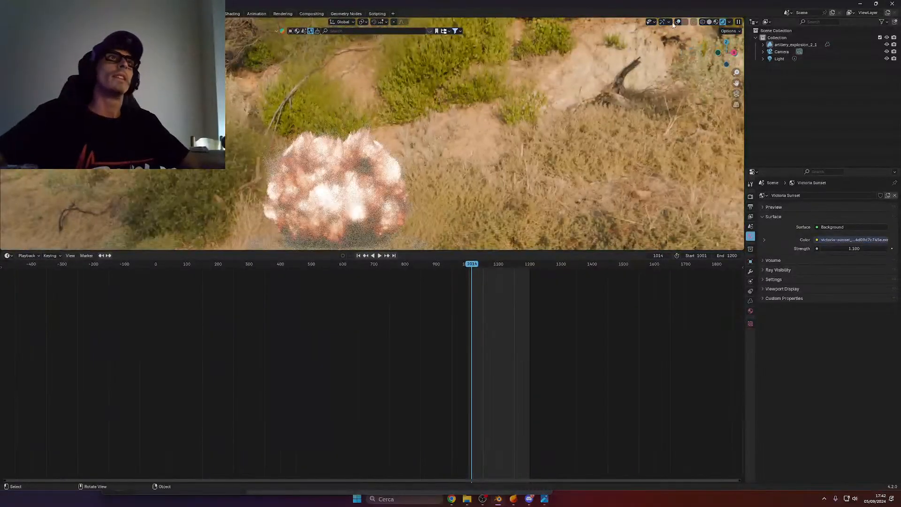
pyautogui.moveTo(648, 56); pyautogui.dragTo(143, 239, button='middle')
pyautogui.moveTo(335, 177); pyautogui.dragTo(305, 167, button='middle')
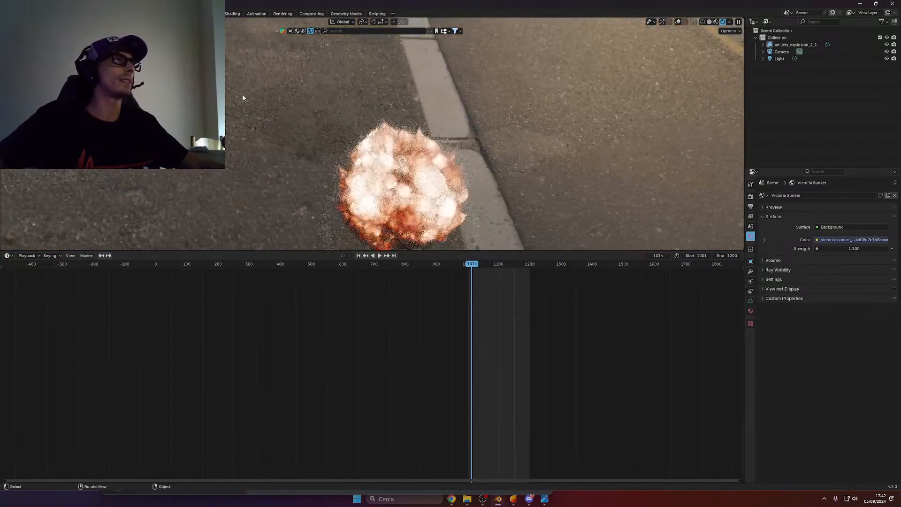
# Switch the timeline area back to the Shader Editor showing the explosion's material
pyautogui.click(11, 257)
pyautogui.moveTo(28, 256)
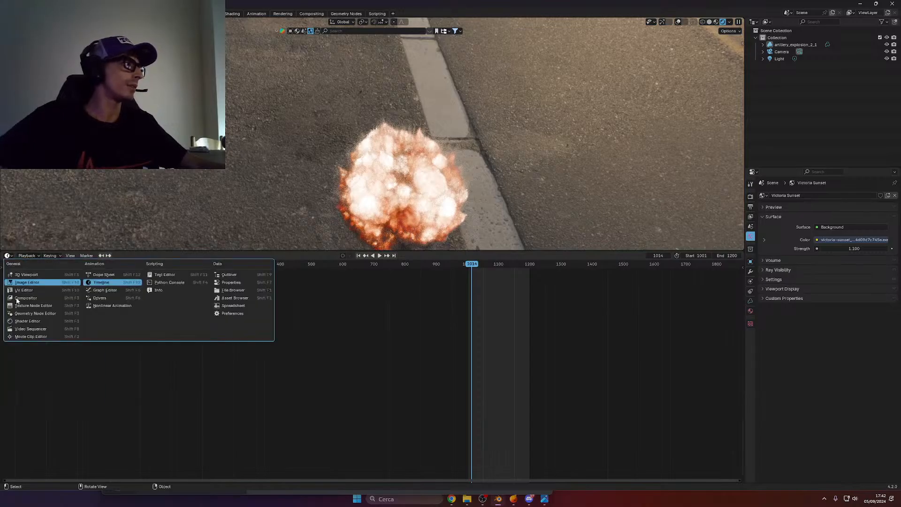
pyautogui.click(29, 329)
pyautogui.click(6, 256)
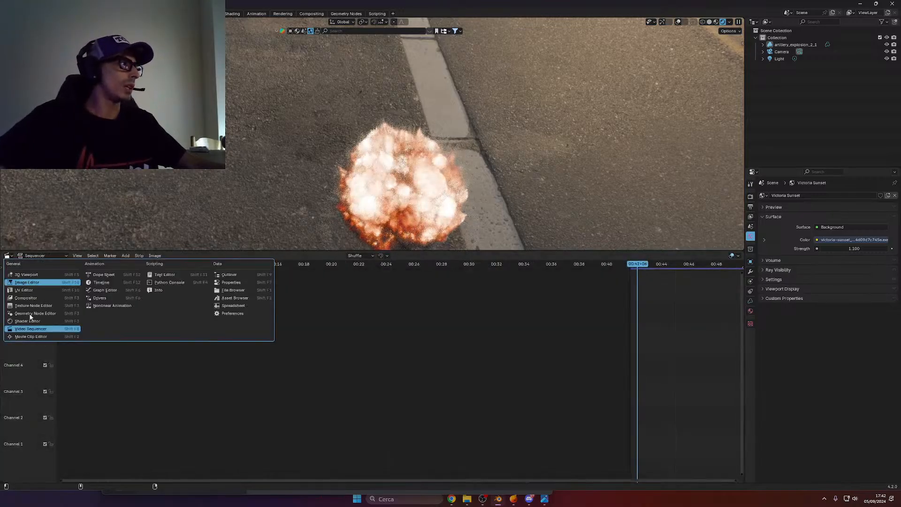
pyautogui.click(27, 321)
# Try a Principled Volume temperature of 50000 and replace it with 5000
pyautogui.click(455, 426)
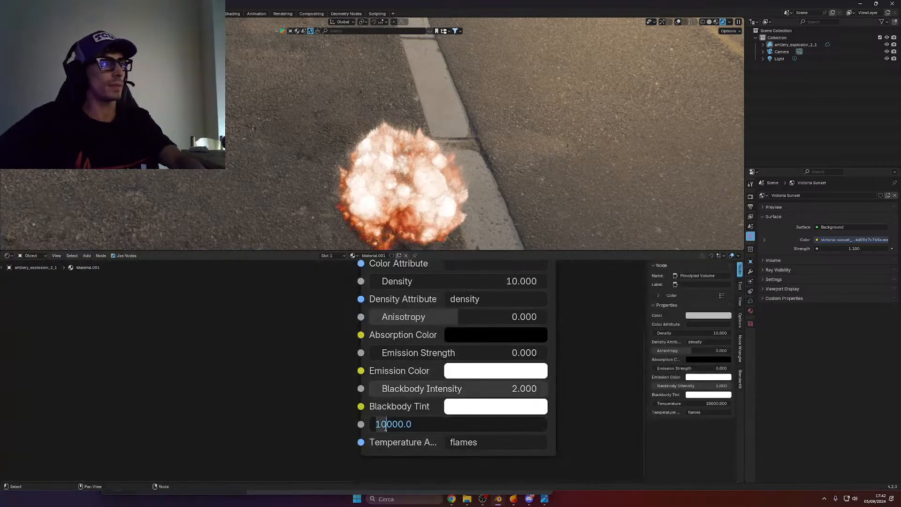
pyautogui.press('Return')
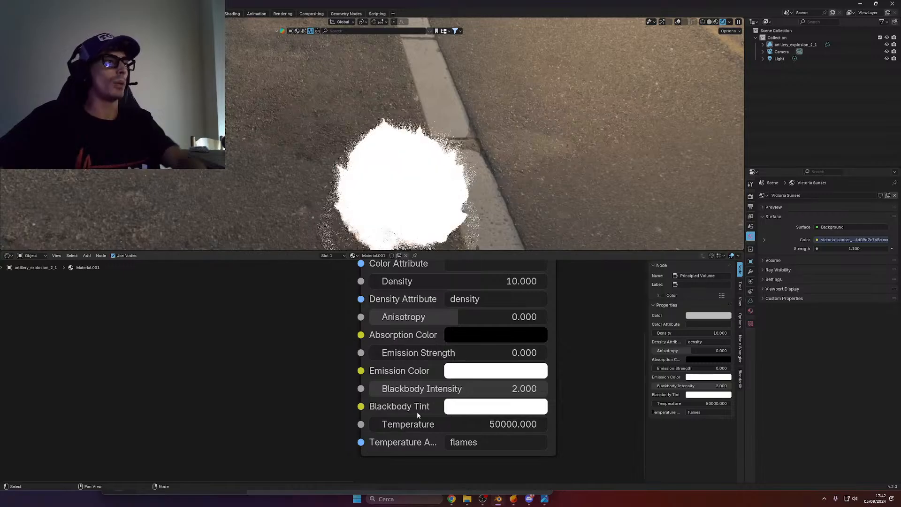
pyautogui.click(375, 424)
pyautogui.write('5000')
pyautogui.press('Return')
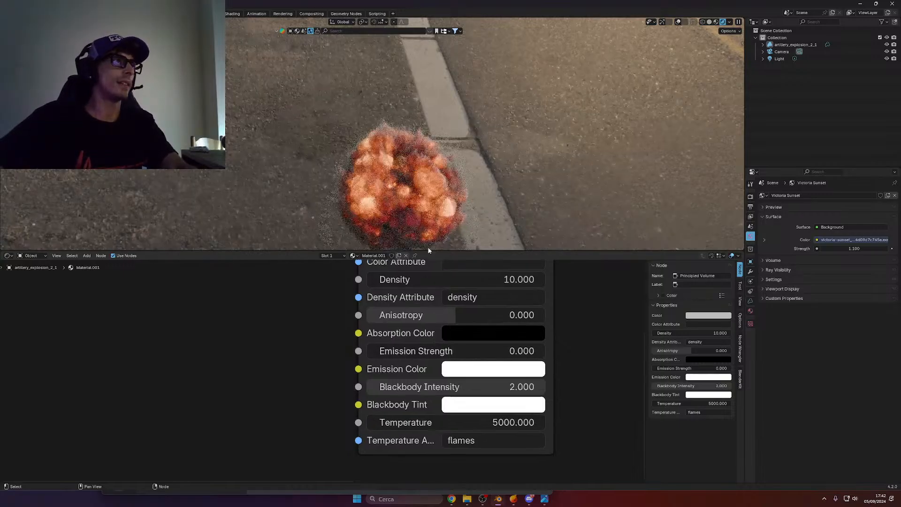
# Set the Principled Volume density to 7.5 and check the fireball against the HDR background
pyautogui.moveTo(371, 183); pyautogui.dragTo(418, 128, button='middle')
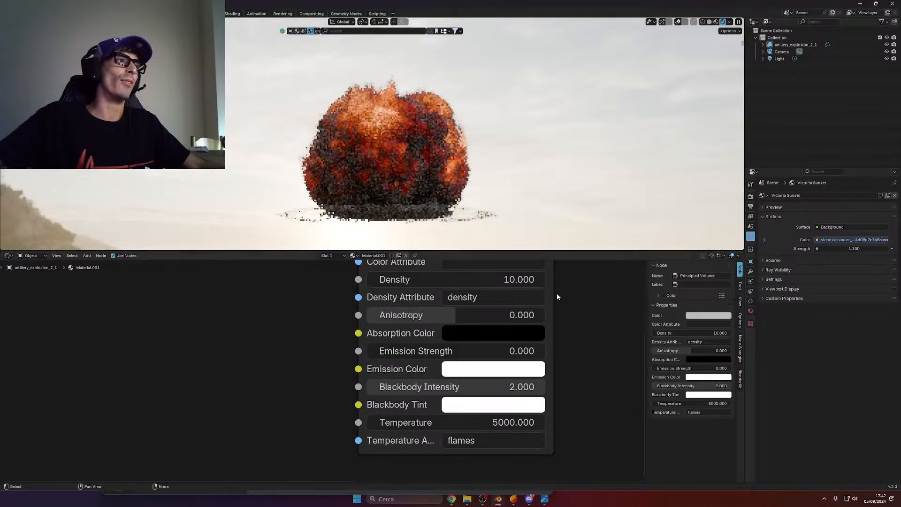
pyautogui.moveTo(507, 292); pyautogui.dragTo(483, 321, button='middle')
pyautogui.click(463, 308)
pyautogui.moveTo(507, 180); pyautogui.dragTo(448, 199, button='middle')
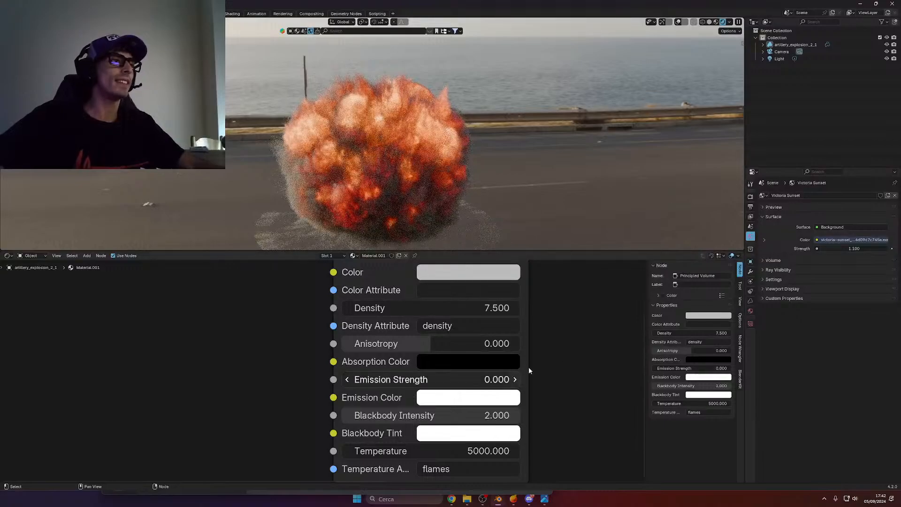
# Try Principled Volume blackbody intensities of 1, 5 and 410 on the fireball
pyautogui.click(484, 417)
pyautogui.write('1')
pyautogui.press('Return')
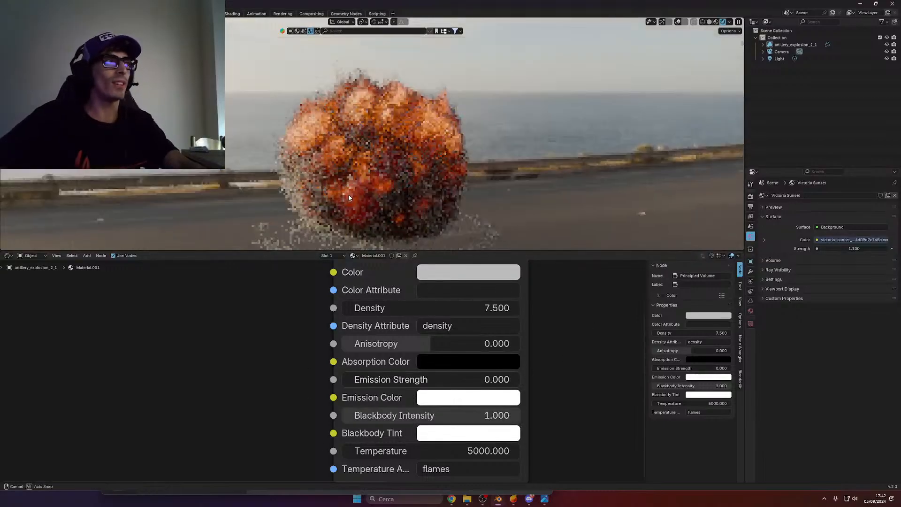
pyautogui.click(442, 421)
pyautogui.write('5')
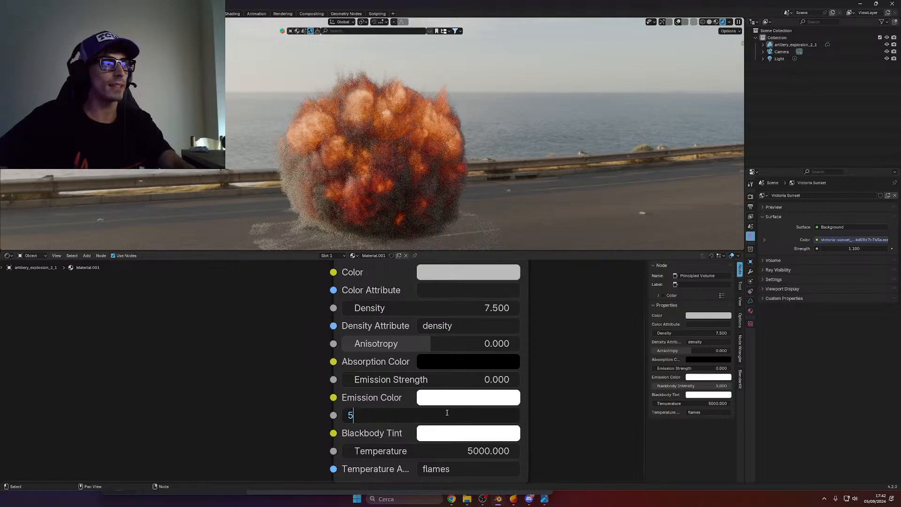
pyautogui.press('Return')
pyautogui.click(472, 411)
pyautogui.write('410')
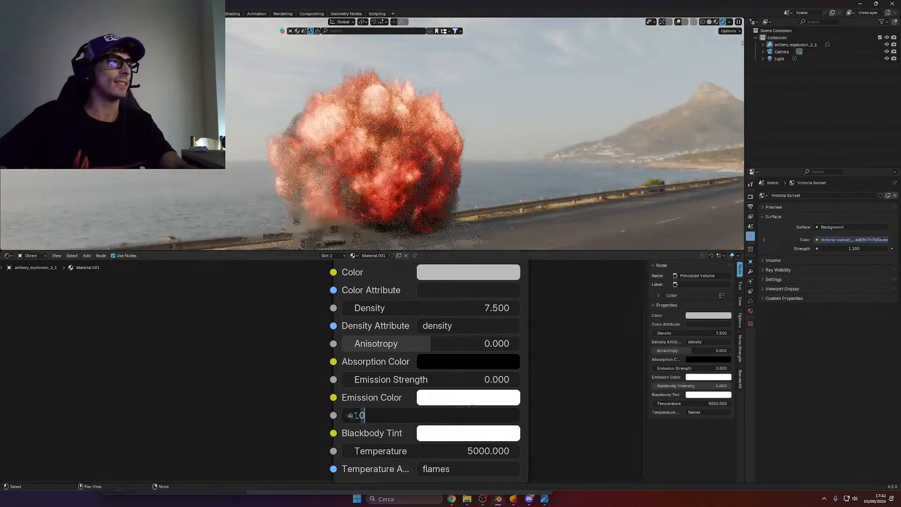
pyautogui.press('Return')
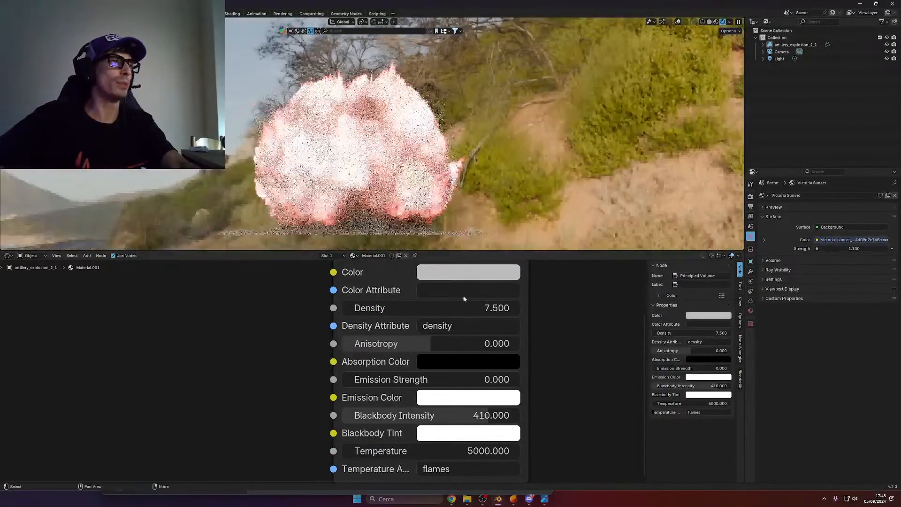
# Set the Principled Volume blackbody intensity to 10
pyautogui.click(466, 416)
pyautogui.write('10')
pyautogui.press('Return')
# Play the explosion animation and examine the dark smoke and remaining fire from several angles against the HDR surroundings
pyautogui.scroll(-4, 496, 176)
pyautogui.moveTo(496, 176); pyautogui.dragTo(453, 160, button='middle')
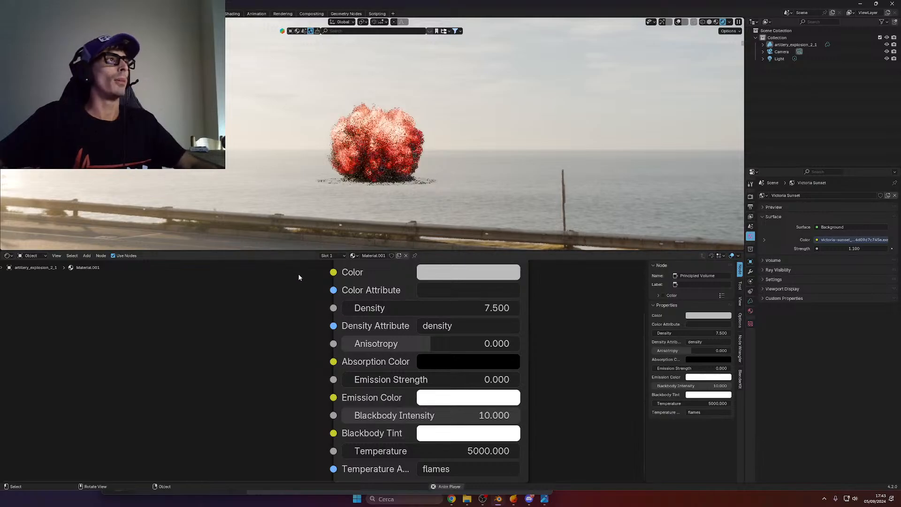
pyautogui.moveTo(430, 134); pyautogui.dragTo(423, 150, button='middle')
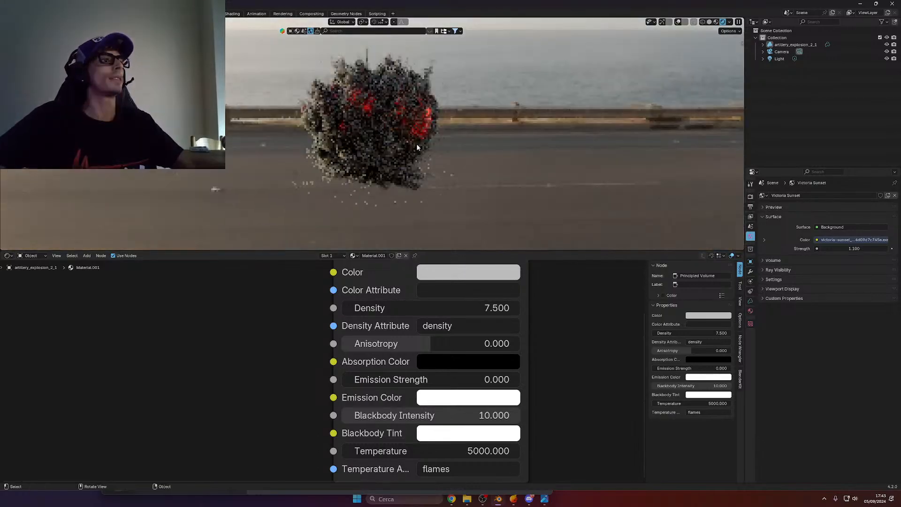
pyautogui.click(472, 414)
pyautogui.press('Return')
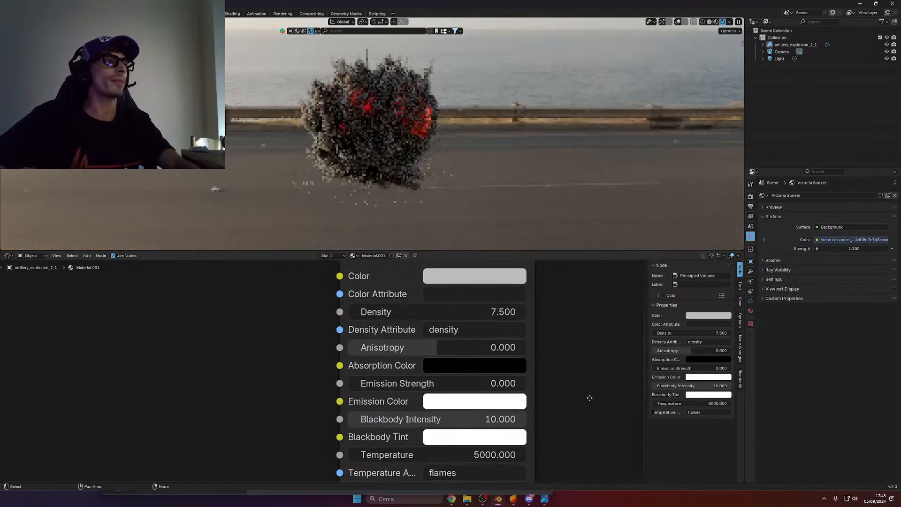
pyautogui.moveTo(480, 193); pyautogui.dragTo(693, 173, button='middle')
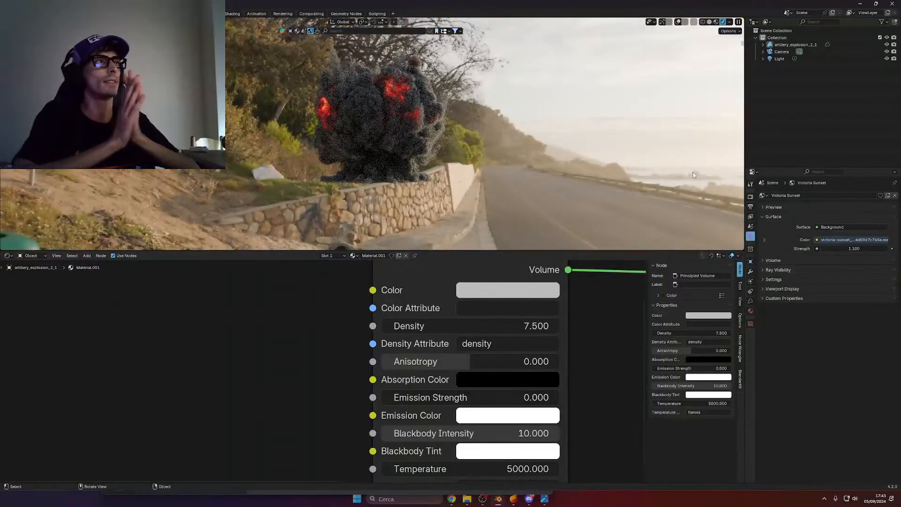
pyautogui.moveTo(452, 134); pyautogui.dragTo(509, 136, button='middle')
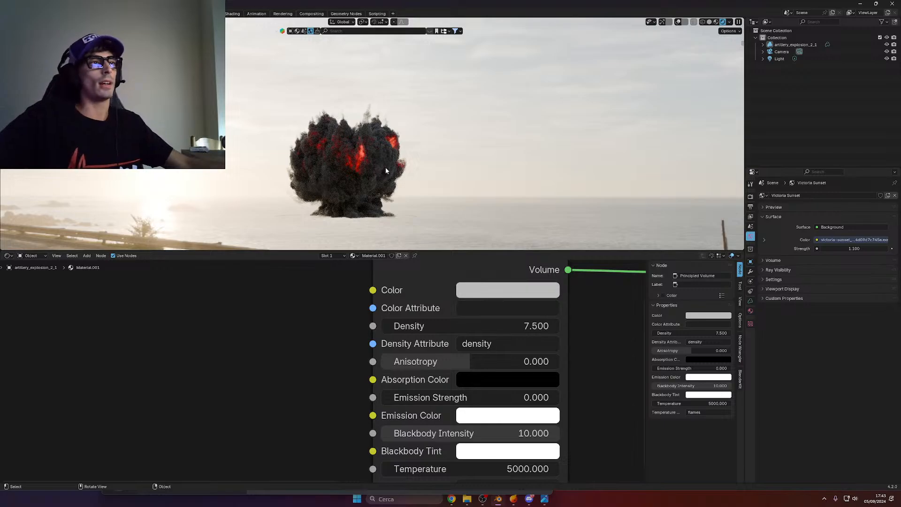
pyautogui.scroll(-1, 445, 327)
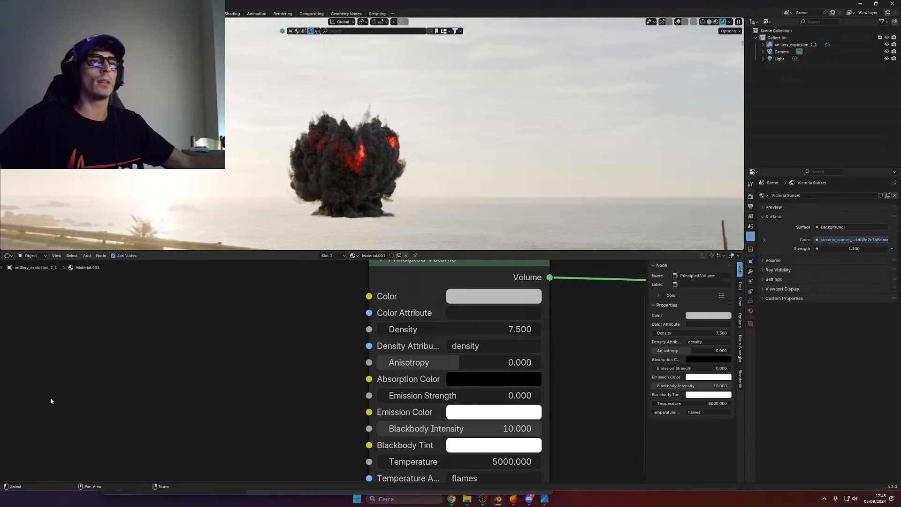
pyautogui.moveTo(314, 186)
pyautogui.mouseDown(button='middle')
pyautogui.moveTo(320, 214)
pyautogui.moveTo(324, 177)
pyautogui.mouseUp(button='middle')
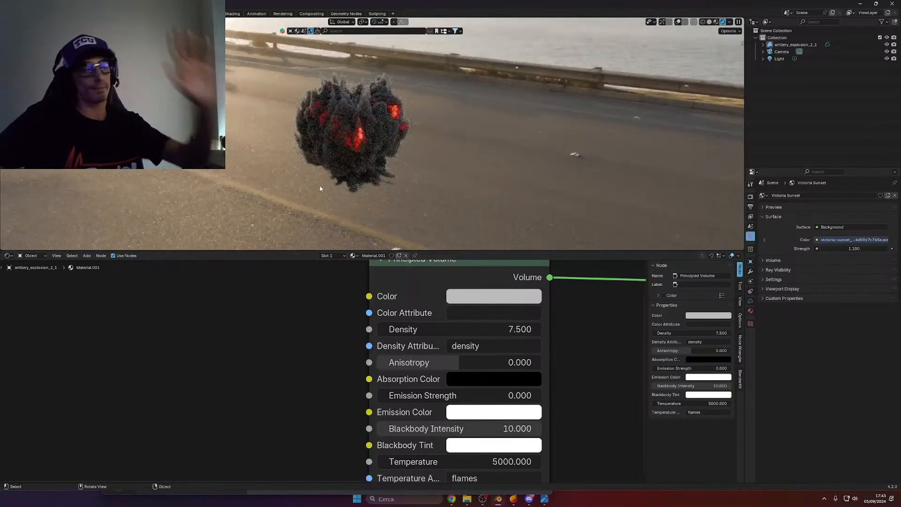